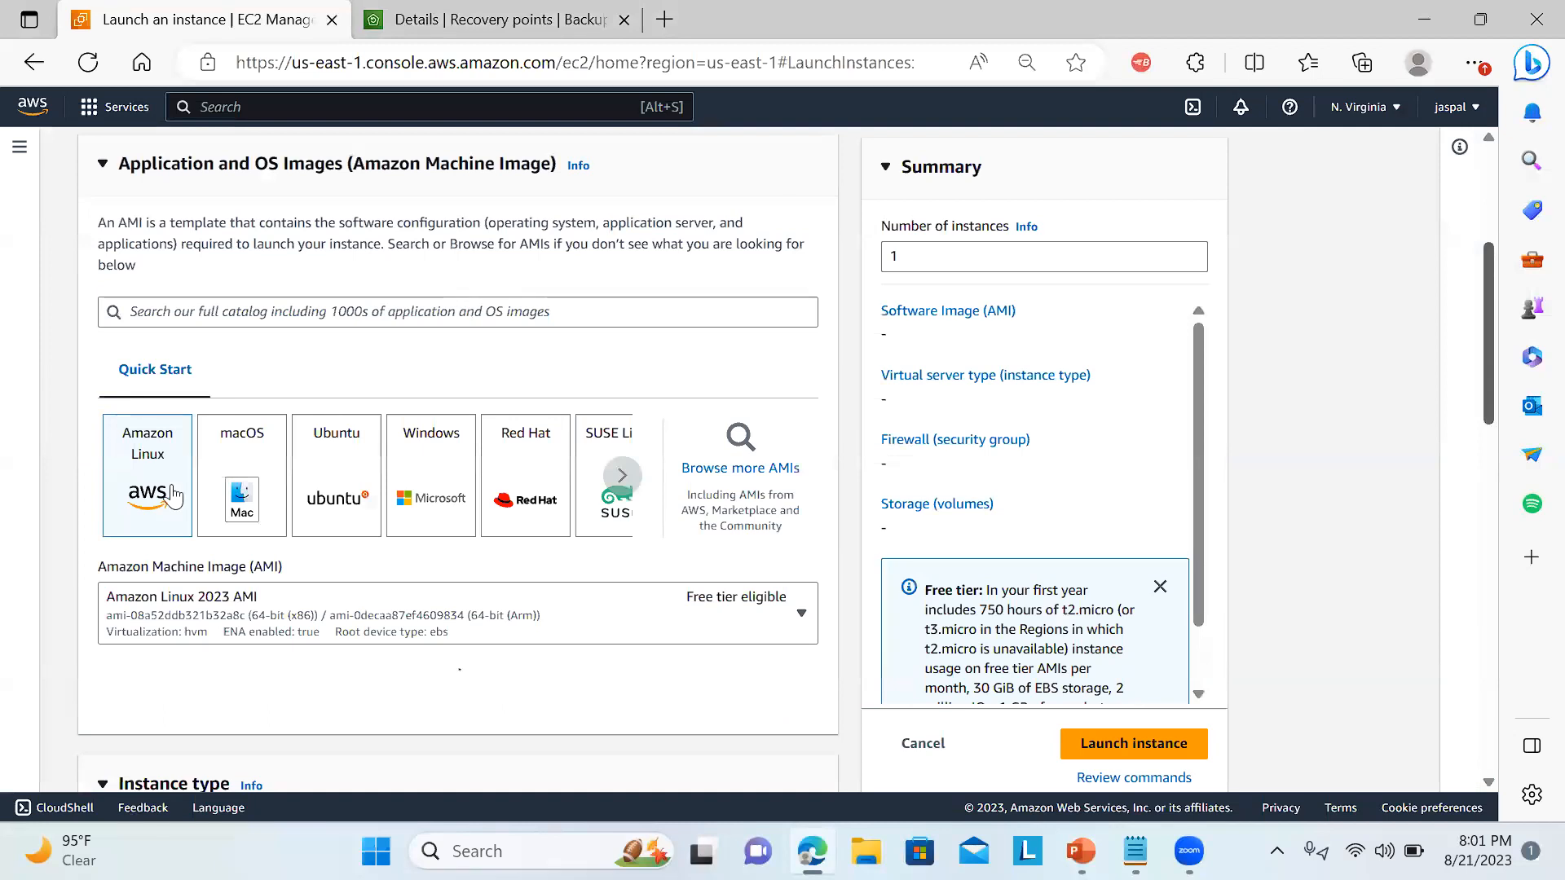
drag(1496, 372, 1493, 487)
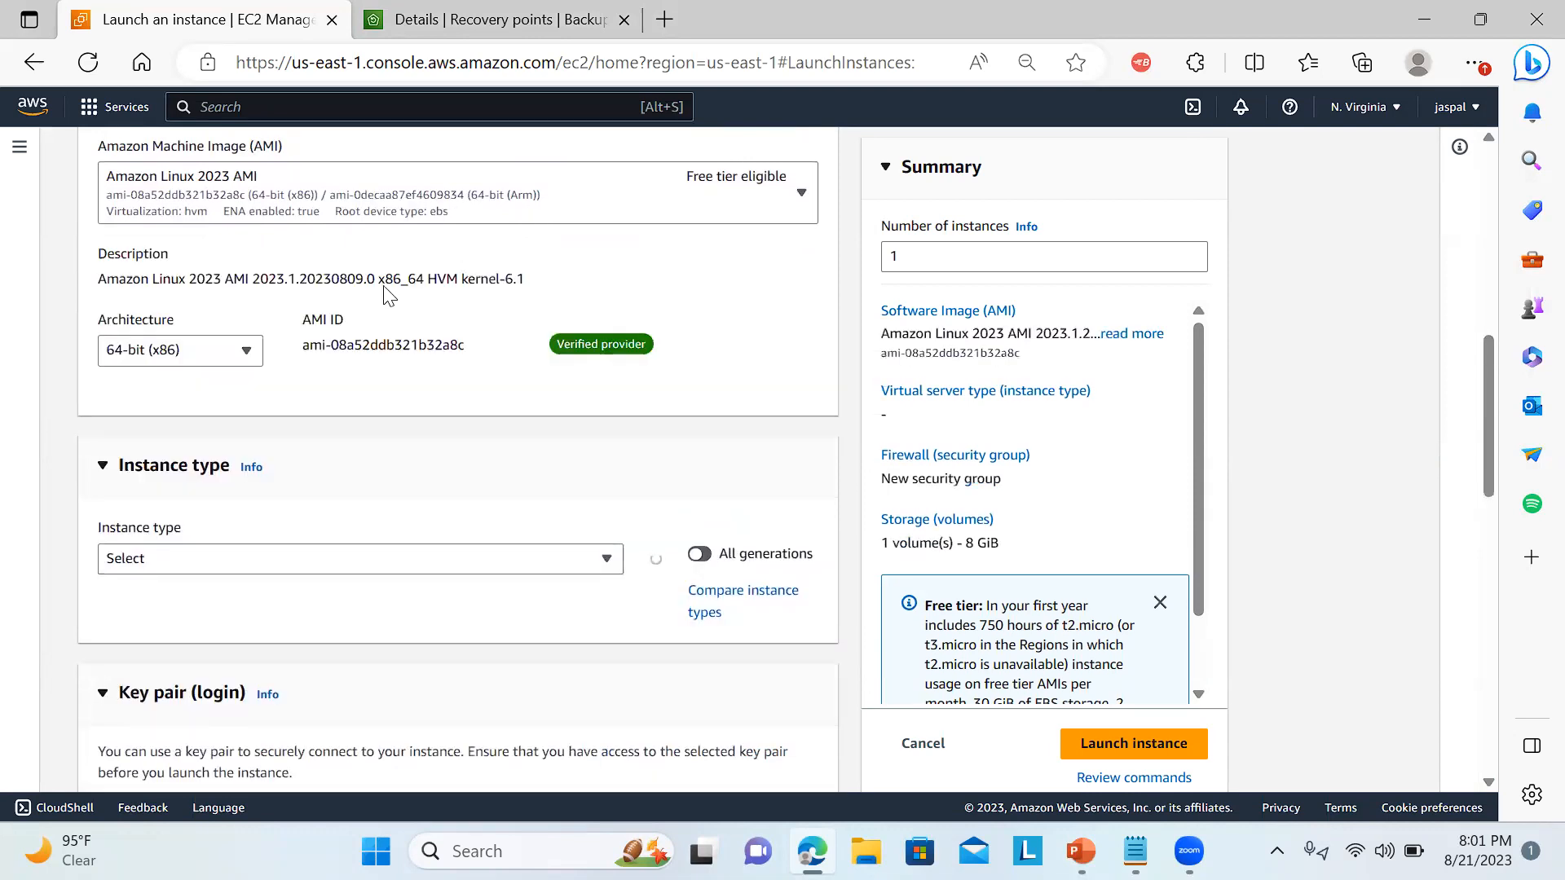
click(351, 559)
click(350, 559)
click(350, 559)
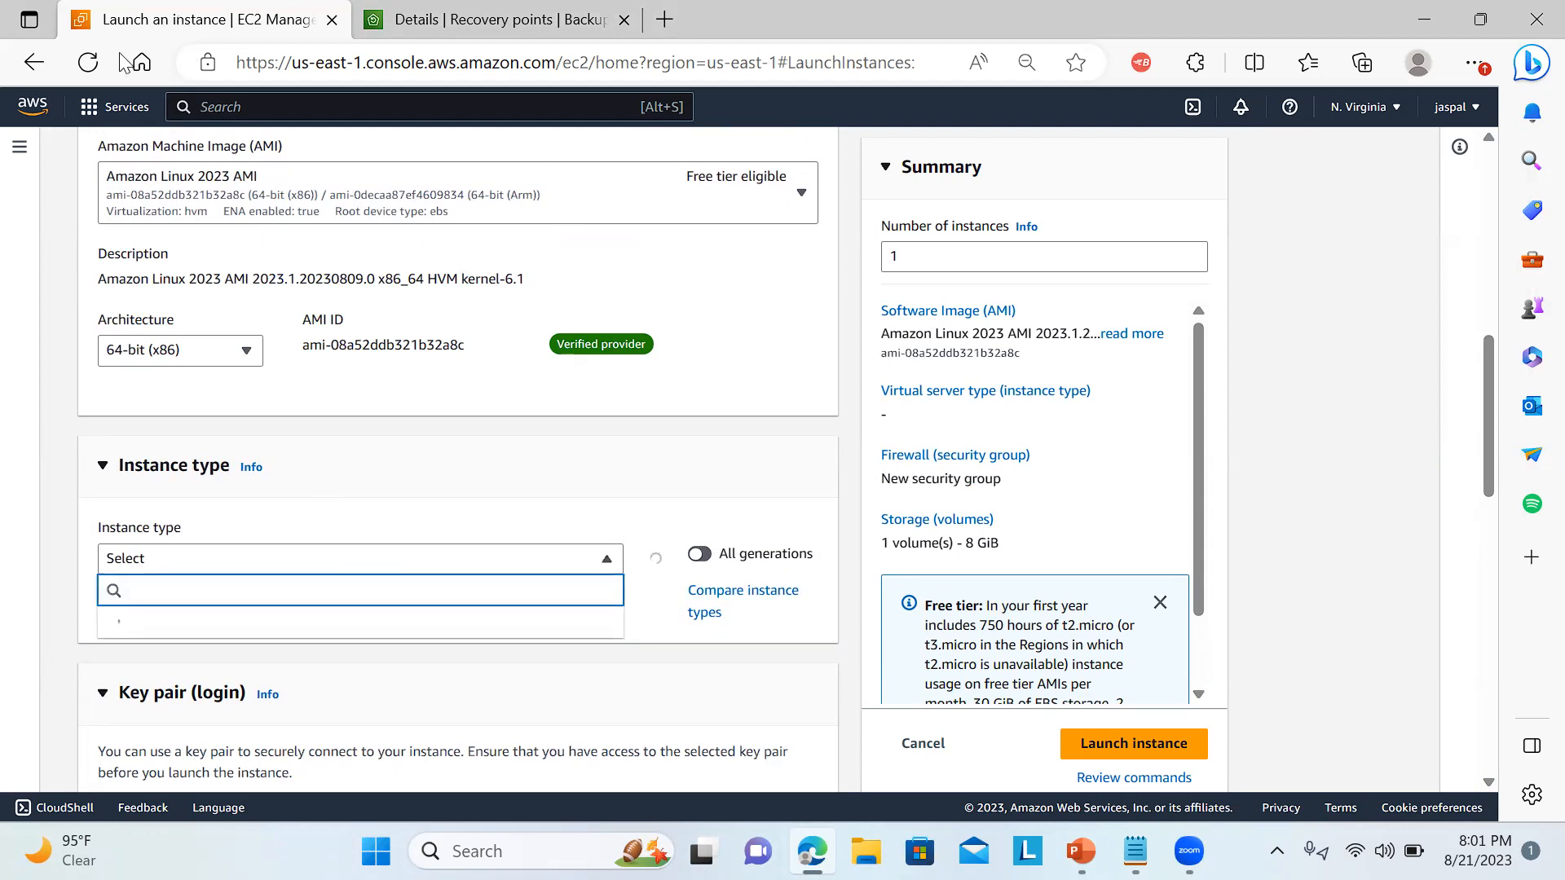
Reload the instance launch page and name the new instance myec2.
click(91, 63)
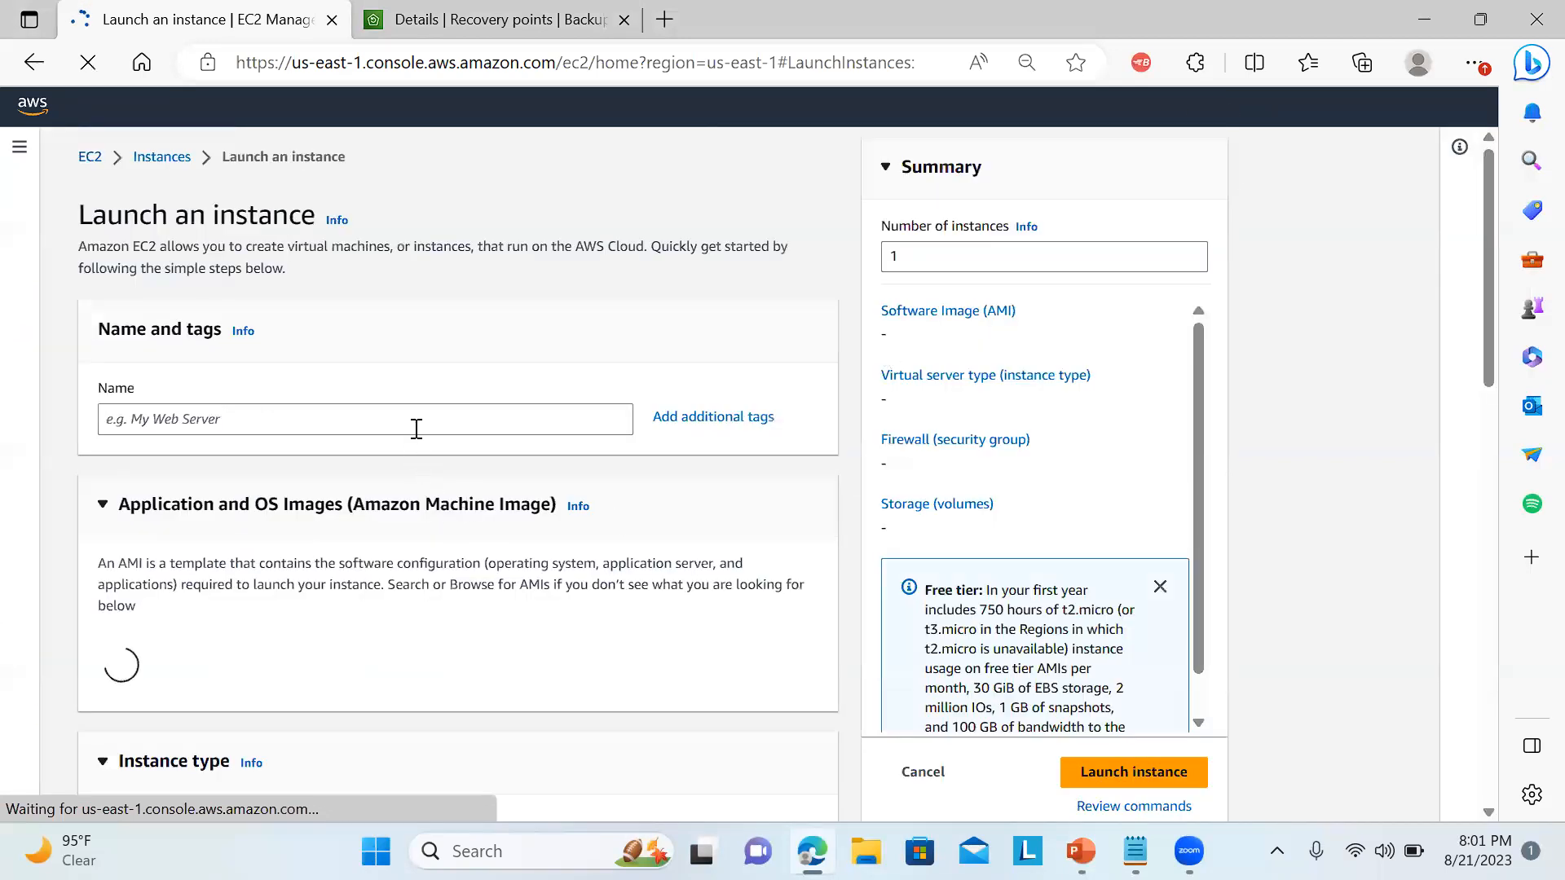
click(413, 419)
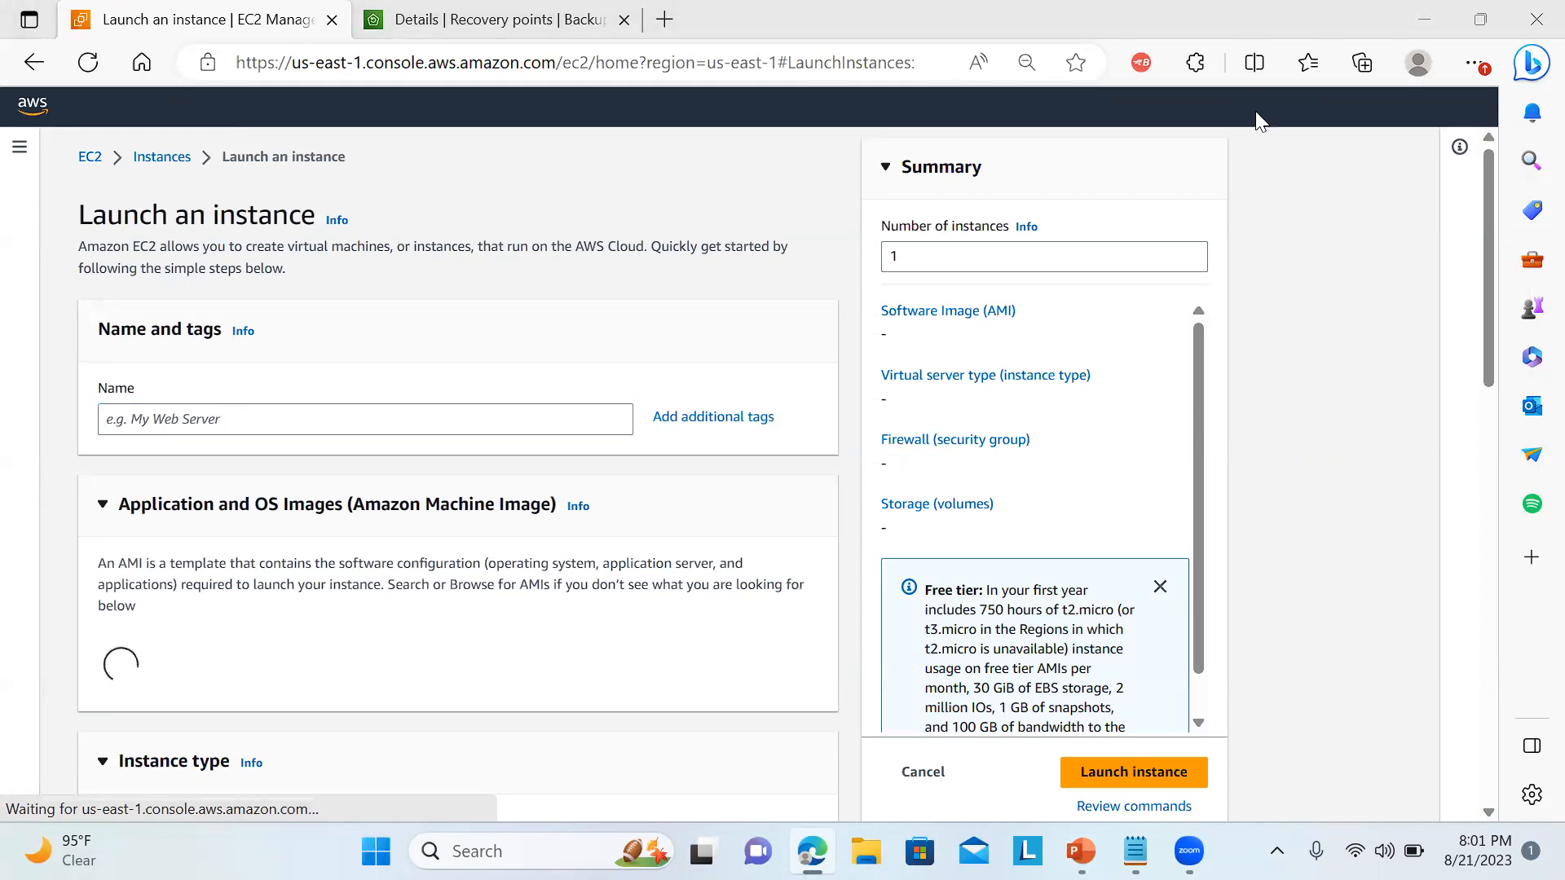
click(459, 417)
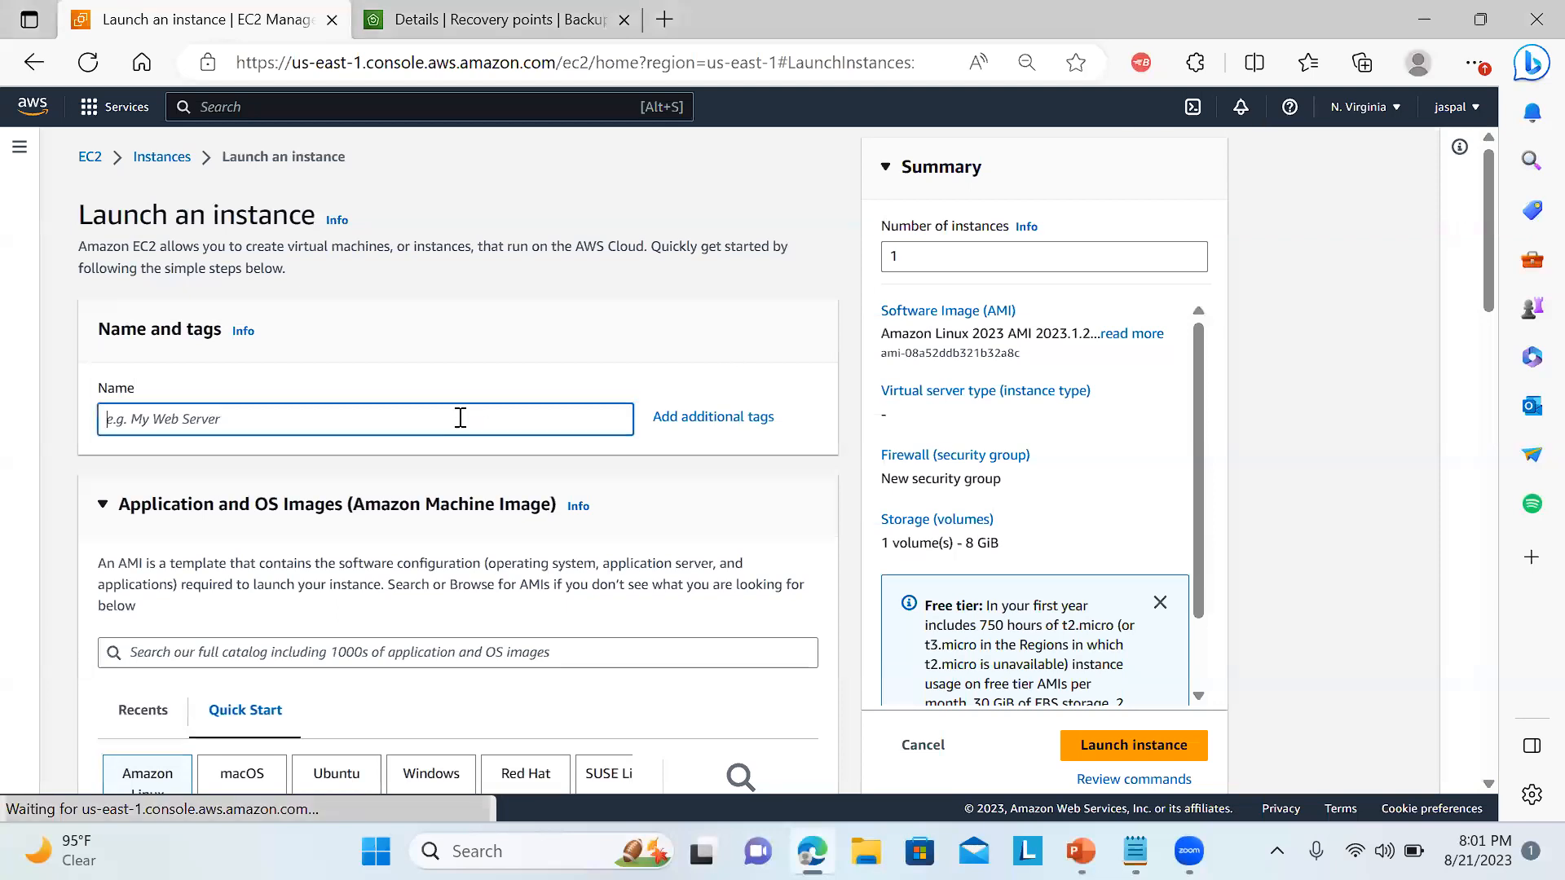
text(myec2)
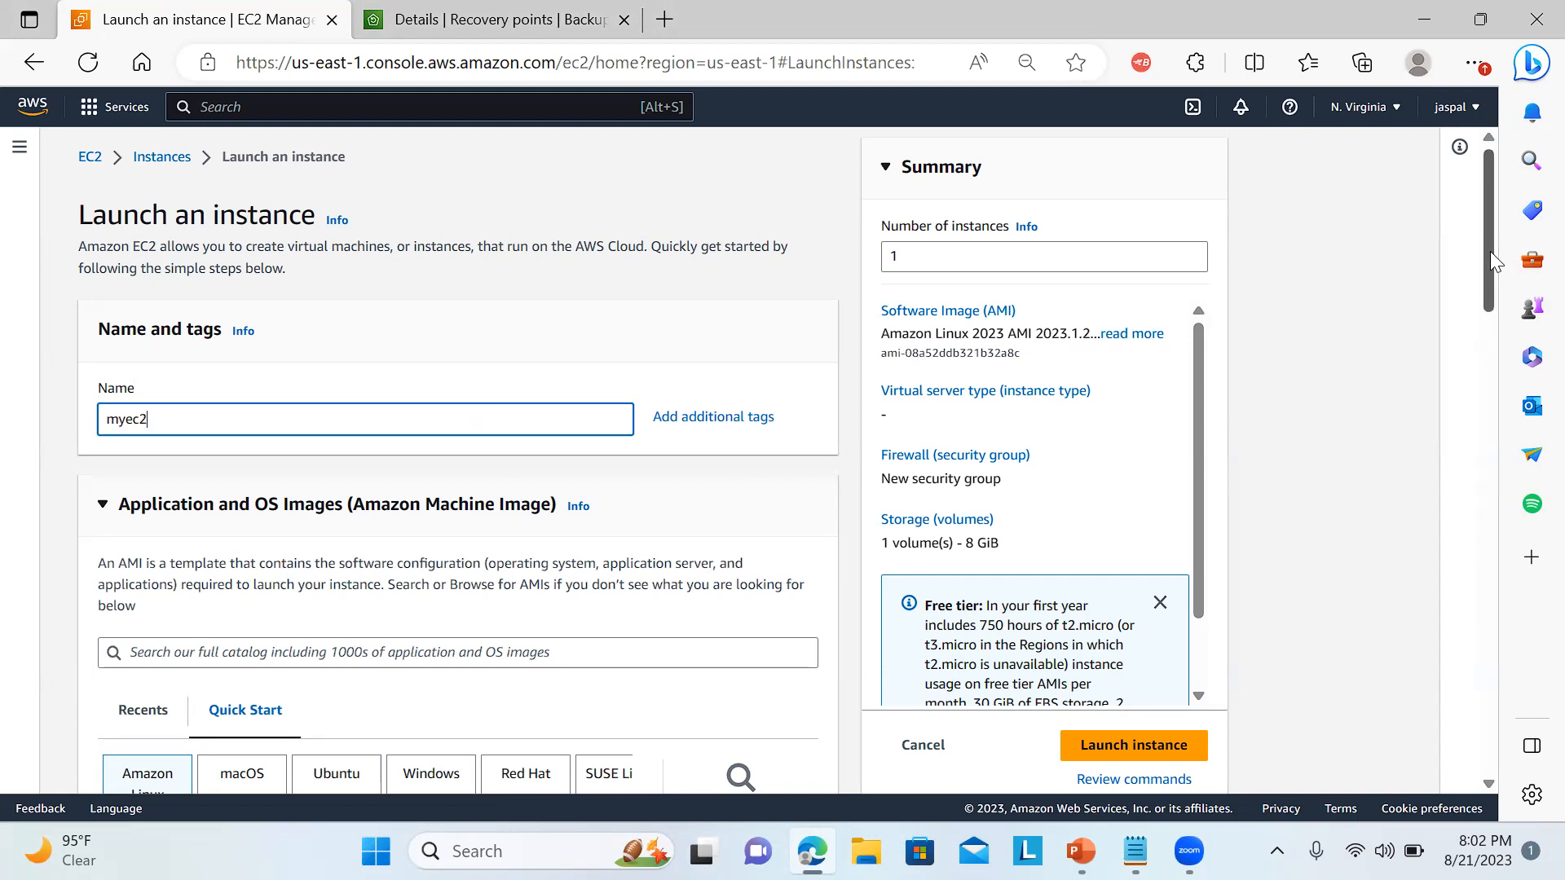
Choose the existing key pair myec2 for login and launch the instance.
drag(1490, 251, 1320, 413)
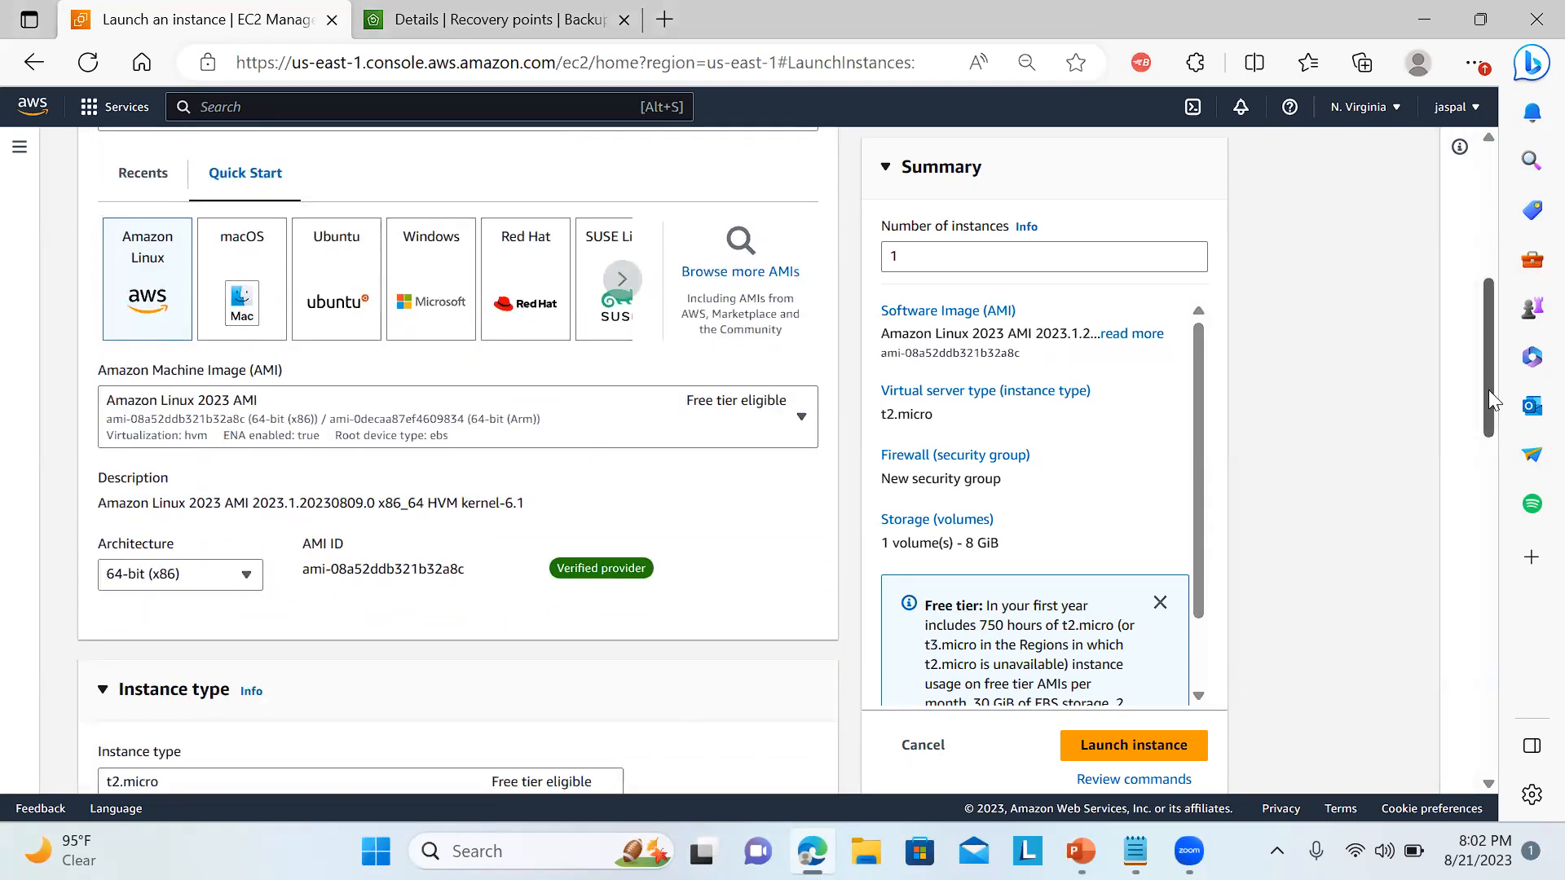
drag(1489, 408, 1433, 545)
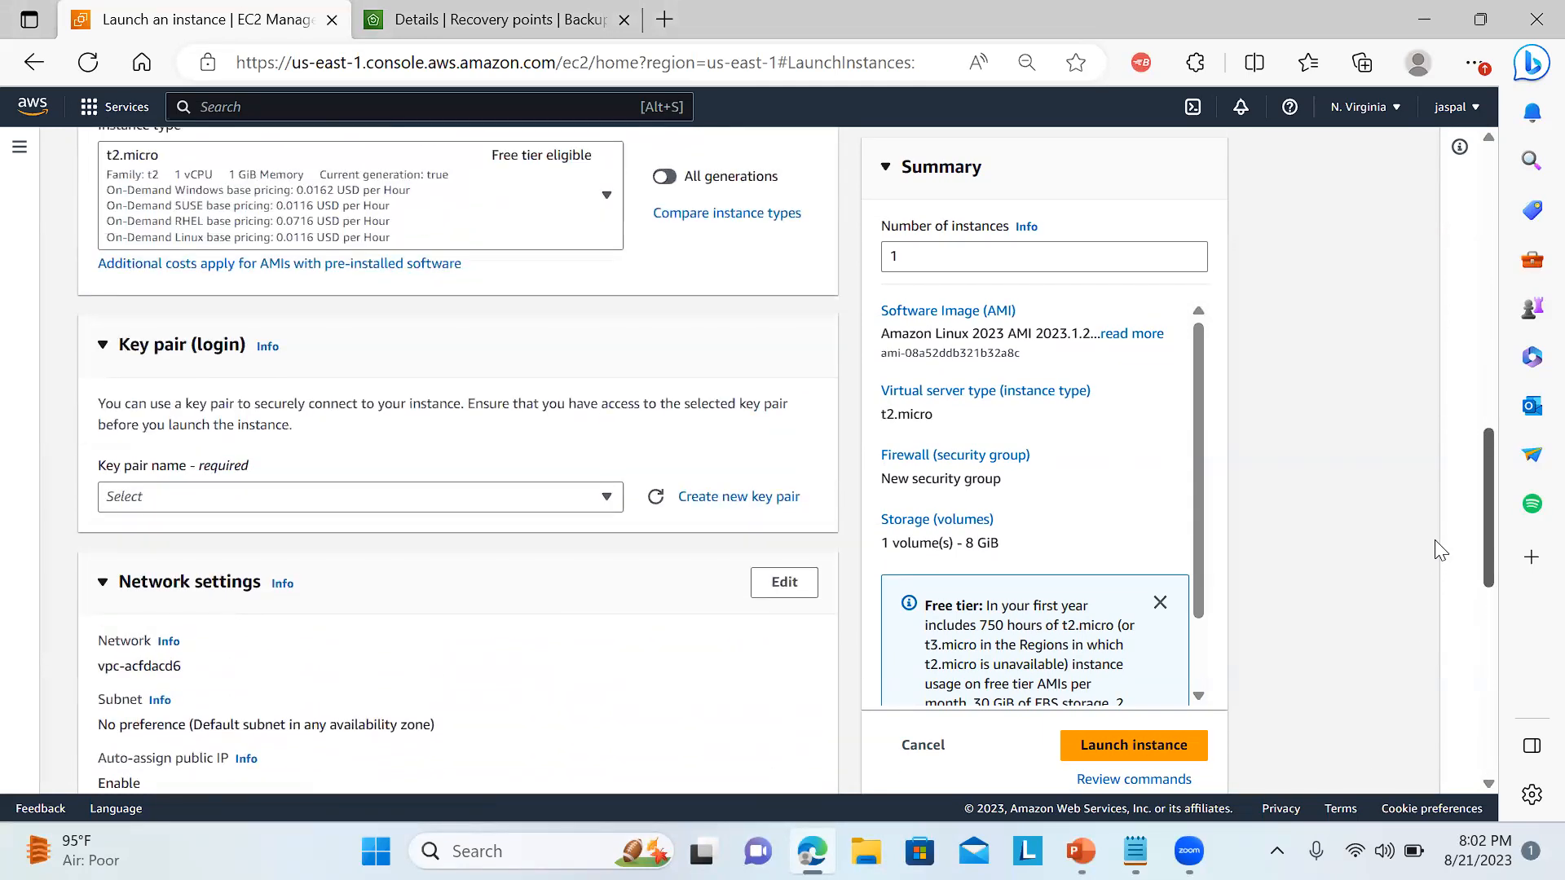
click(454, 503)
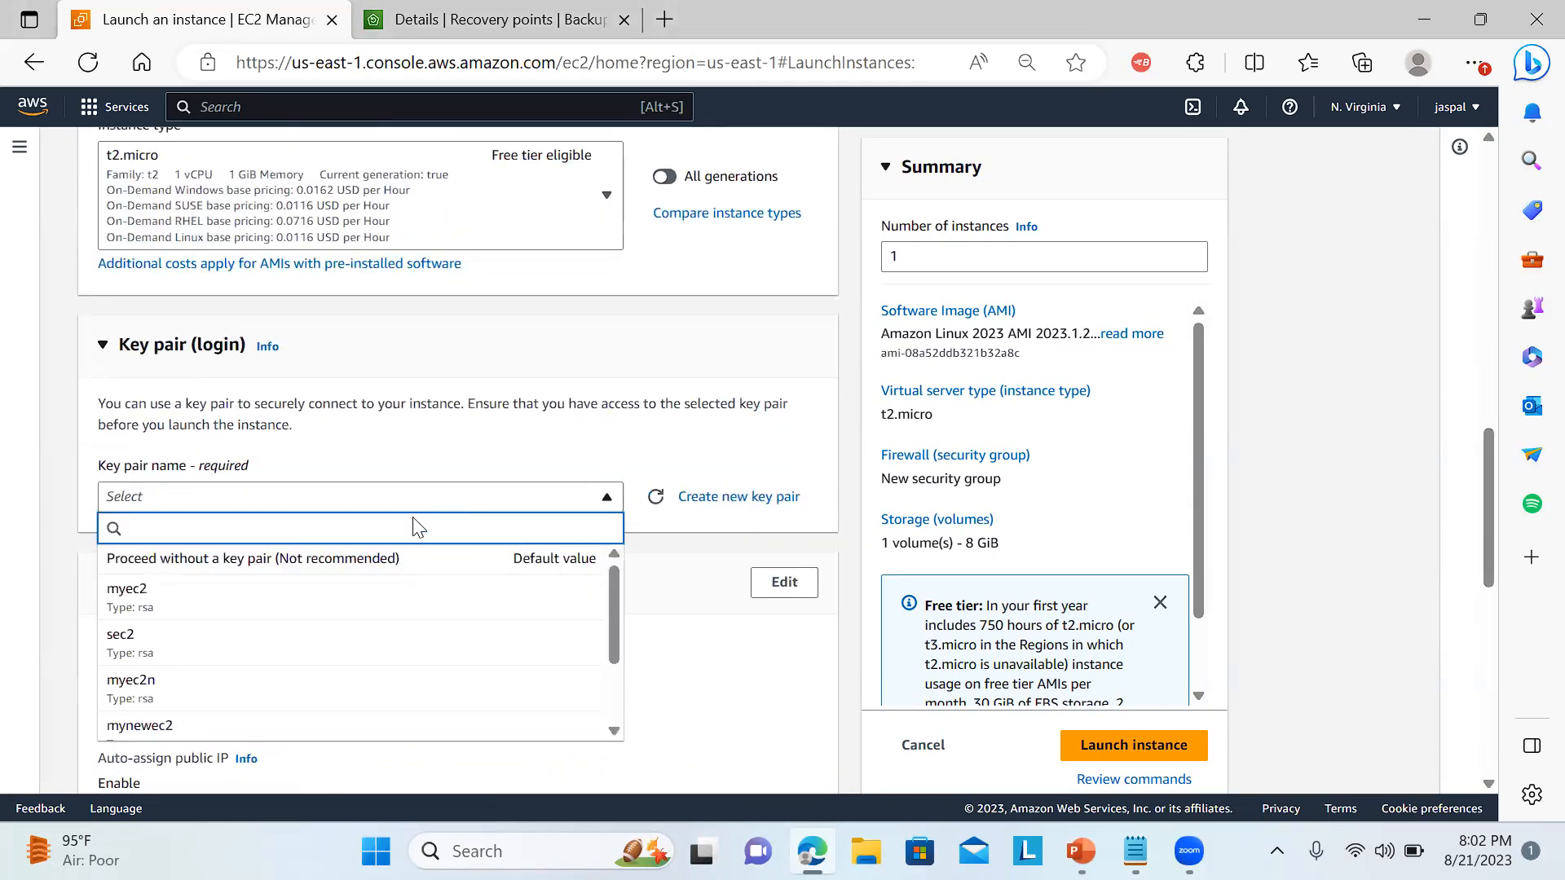
click(238, 599)
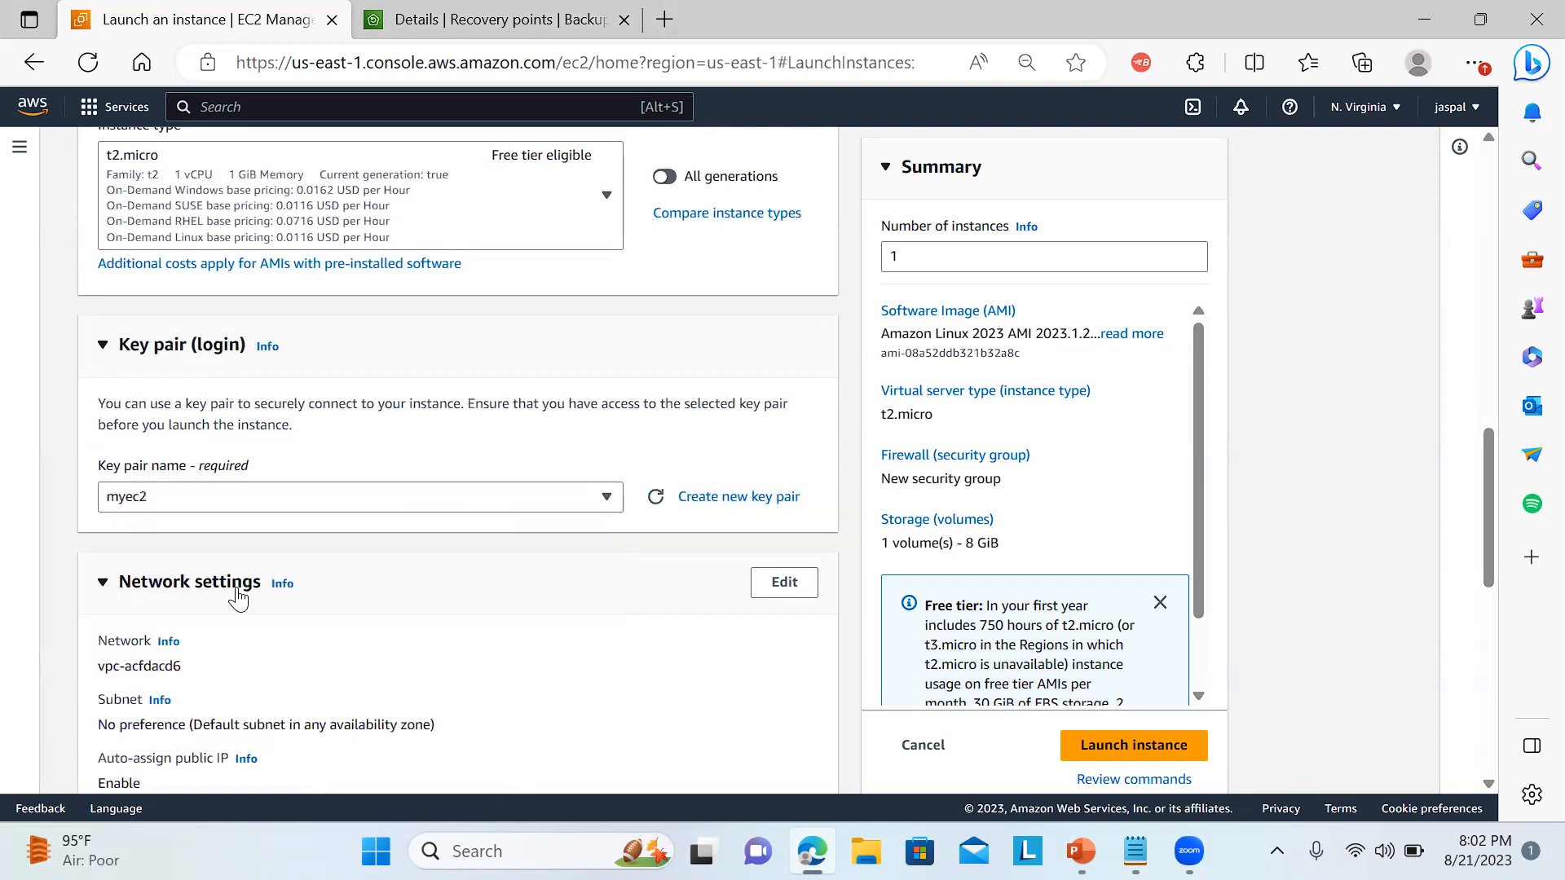
click(1108, 747)
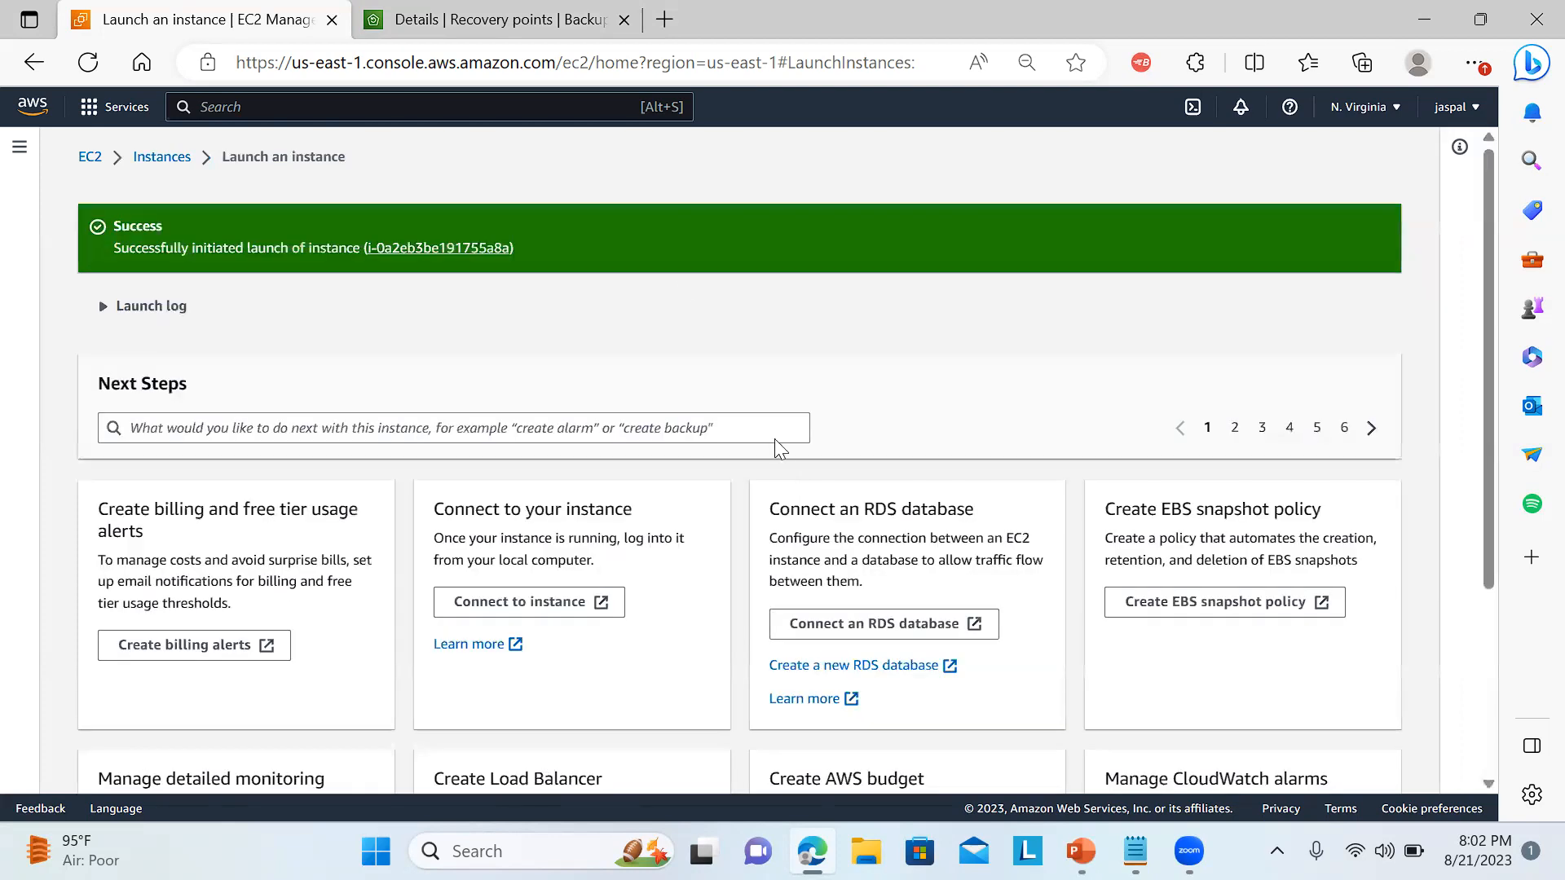
In the other open console page, search the services for "aws back", open AWS Backup and go to its Dashboard.
click(371, 107)
click(499, 18)
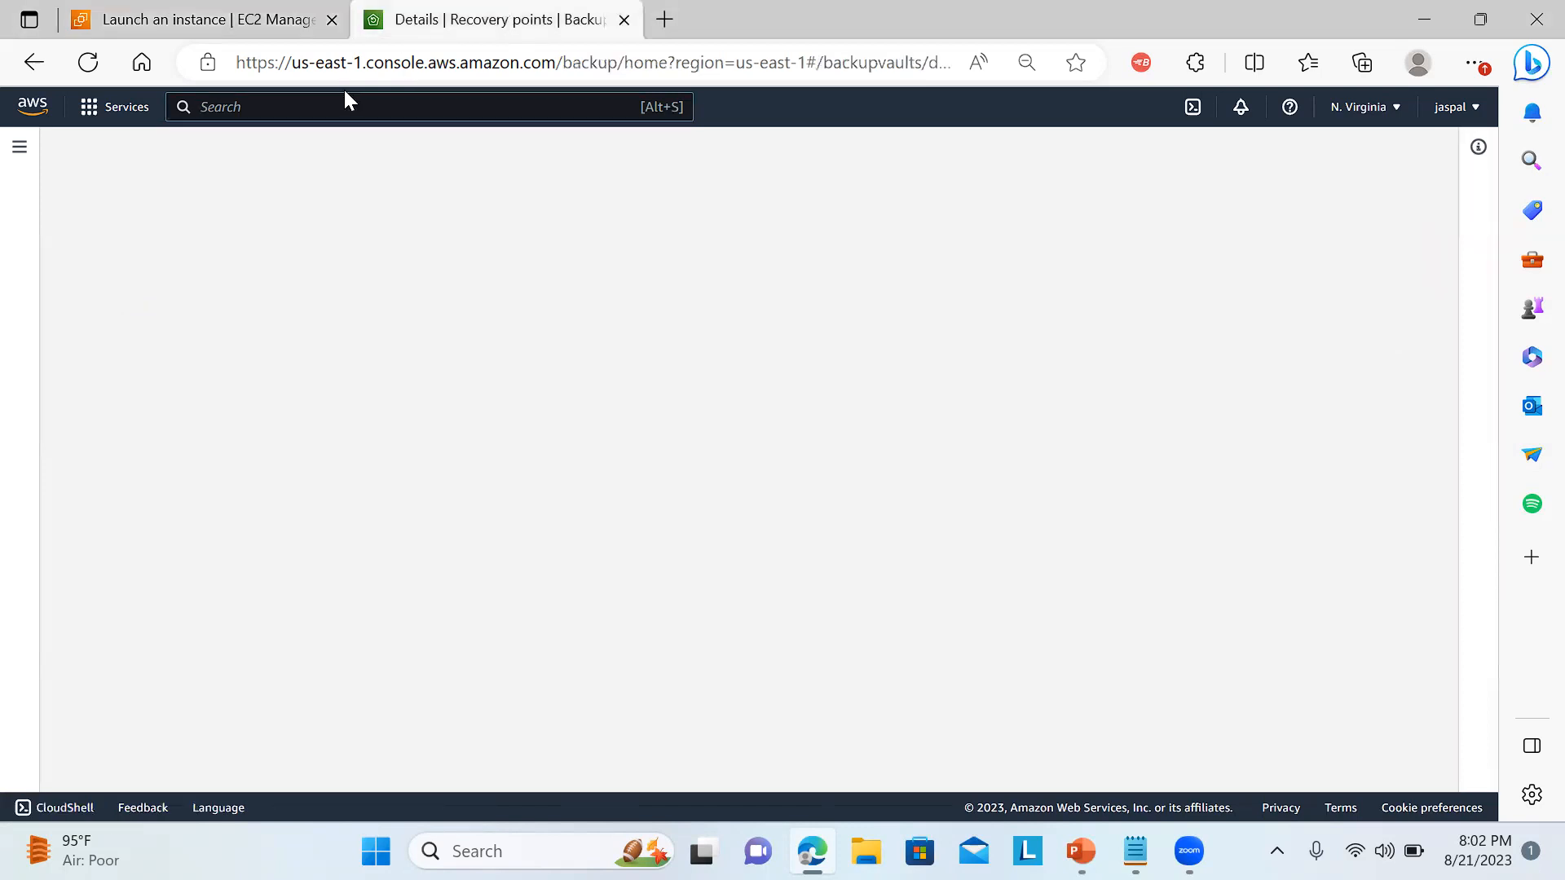
text(aws )
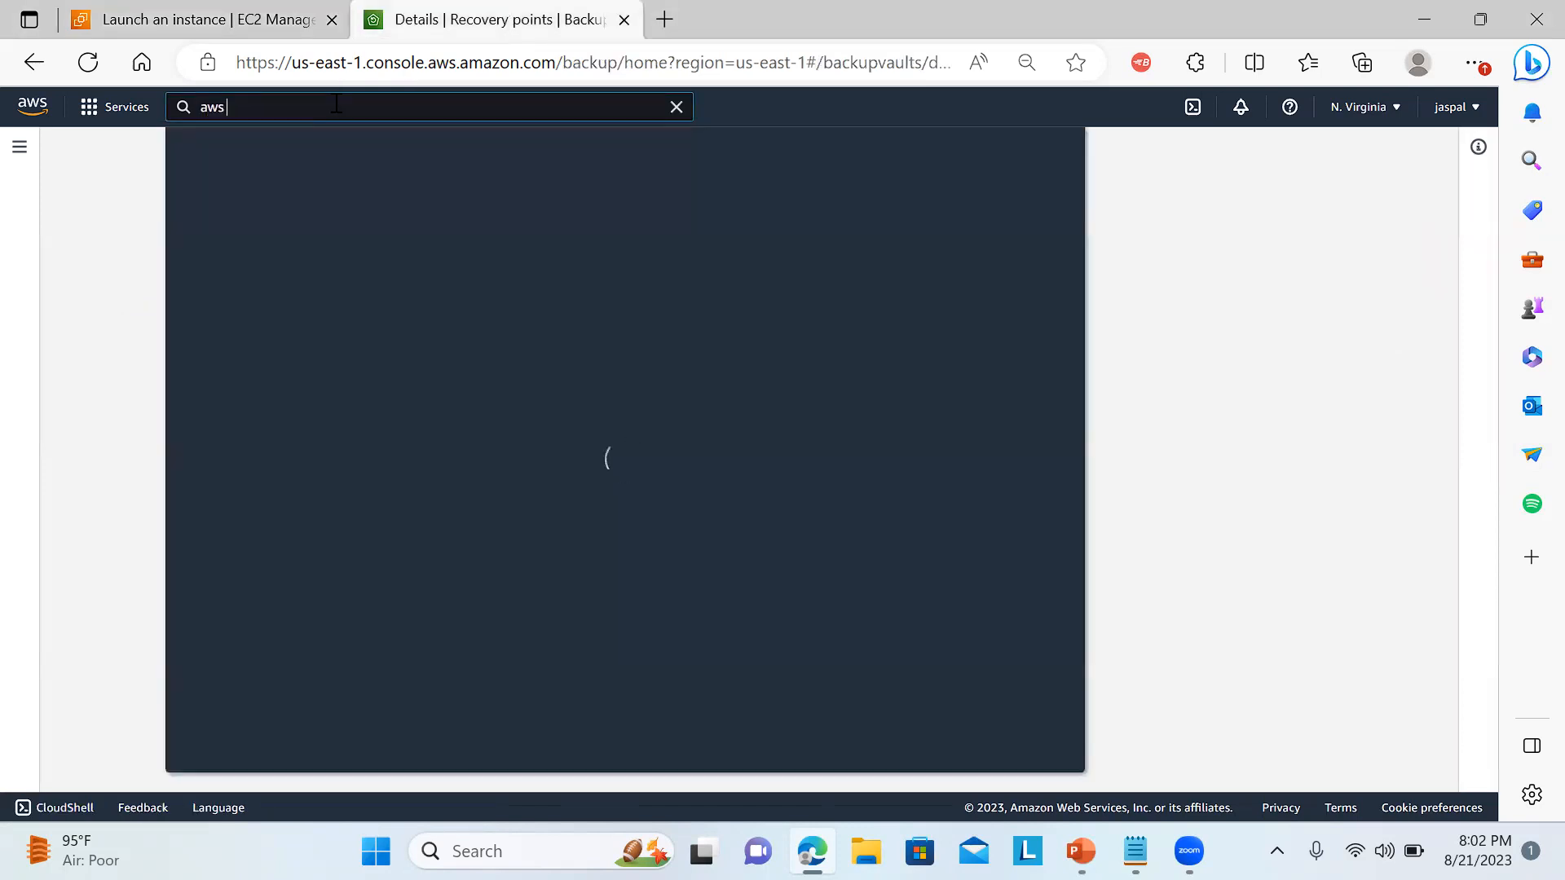
text(back)
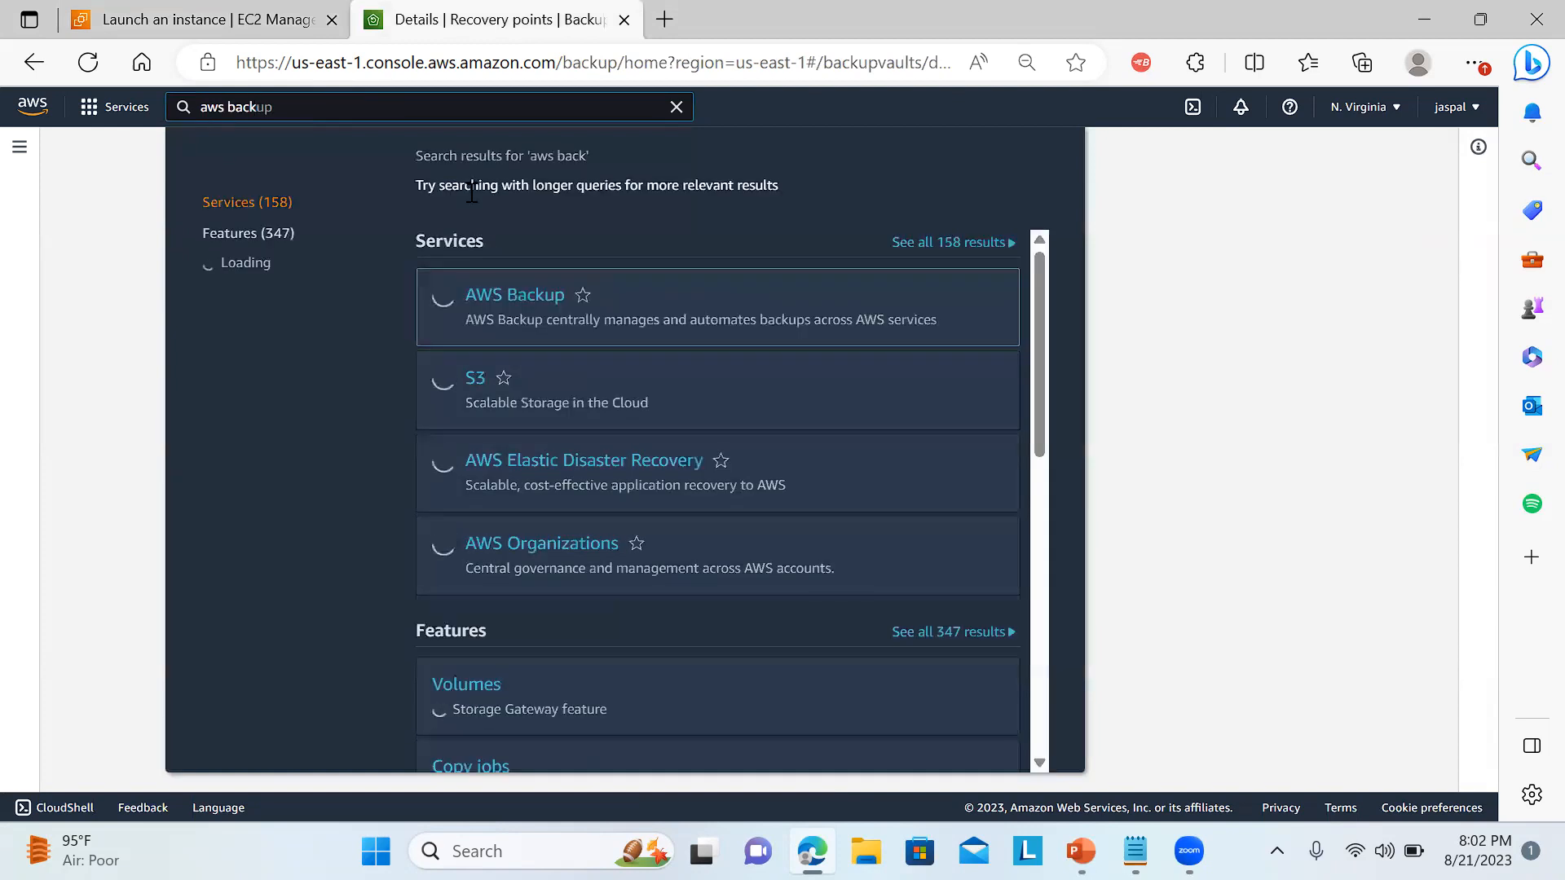
click(496, 298)
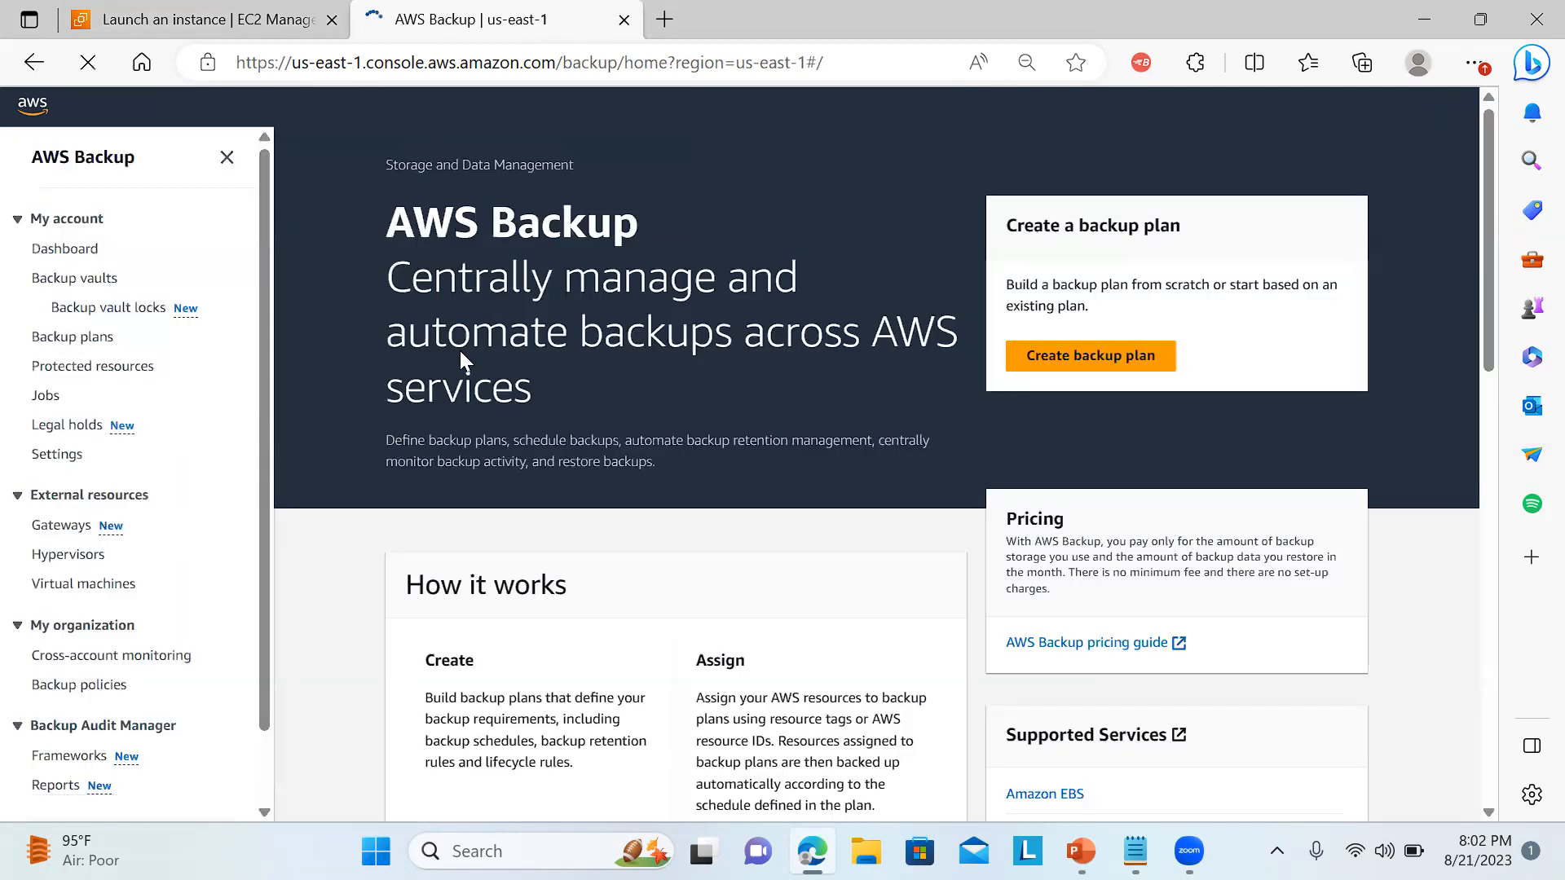
drag(1485, 326, 1444, 346)
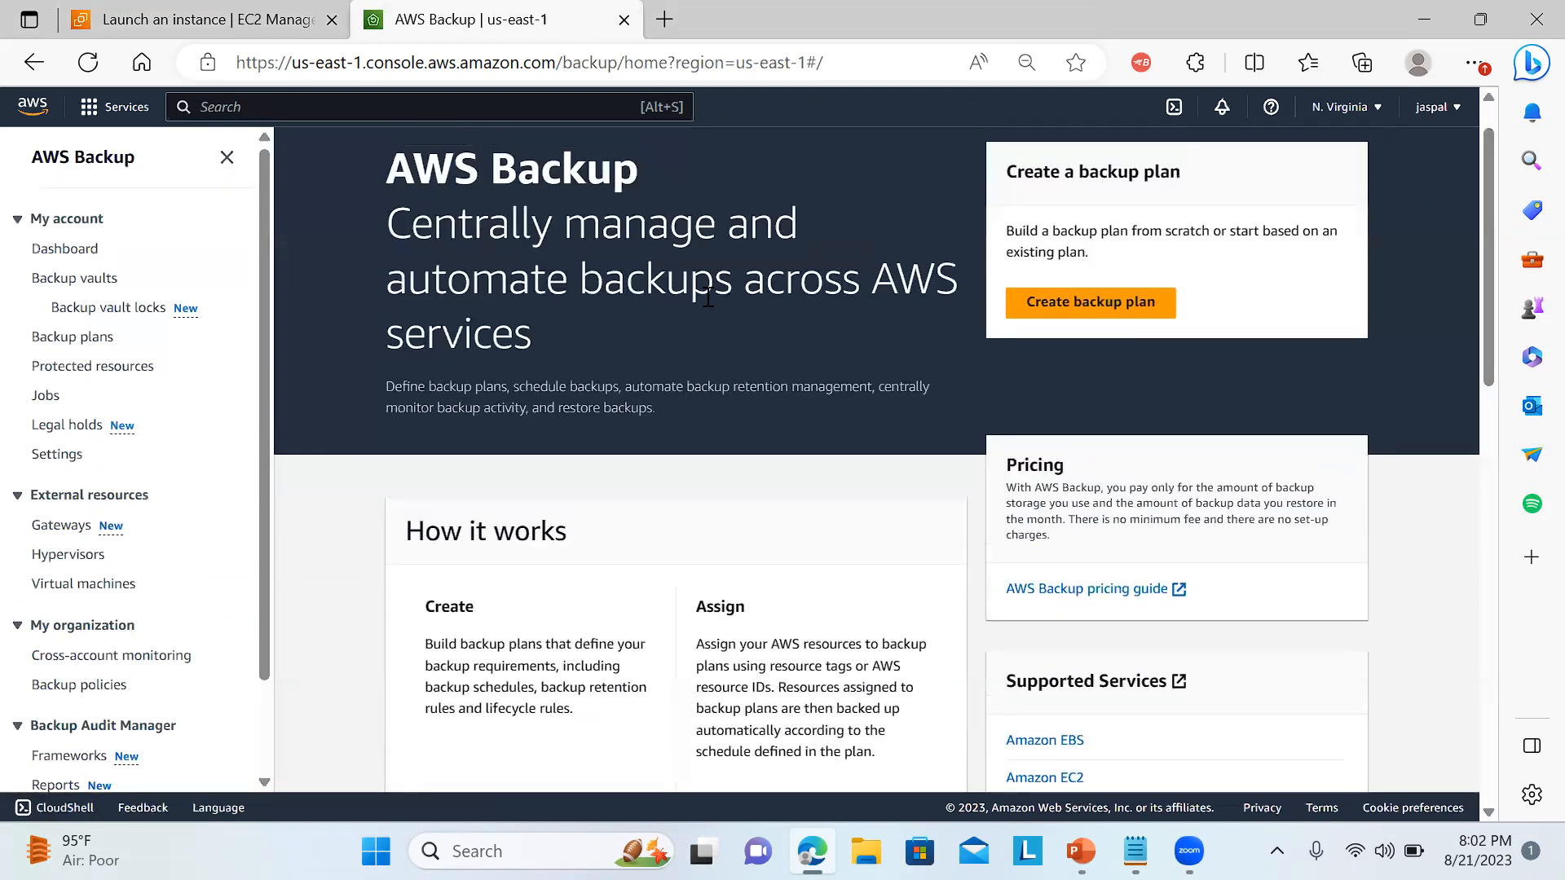
click(58, 250)
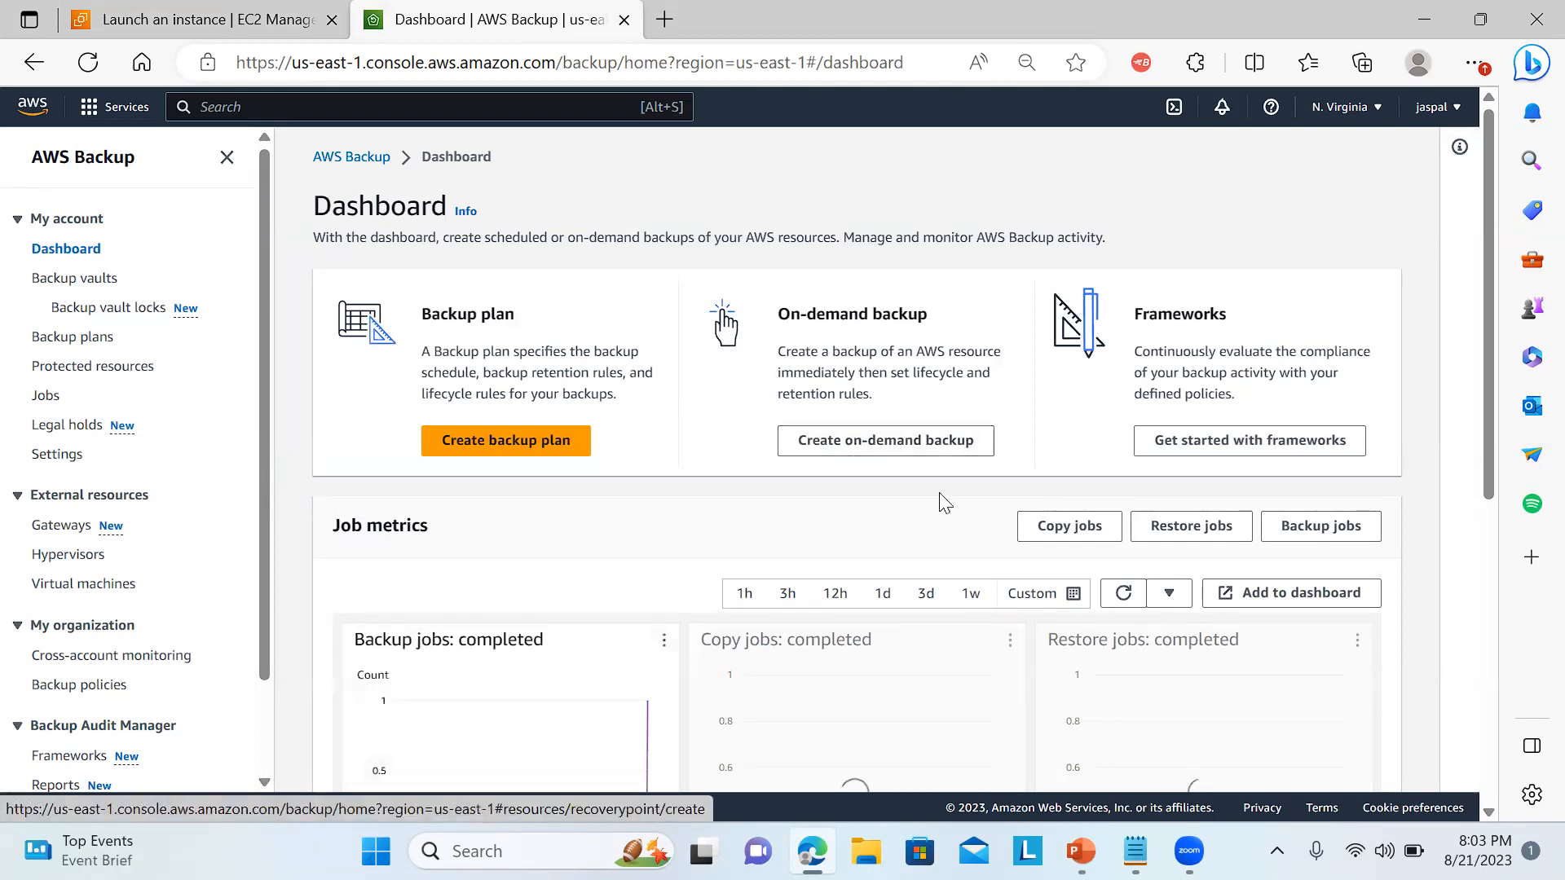
Read the descriptions of Backup plan and On-demand backup on the dashboard.
mouse_move(1489, 334)
mouse_down()
mouse_move(1482, 419)
mouse_move(1483, 352)
mouse_up()
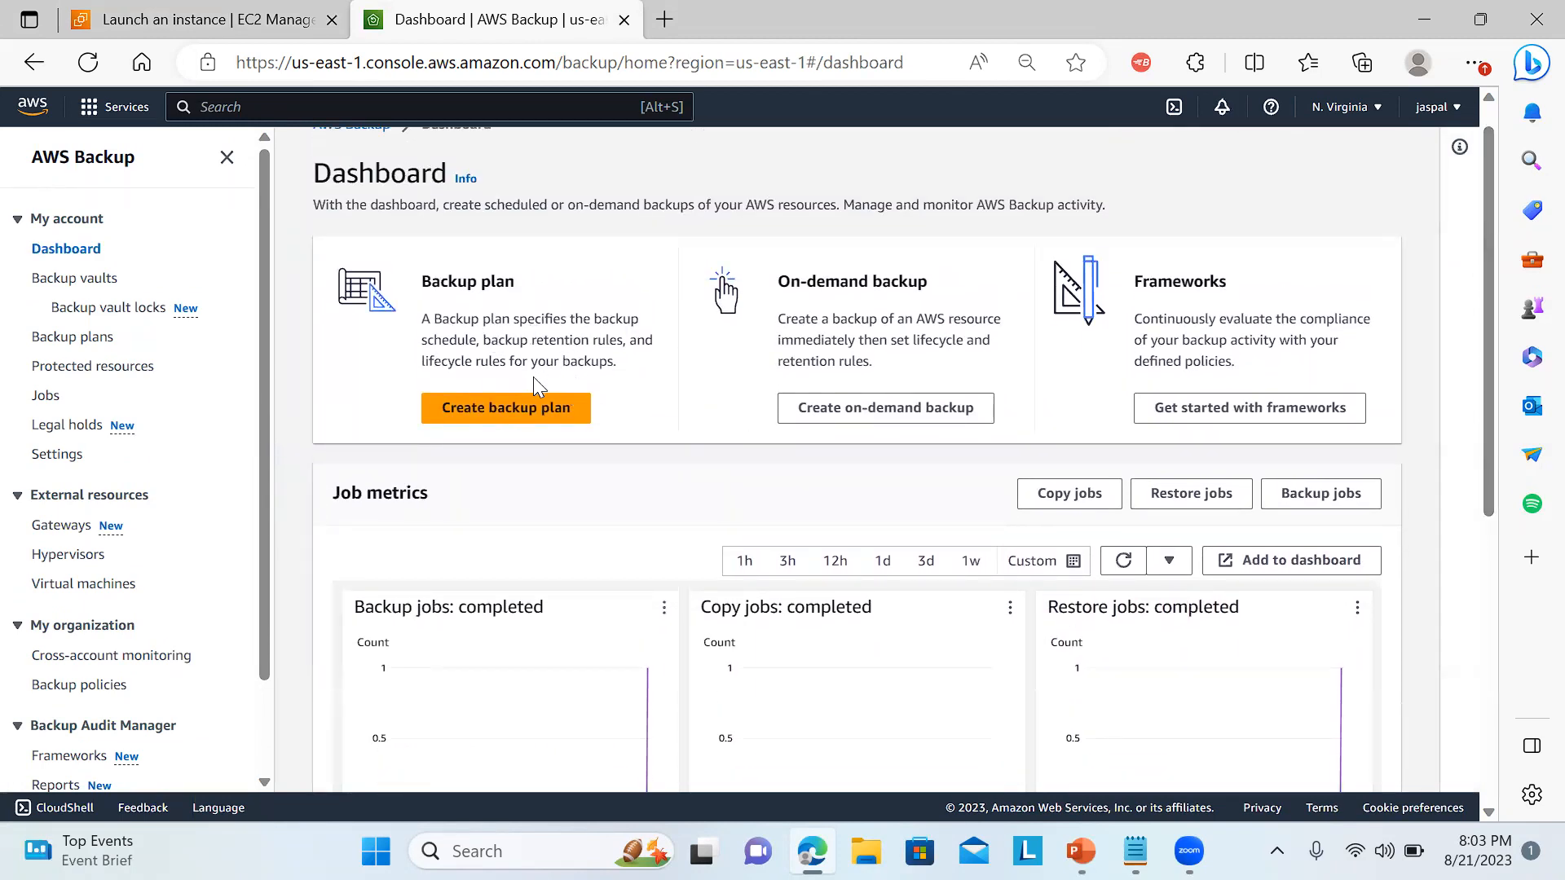
drag(496, 342, 618, 343)
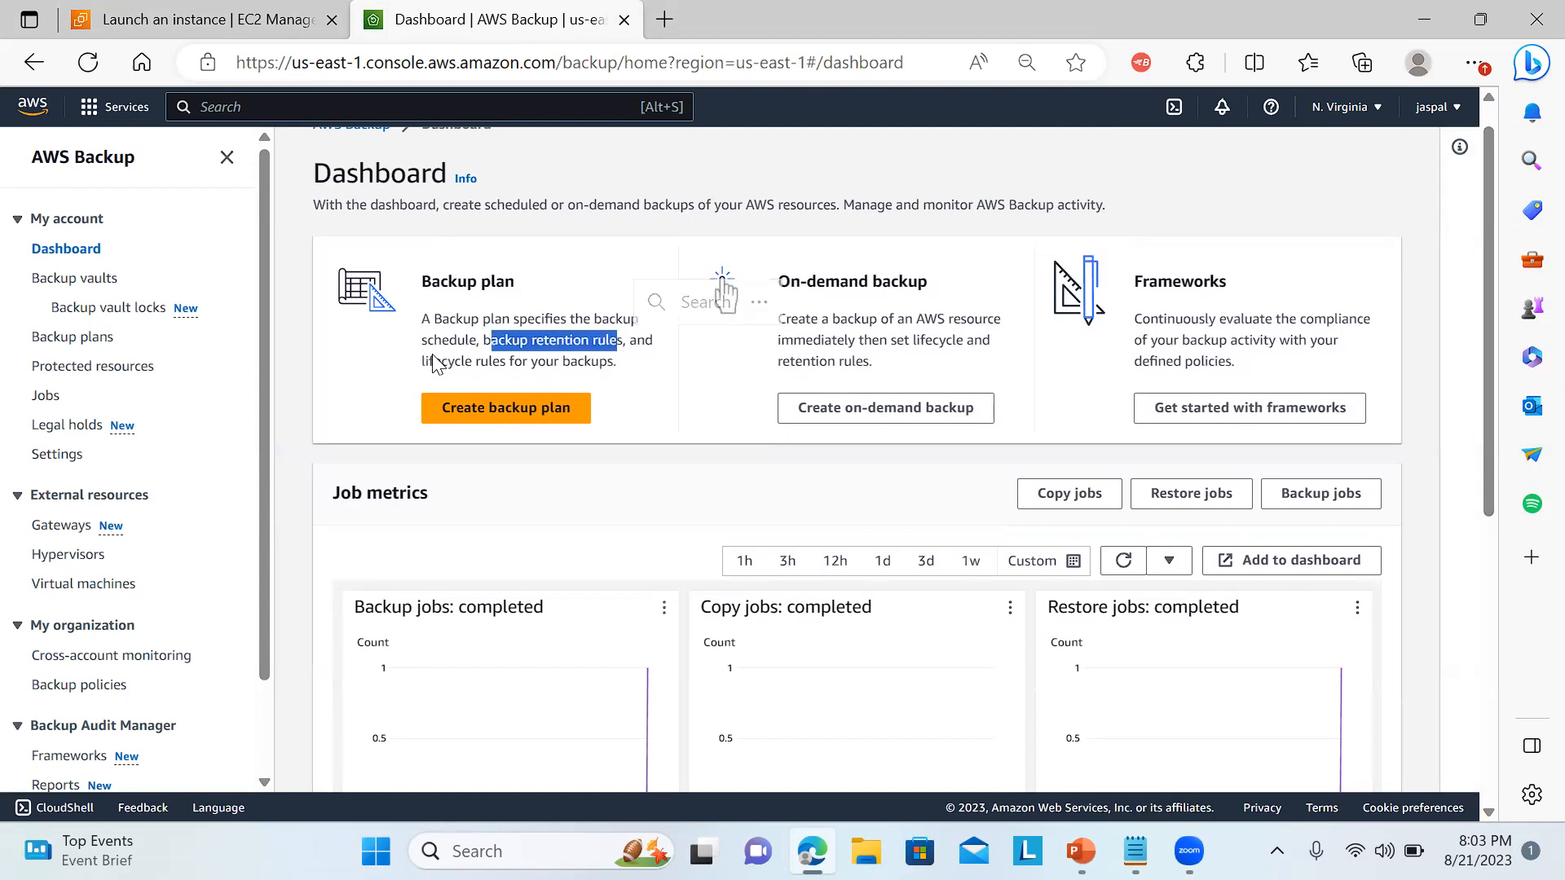
drag(430, 361, 448, 367)
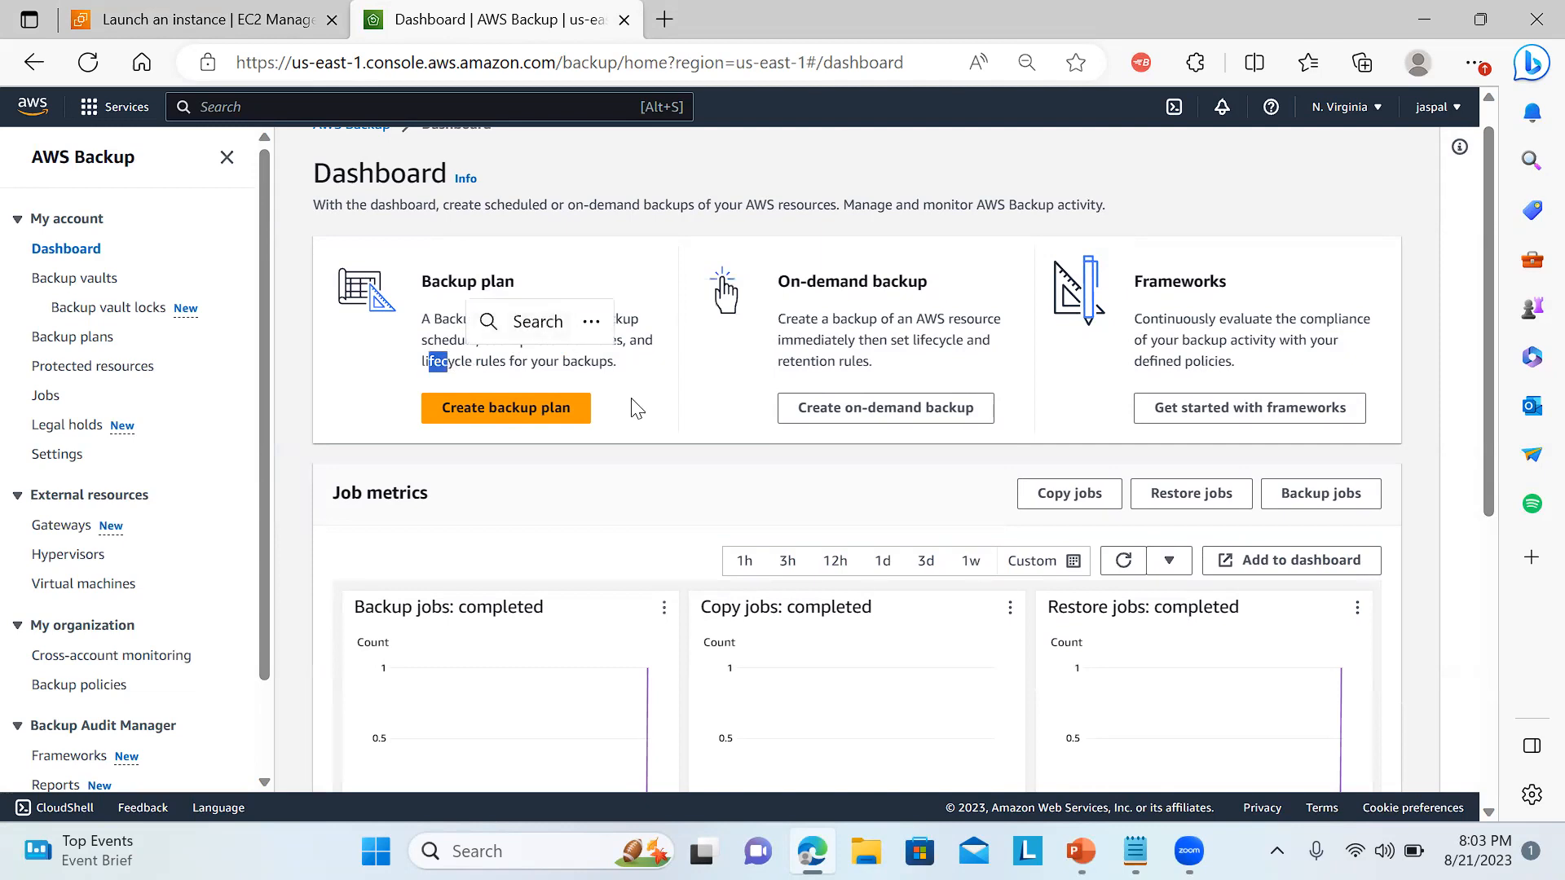
click(689, 421)
drag(823, 323, 887, 379)
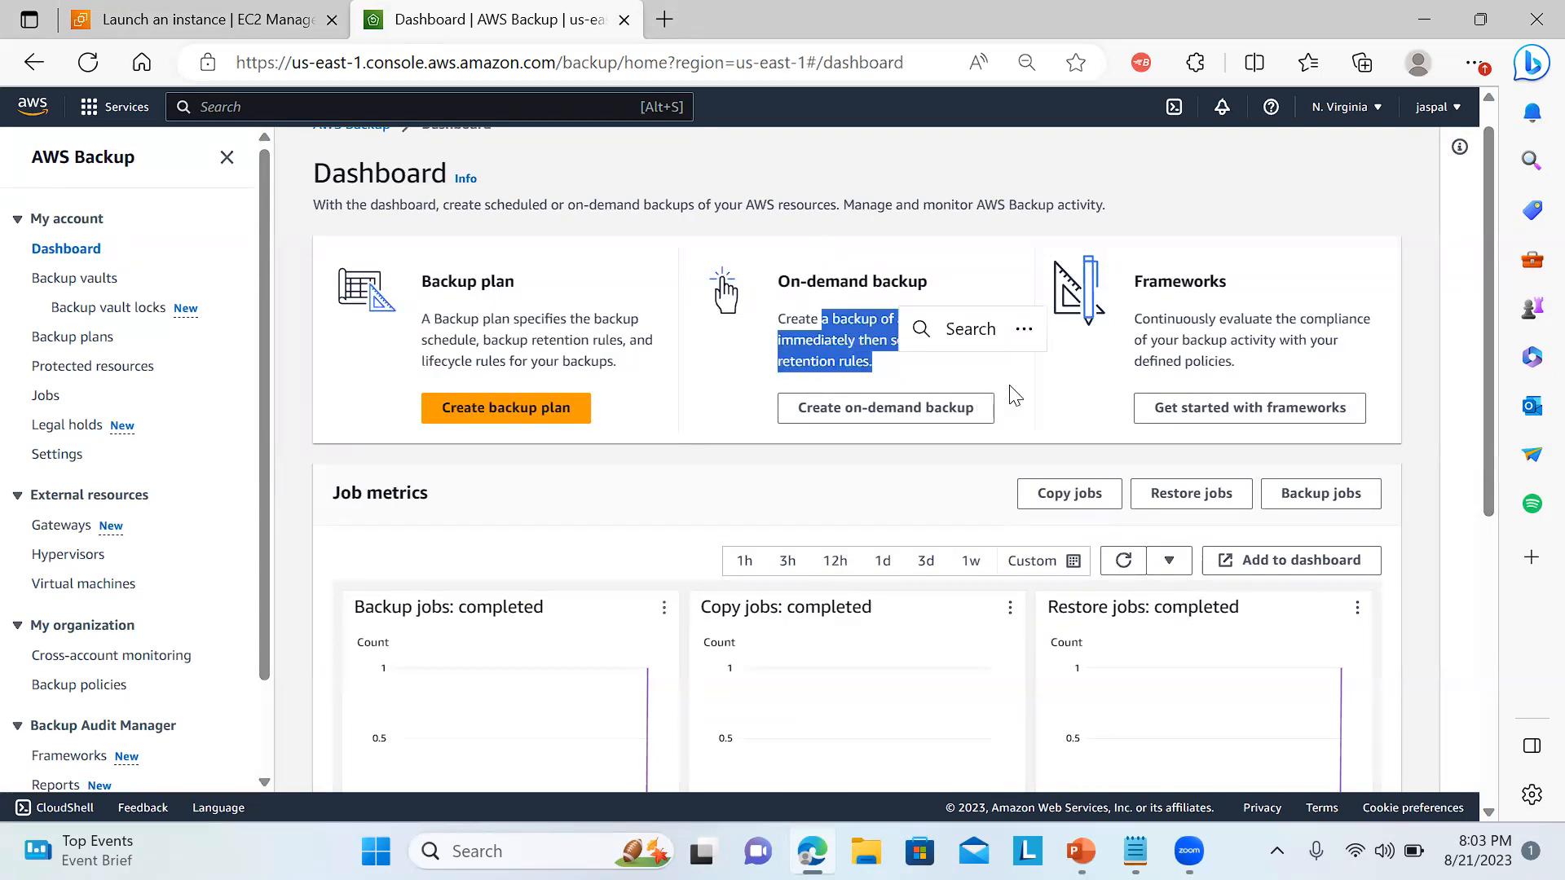
click(930, 387)
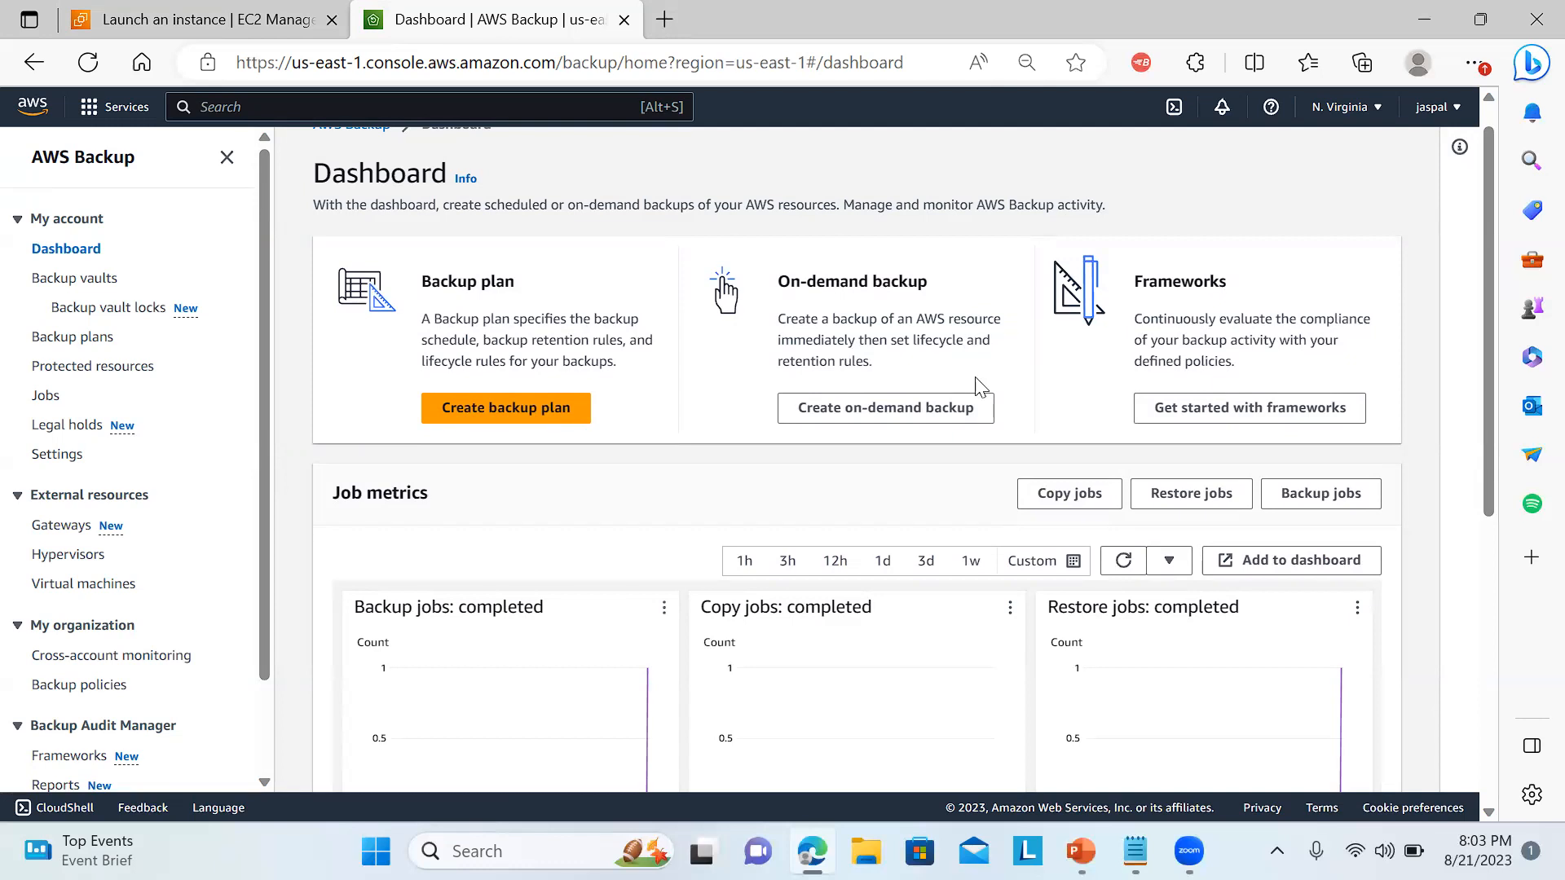
Start creating an on-demand backup with EC2 as the resource type.
click(897, 414)
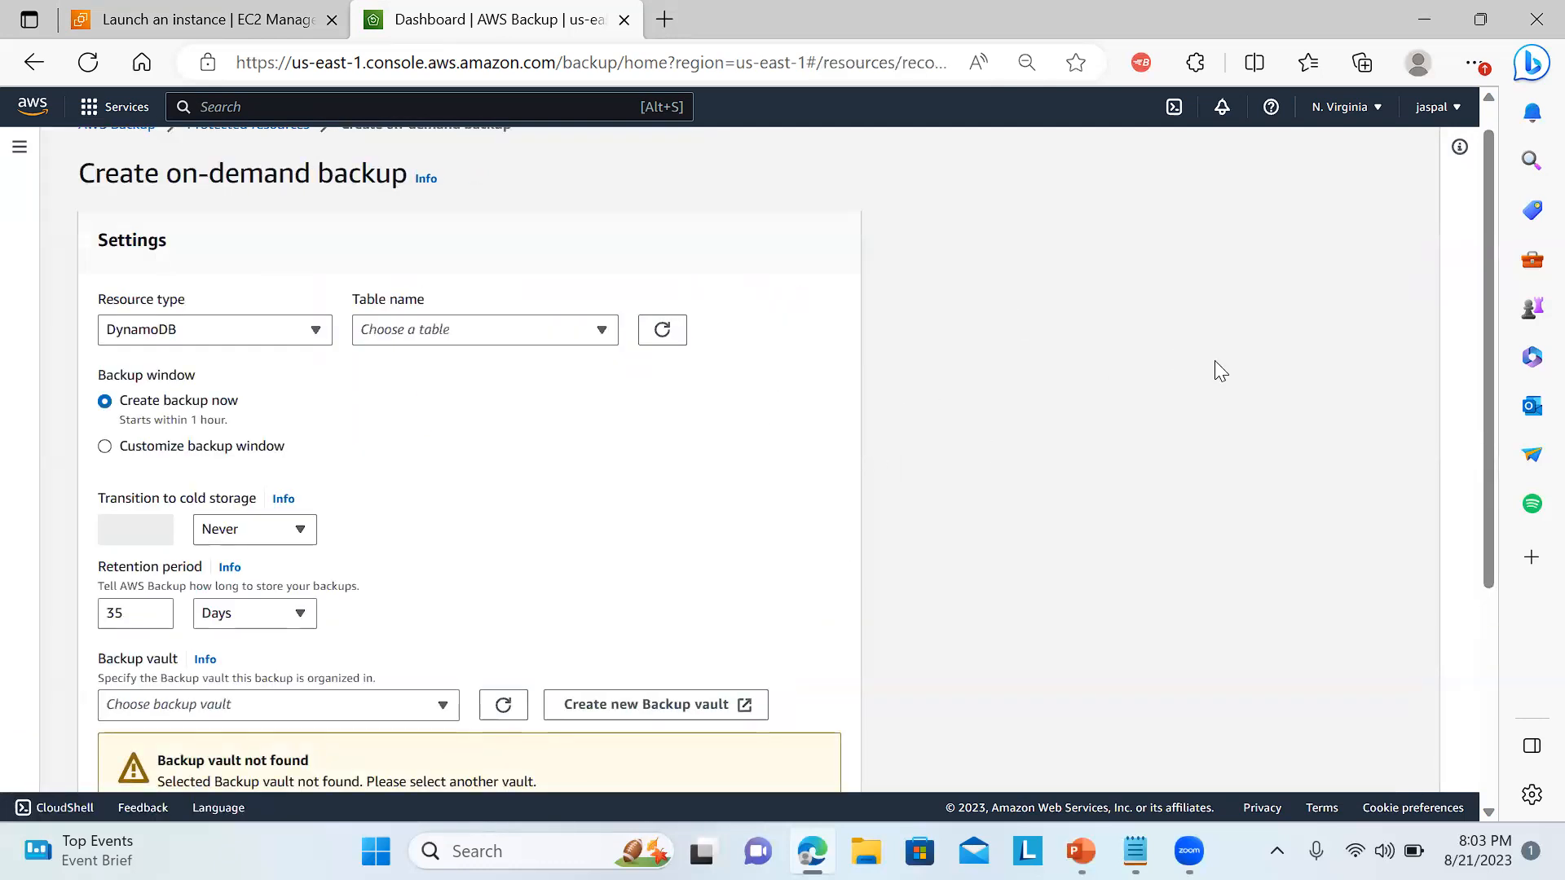
click(287, 337)
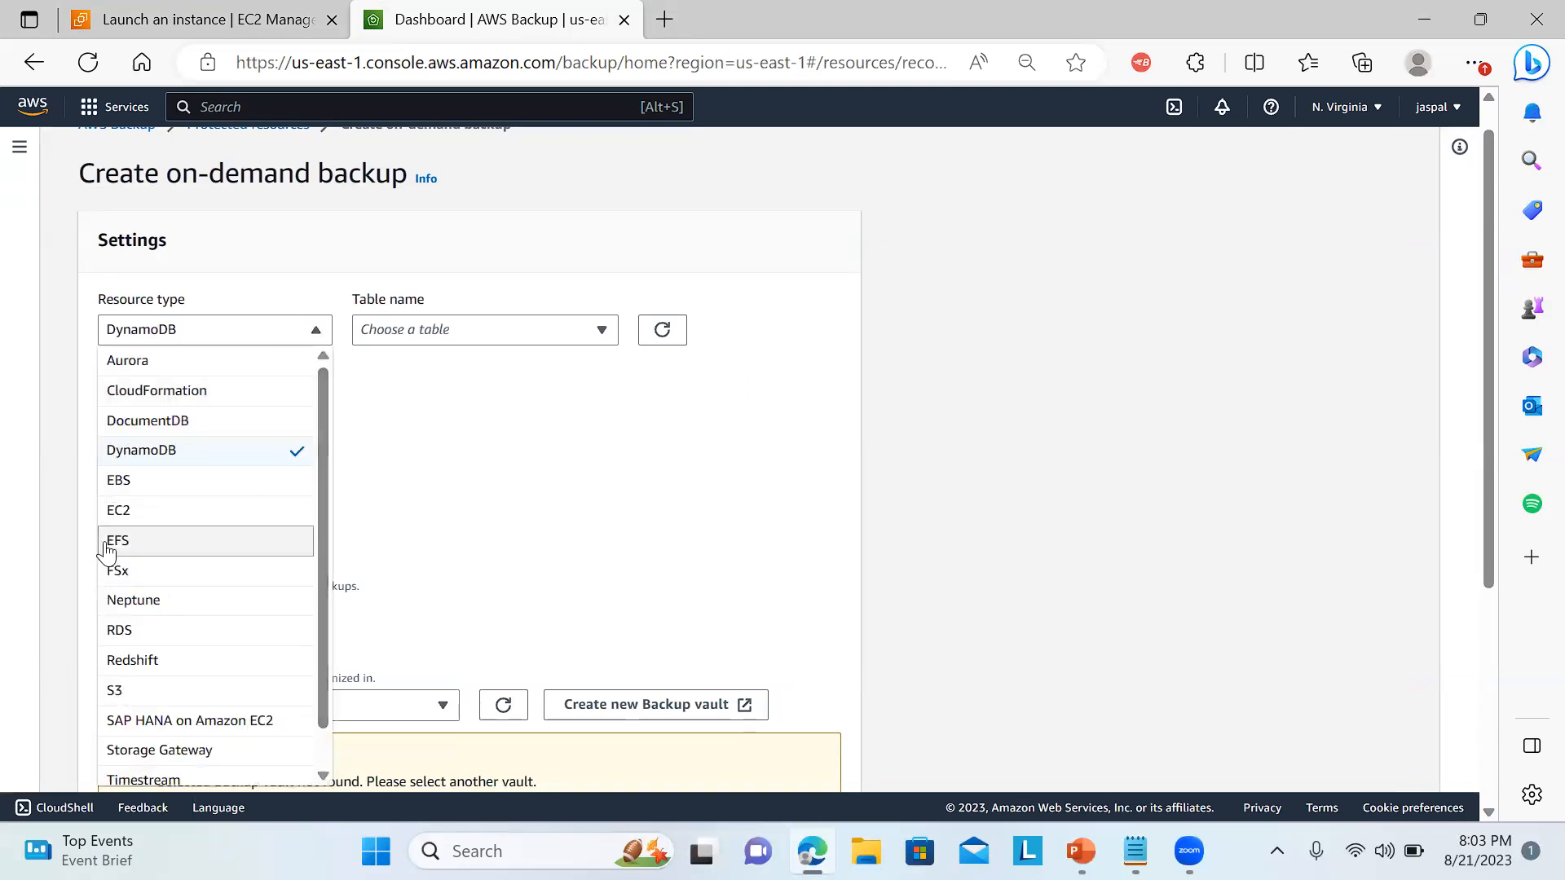
click(136, 517)
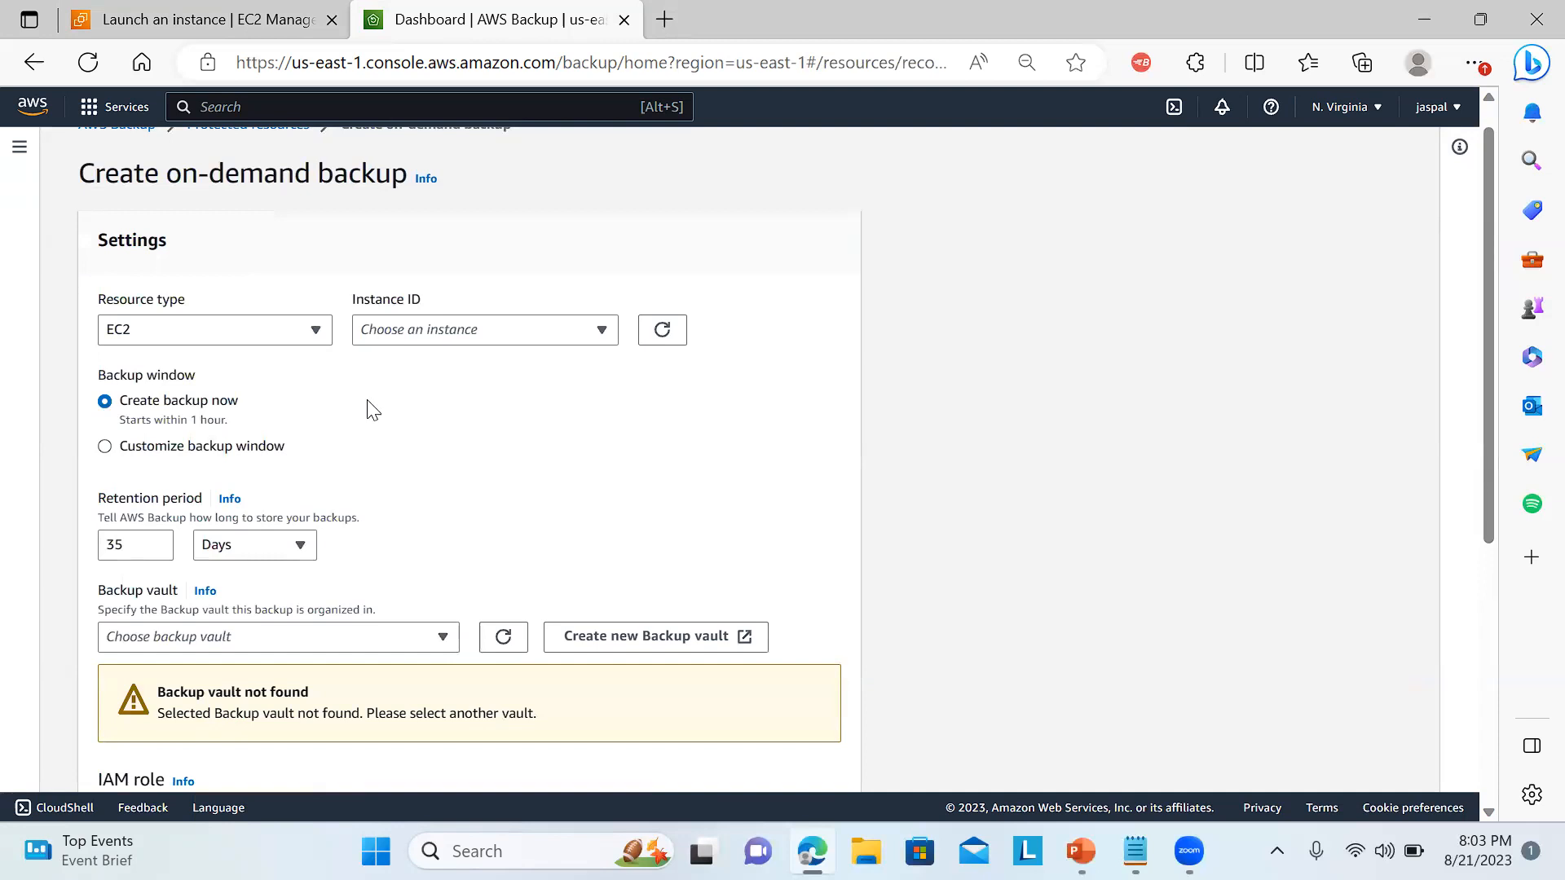
Look up the new instance's ID on the EC2 launch page and choose i-0a2eb3be191755a8a as the instance to back up.
click(538, 337)
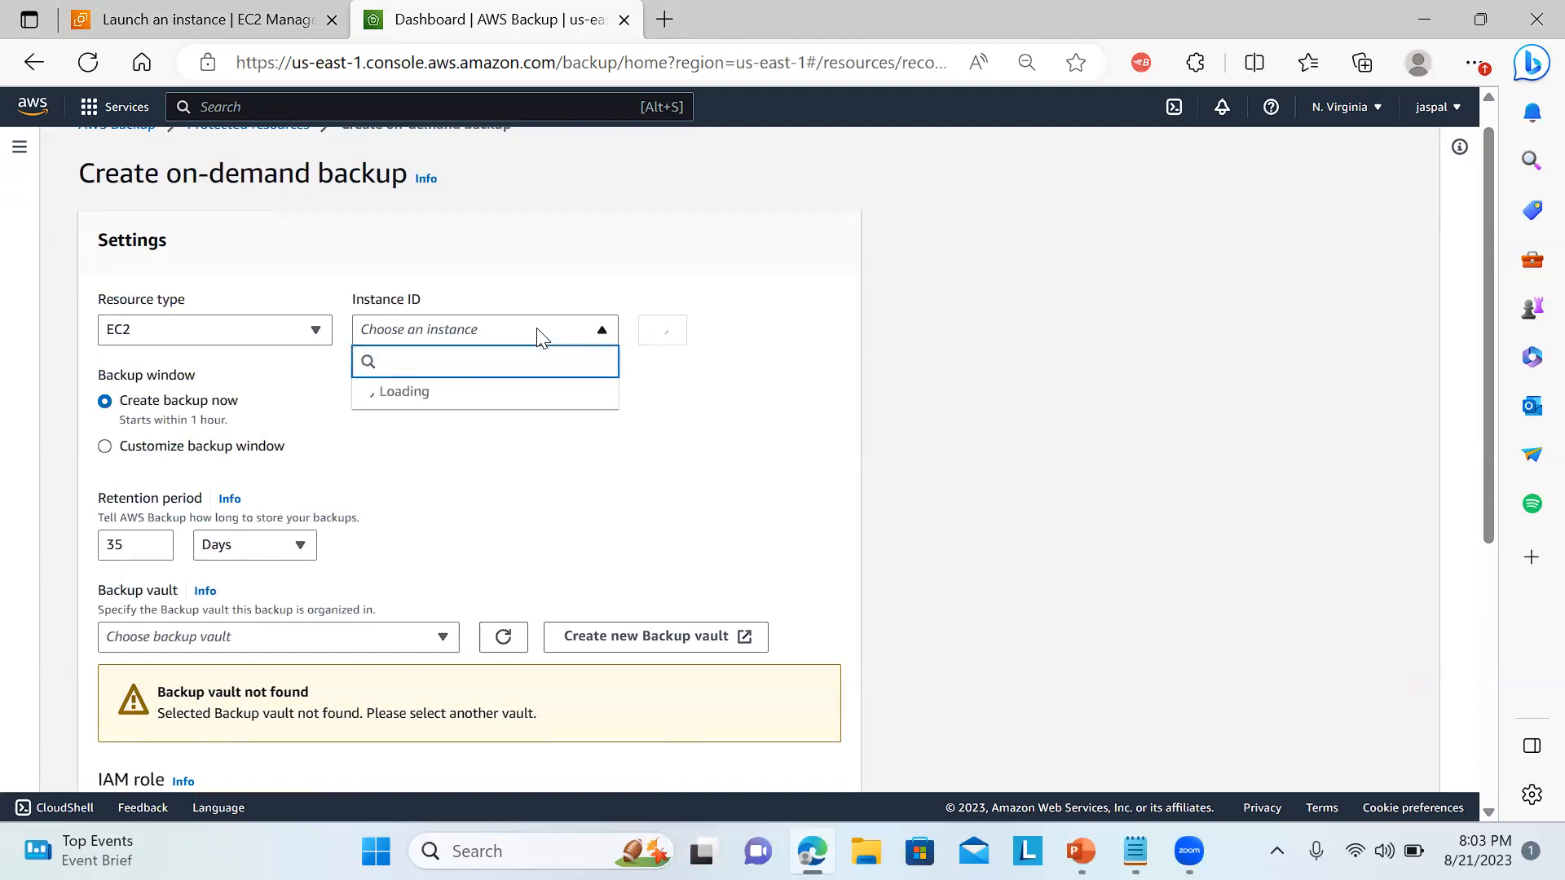
click(741, 444)
click(210, 10)
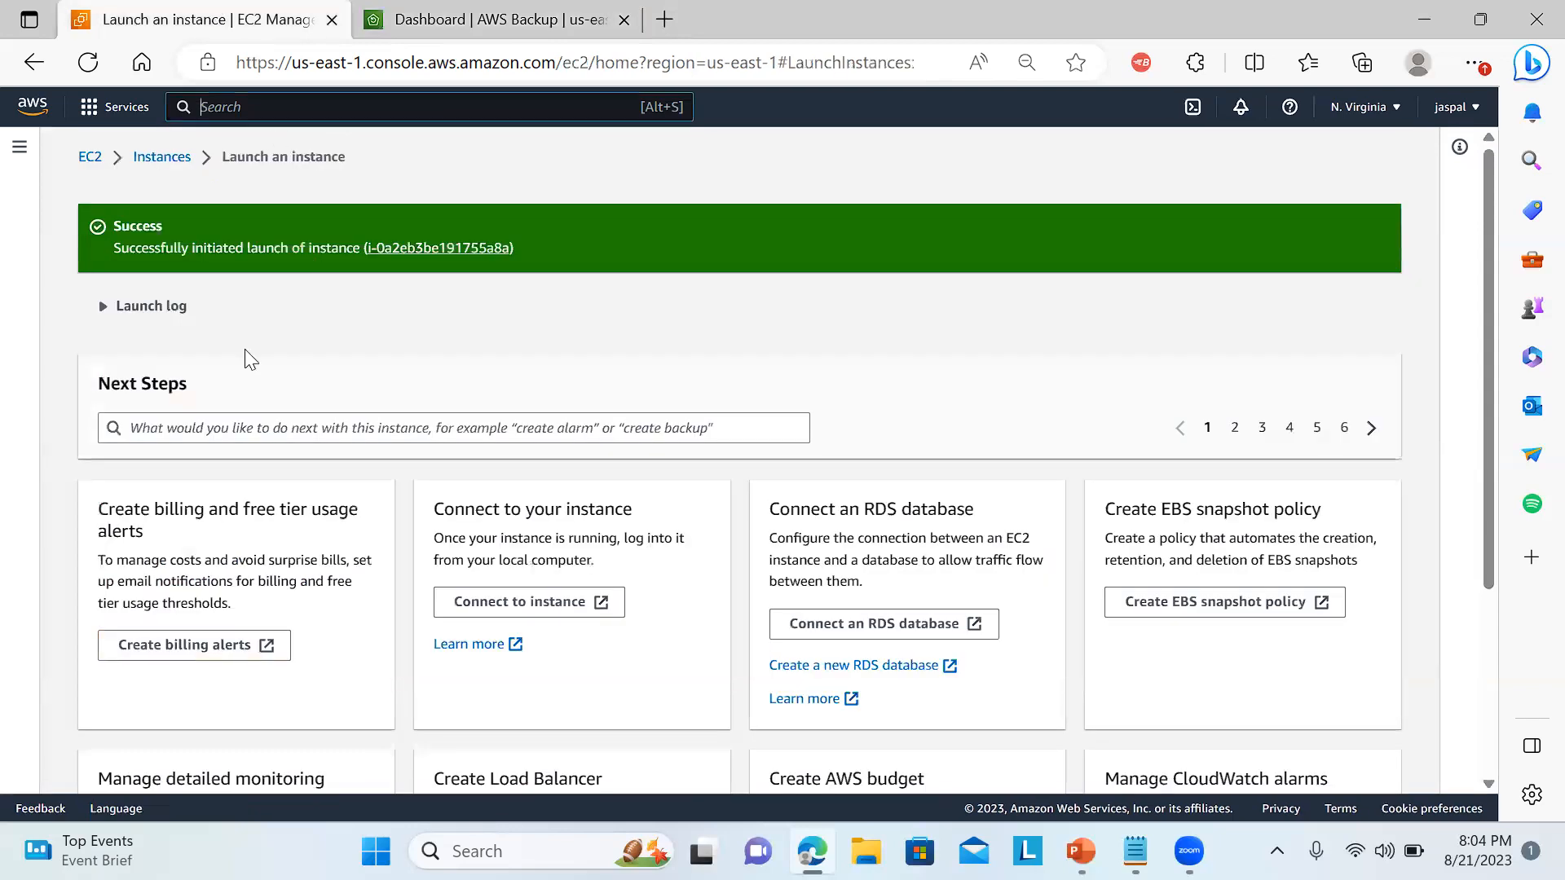
click(405, 249)
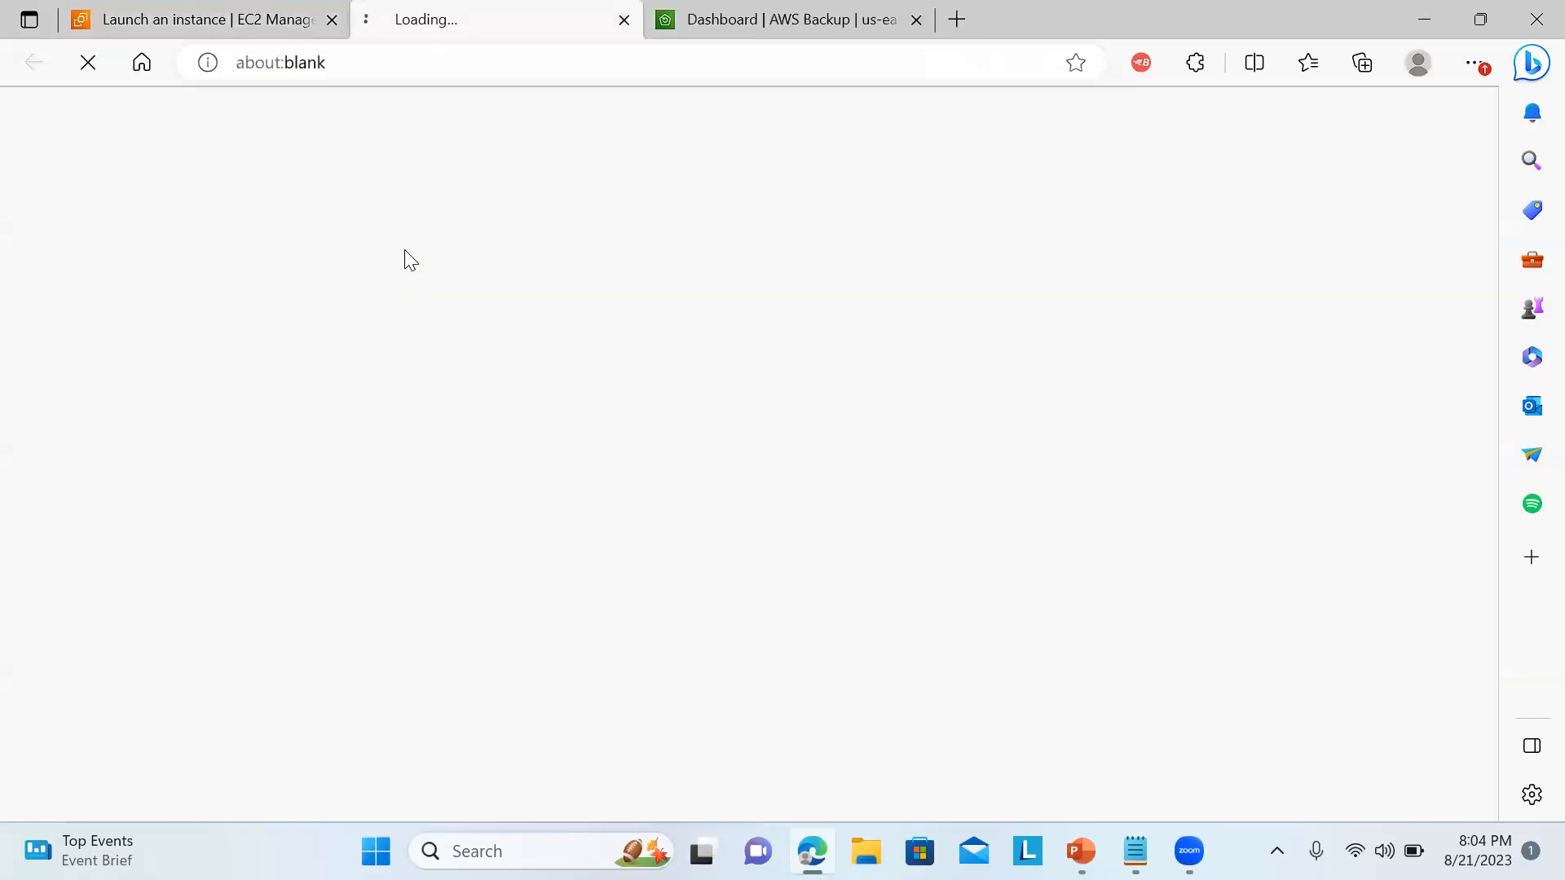
click(254, 9)
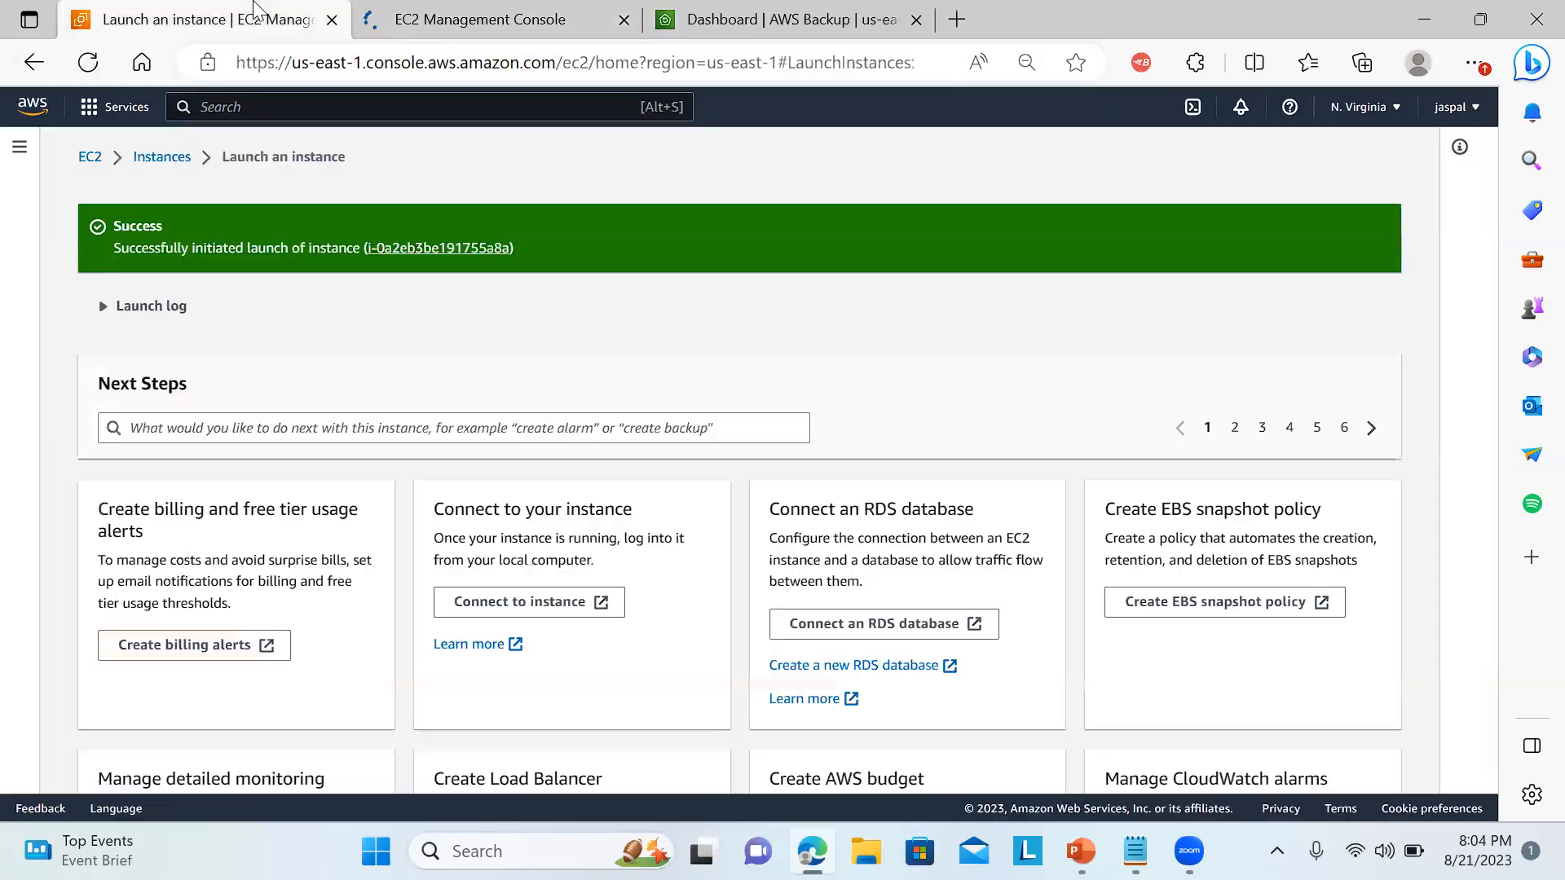
click(791, 11)
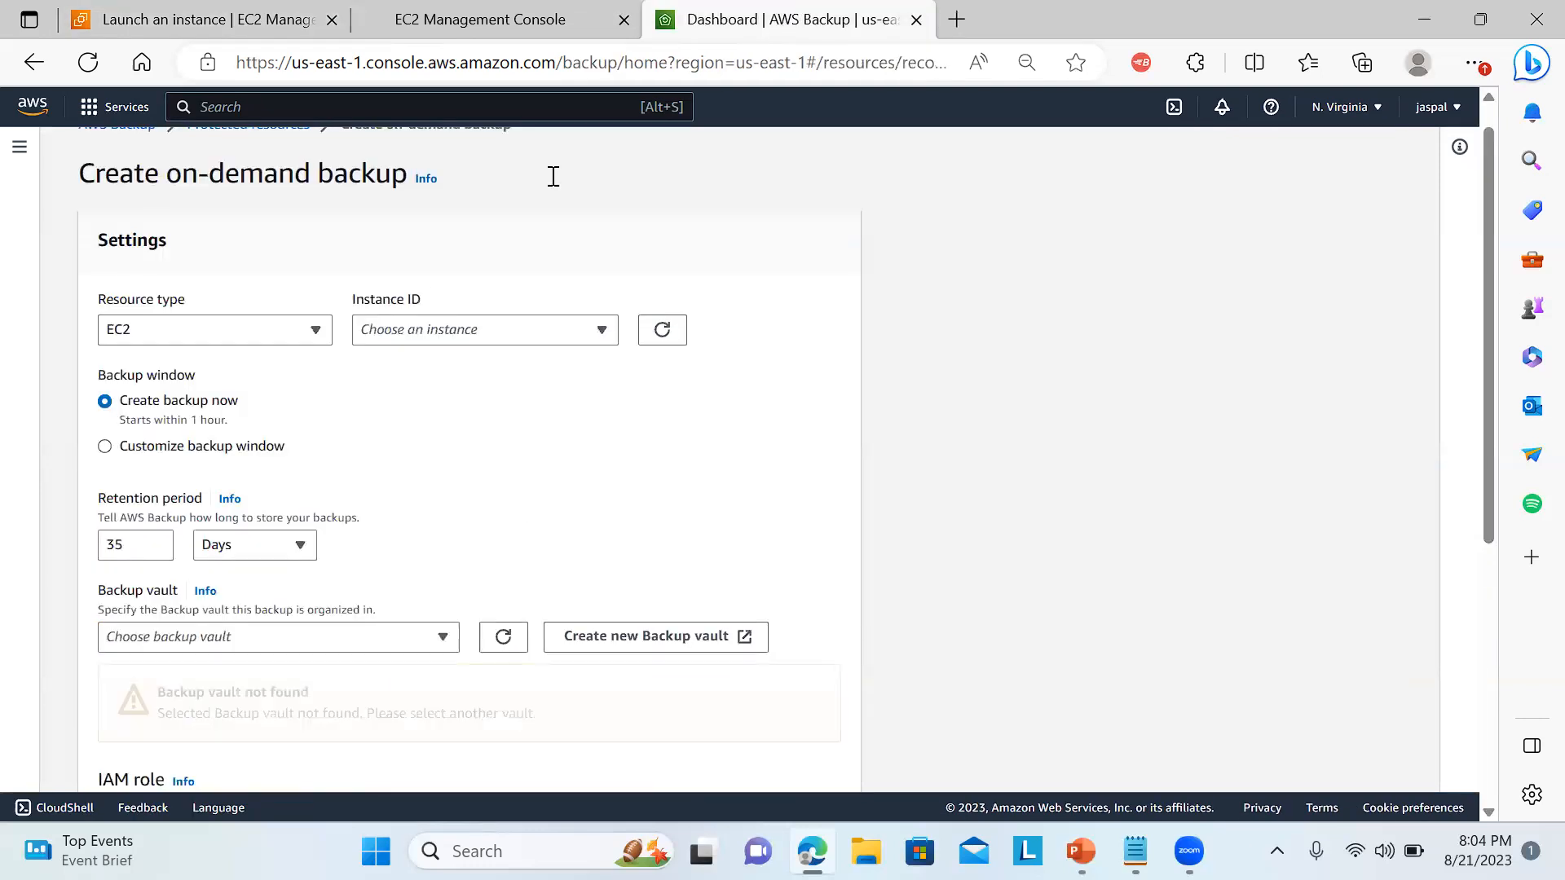
click(433, 329)
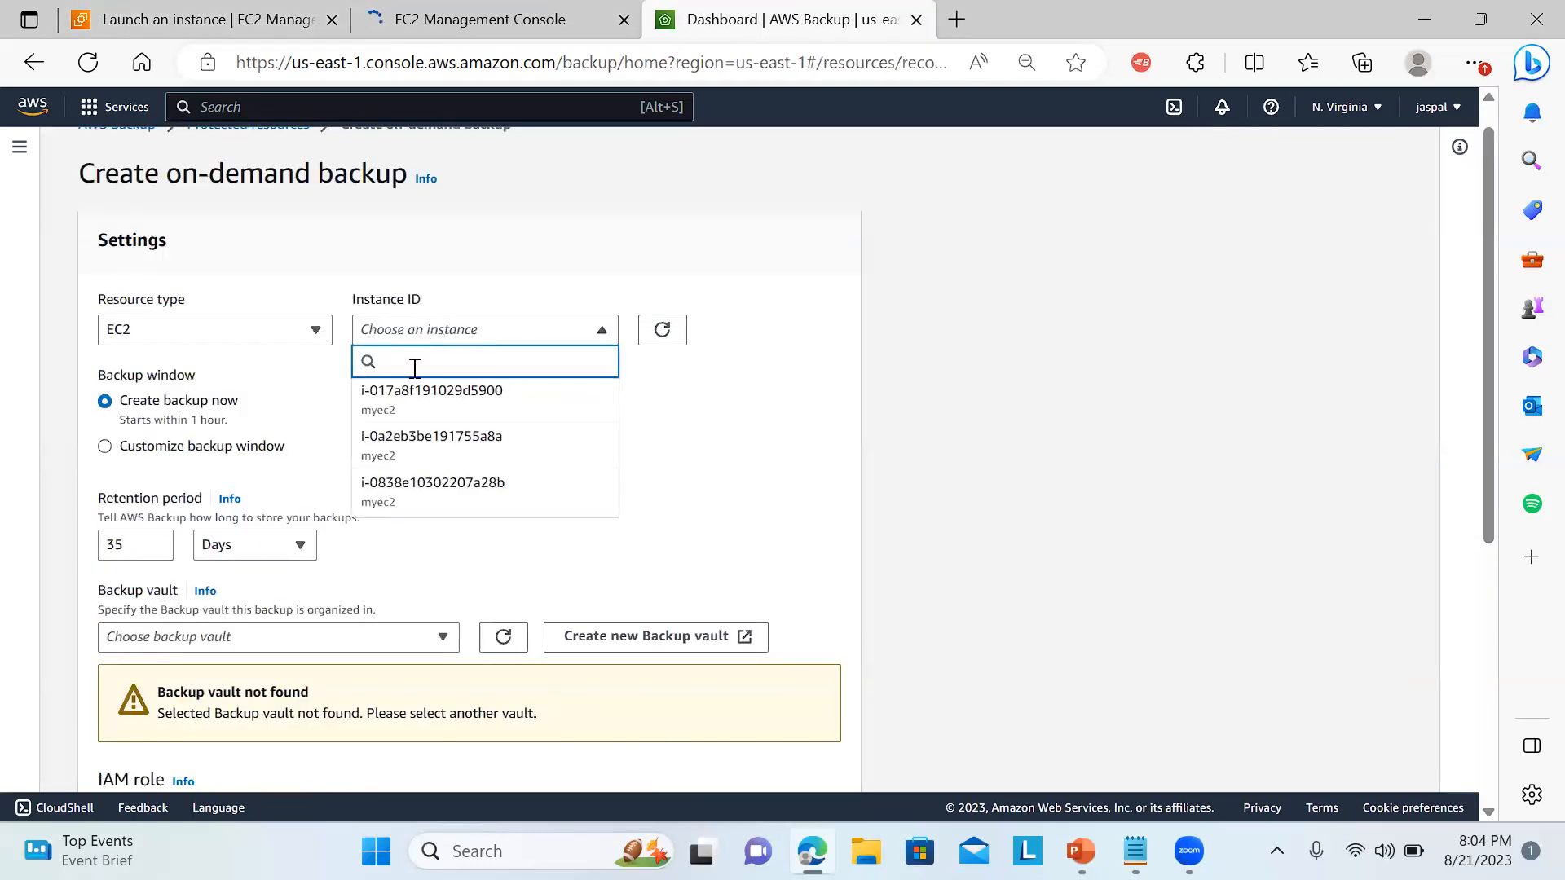
click(407, 445)
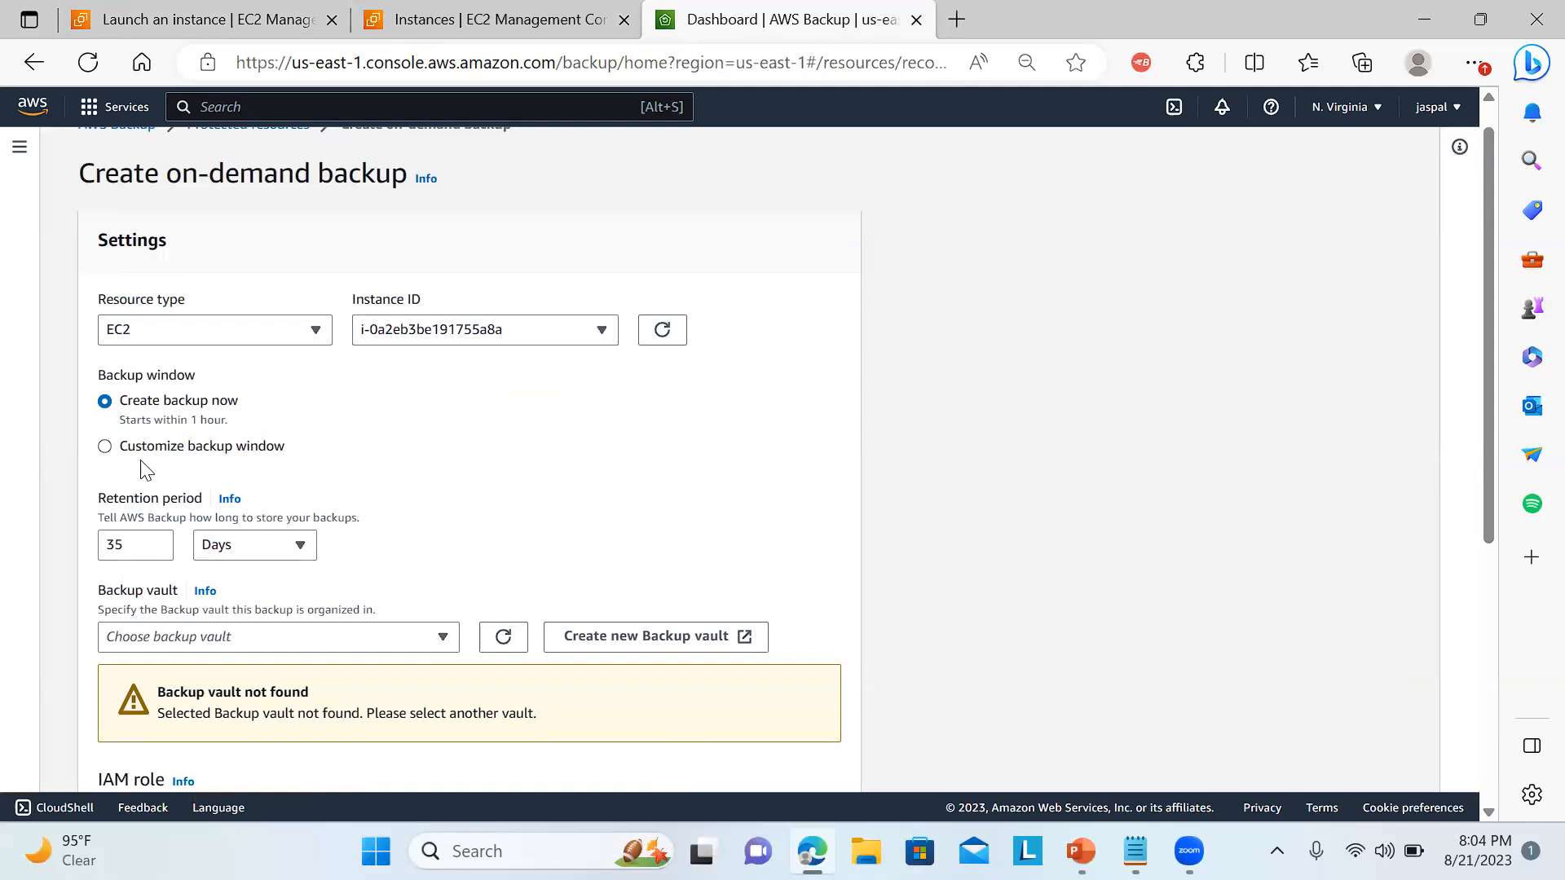
Preview the Customize backup window options and switch the backup window back to Create backup now.
drag(1492, 258, 1489, 373)
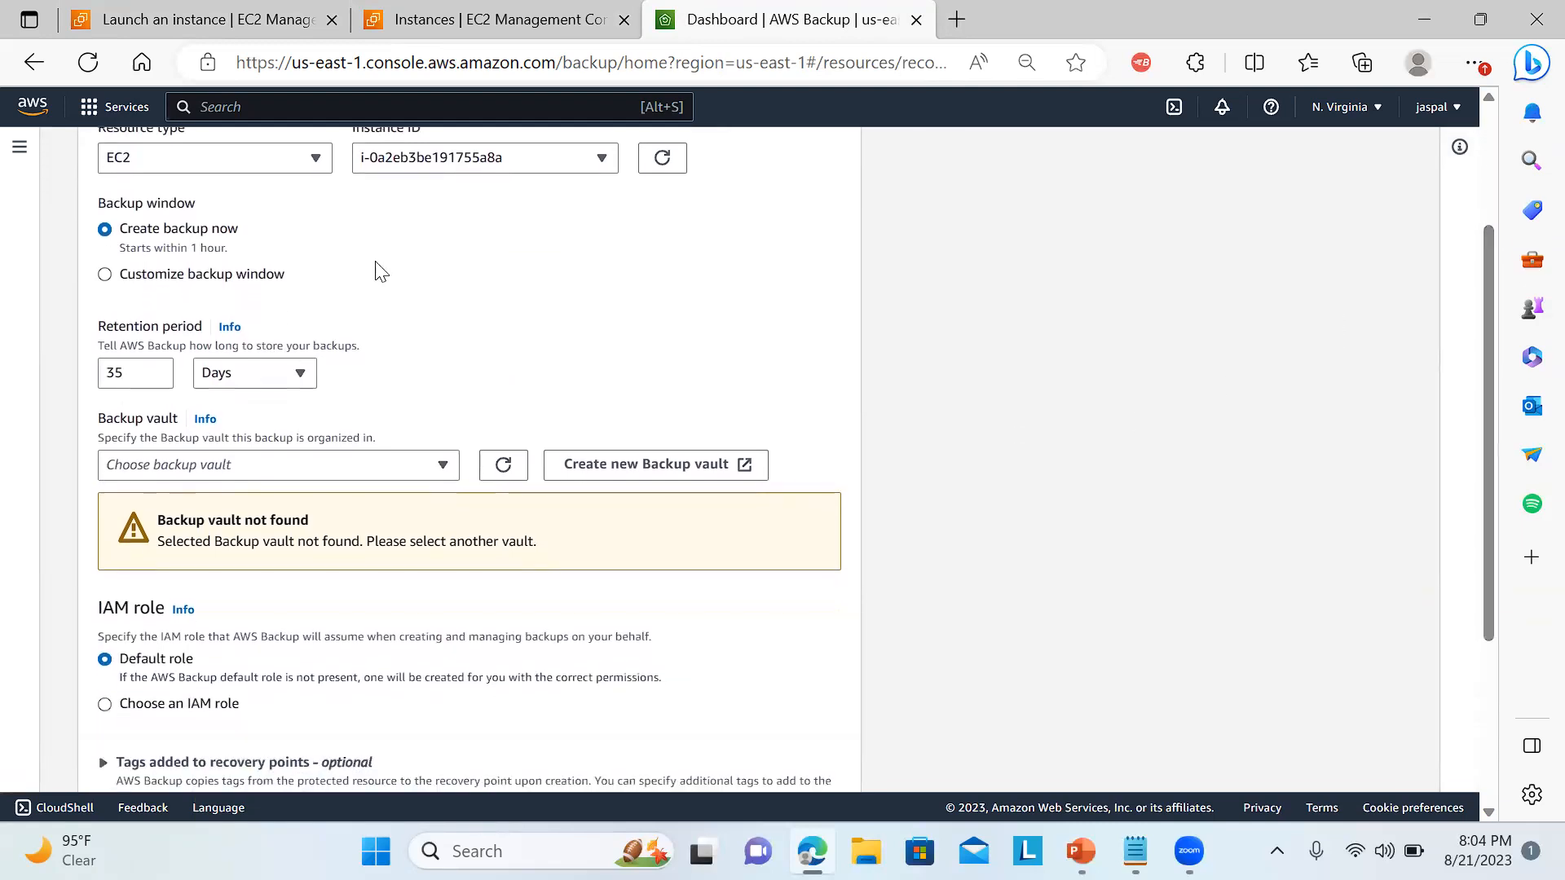
click(156, 288)
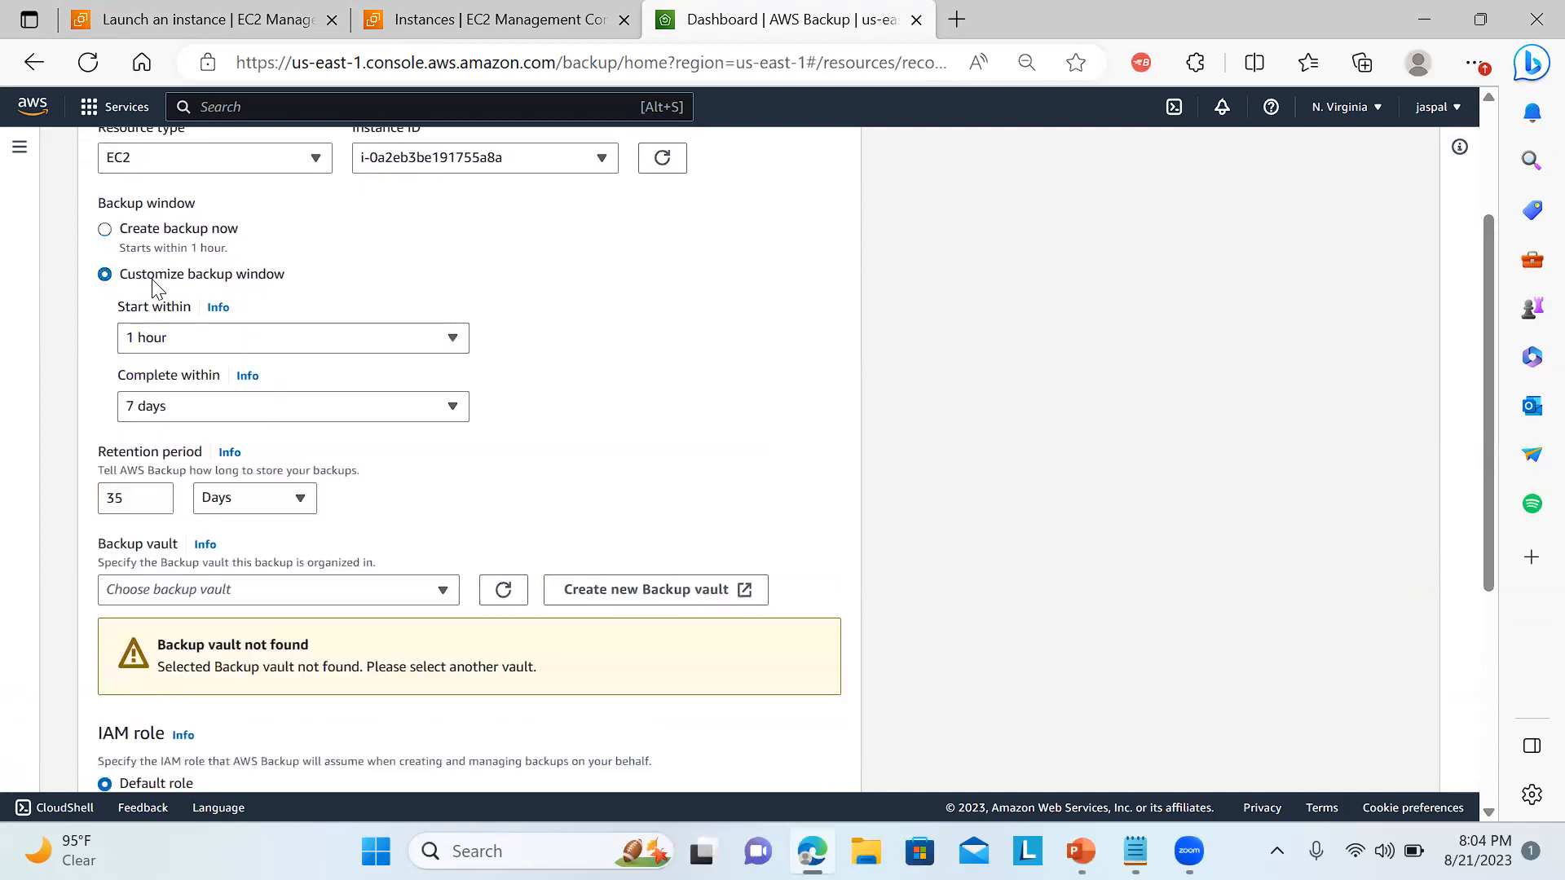
click(107, 232)
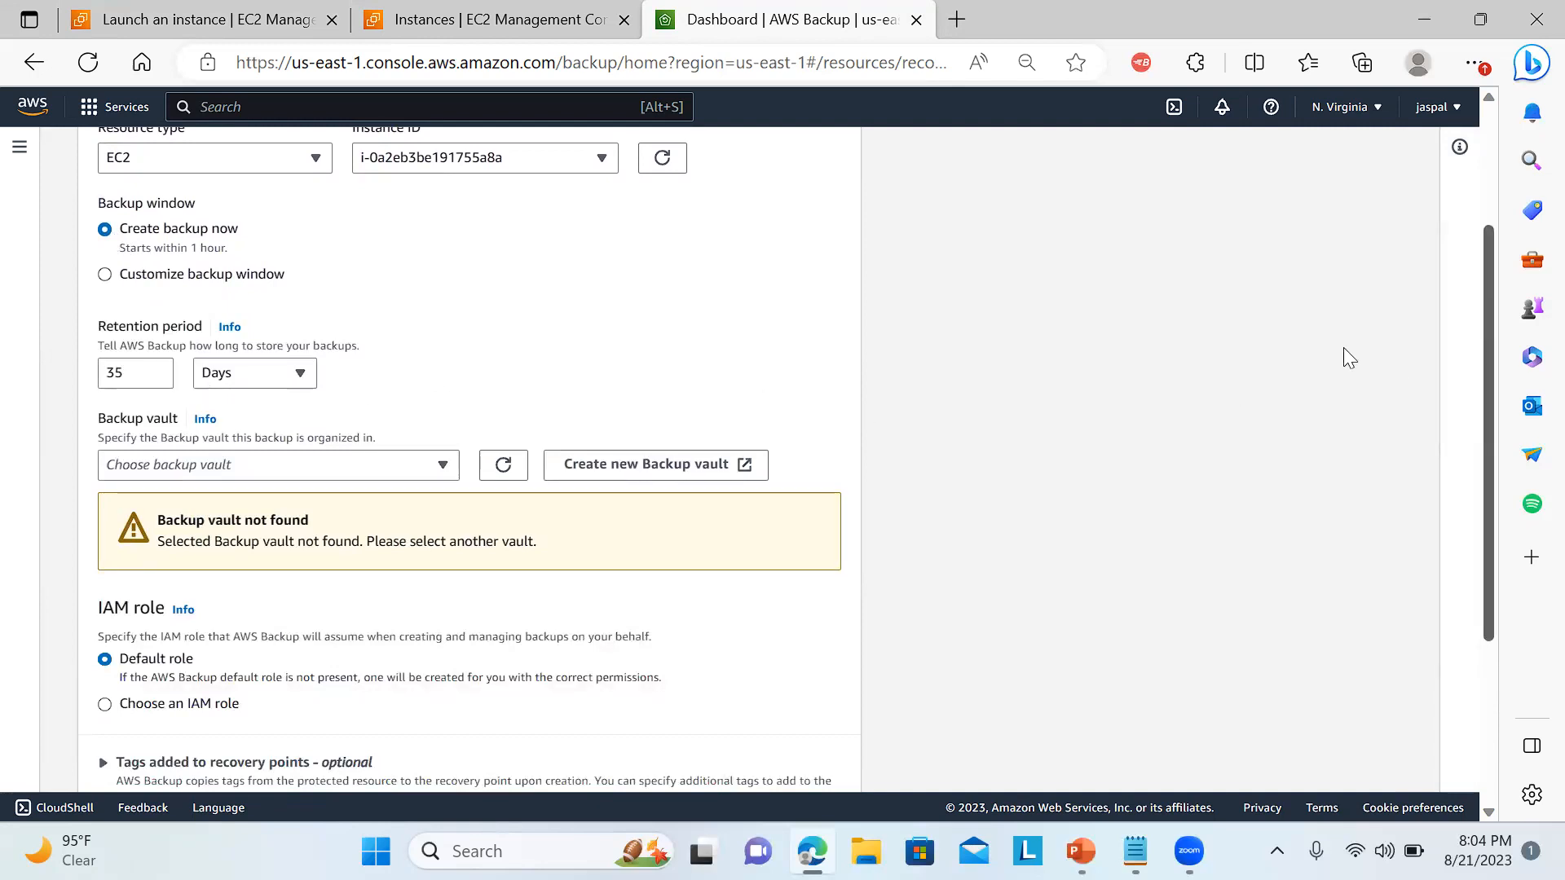
Set the backup's retention period to 1 day and check which backup vaults can be chosen.
drag(146, 369, 51, 371)
text(1)
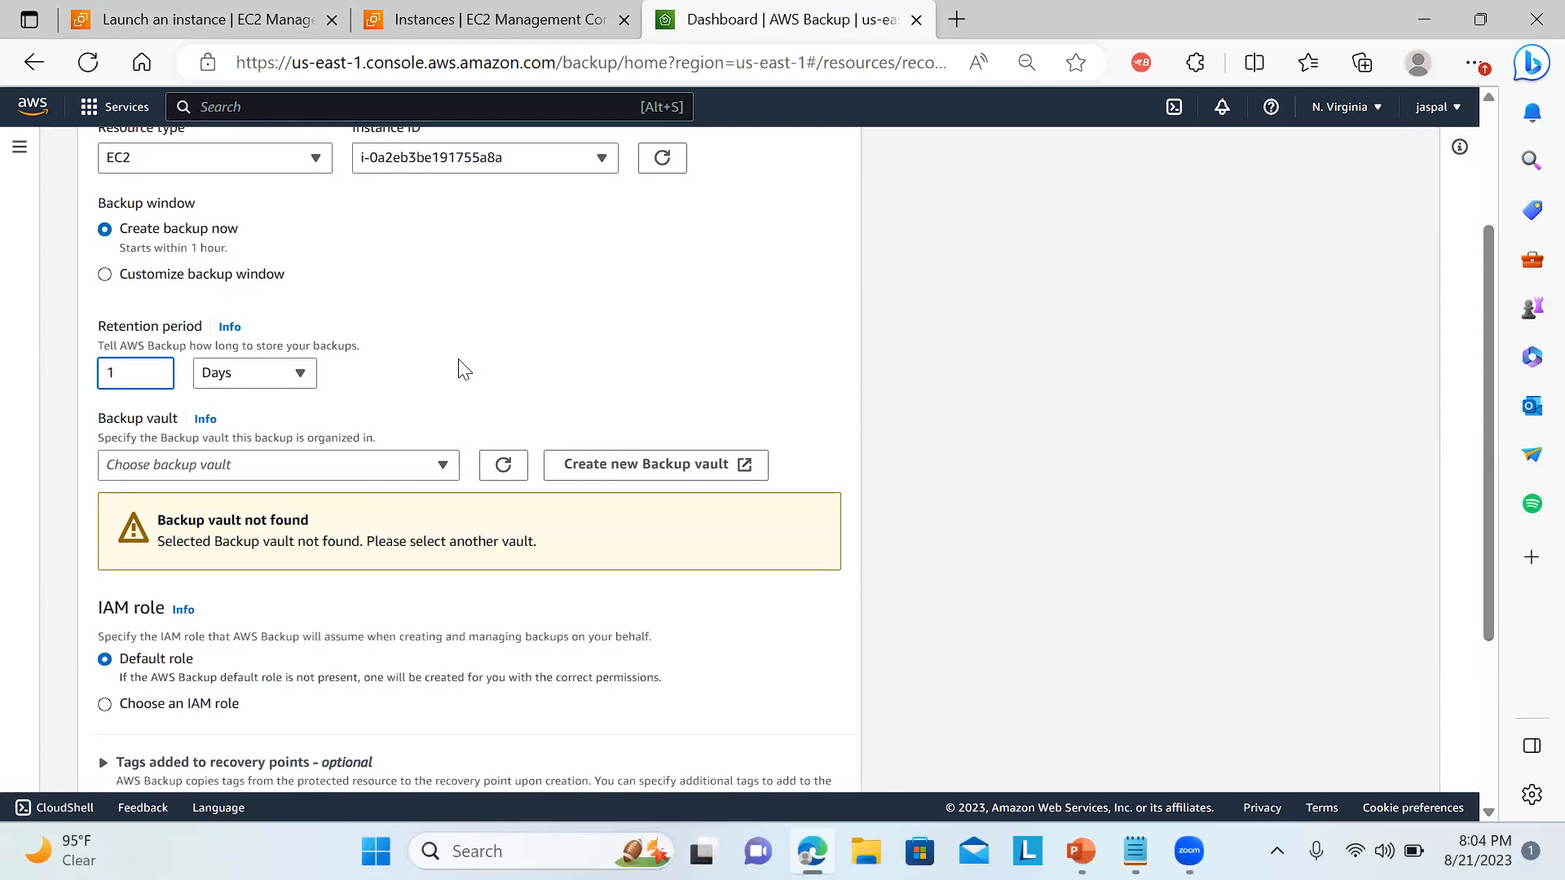
click(405, 471)
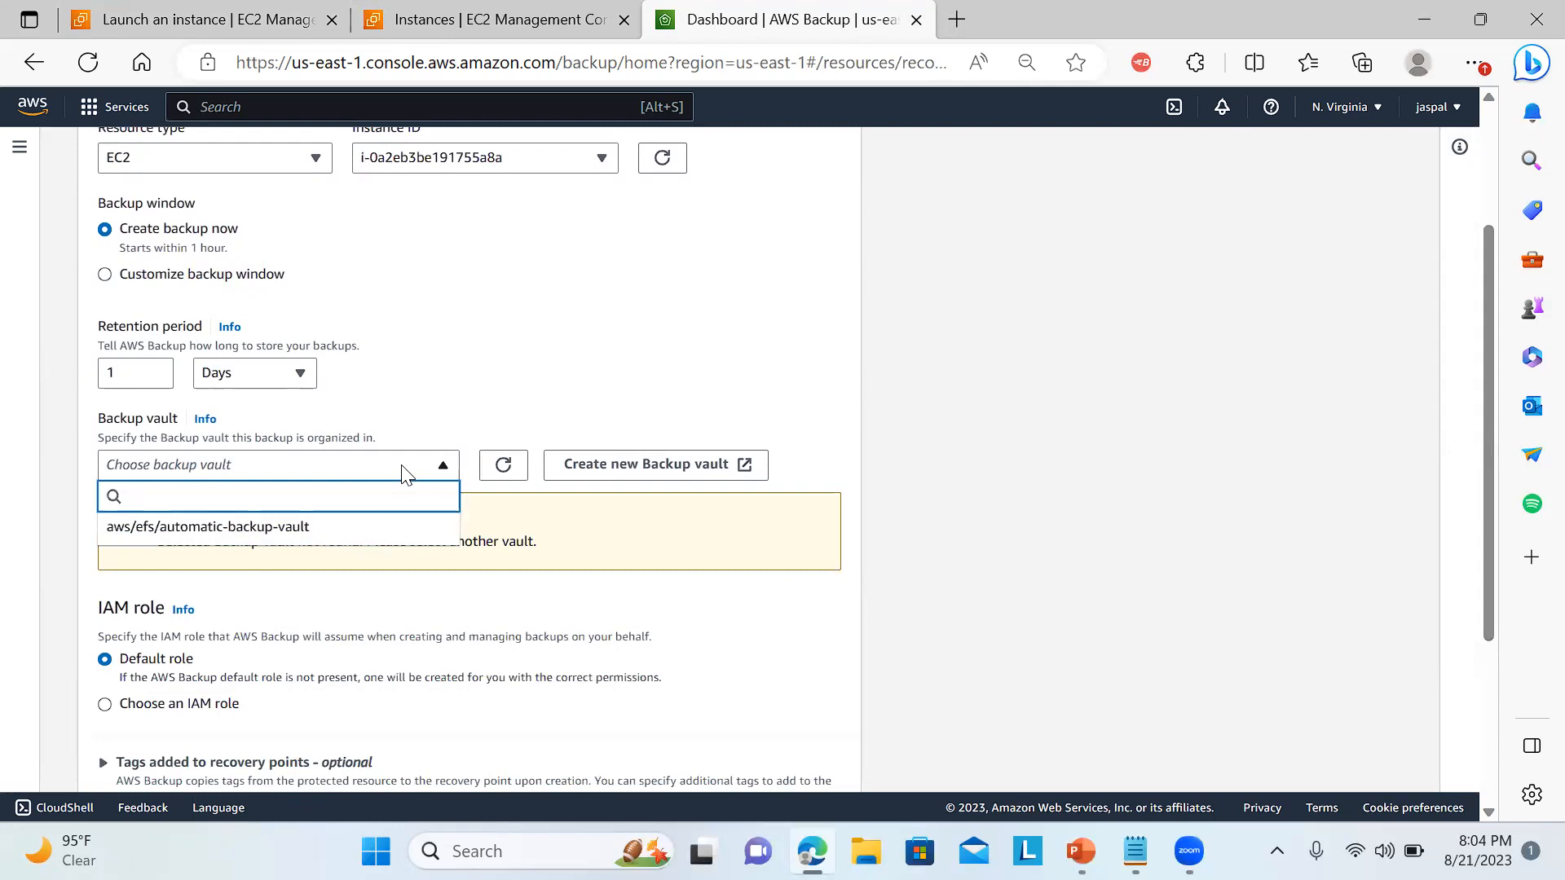
click(789, 350)
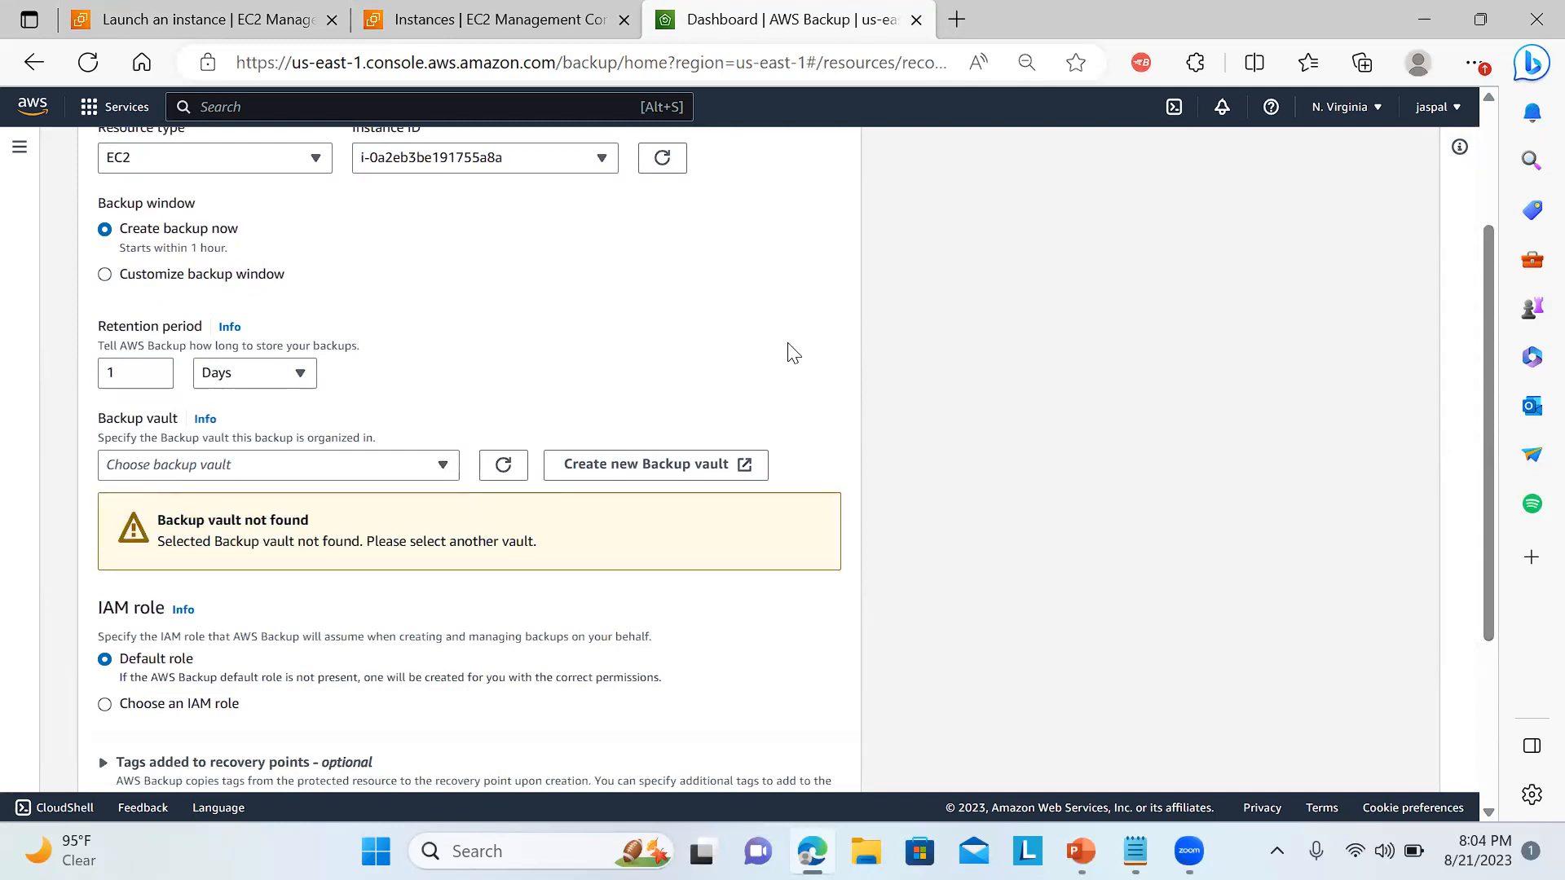
Create a new backup vault named mybkvaultdemo, encrypted with the (default) aws/backup key.
click(664, 472)
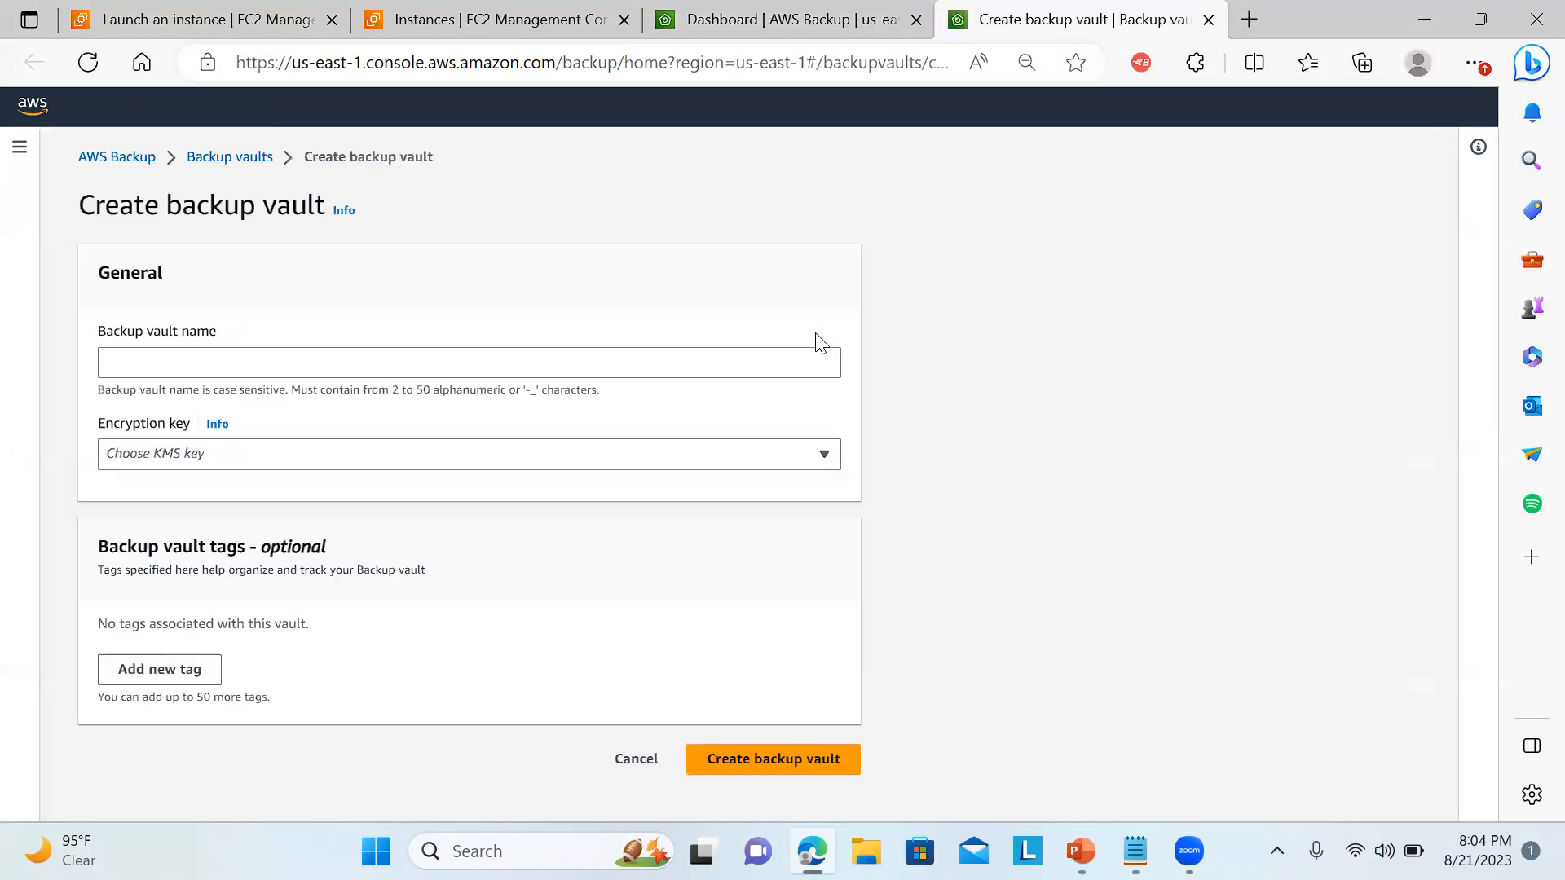
click(594, 361)
text(mybkvaultdemo)
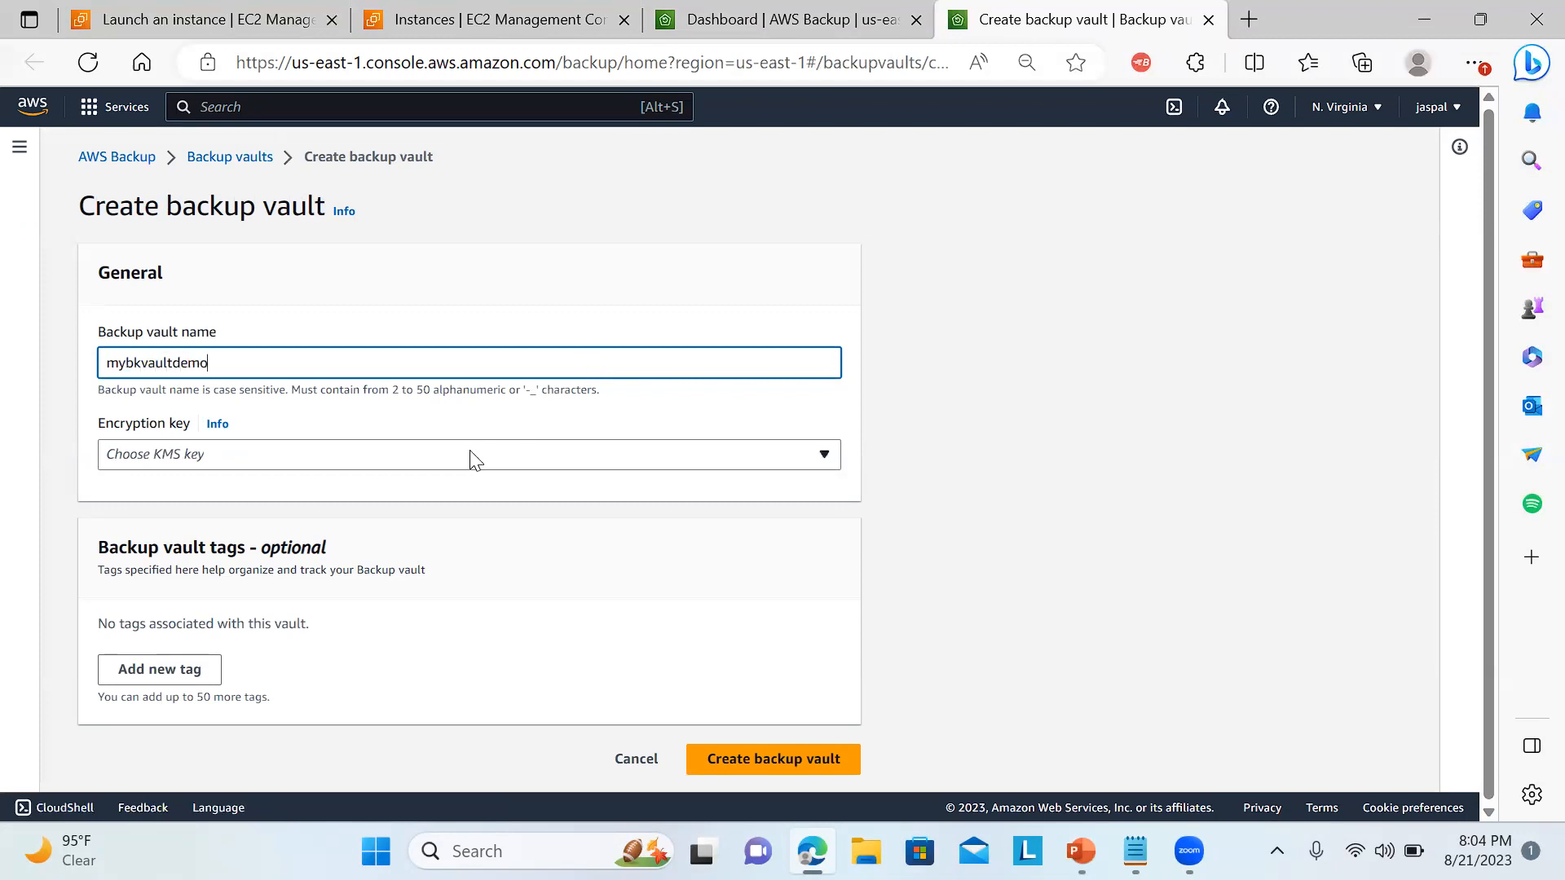
click(476, 461)
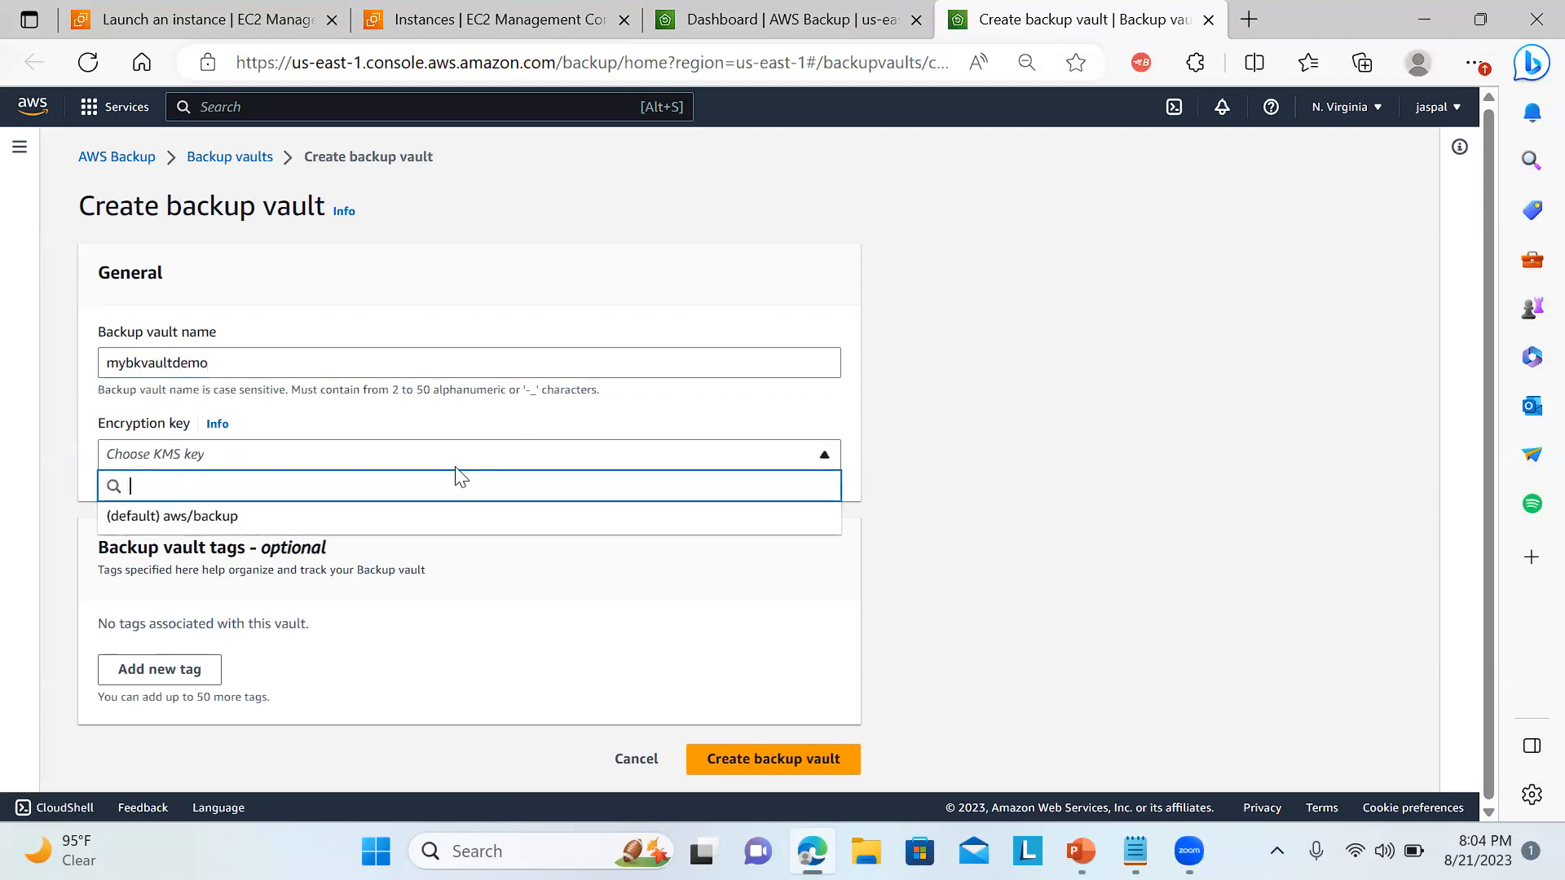
click(400, 522)
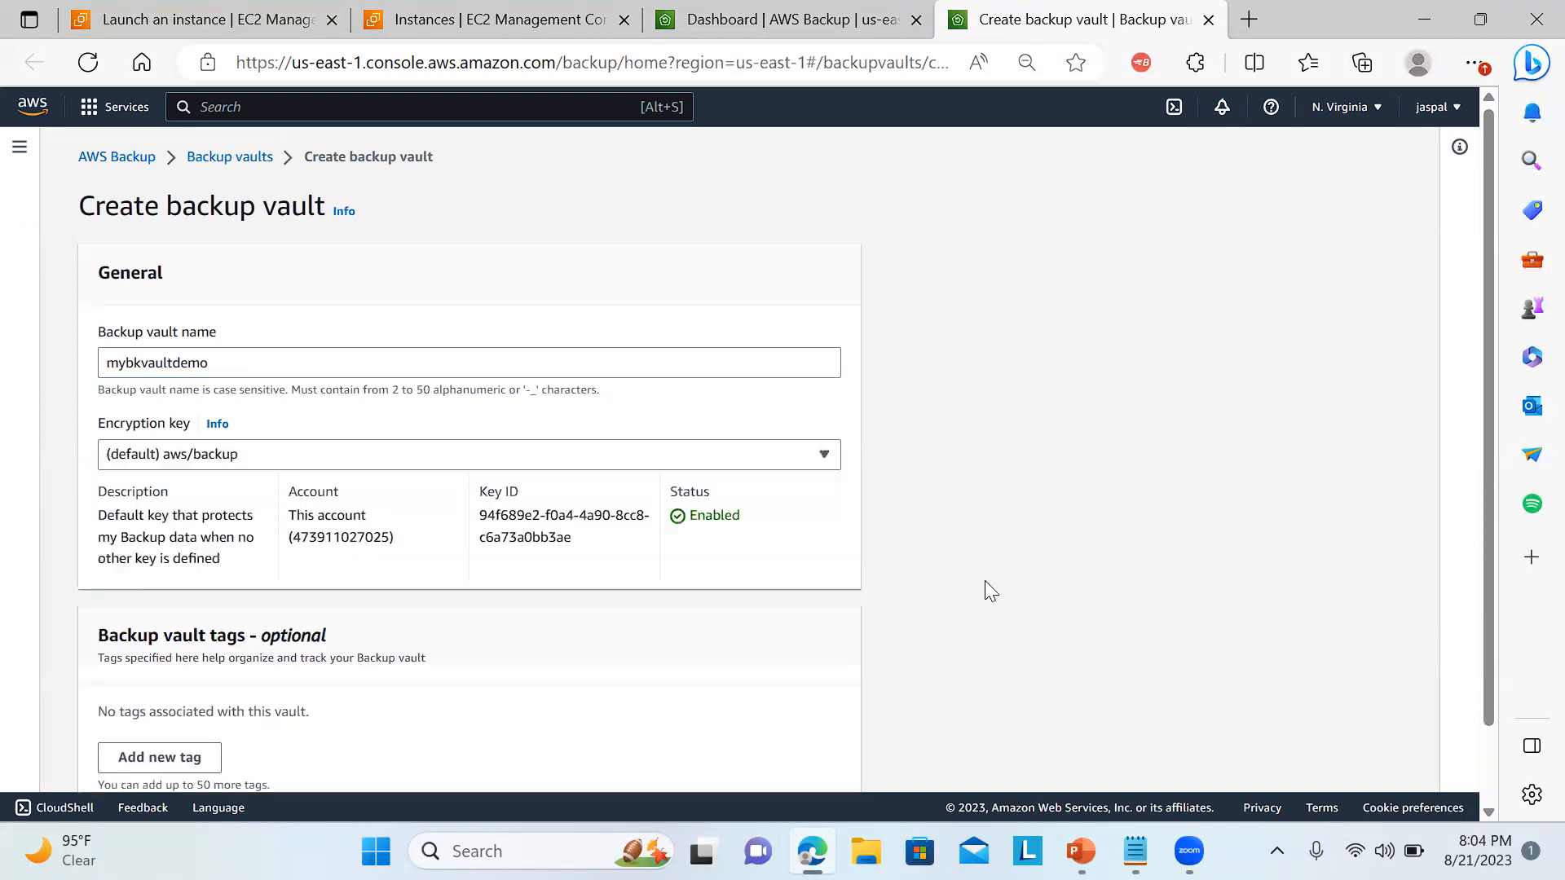
scroll(1455, 489, down, 1)
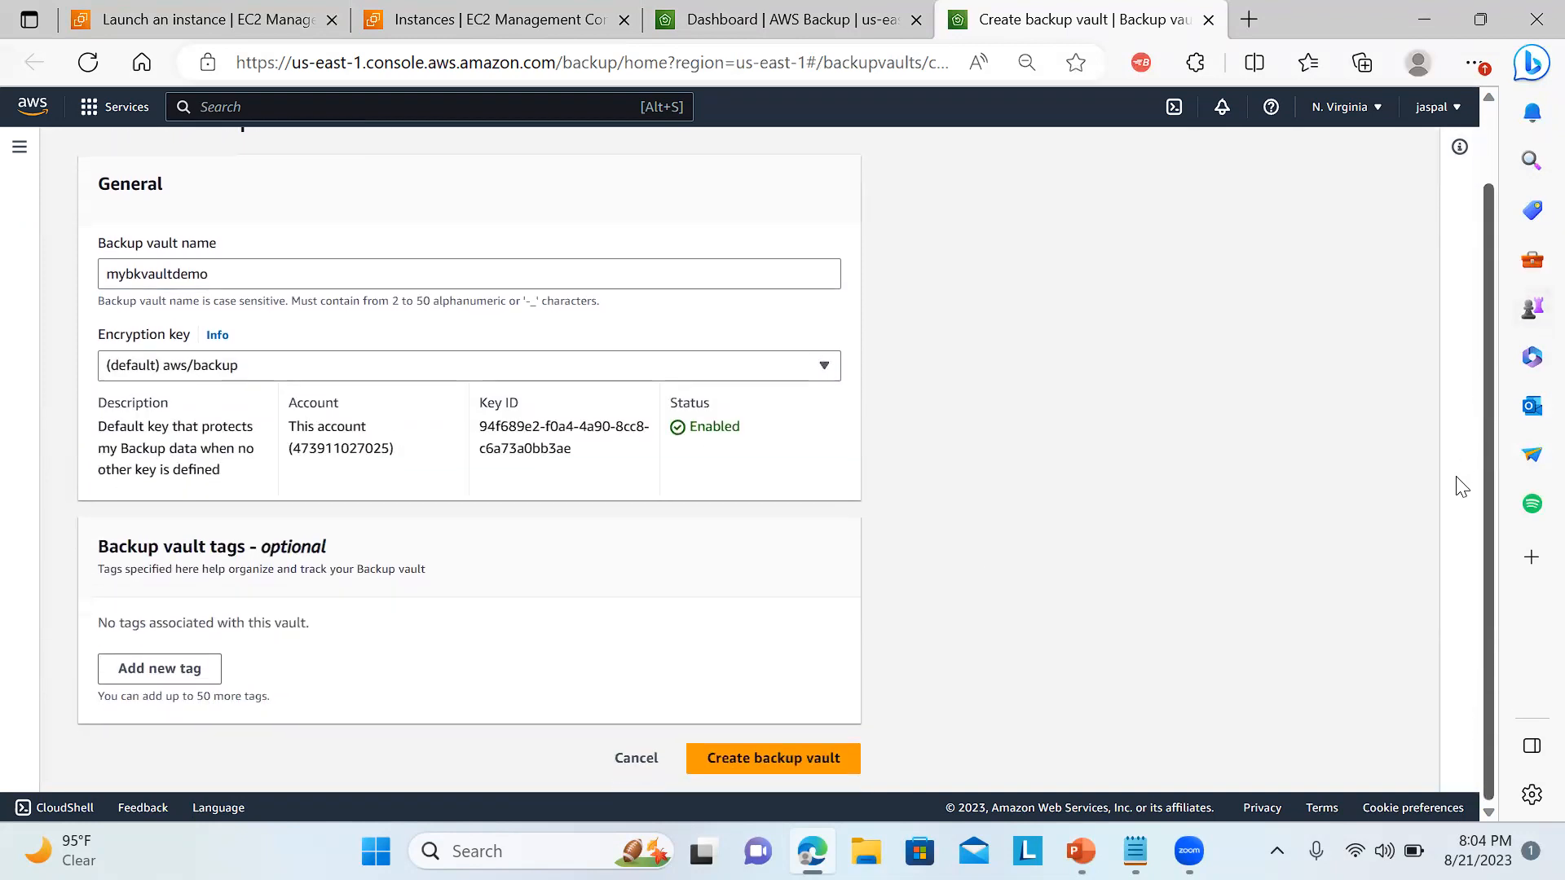
click(787, 758)
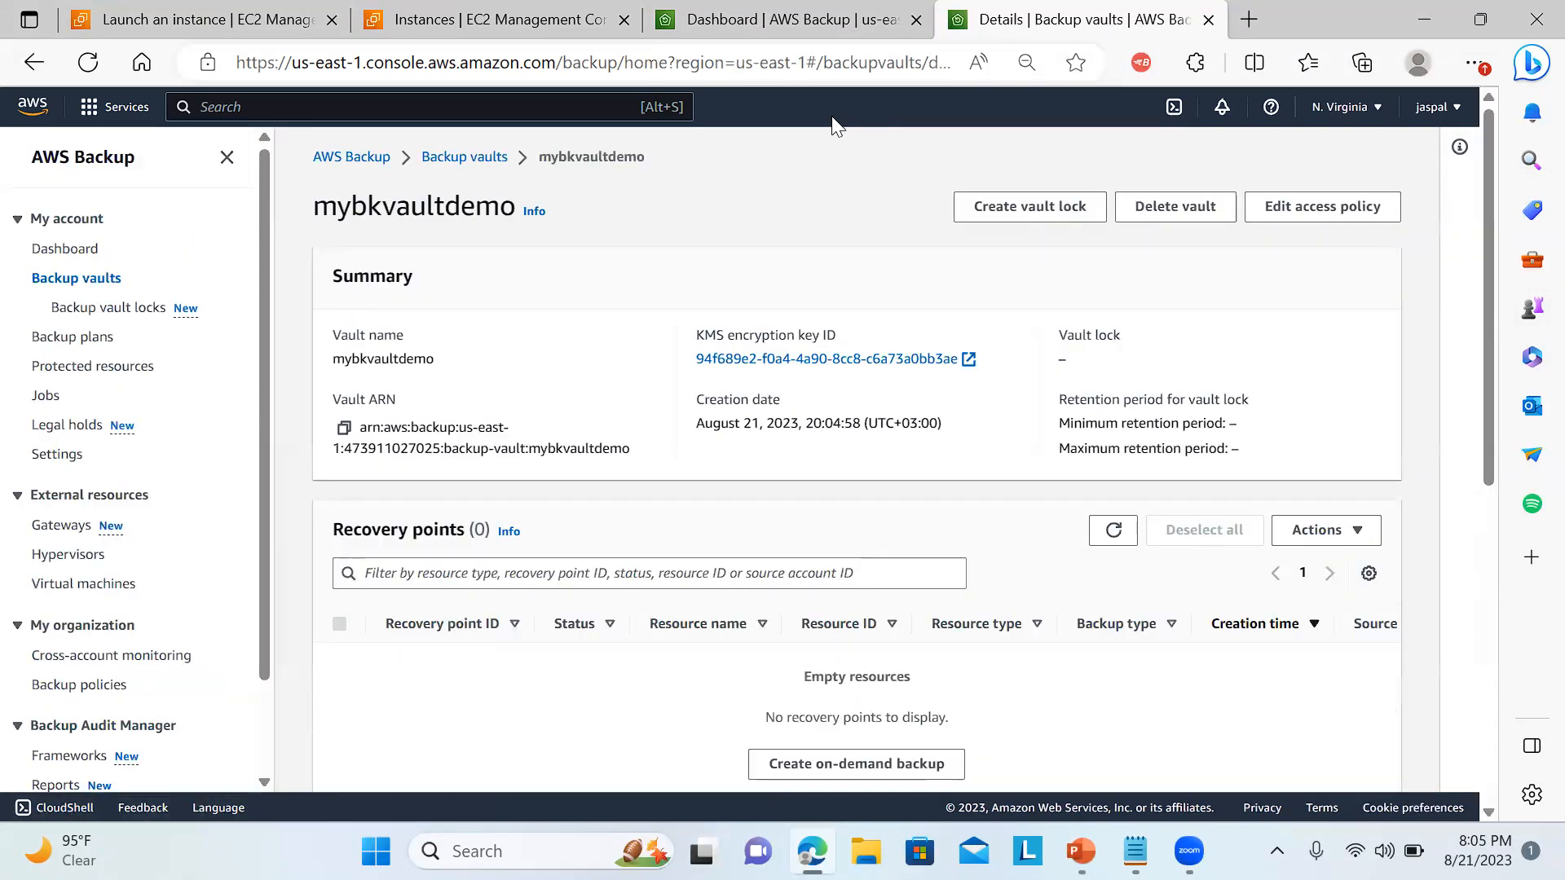
Back in the on-demand backup form, refresh the vault list, choose mybkvaultdemo and create the on-demand backup with the default IAM role.
click(826, 30)
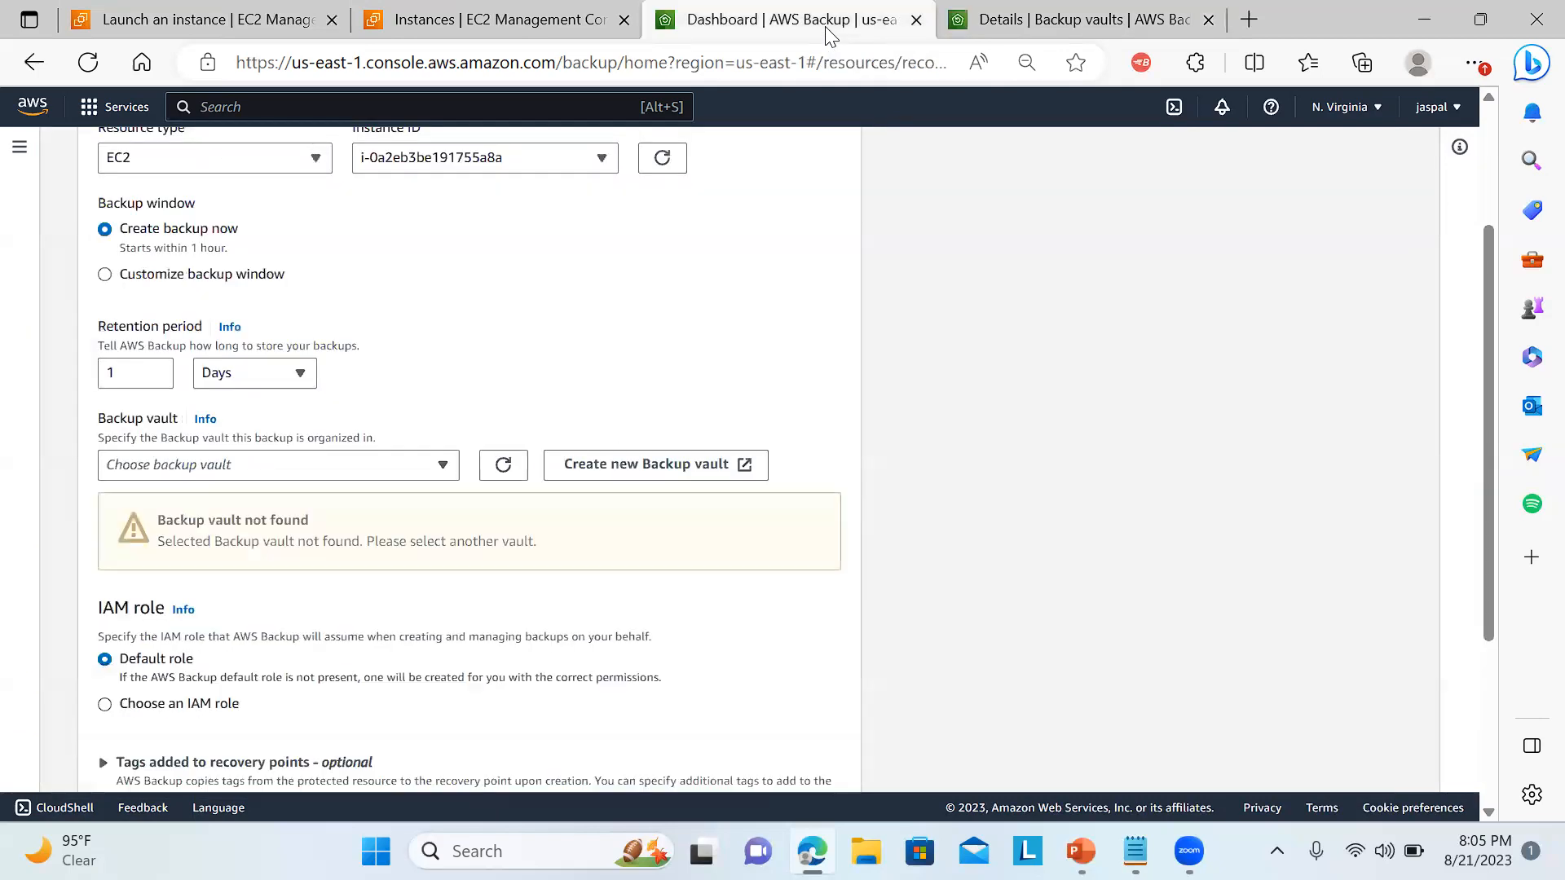
click(514, 468)
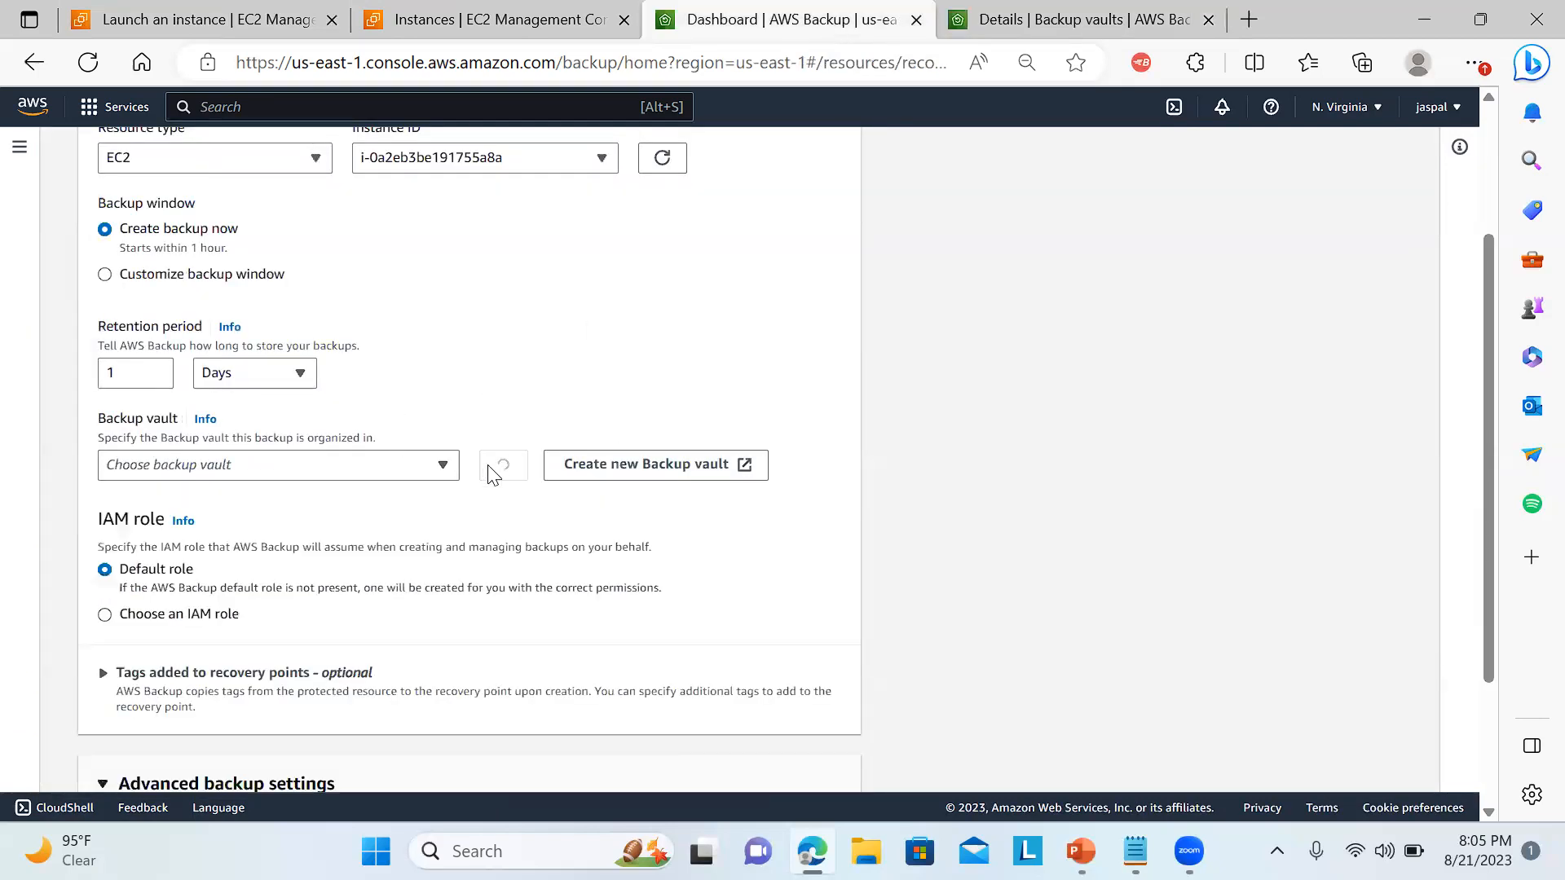
click(443, 466)
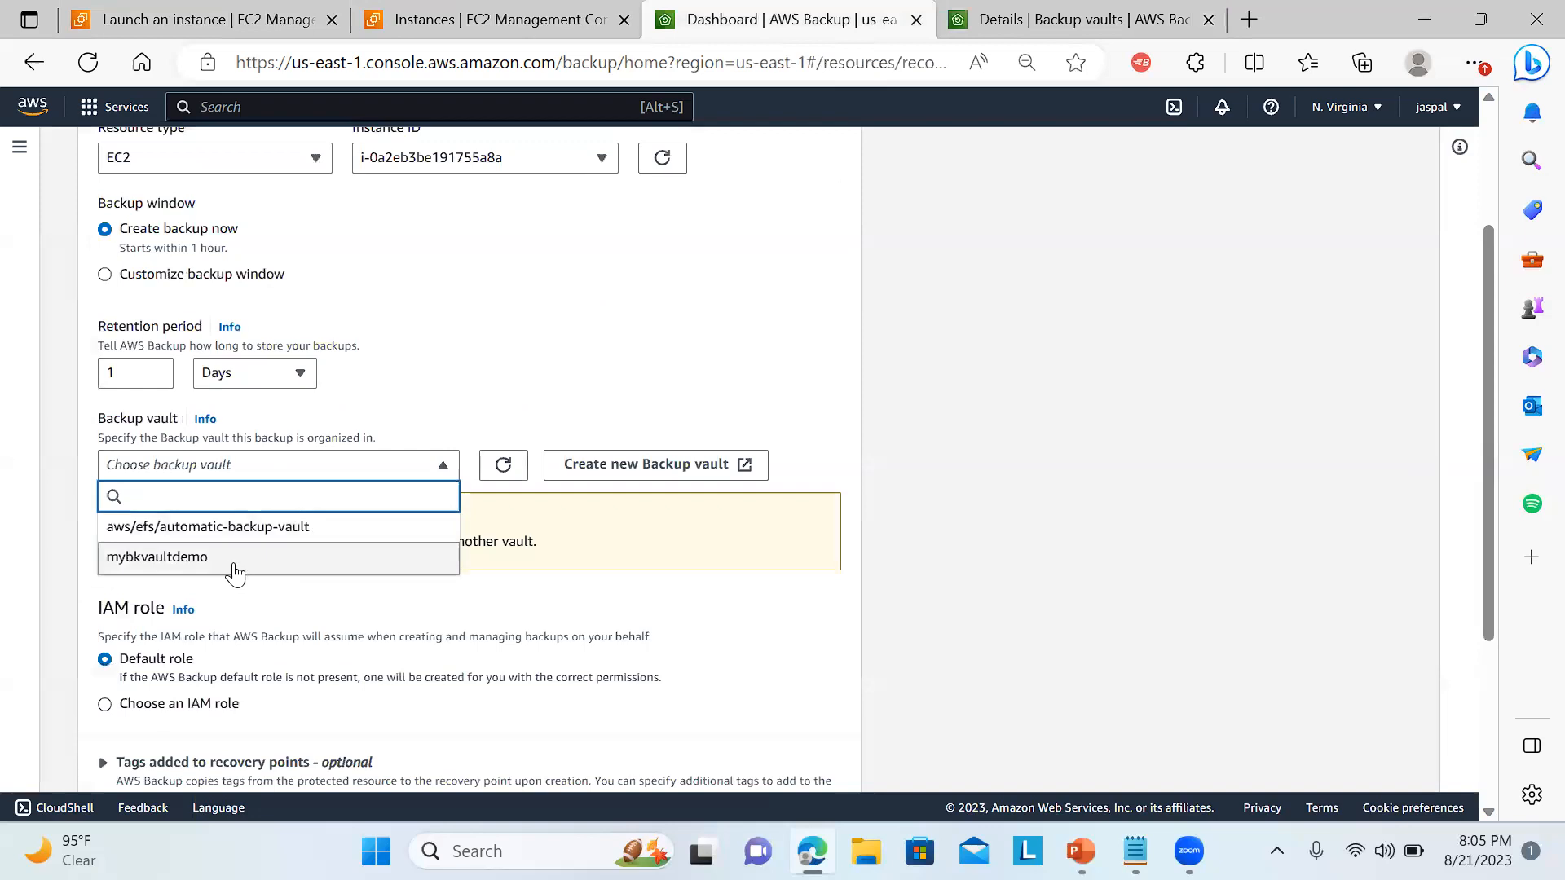
click(229, 558)
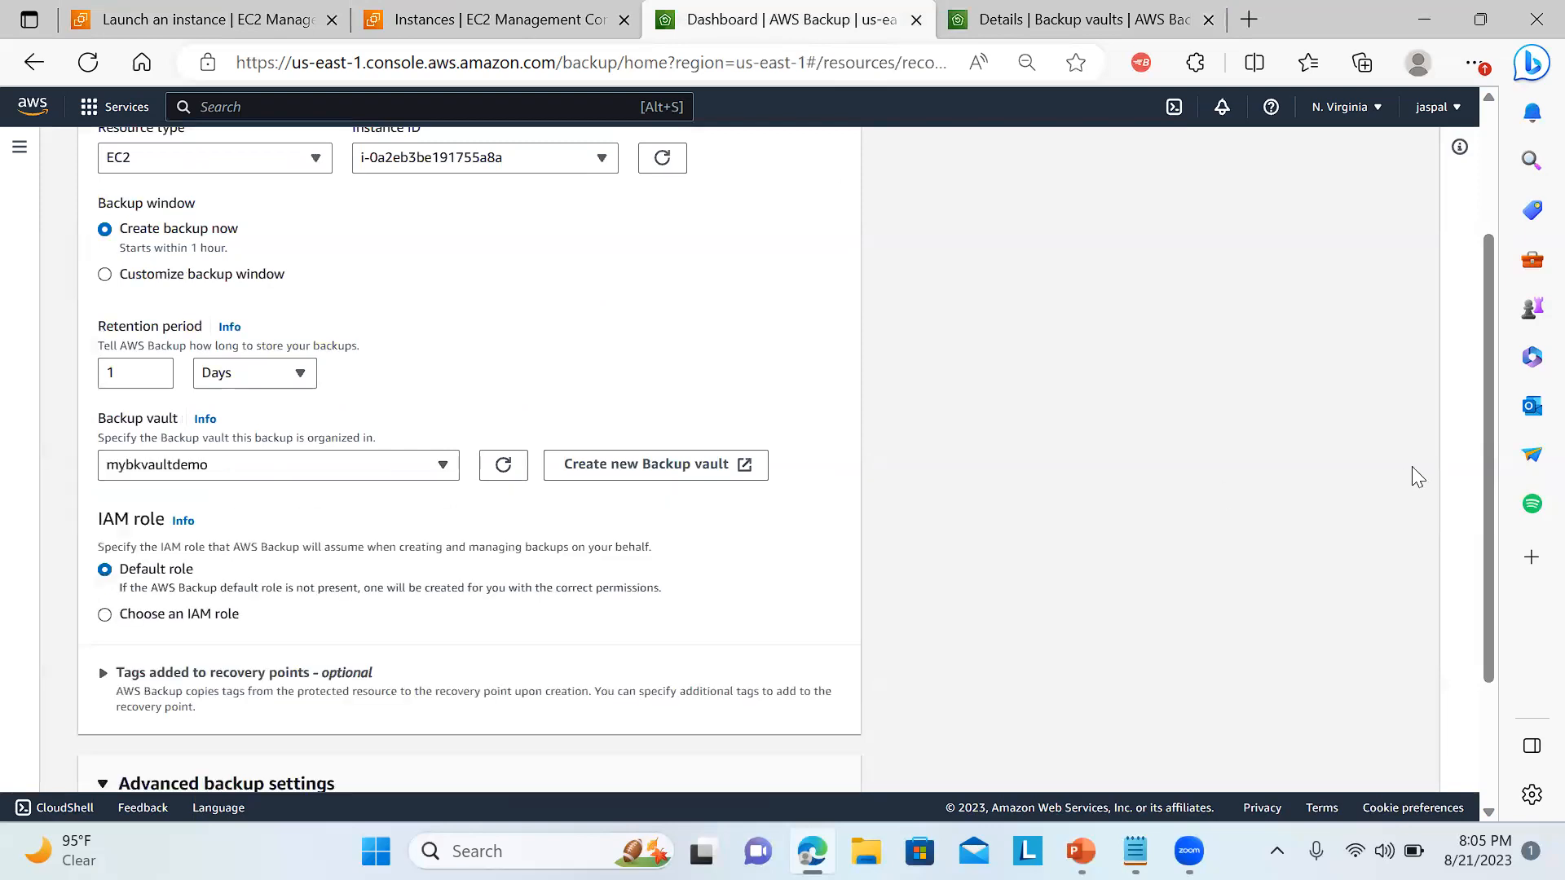
drag(1490, 365, 1472, 554)
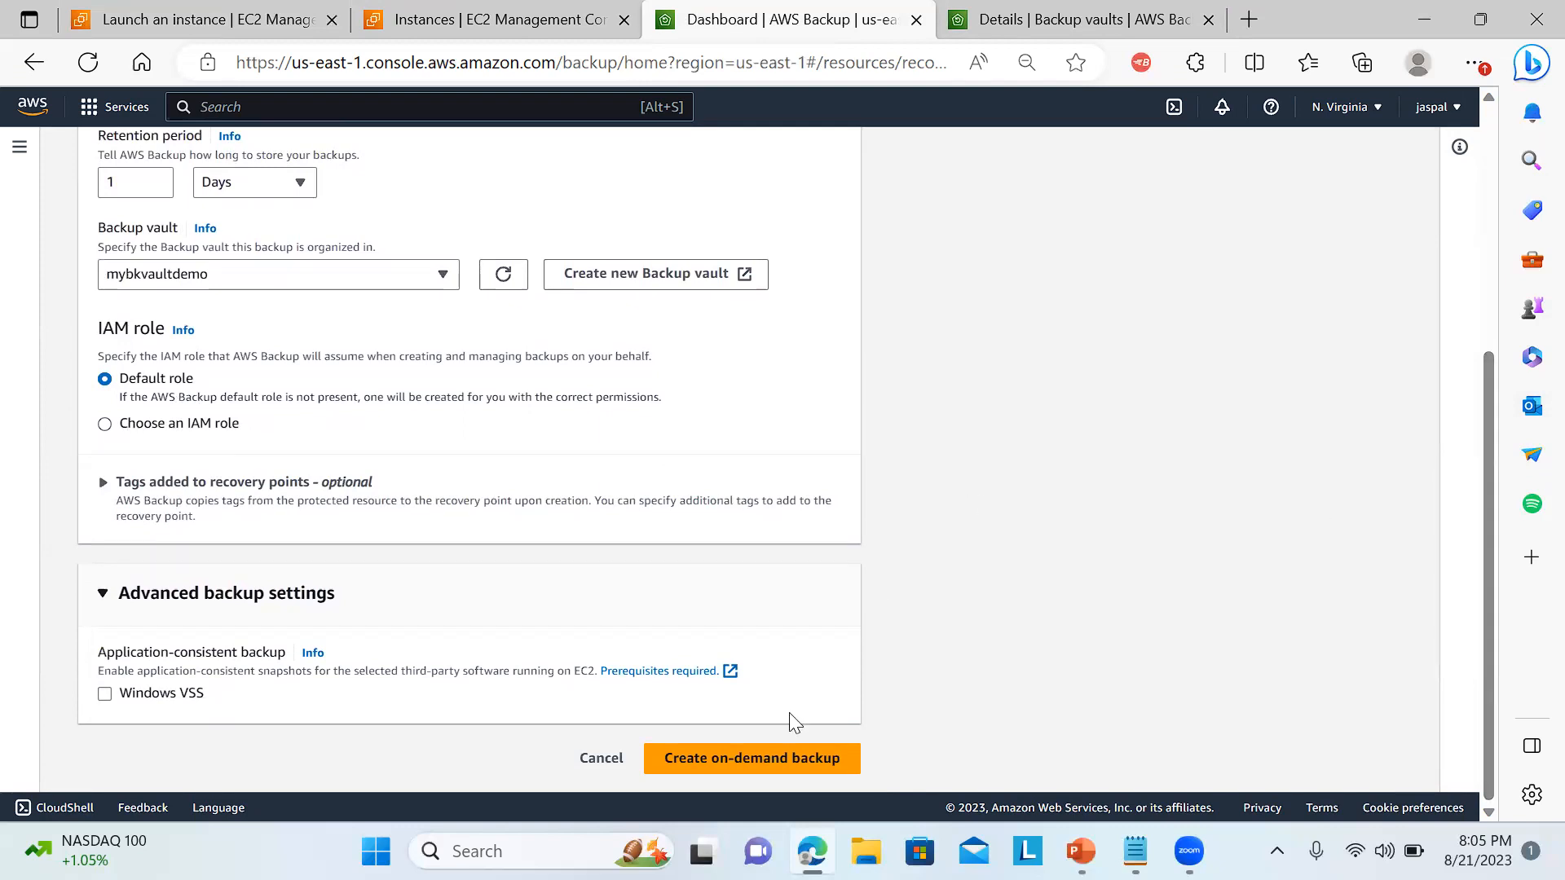
click(728, 759)
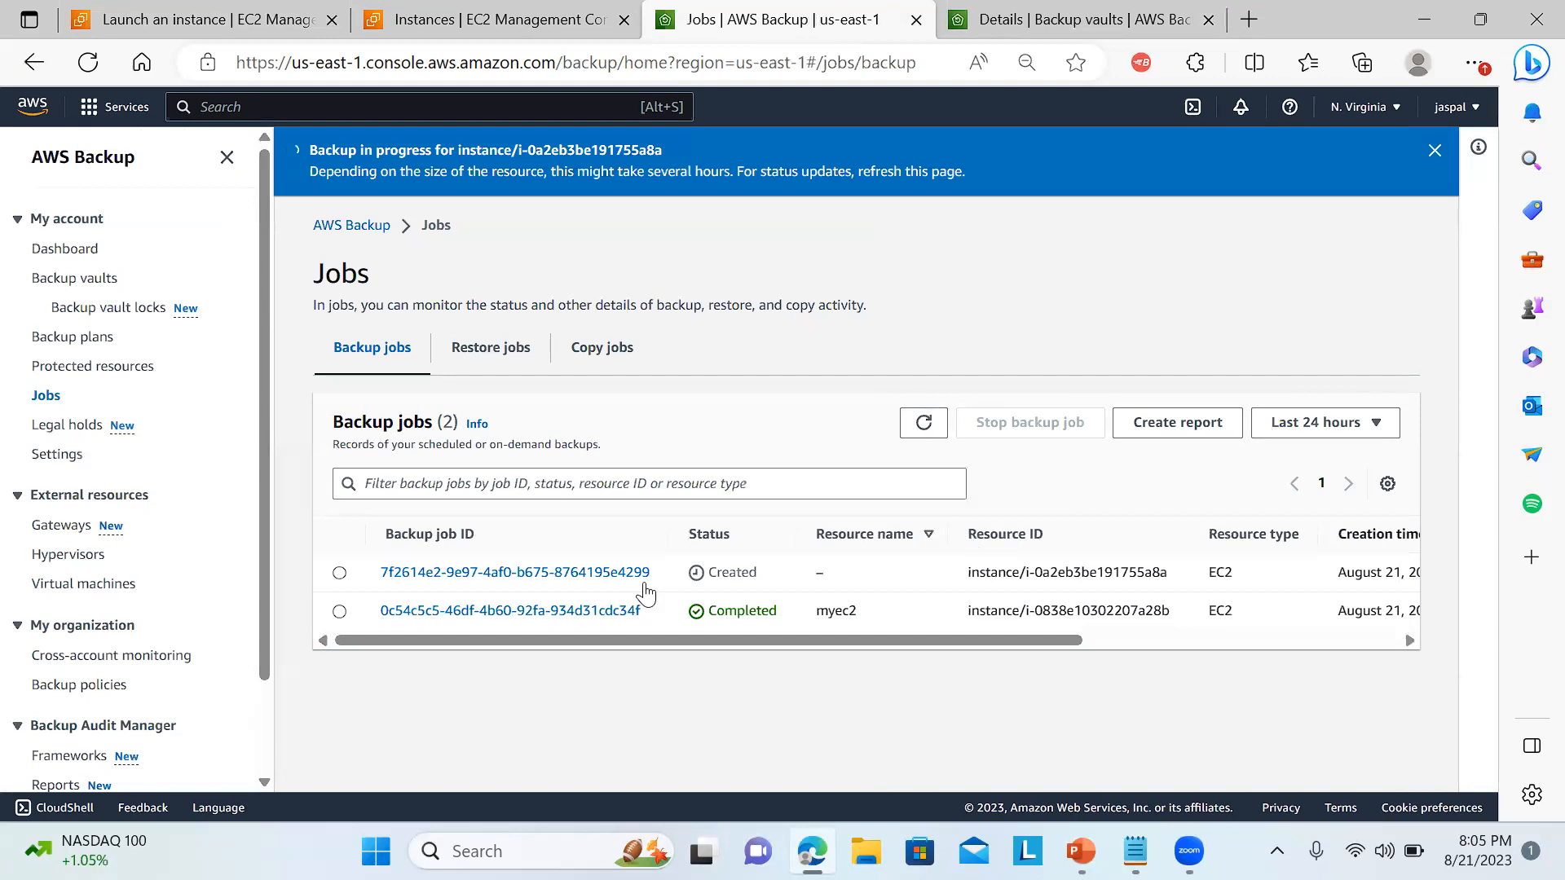
Open the new backup job's details and check its status and resource ID.
click(547, 573)
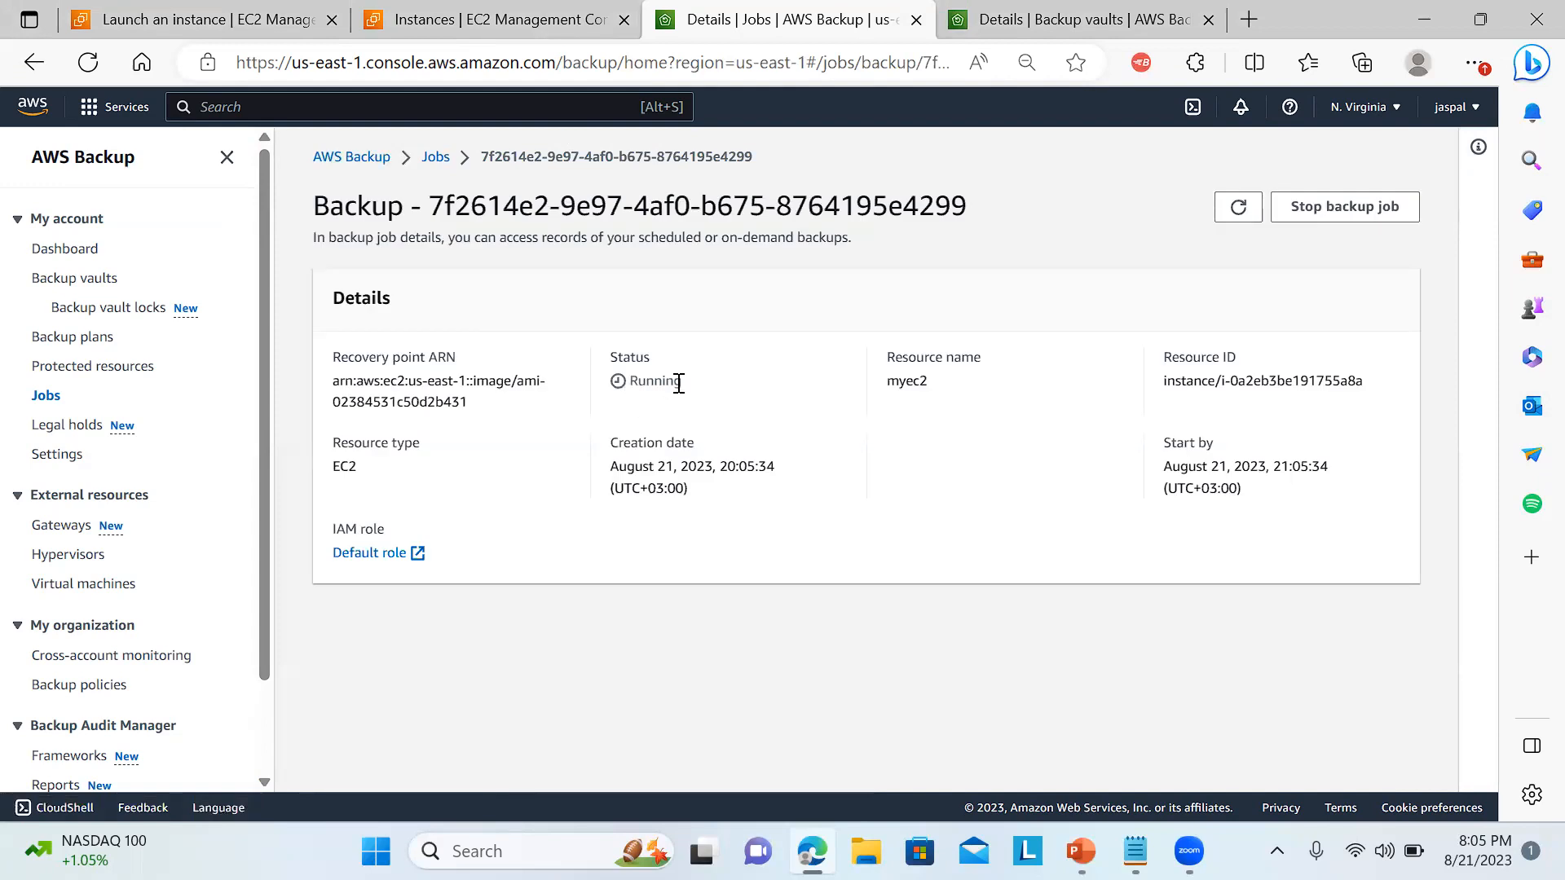
drag(1167, 384, 1367, 405)
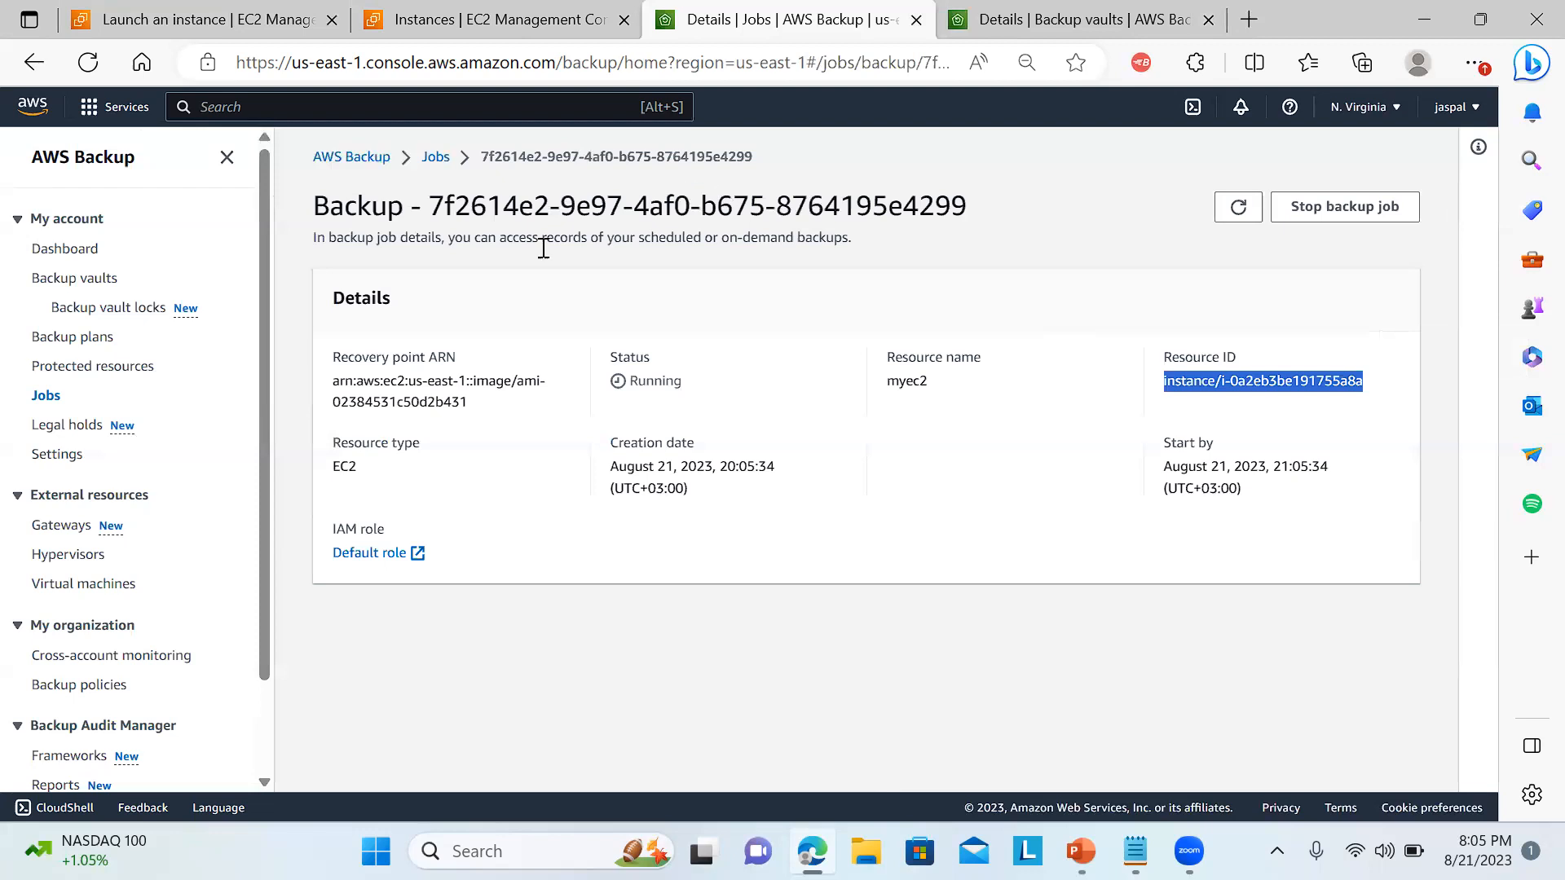
Examine the Build a new plan options for a backup plan, including cold storage transition and copy destination Regions, then return to the backup plans.
click(99, 341)
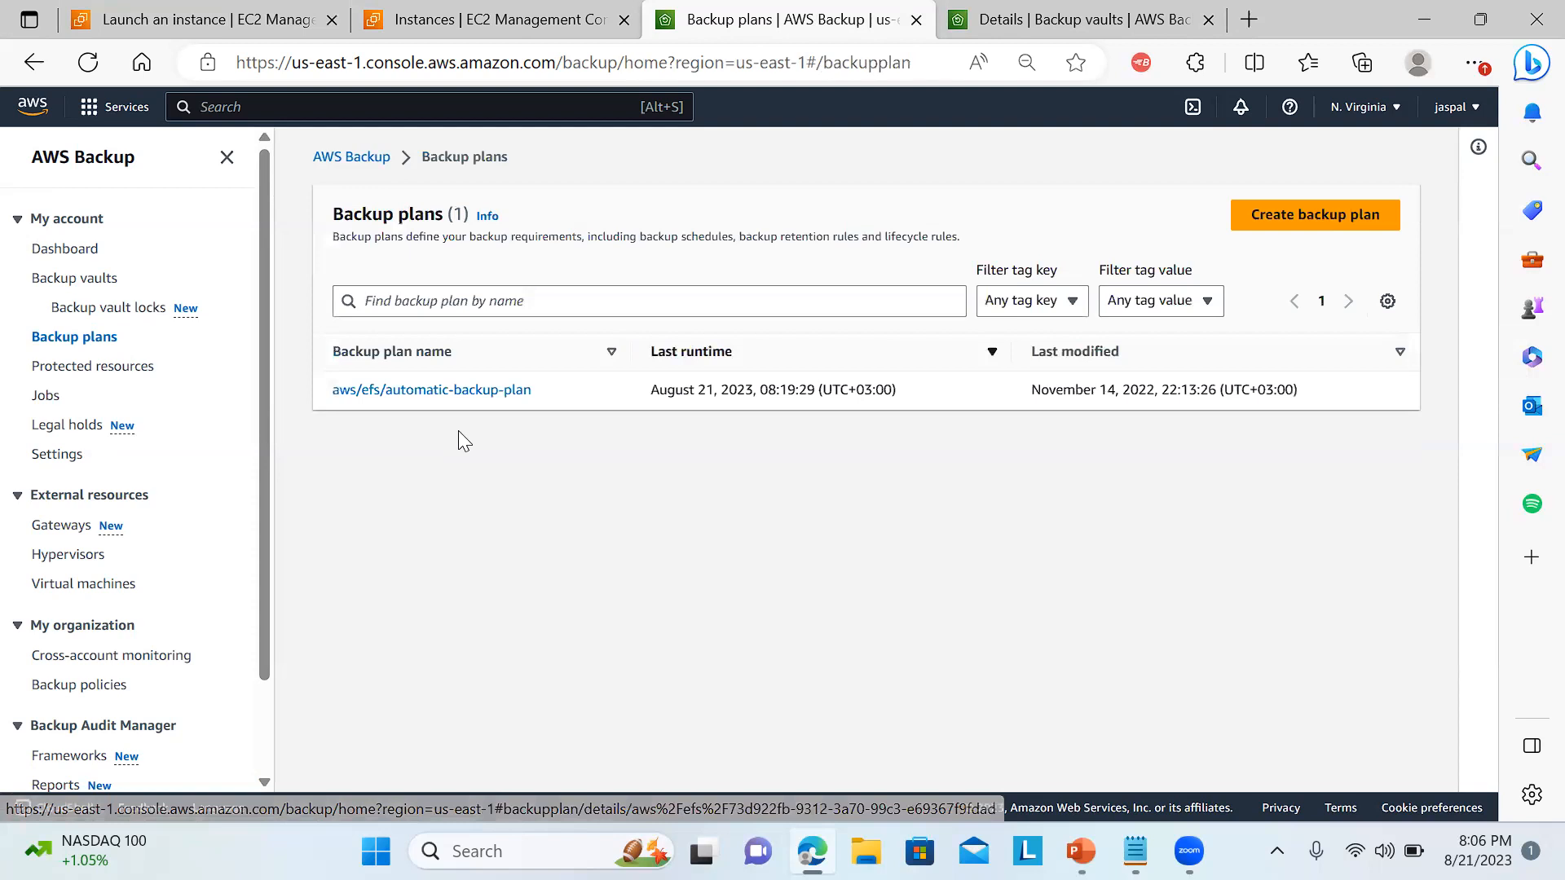
click(1331, 225)
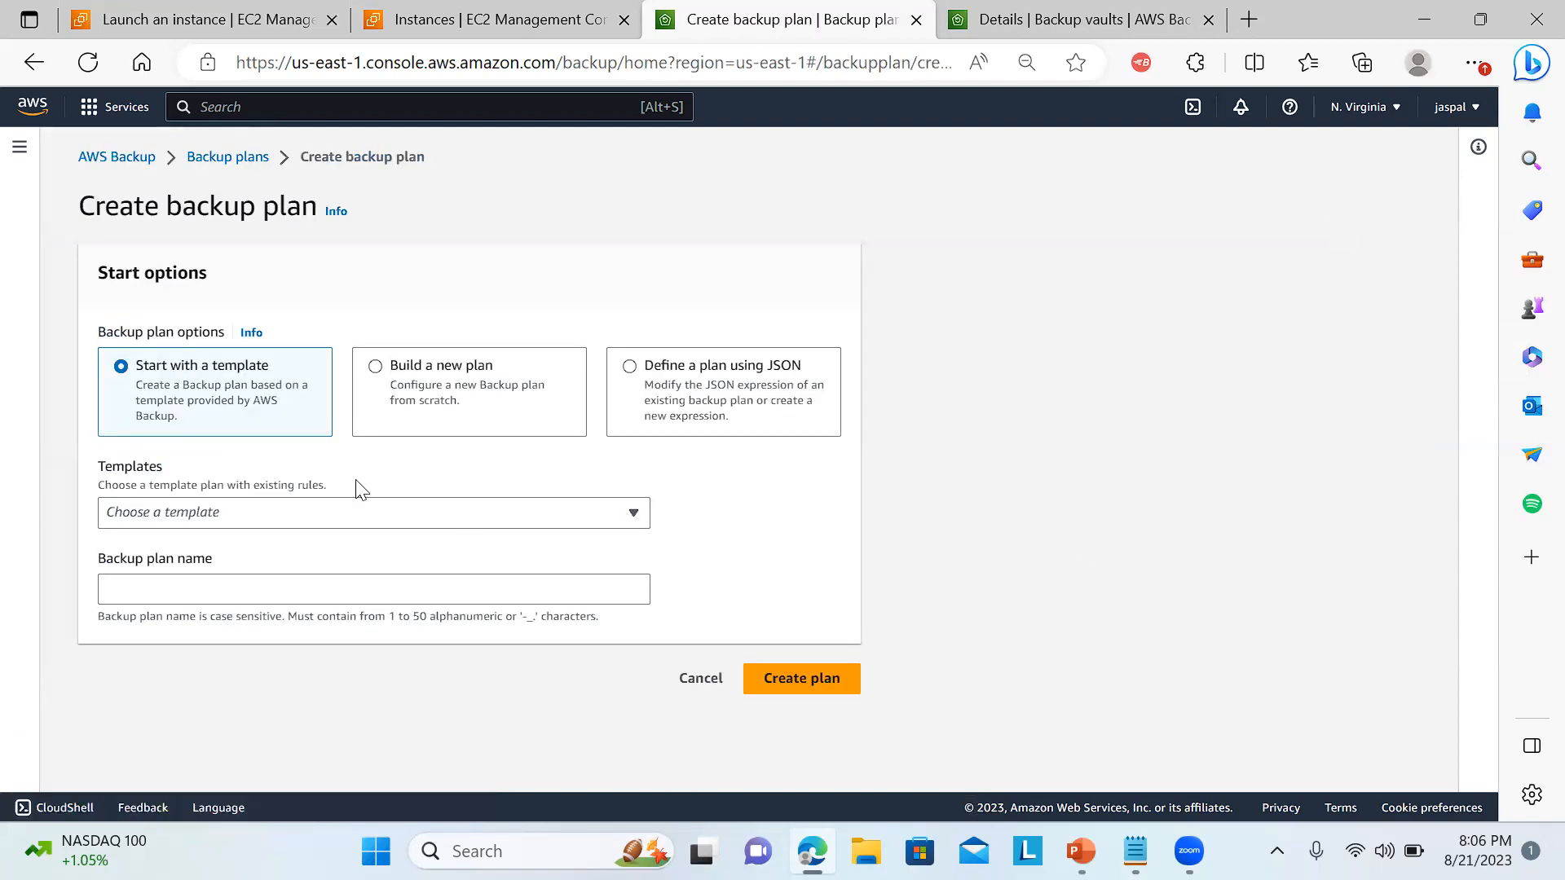
click(376, 367)
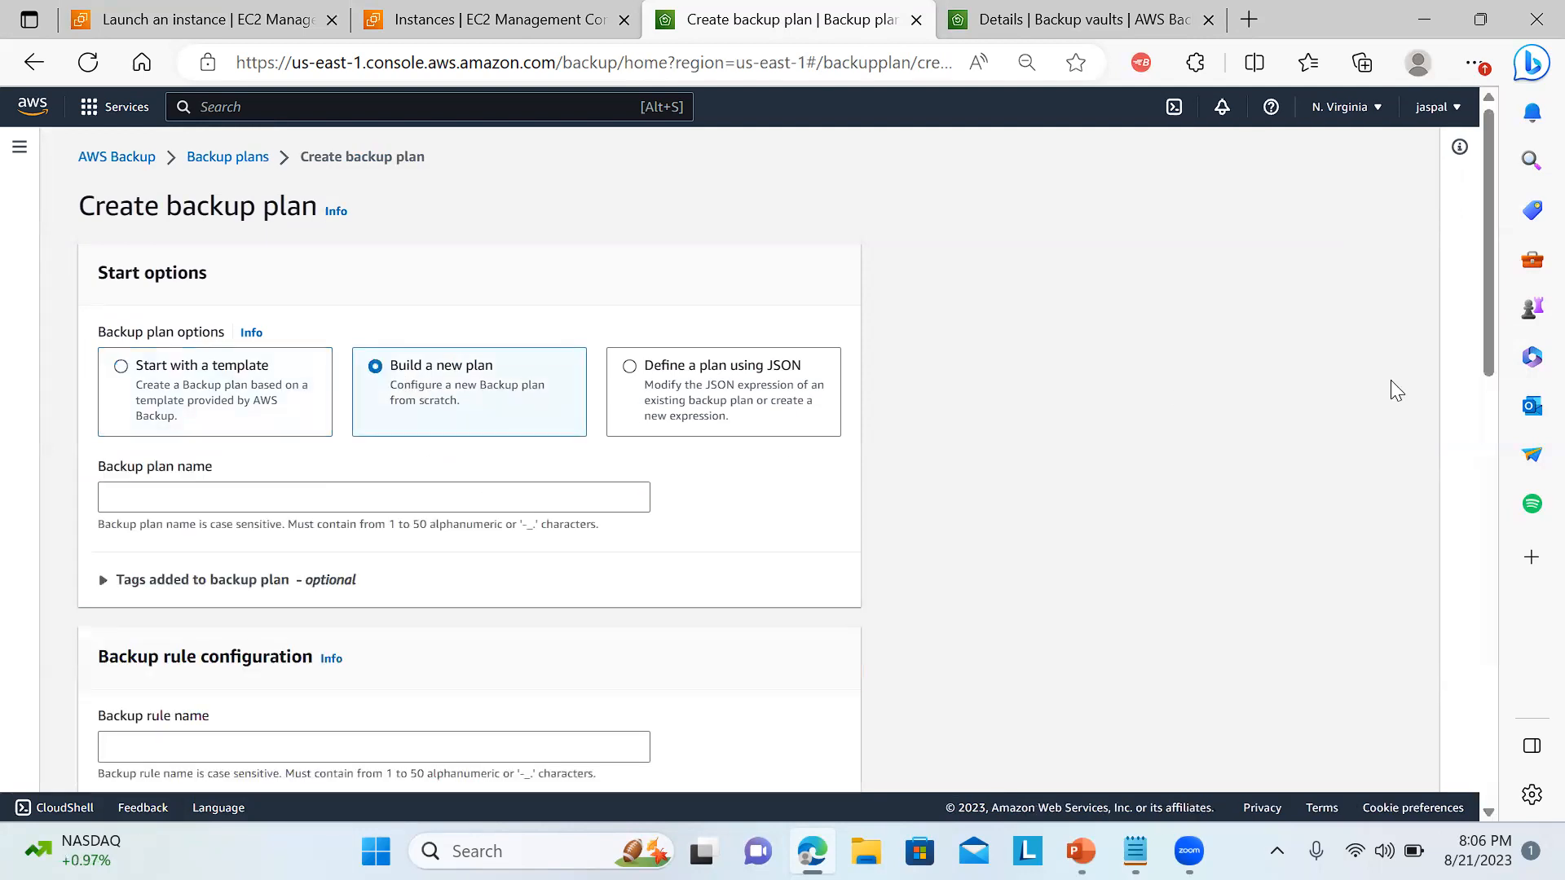
drag(1484, 359, 1444, 669)
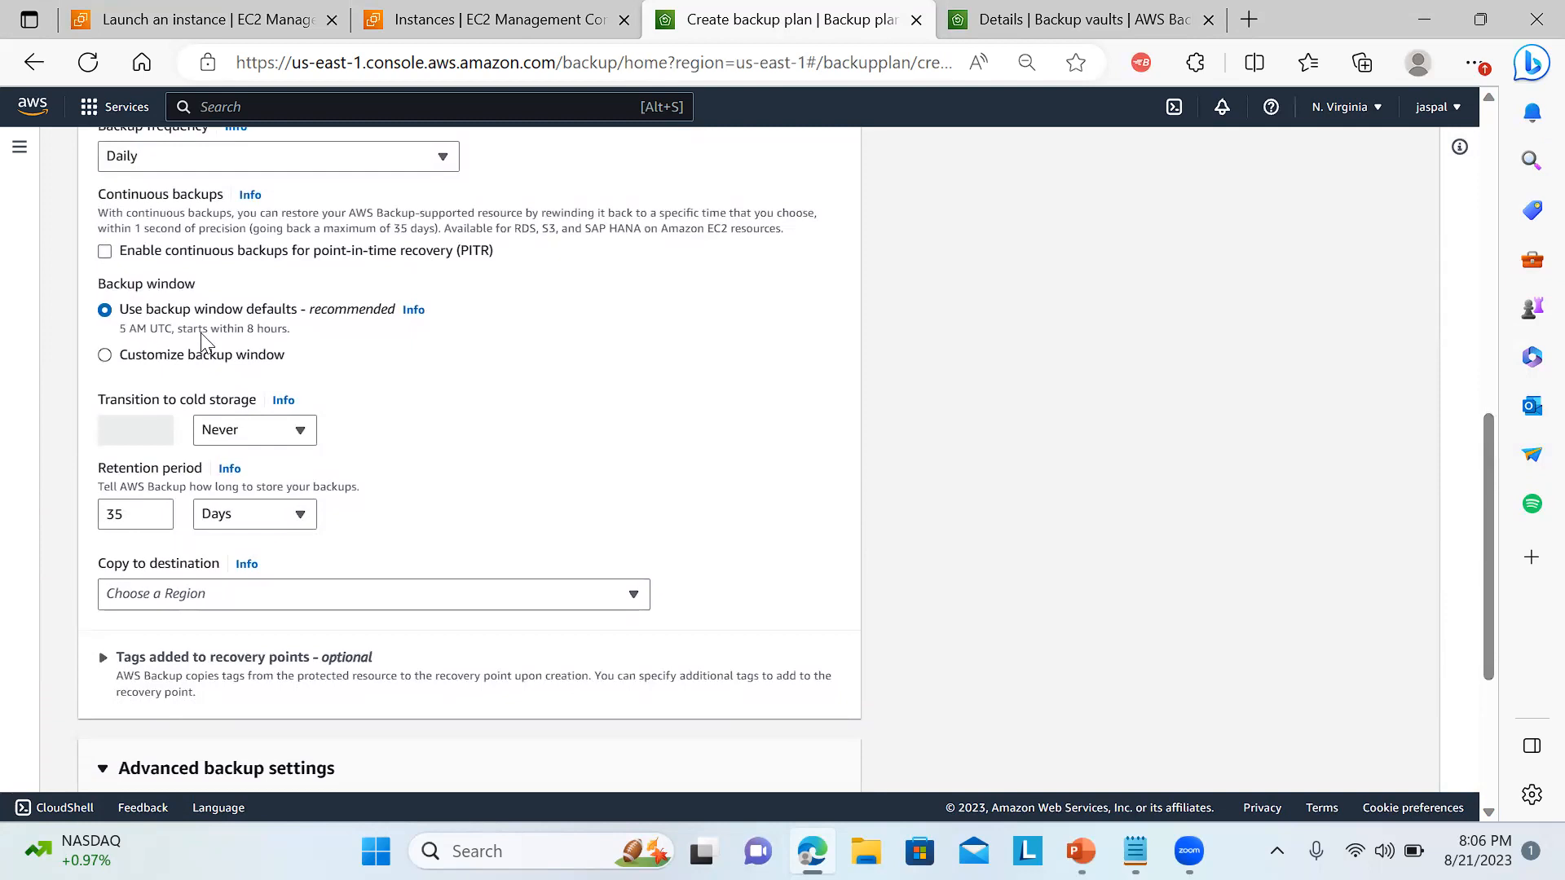
click(236, 431)
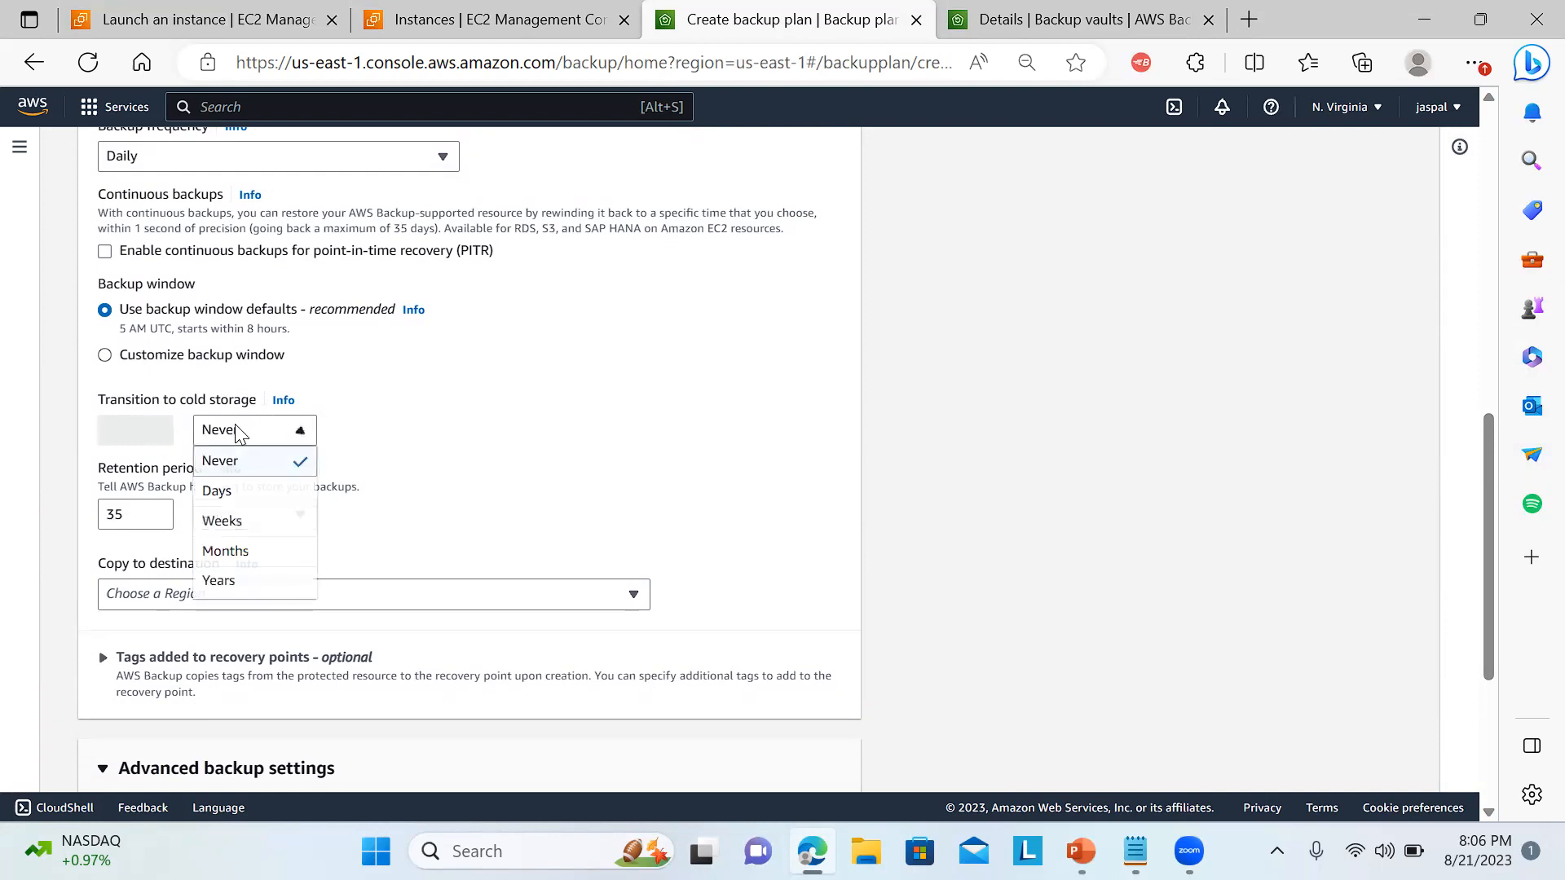
click(524, 482)
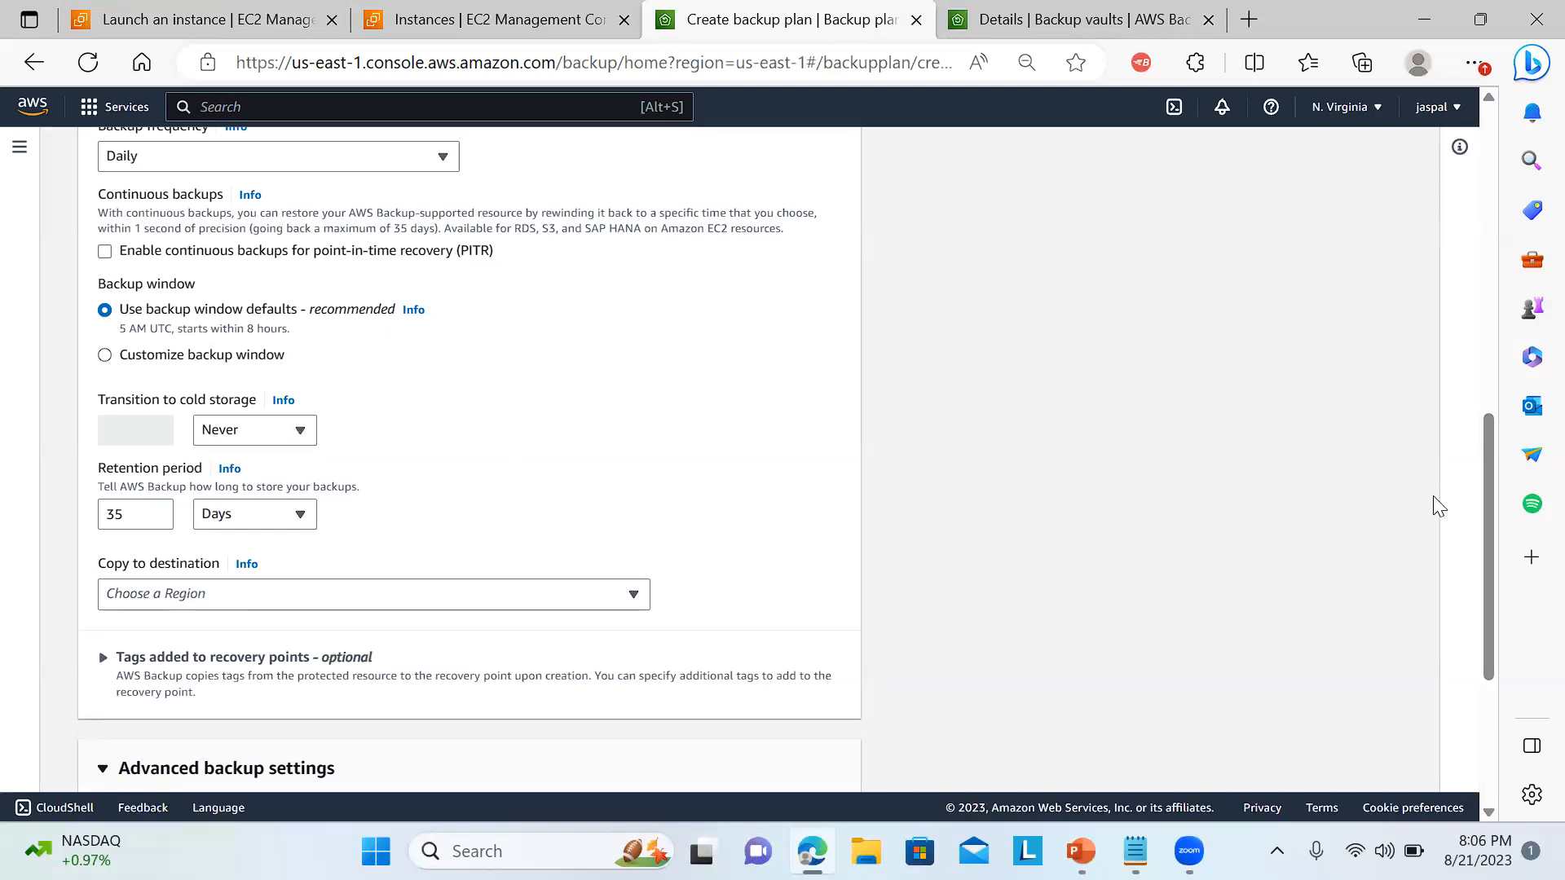
scroll(1490, 489, down, 3)
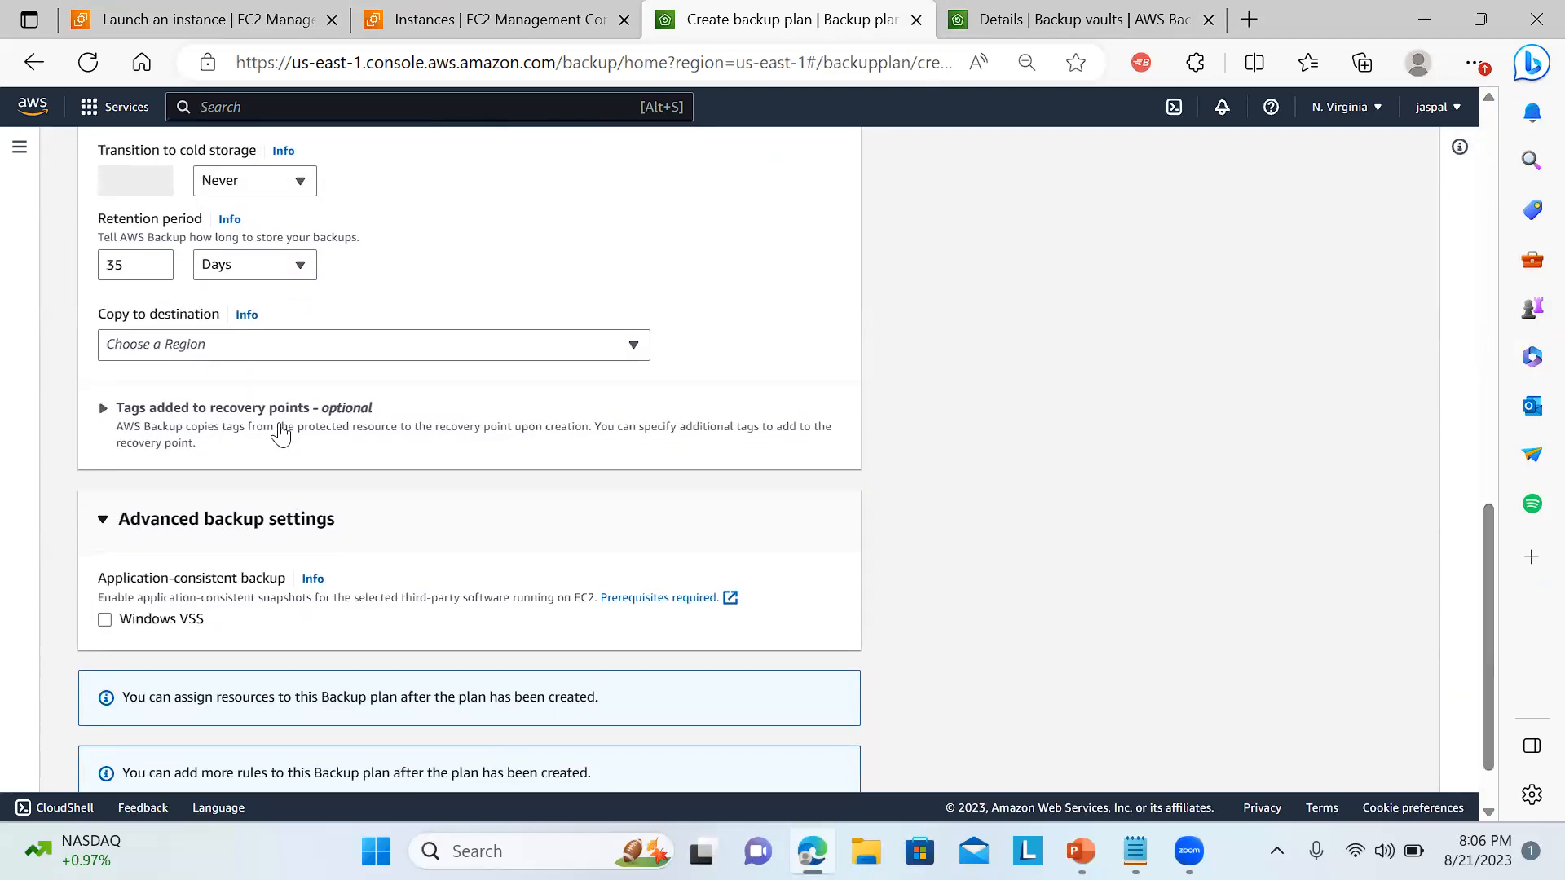
click(187, 358)
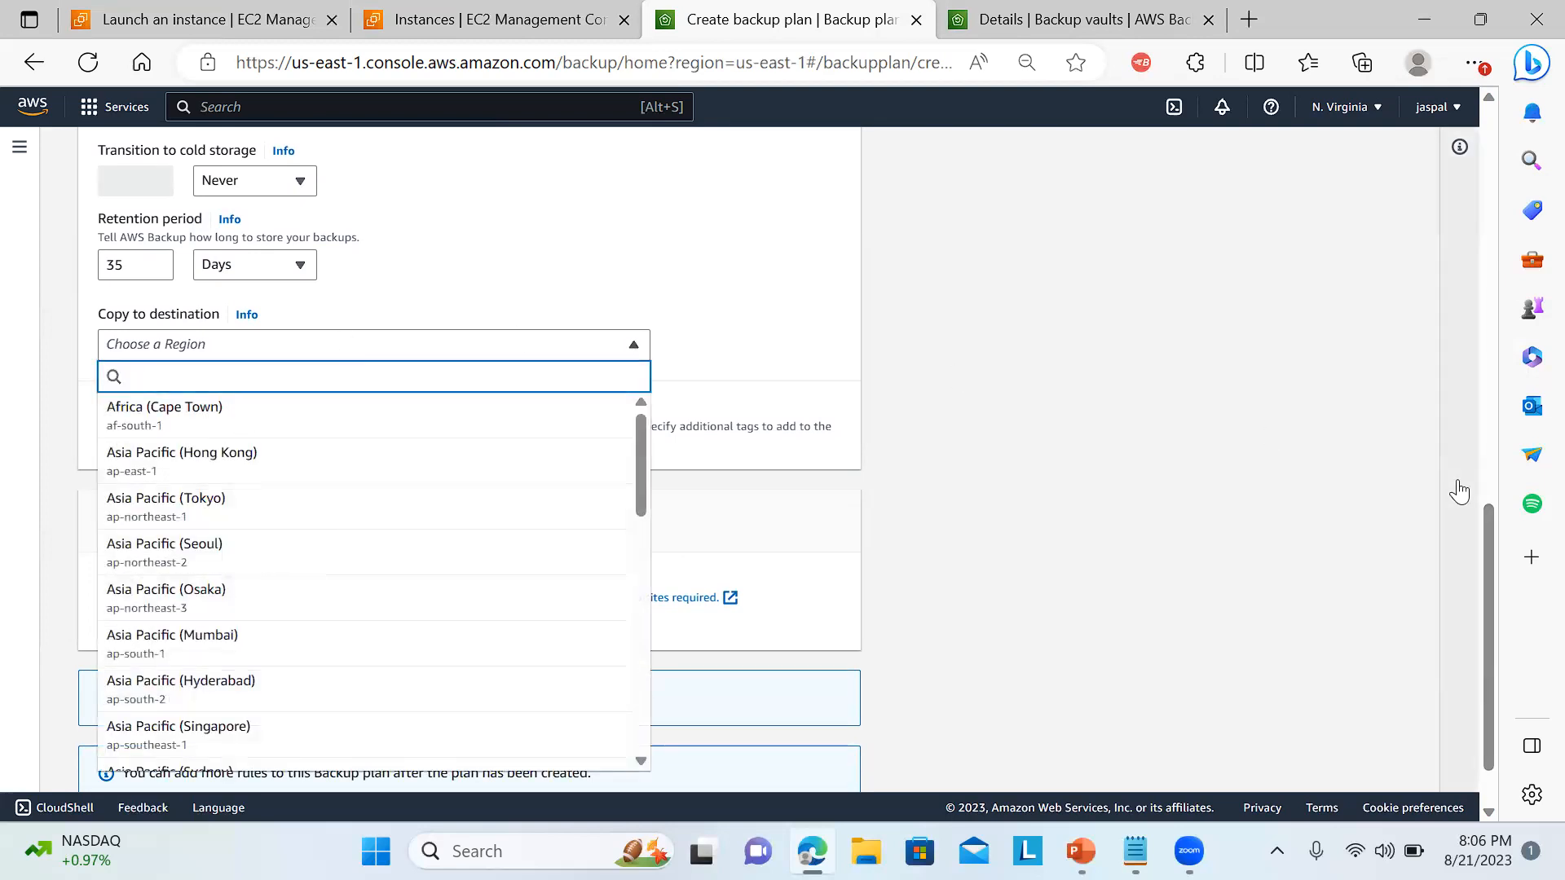
drag(1491, 521, 1488, 572)
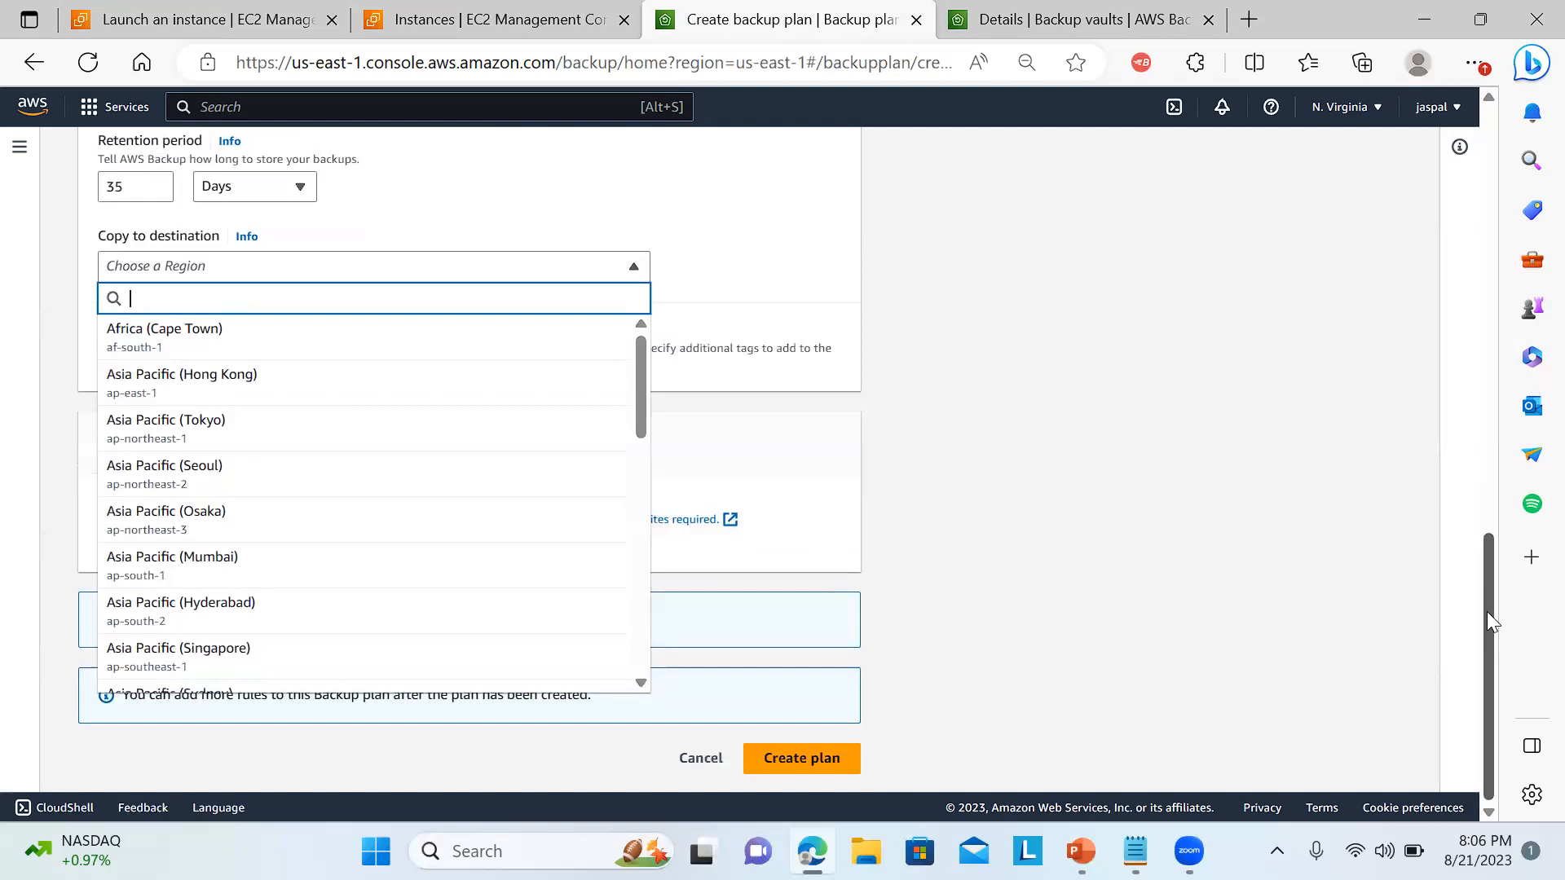
click(1279, 435)
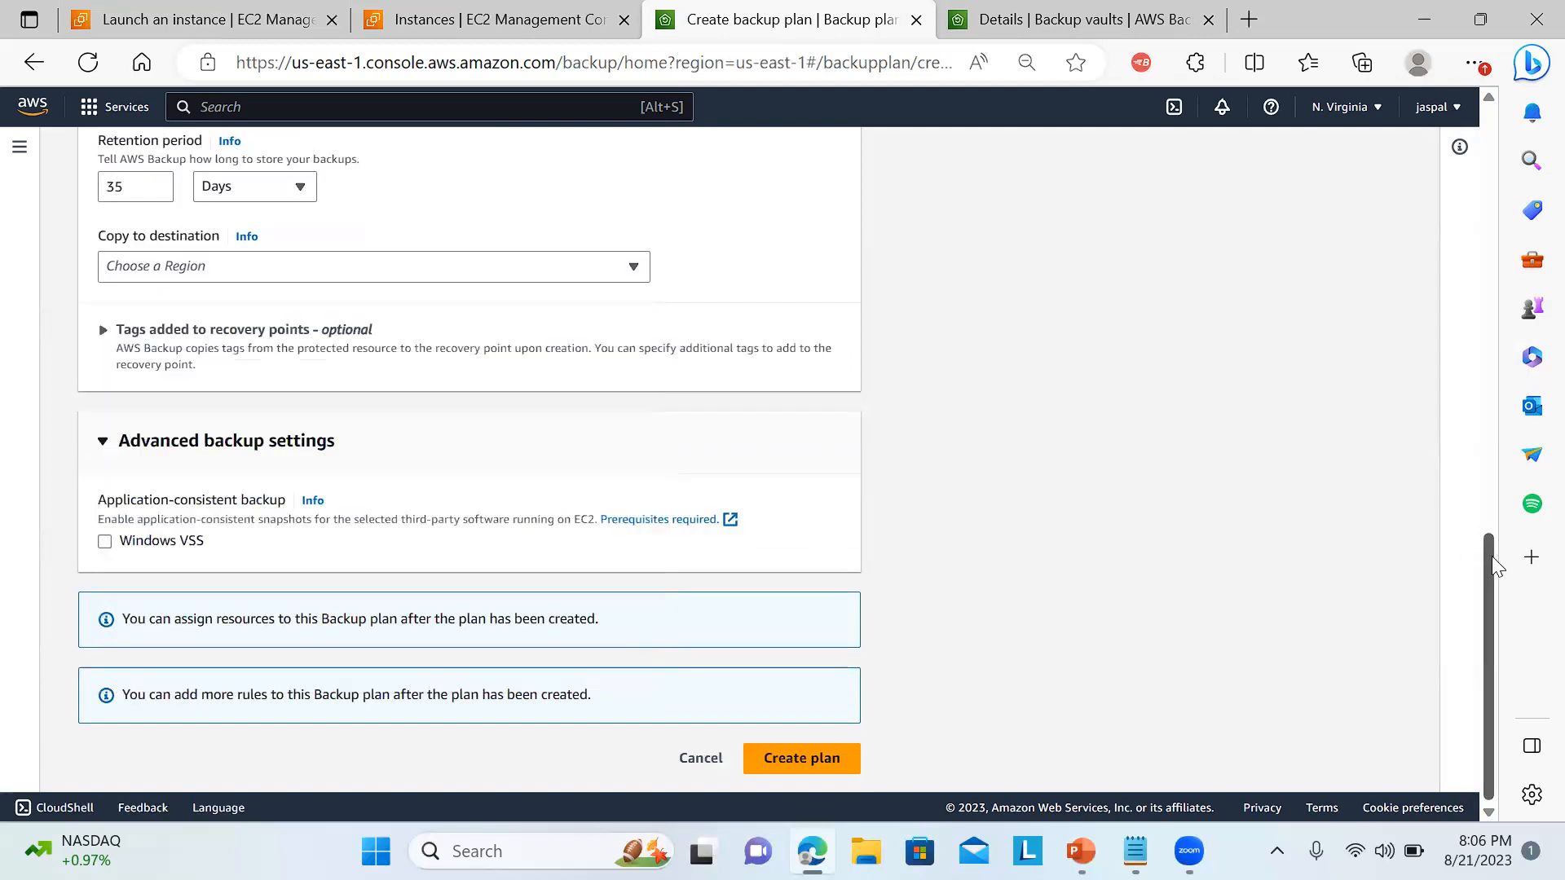
drag(1490, 595, 1487, 168)
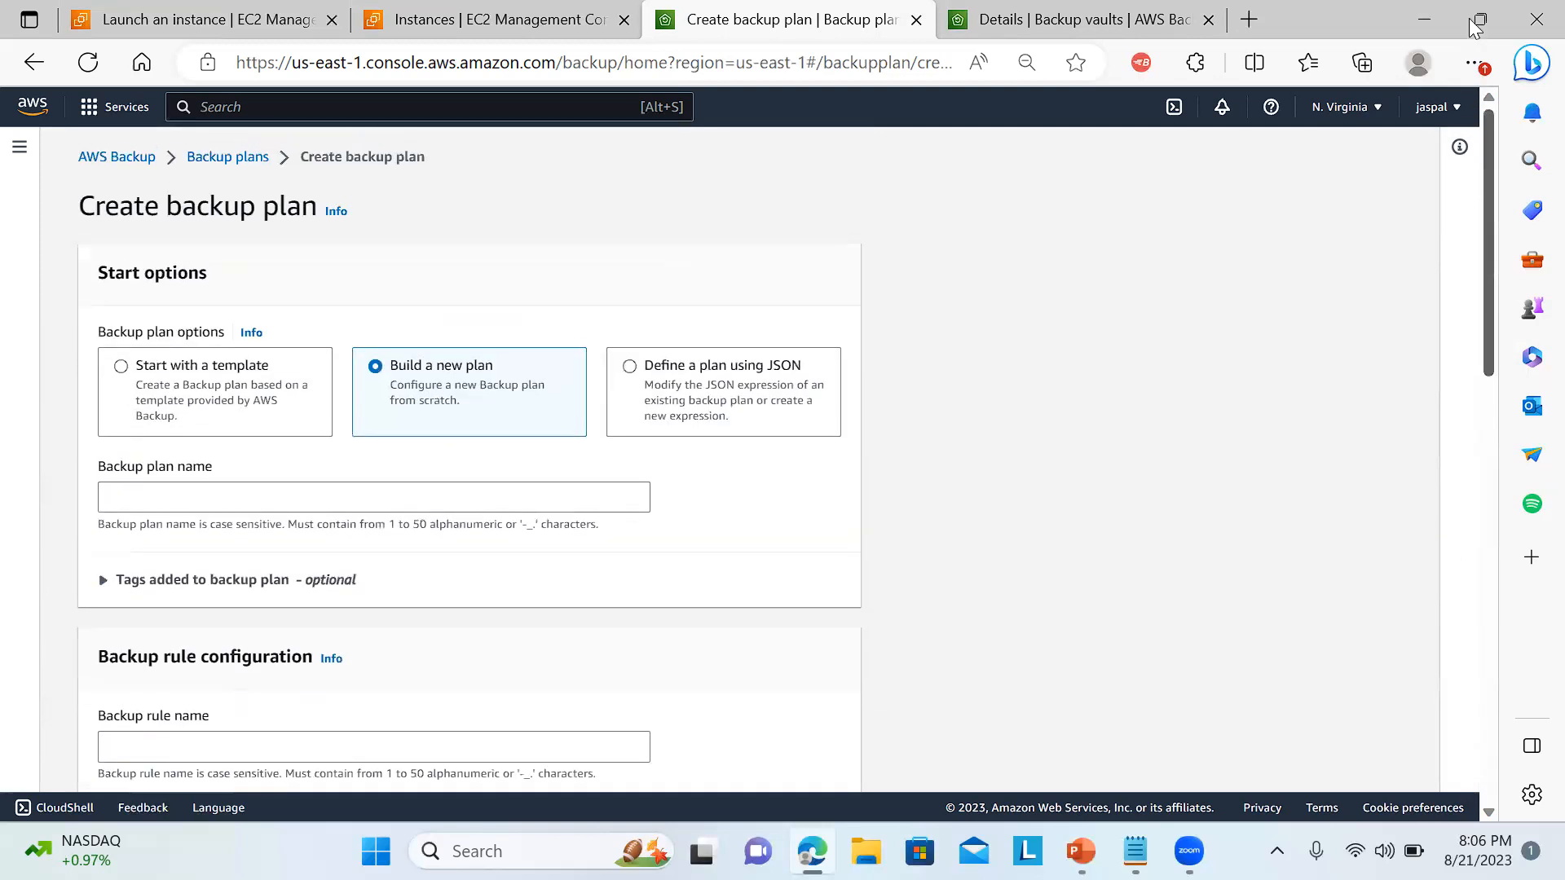
click(230, 159)
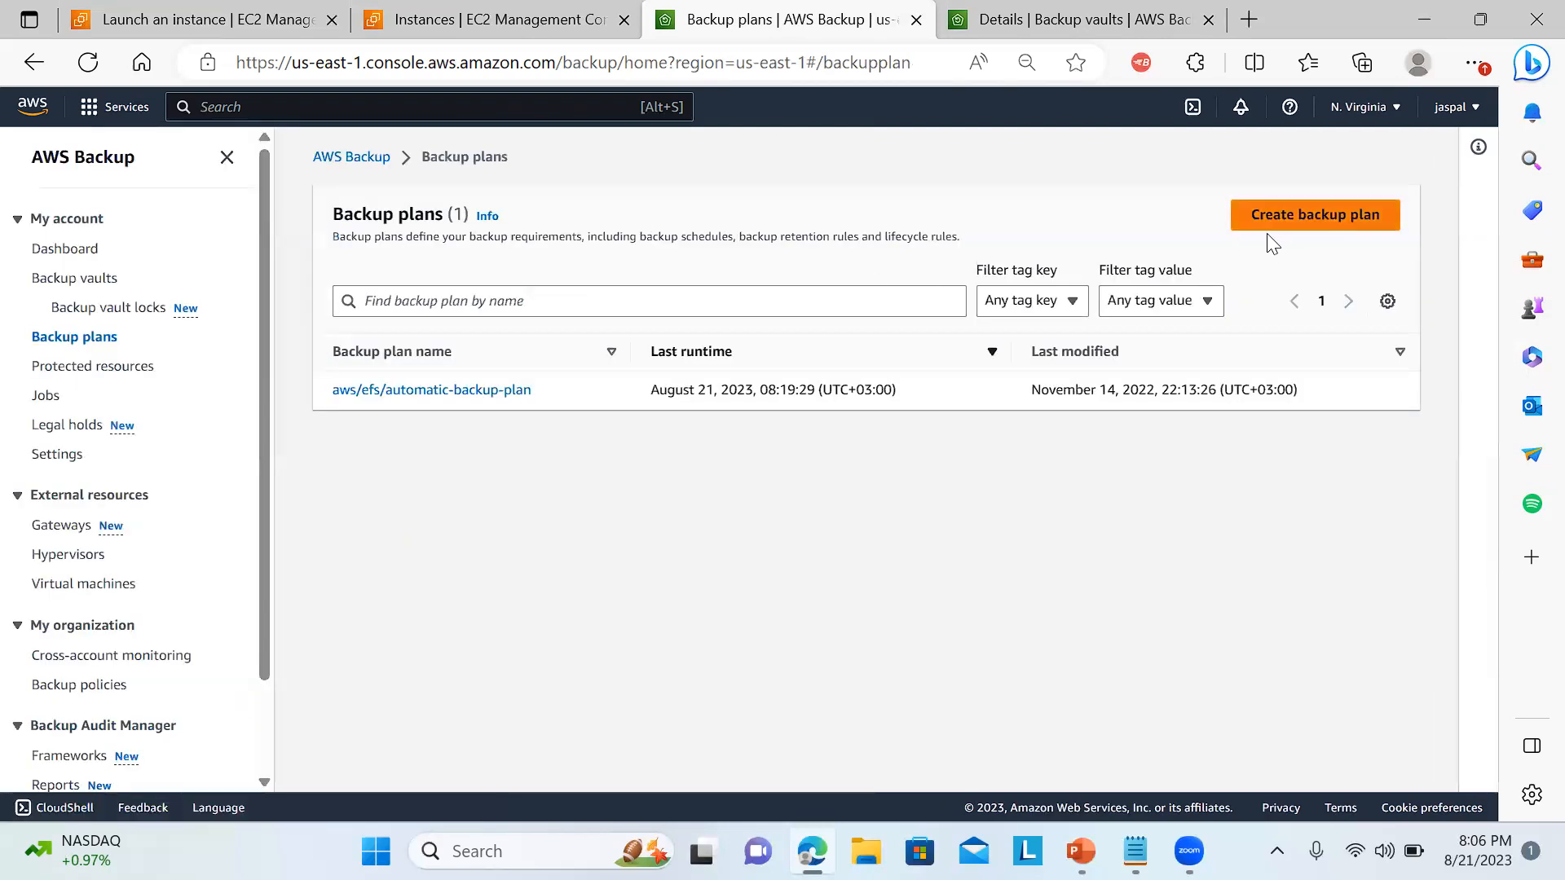
Preview a template-based backup plan with Daily-35day-Retention, then leave it uncreated and return to the AWS Backup dashboard.
click(1300, 222)
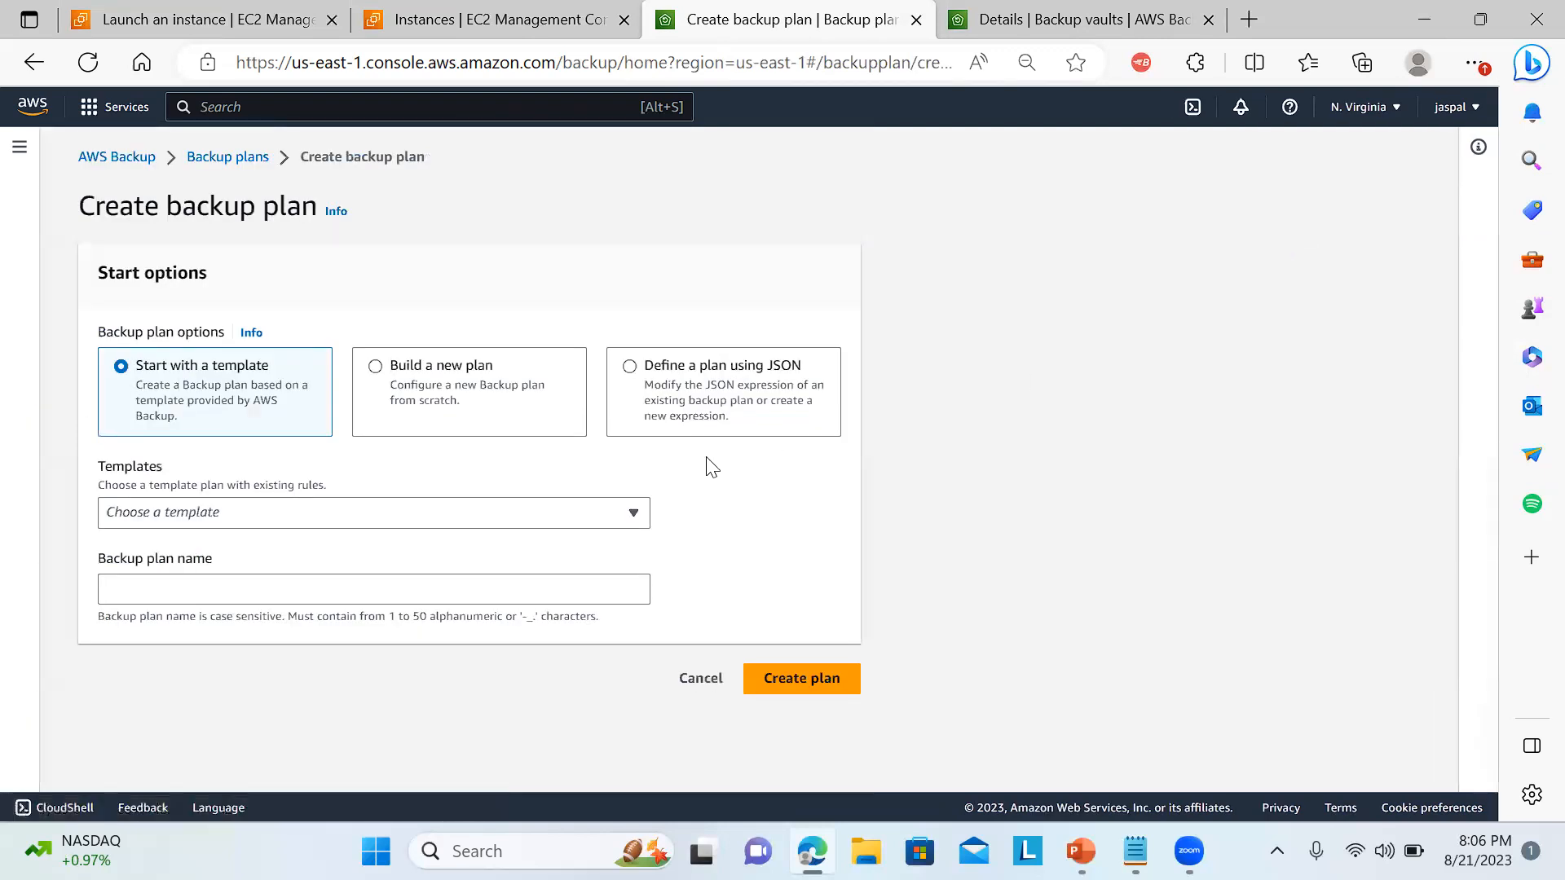
click(406, 522)
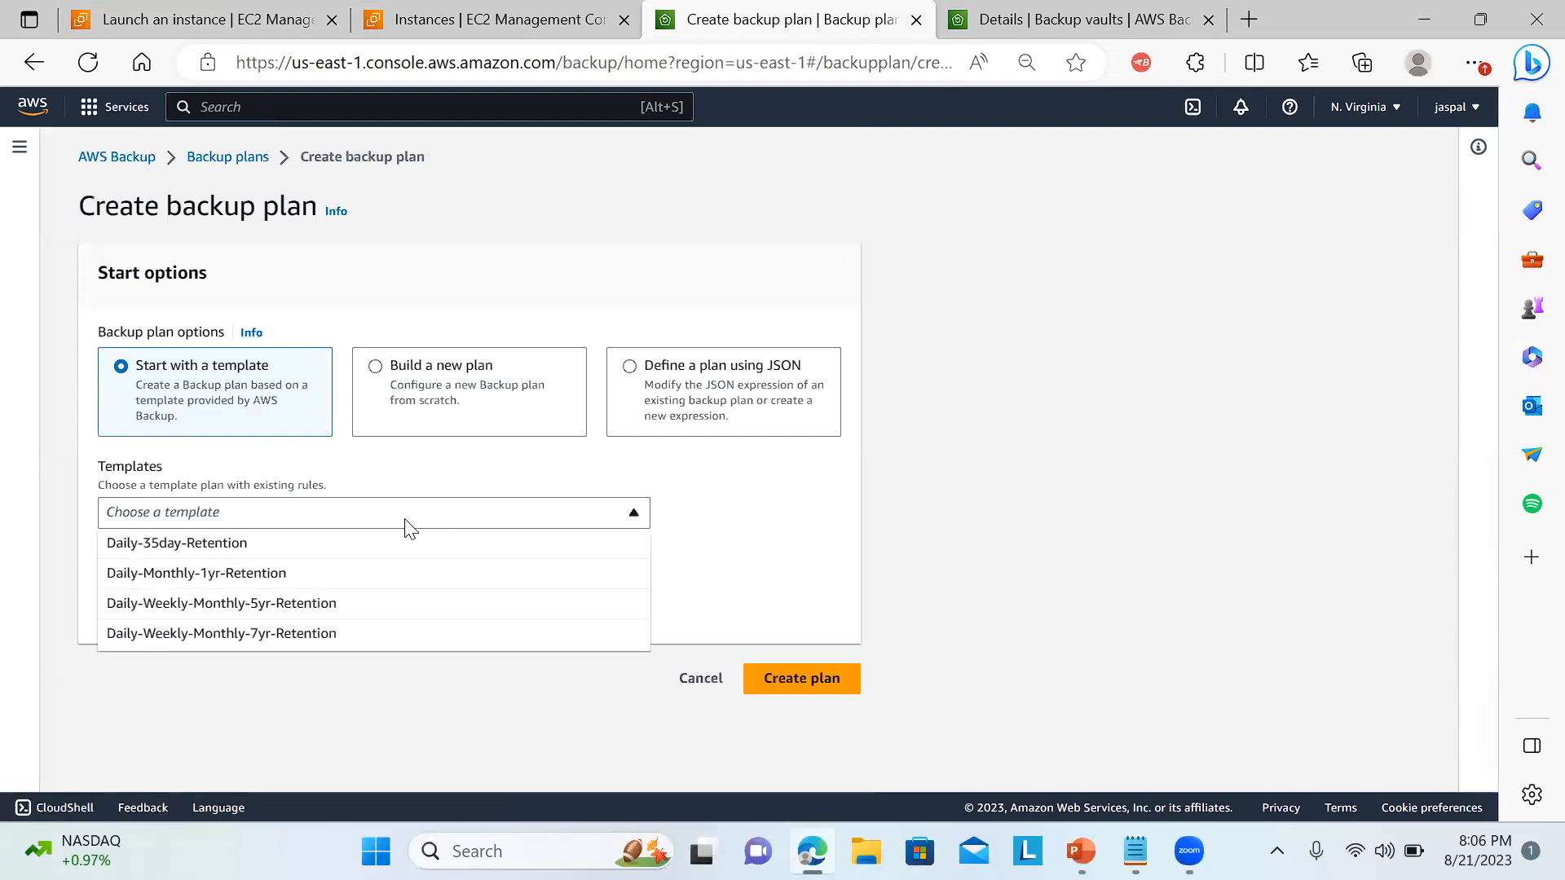
click(205, 541)
click(318, 586)
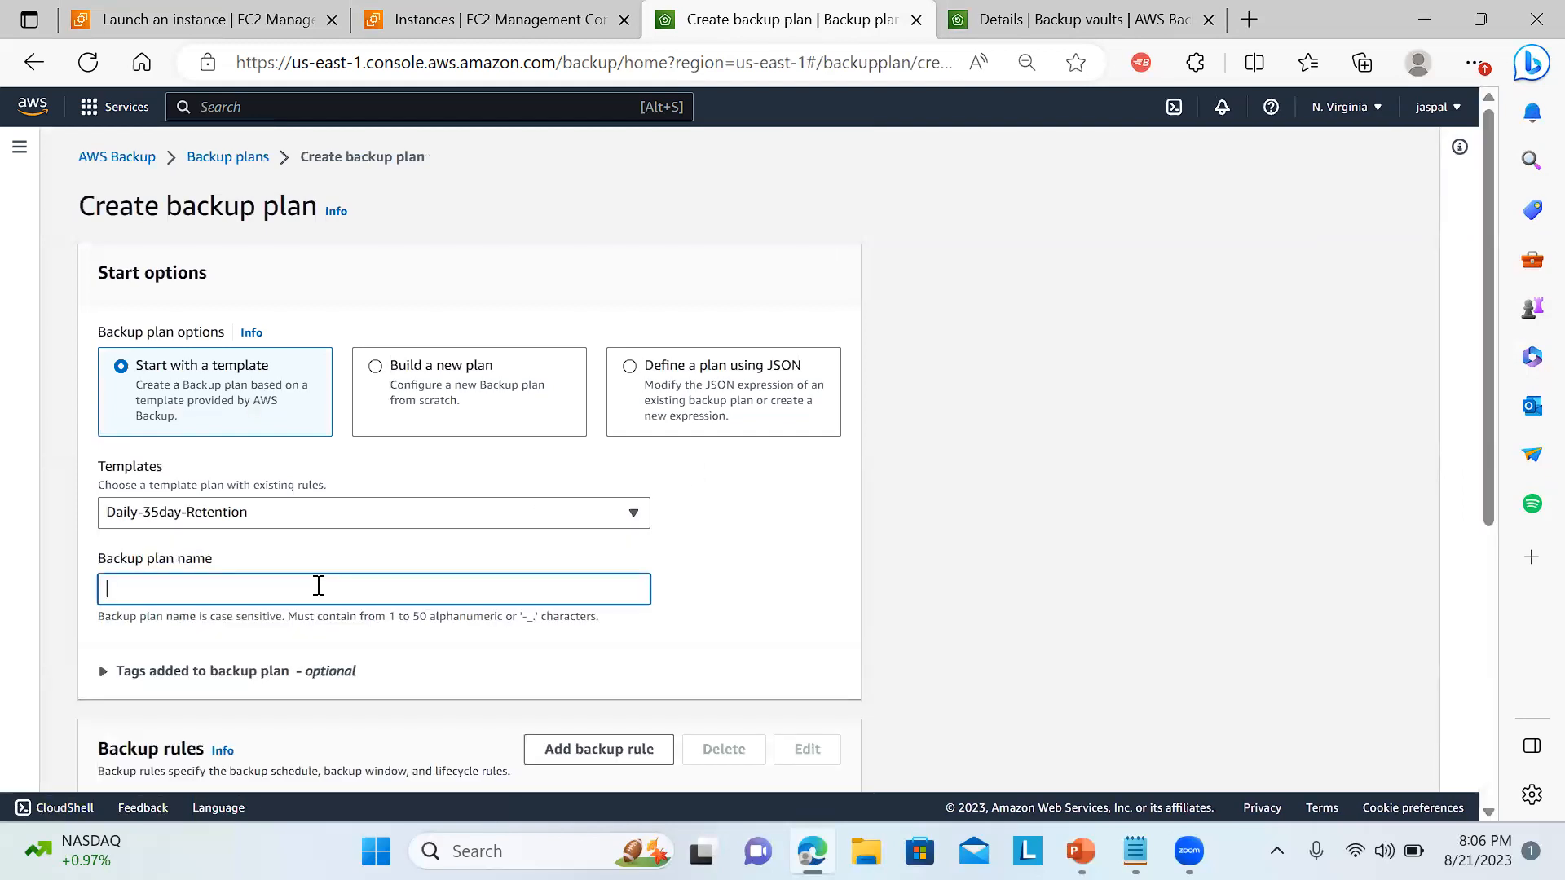
drag(1494, 391, 1484, 254)
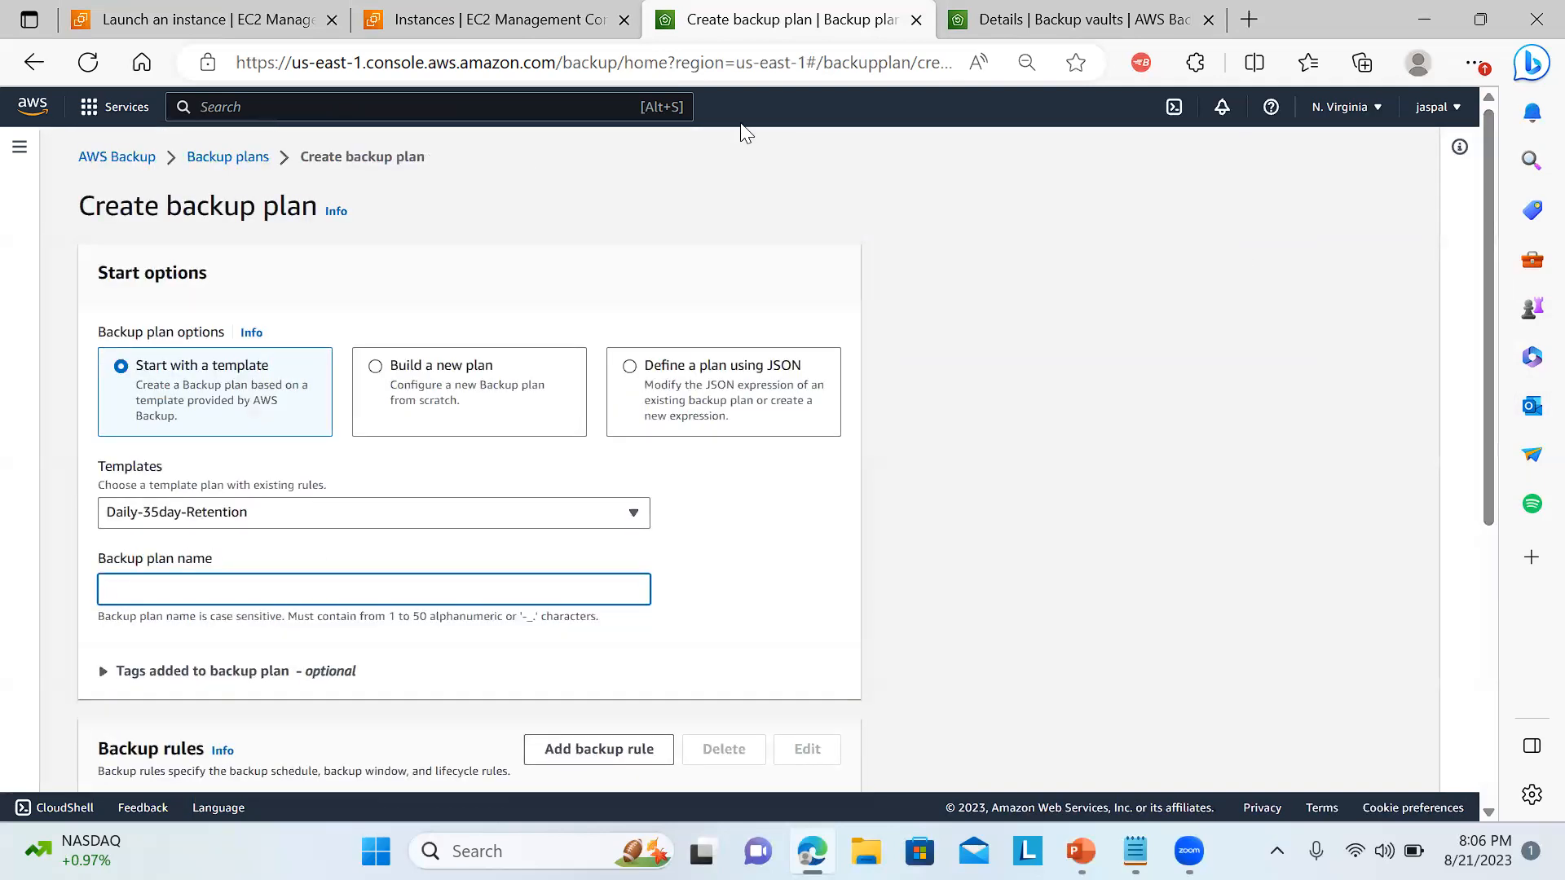
click(227, 157)
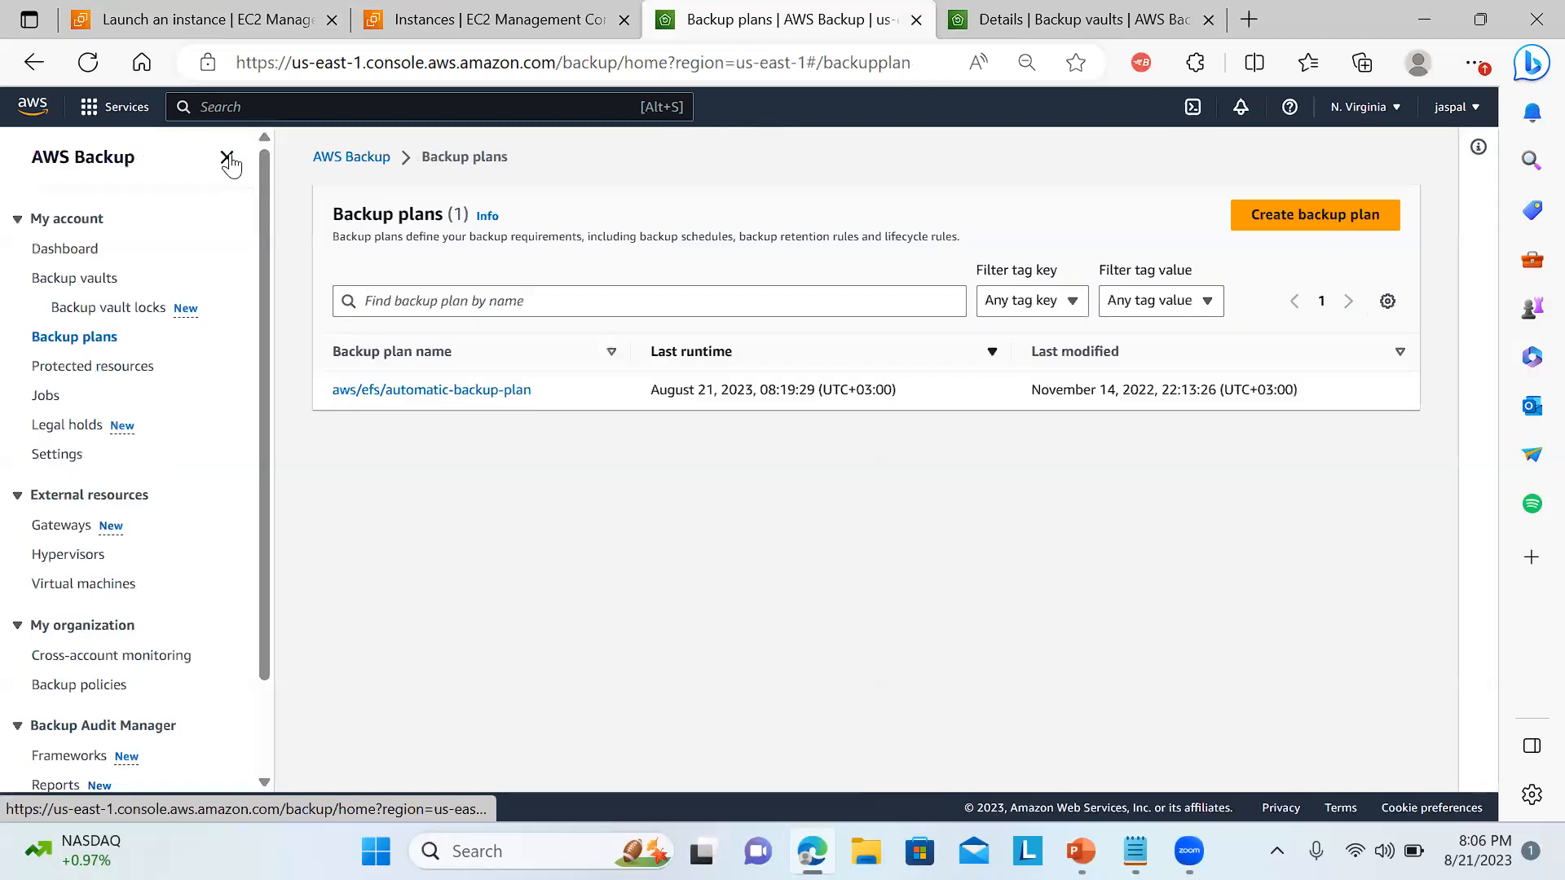
click(68, 258)
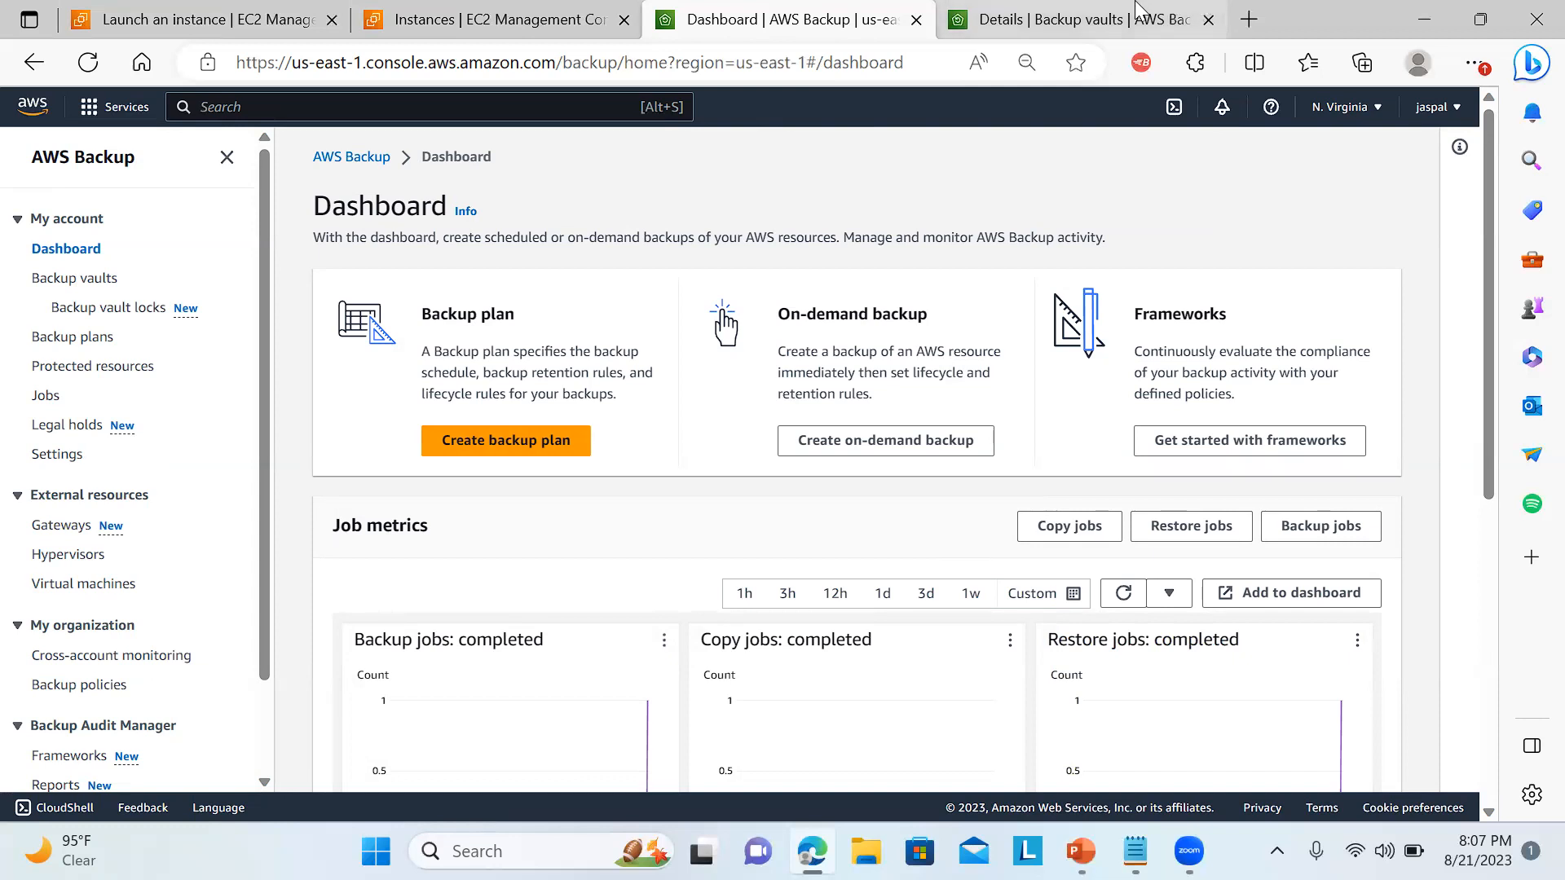
Check the mybkvaultdemo vault's recovery points and refresh the backup jobs list to track the on-demand backup's status.
mouse_move(1121, 10)
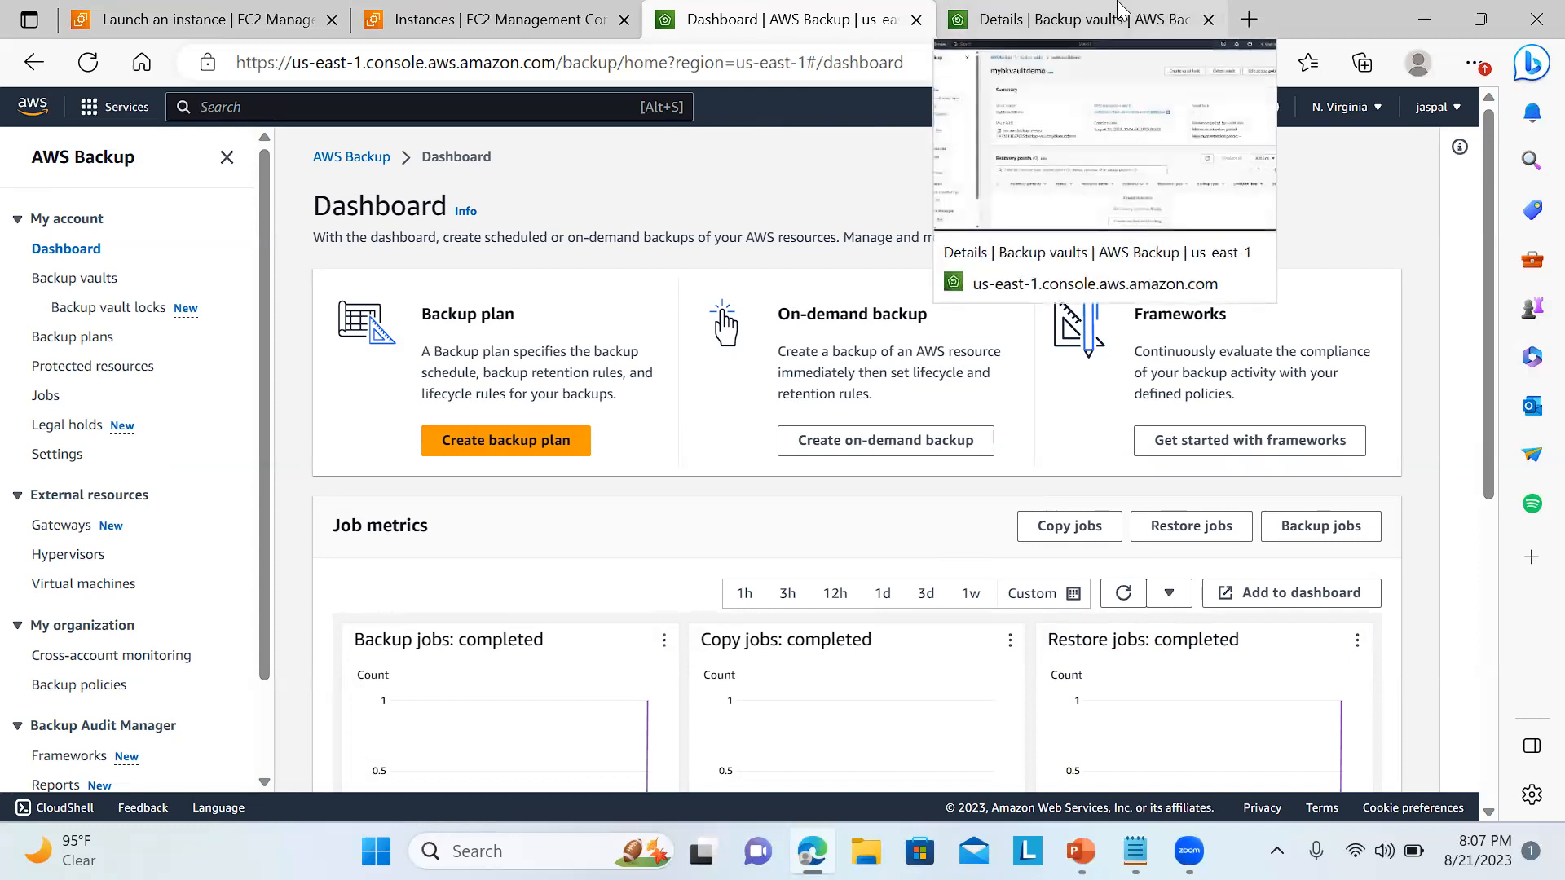
click(1121, 9)
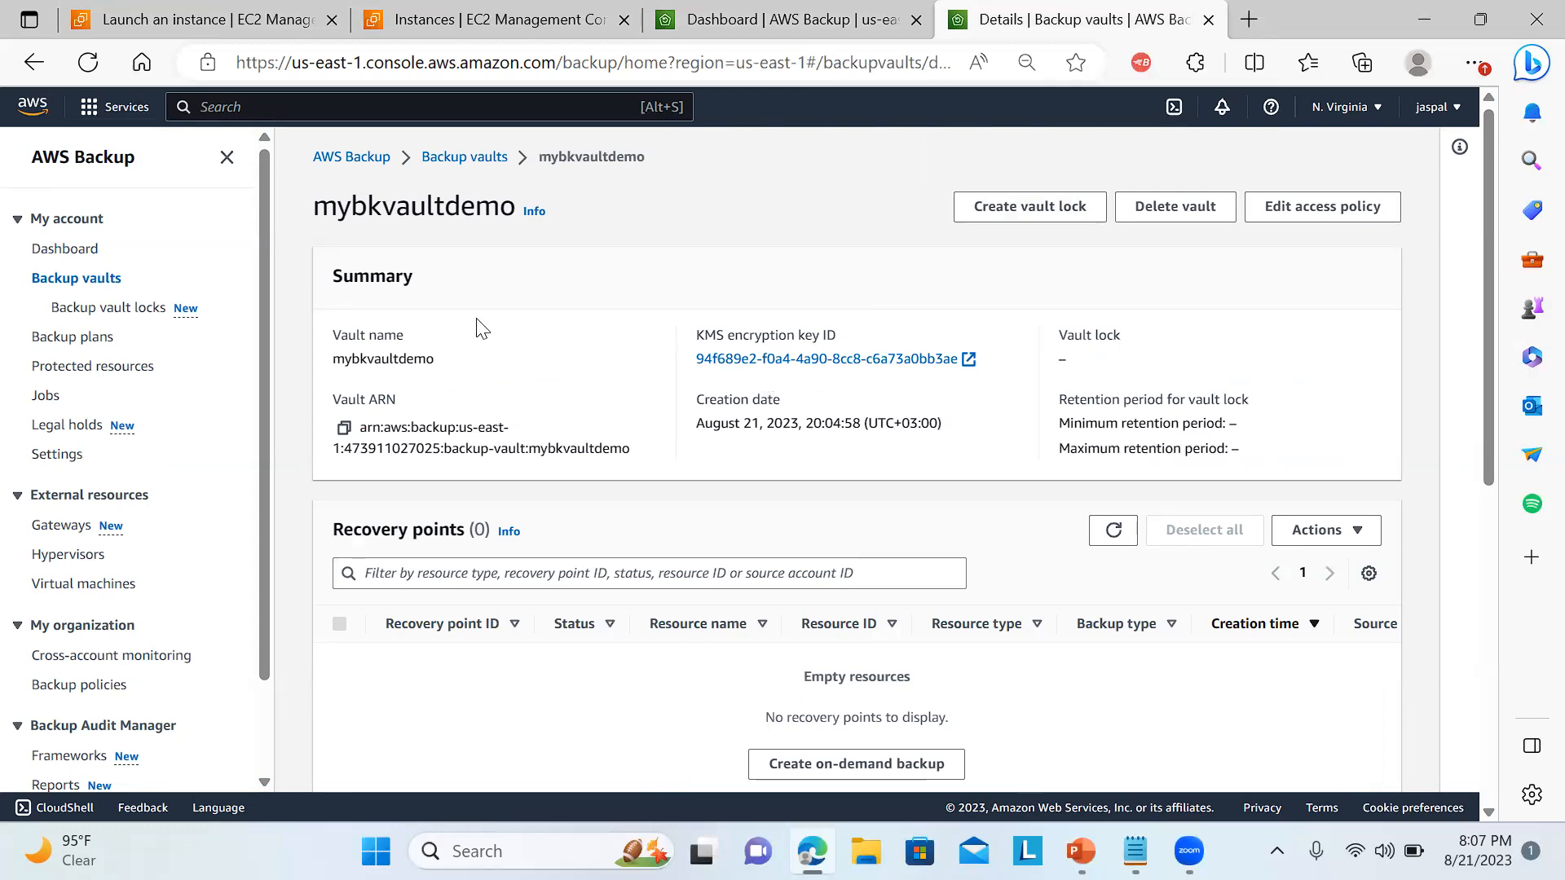
click(825, 10)
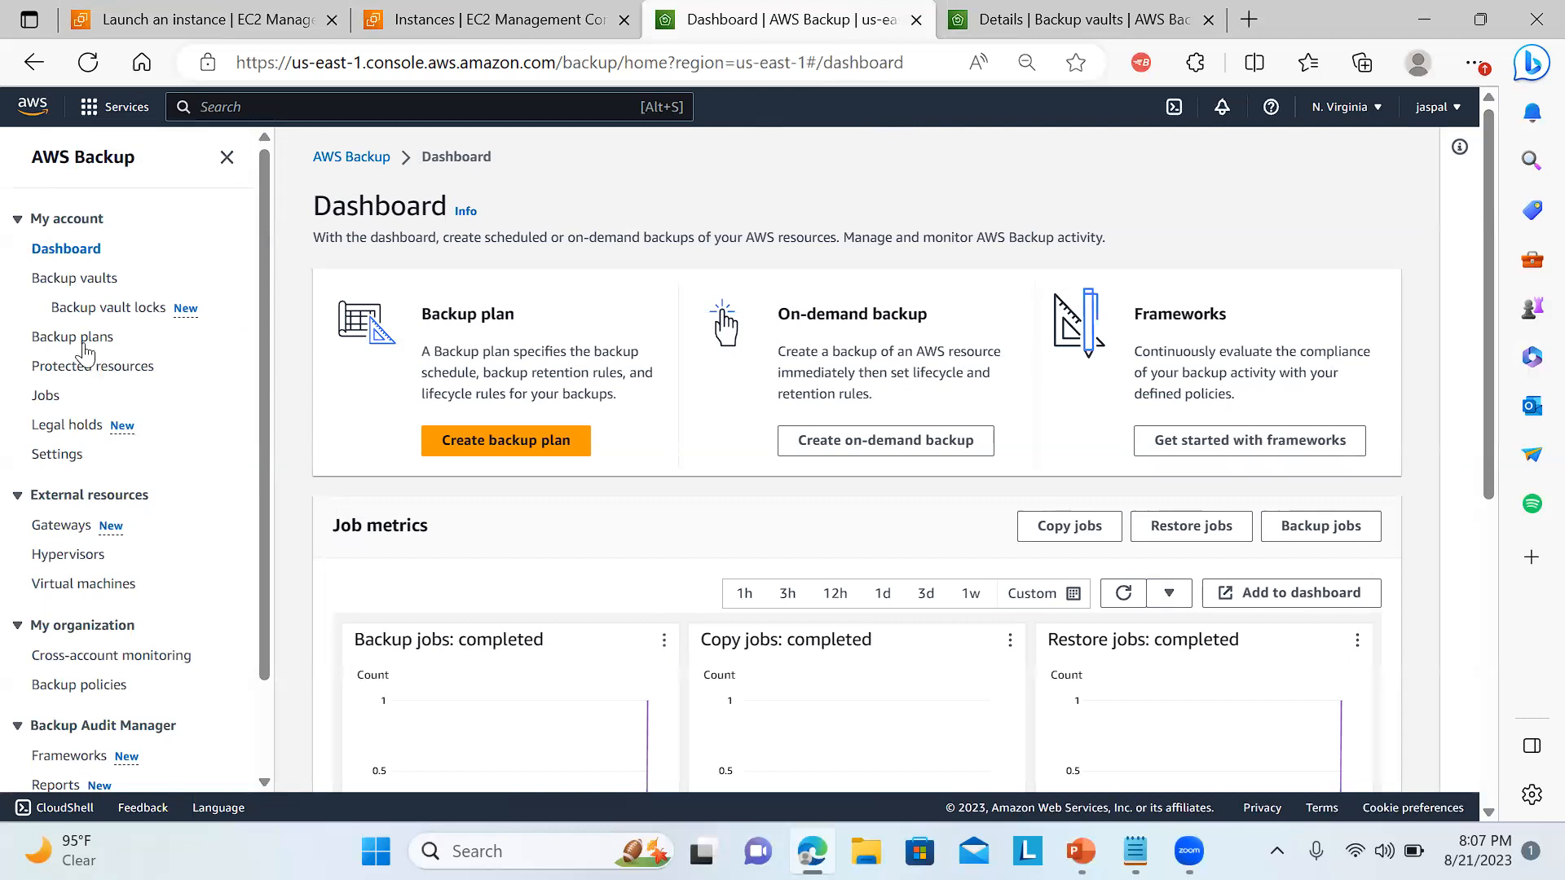
click(47, 393)
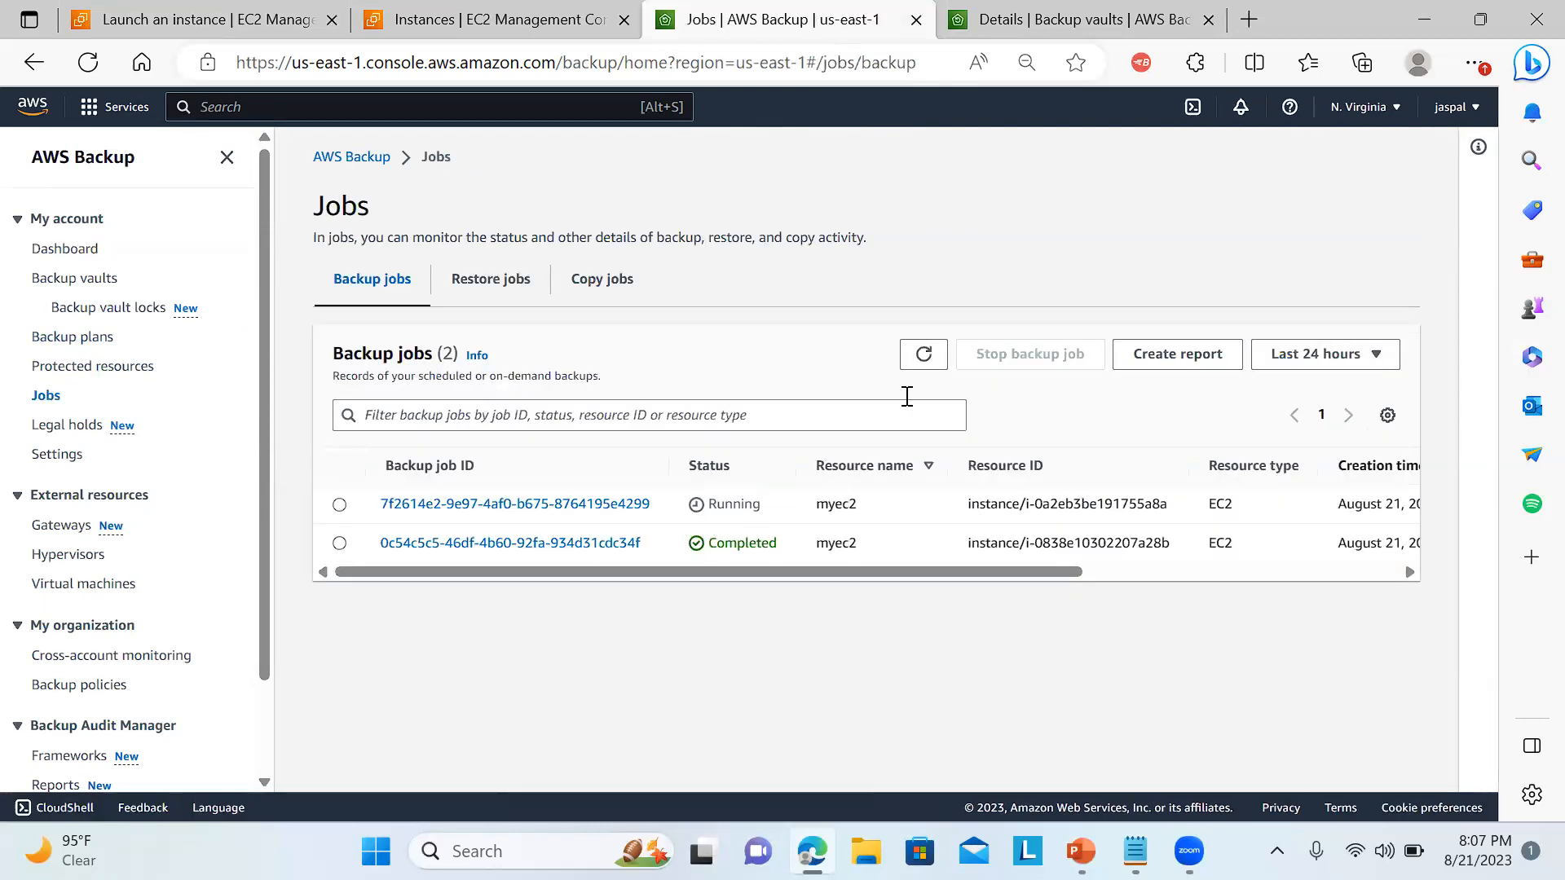
click(914, 365)
click(923, 359)
click(923, 359)
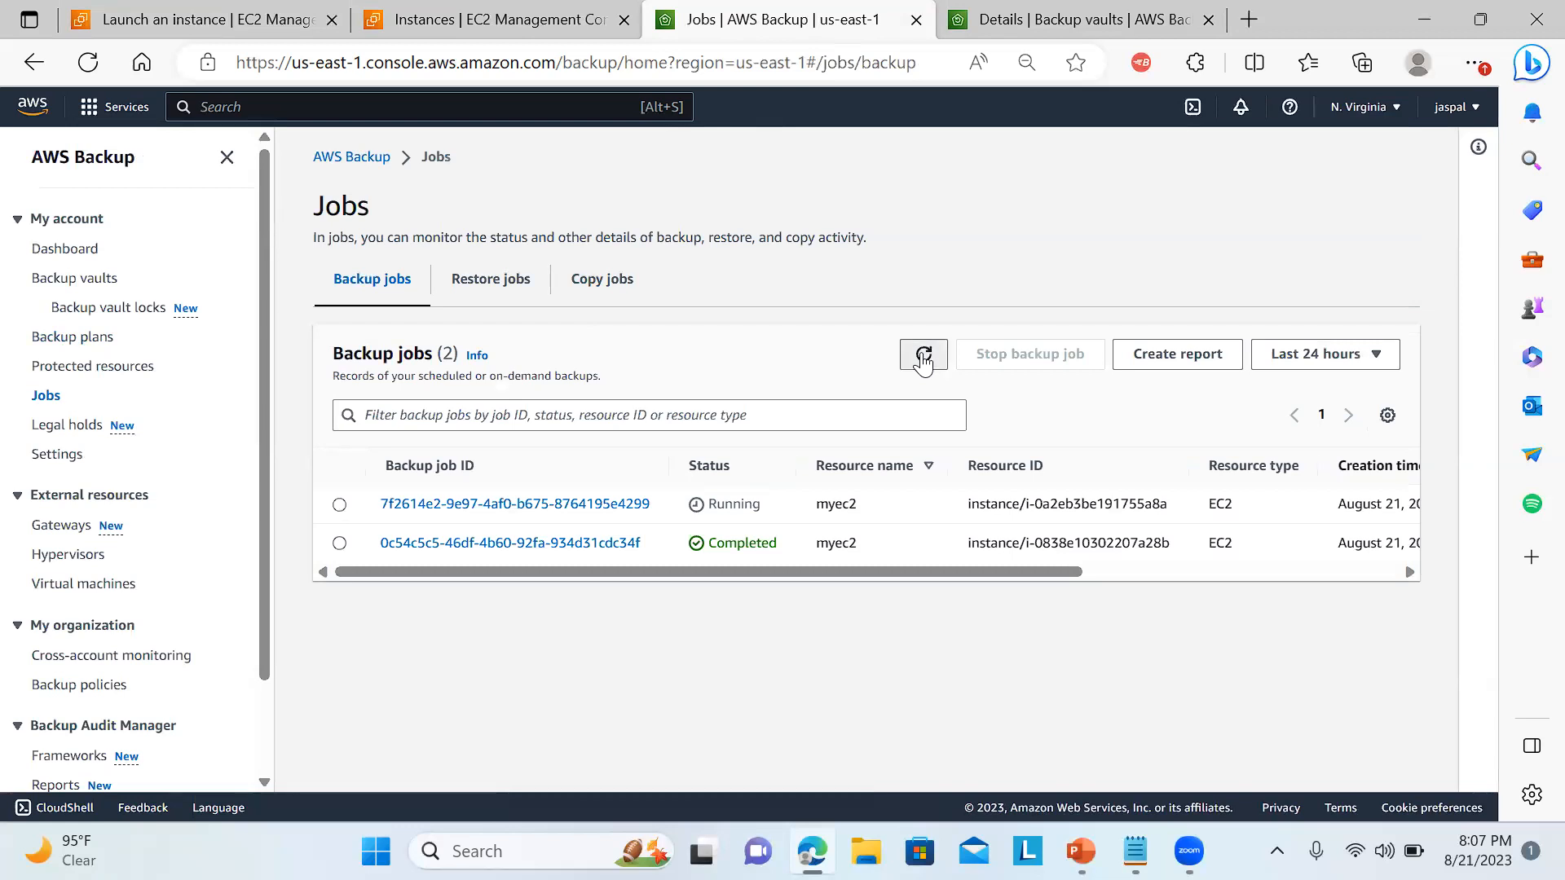
drag(789, 567, 698, 592)
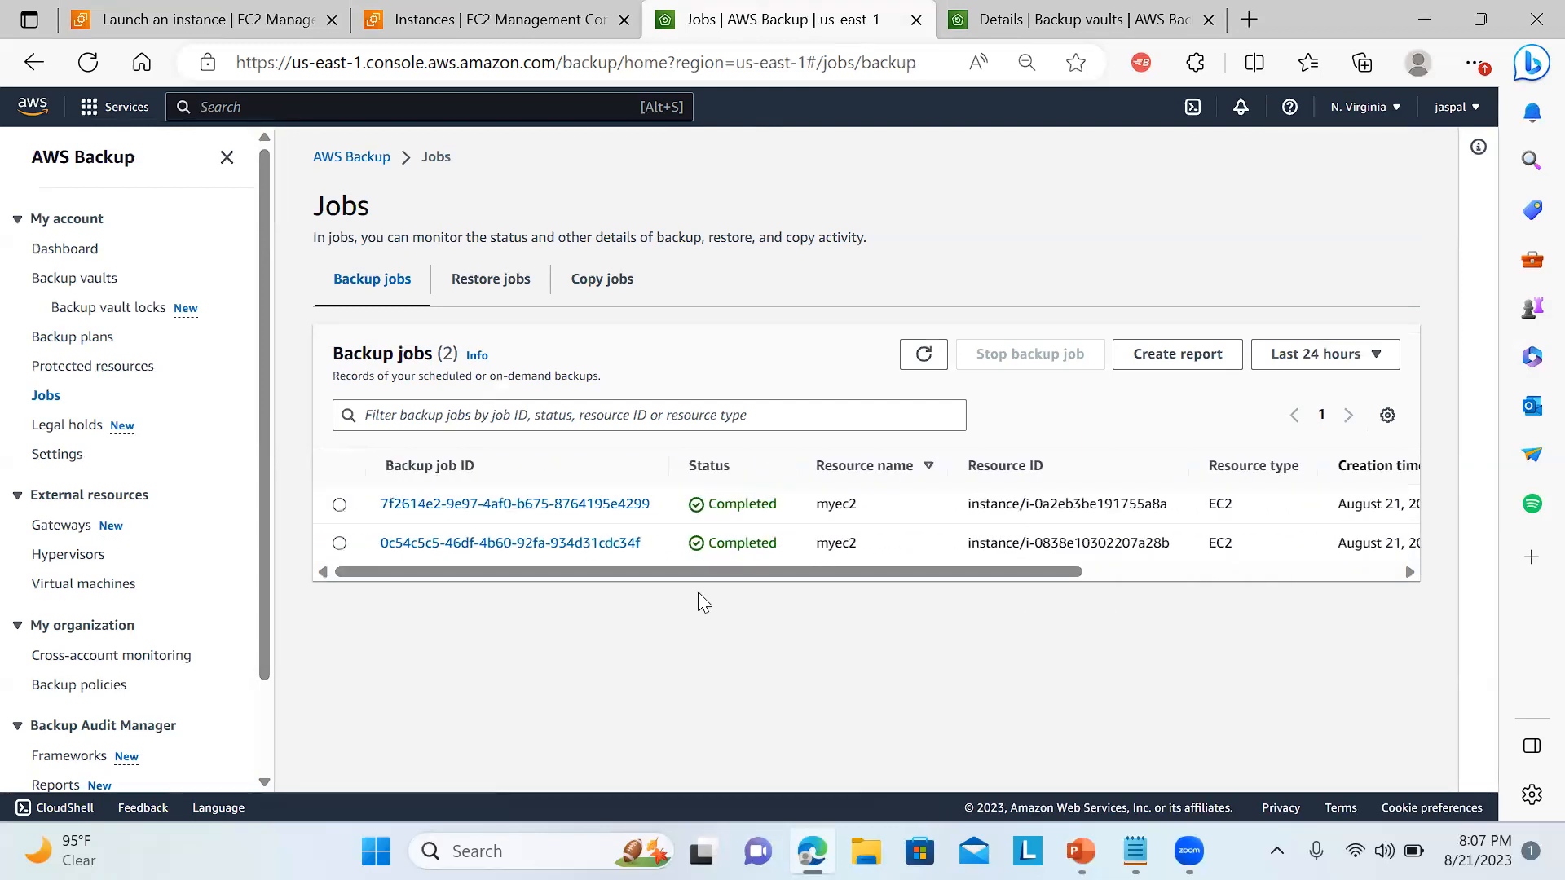
click(922, 371)
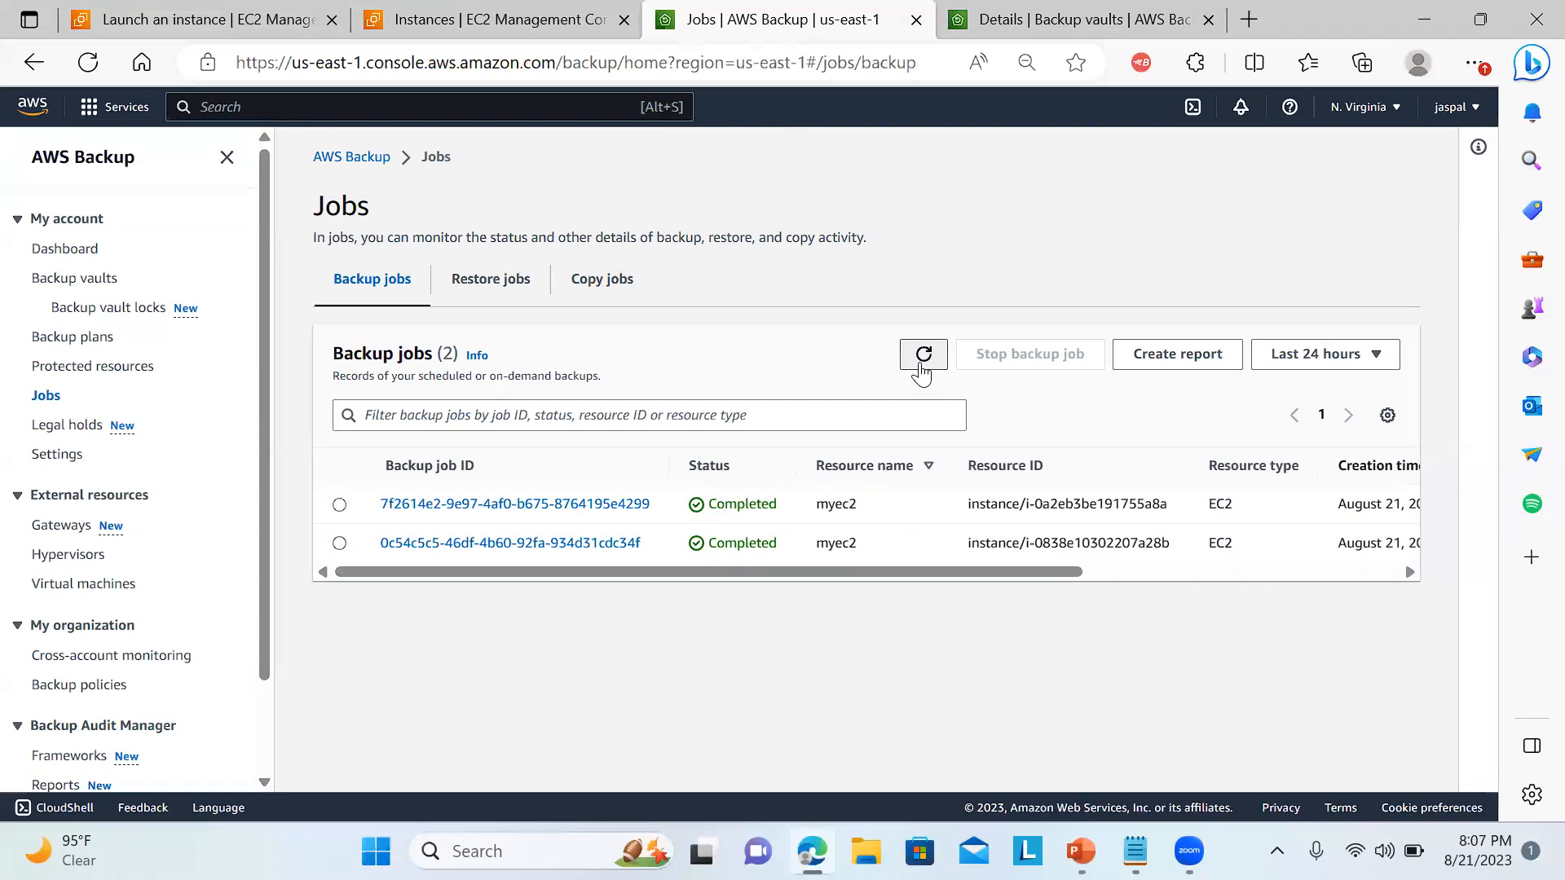
click(1140, 16)
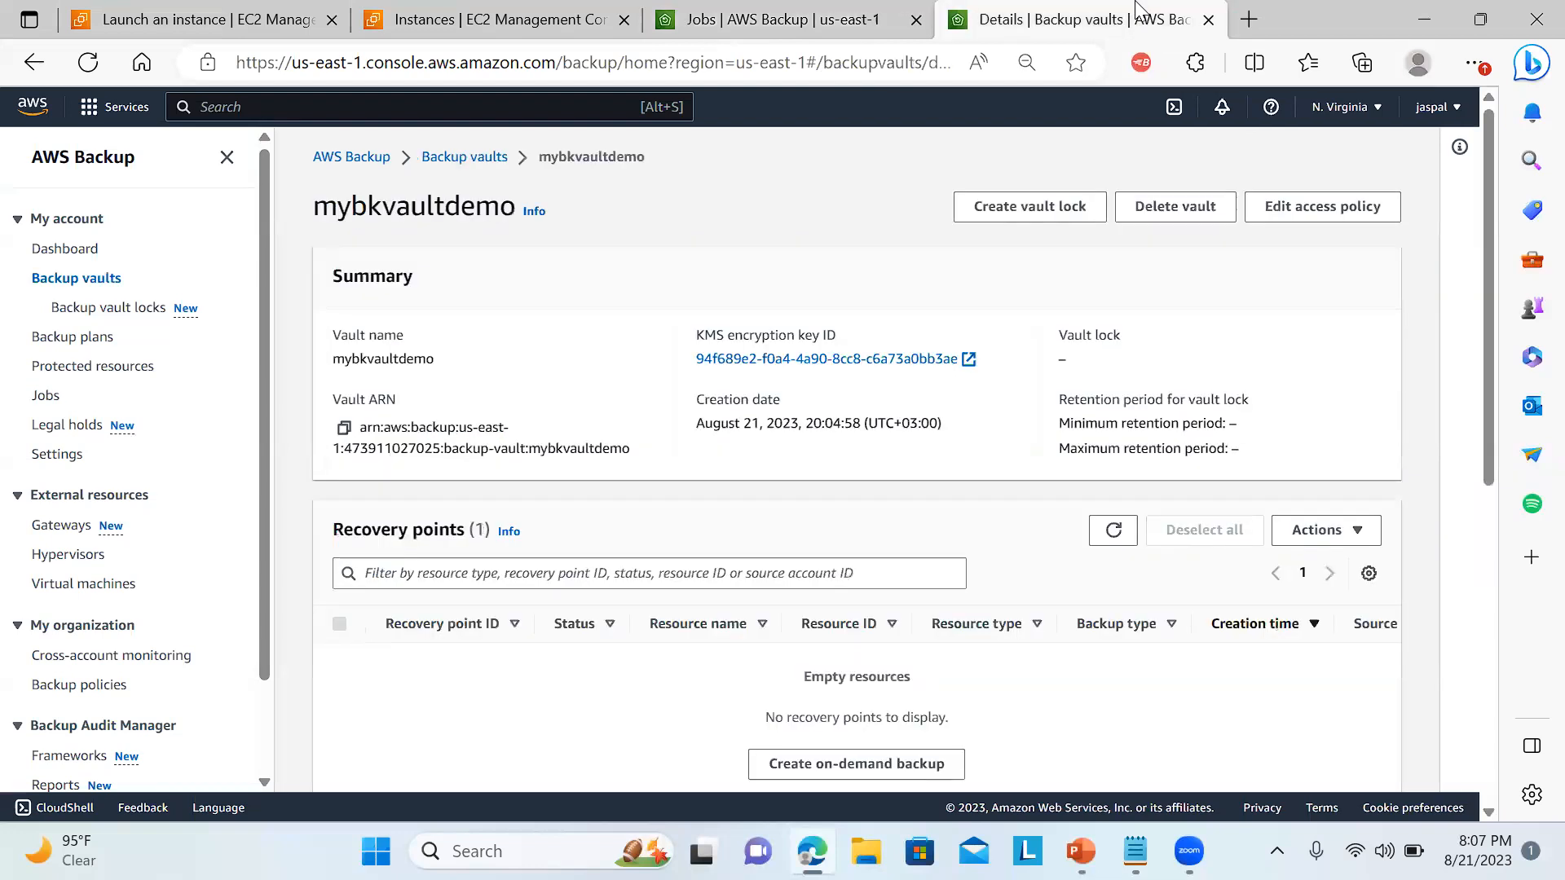
click(840, 10)
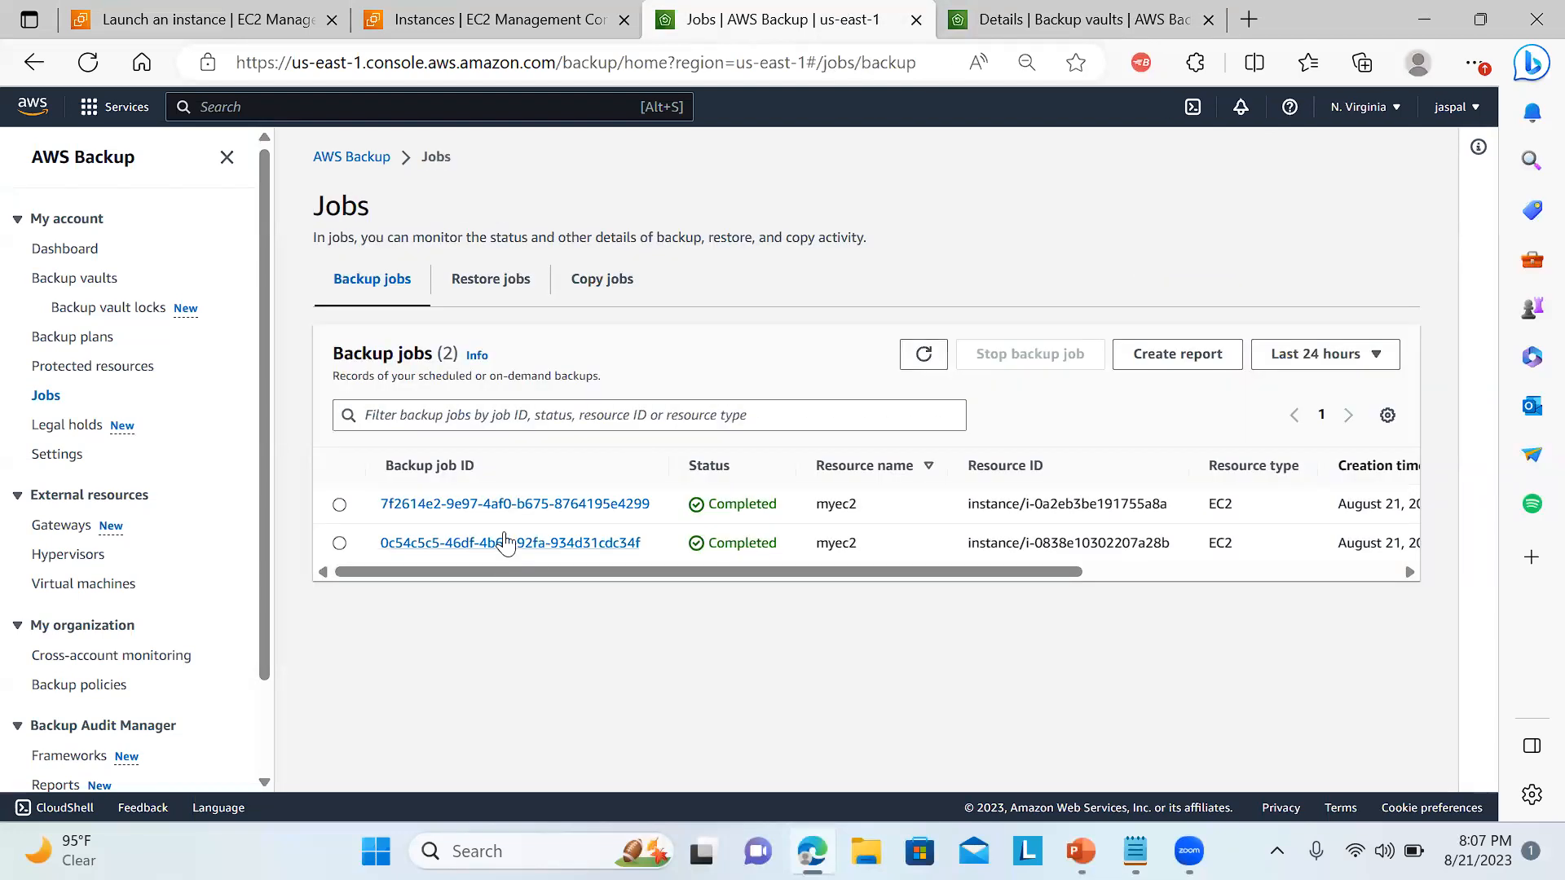
Open the recovery point of the latest myec2 backup job and review its details, backup summary, encryption and tags.
click(552, 505)
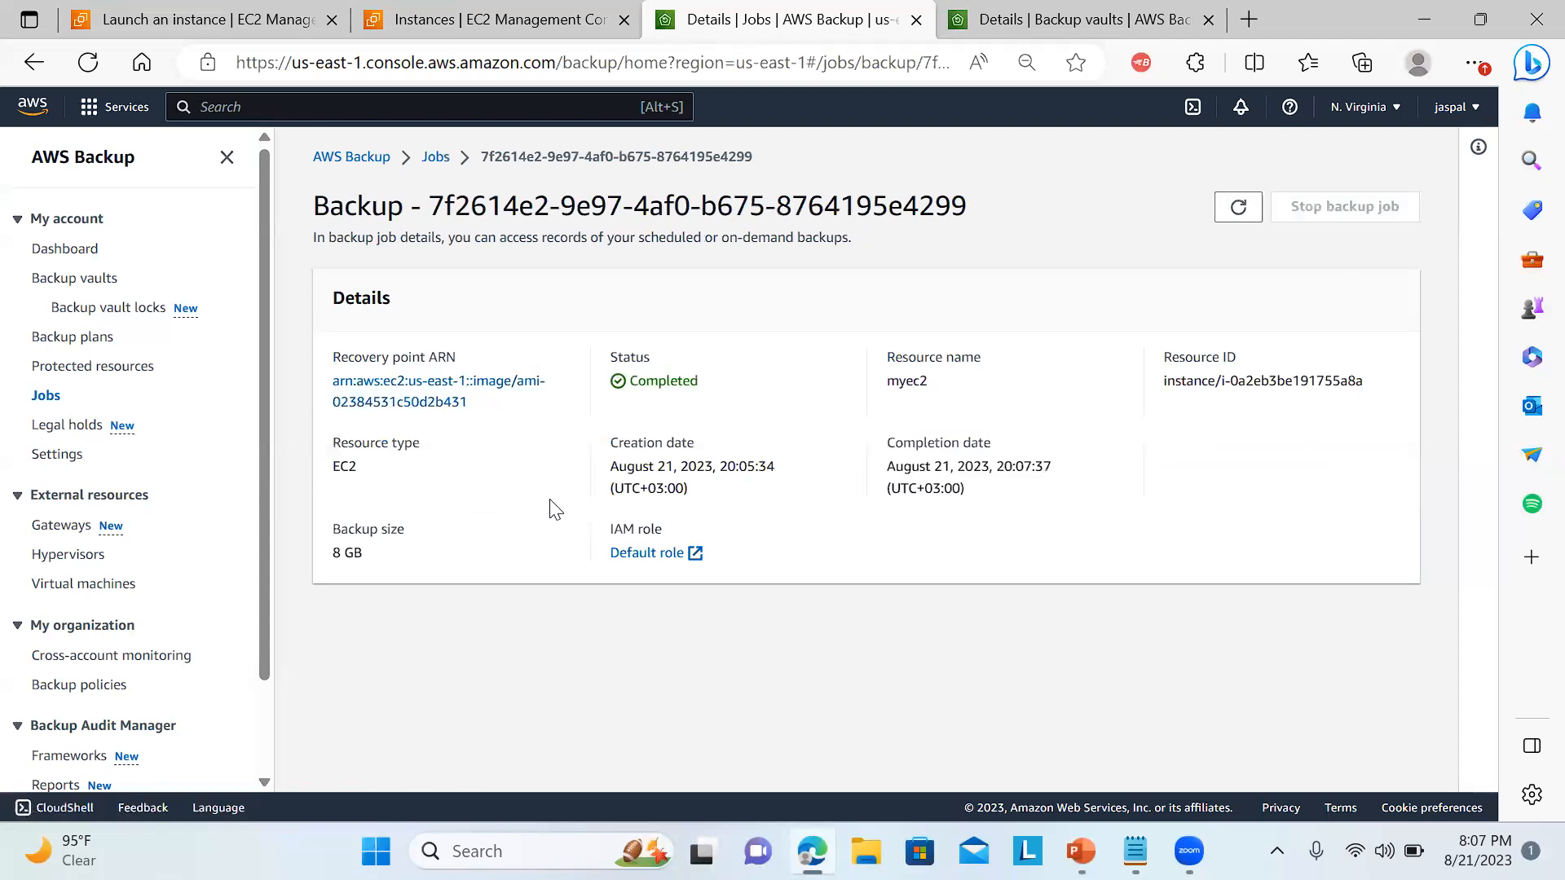
click(430, 405)
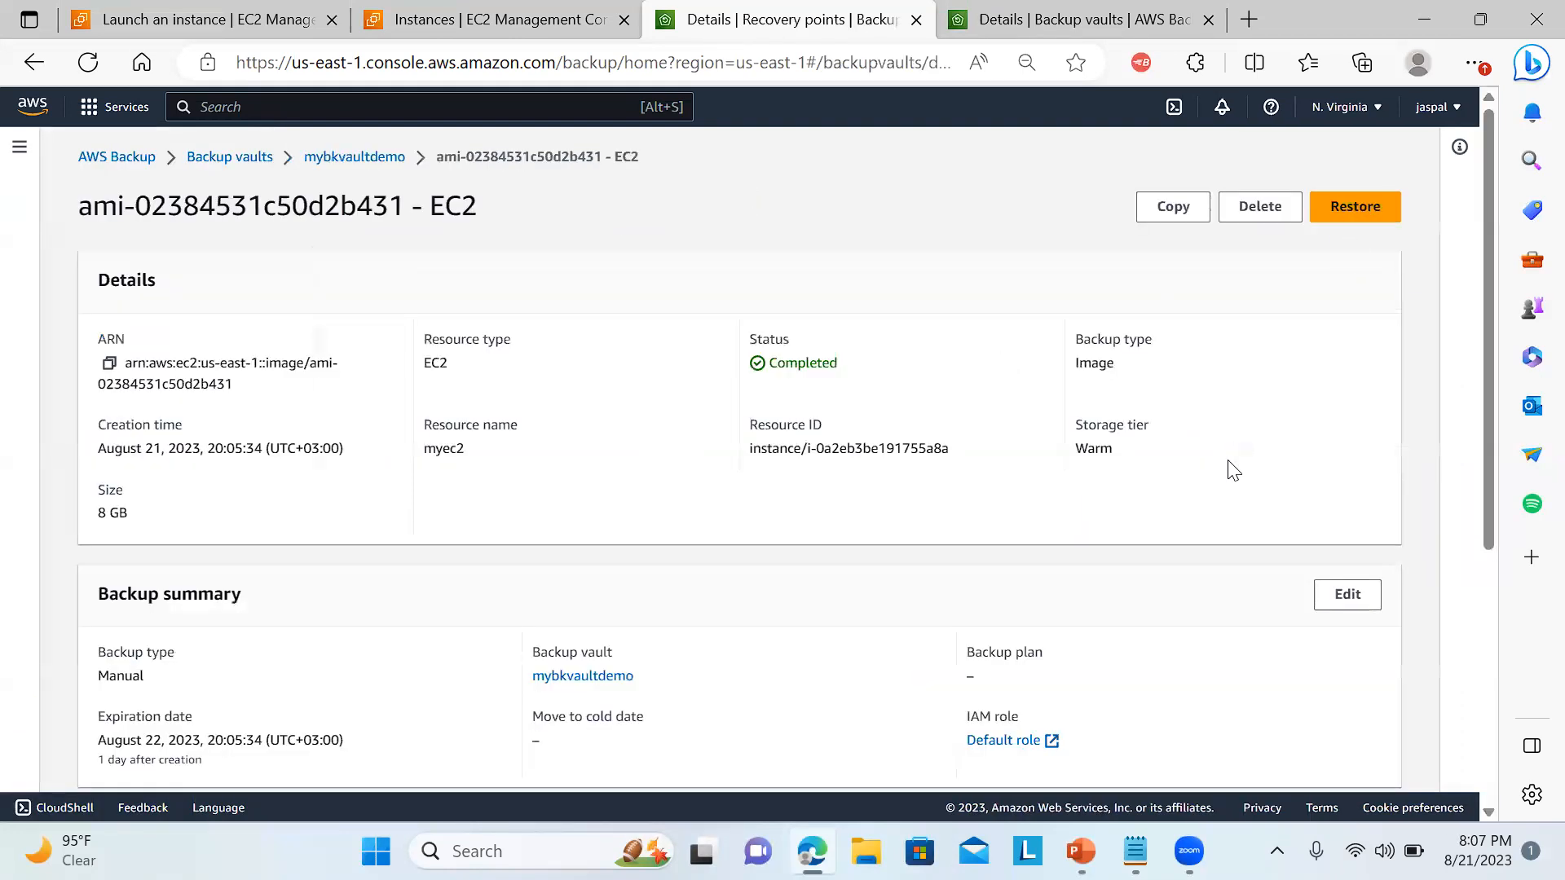
drag(1487, 352, 1459, 640)
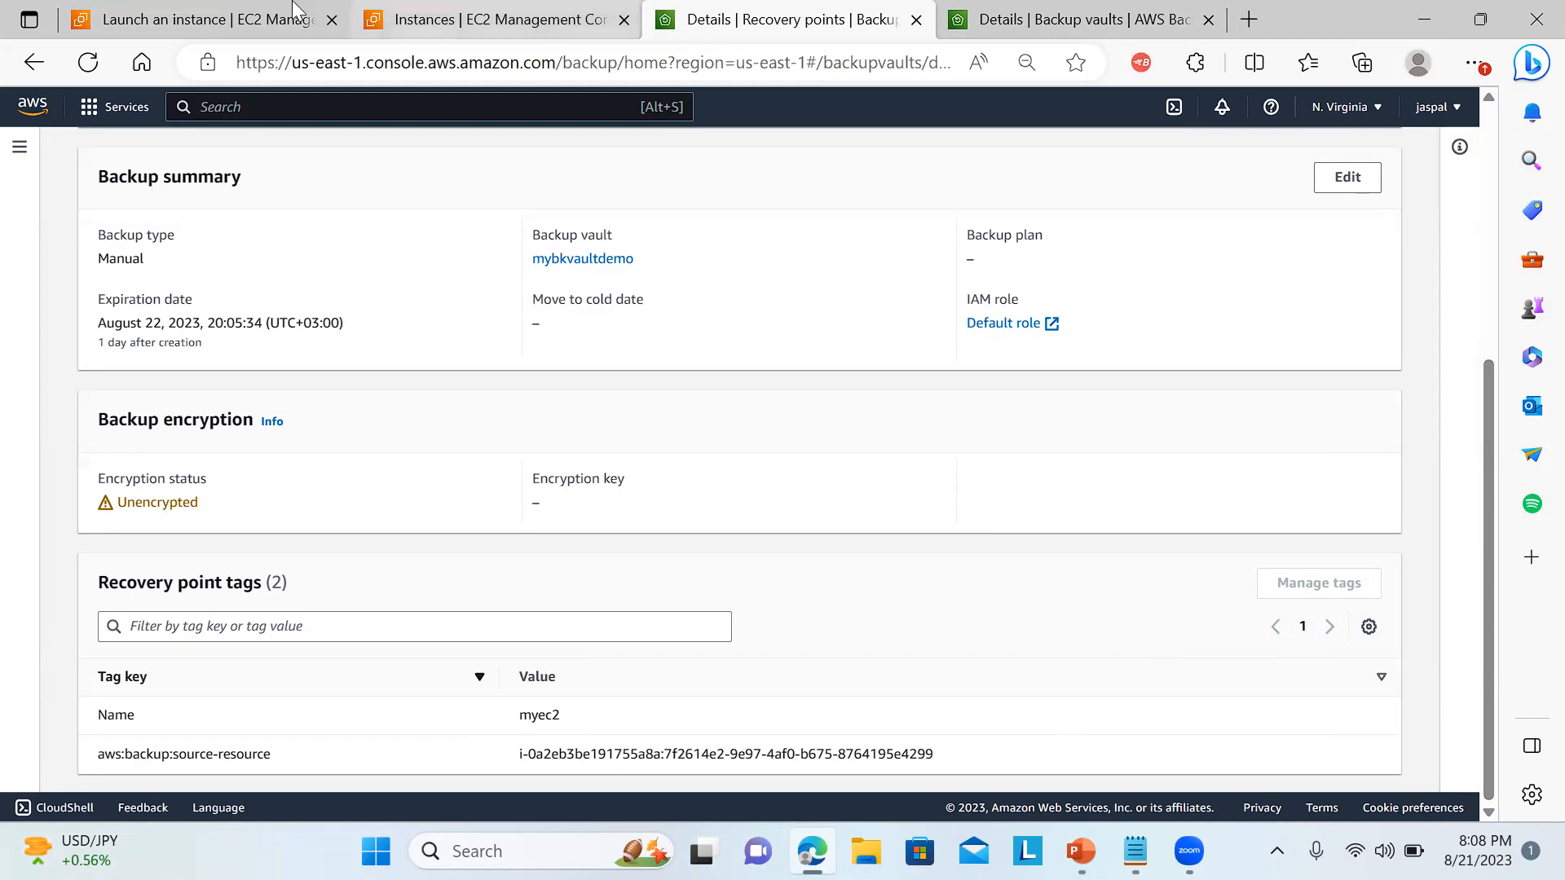
Terminate the running myec2 instance in EC2, and list the running instances from the EC2 Dashboard.
click(260, 23)
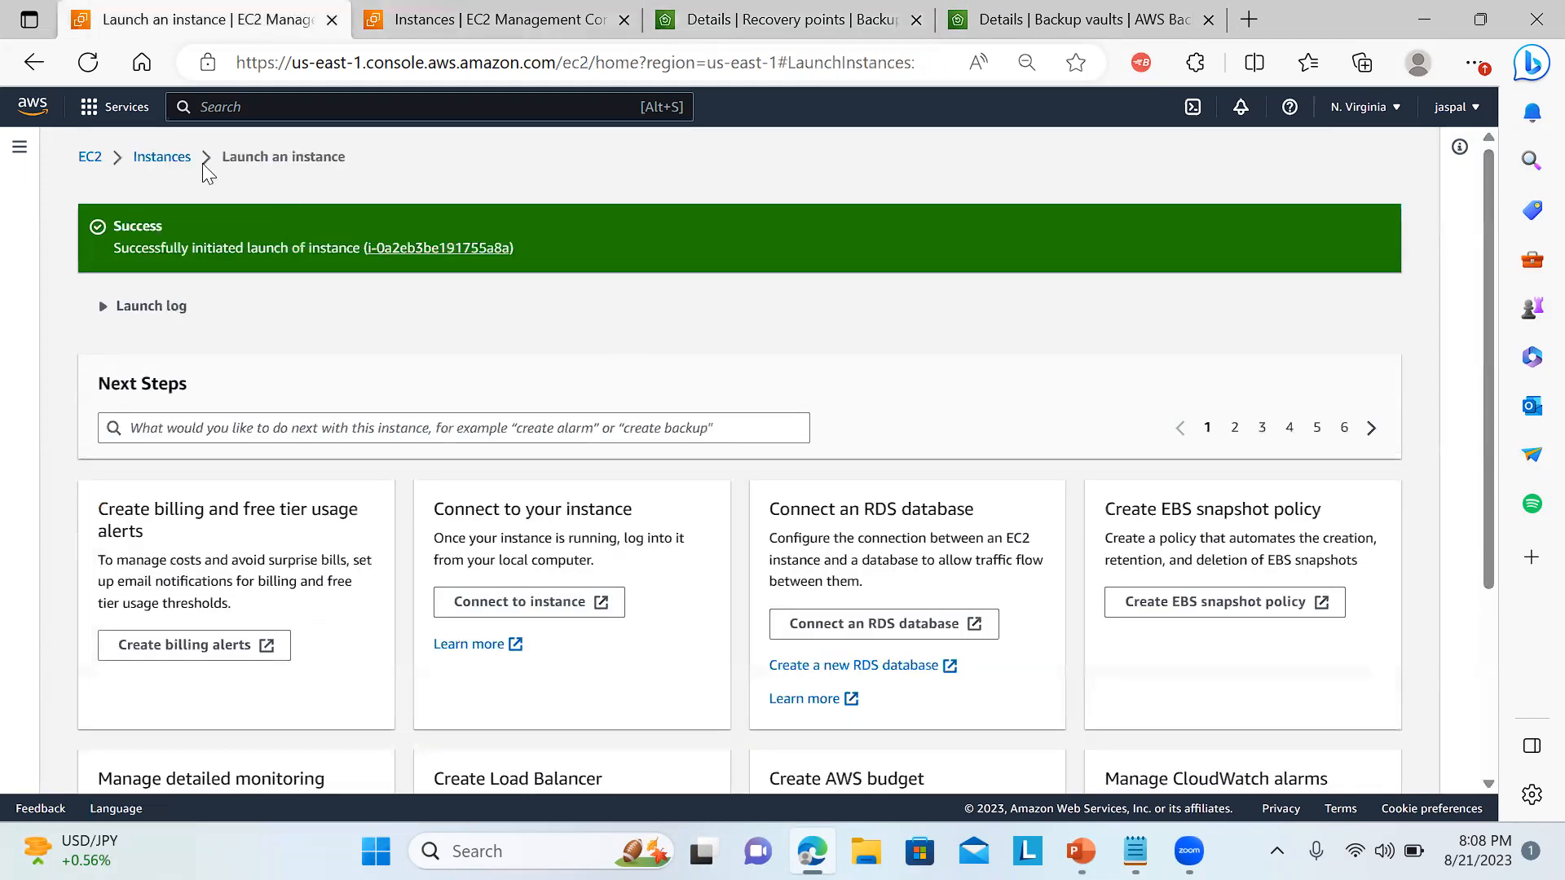
click(171, 160)
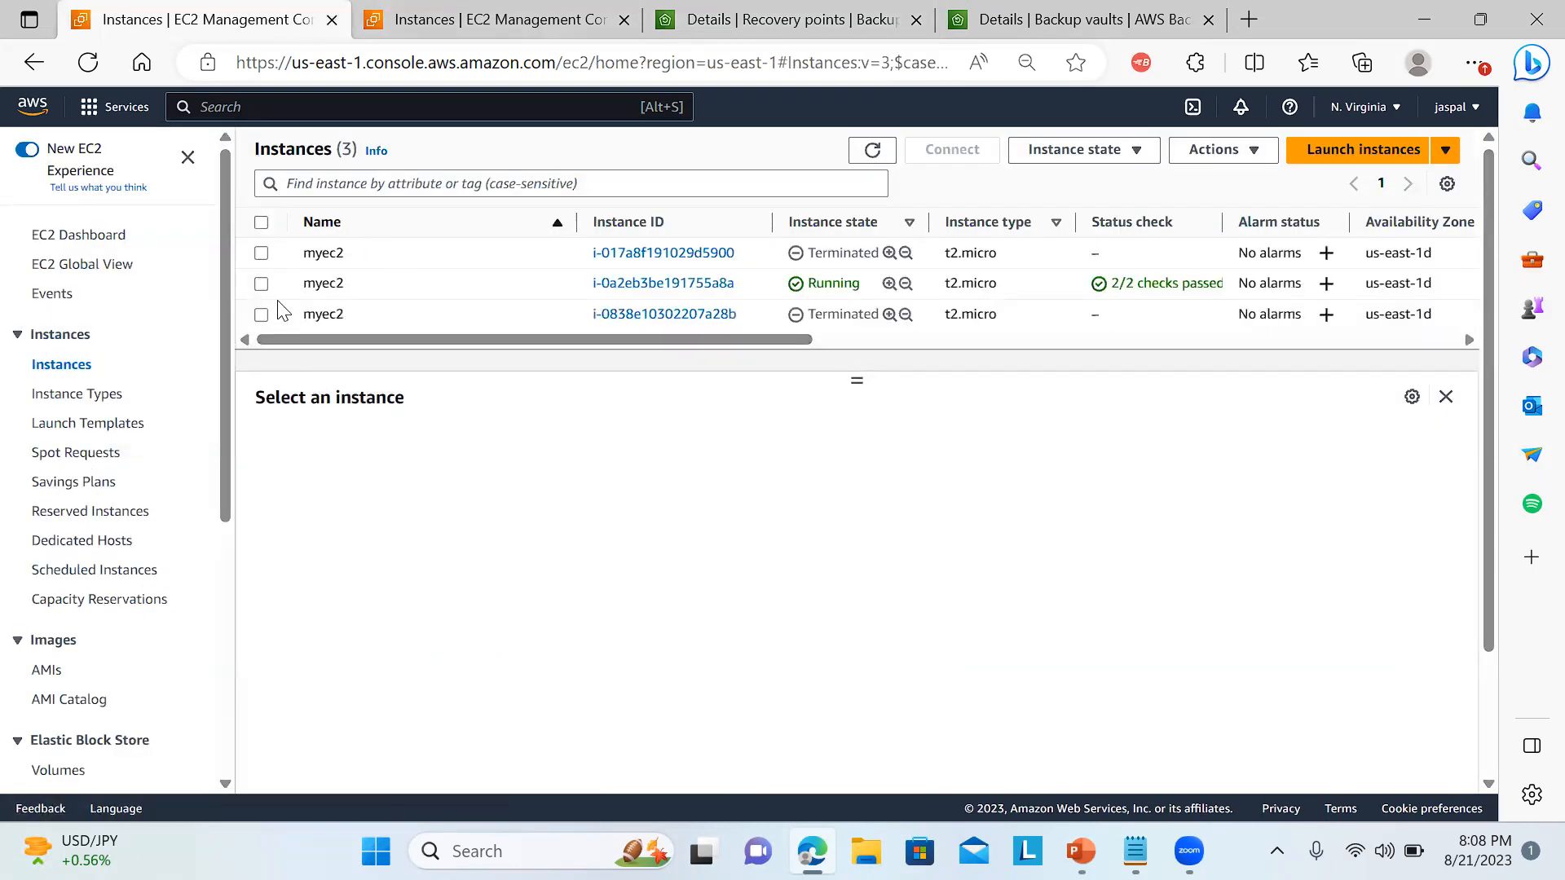
click(261, 283)
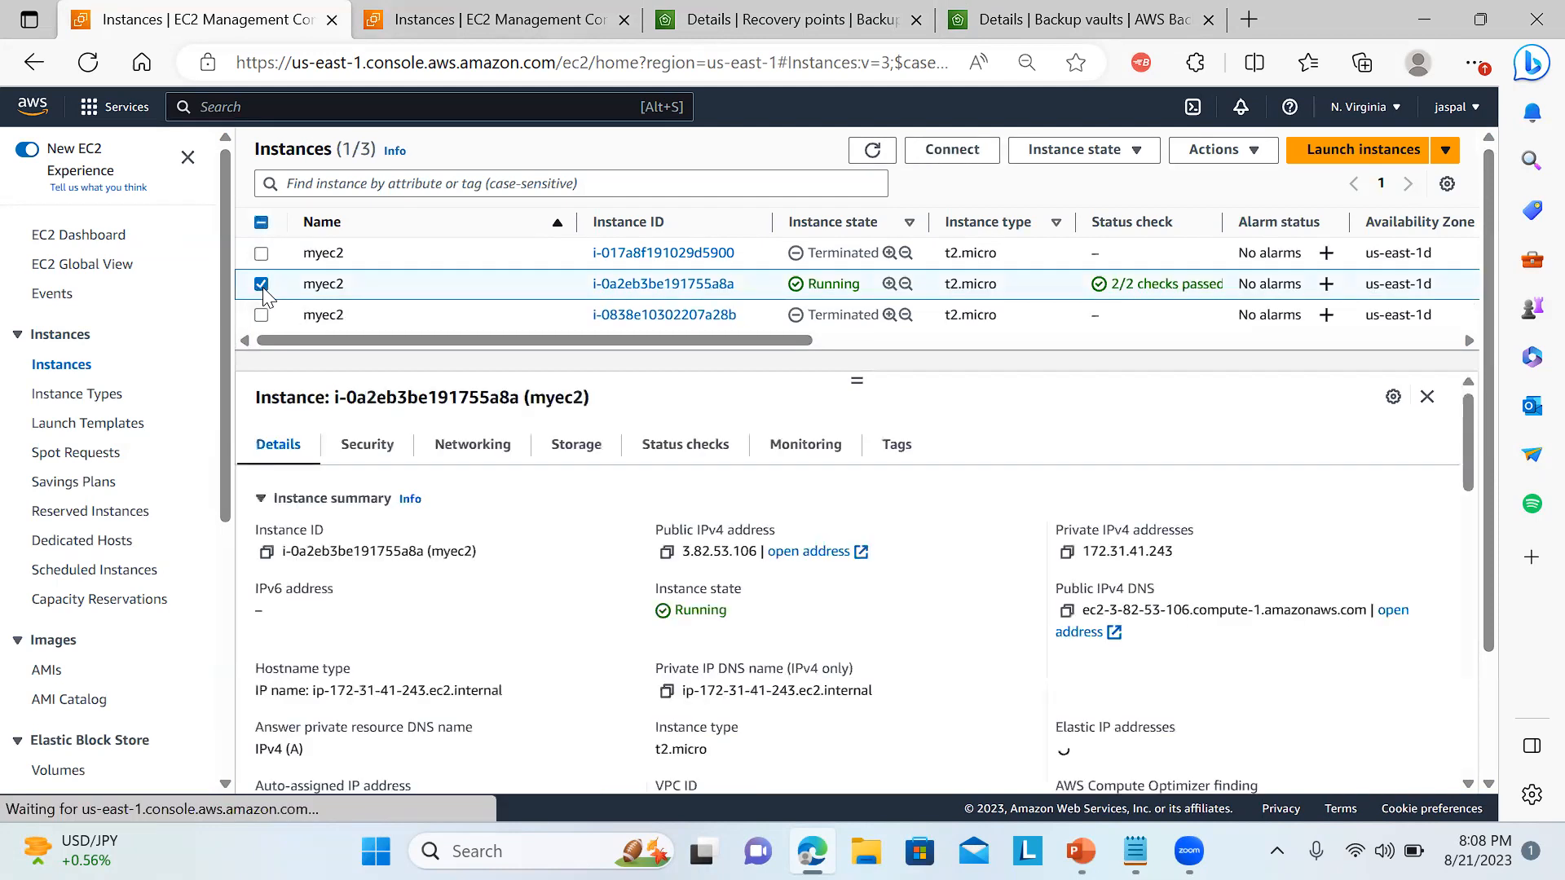
click(1080, 155)
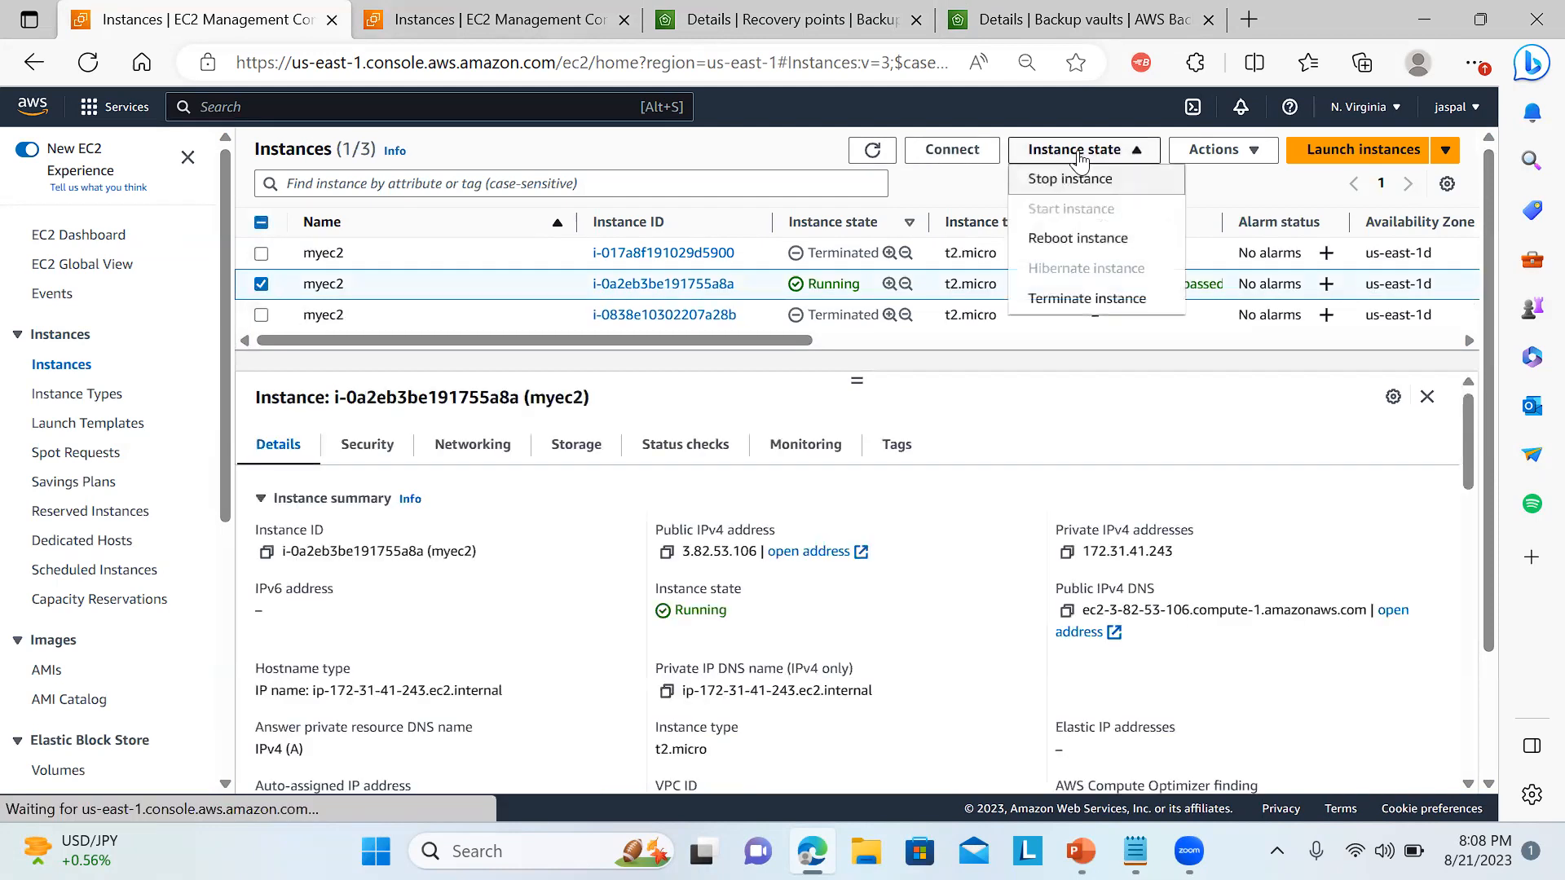
click(1052, 300)
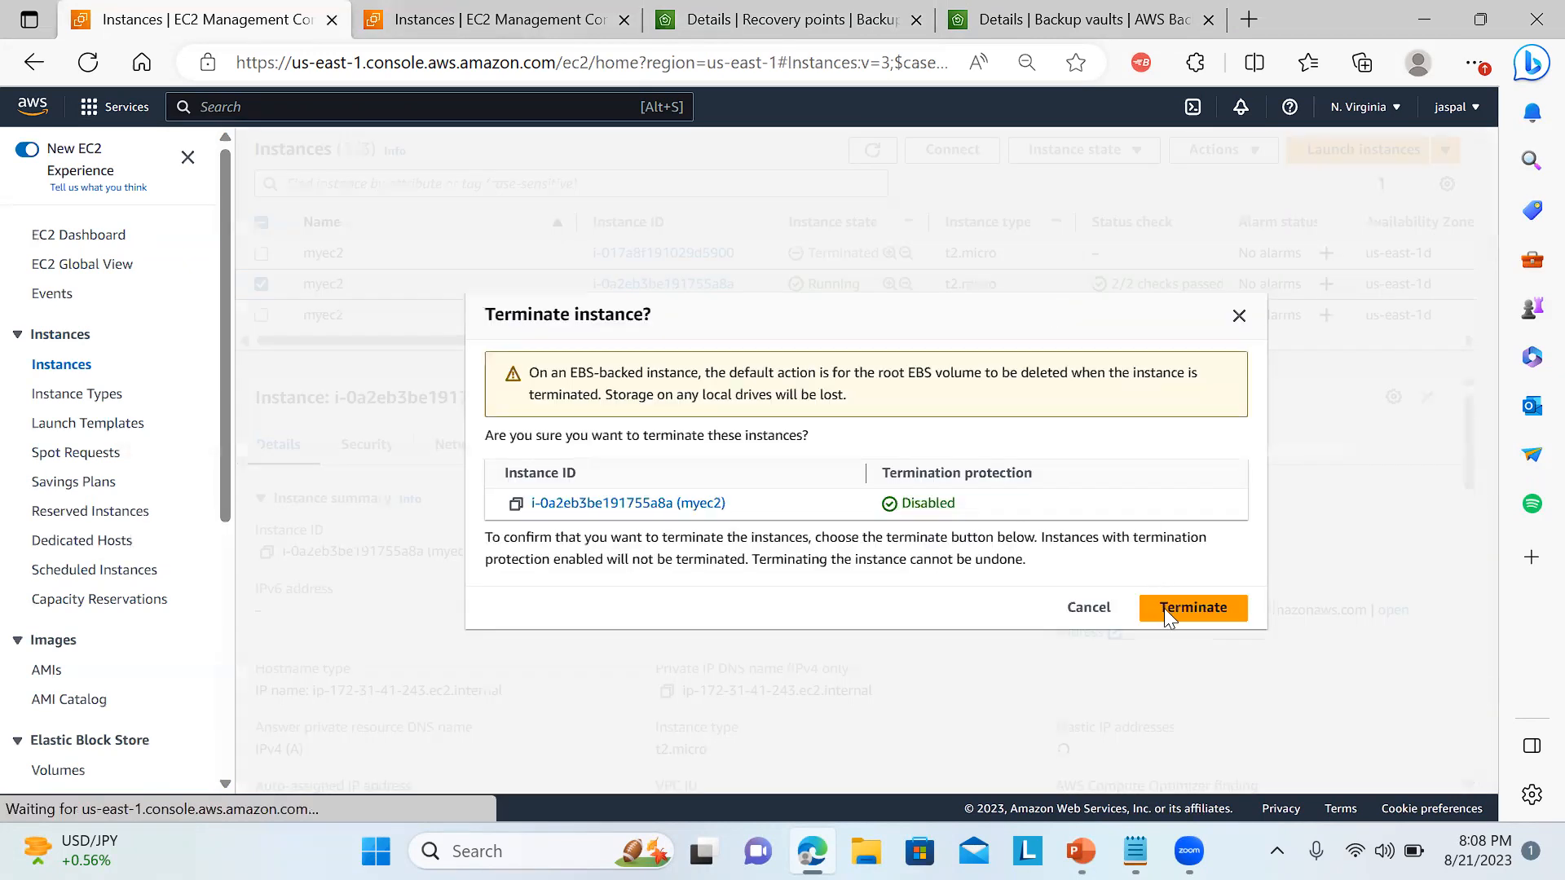
click(1164, 608)
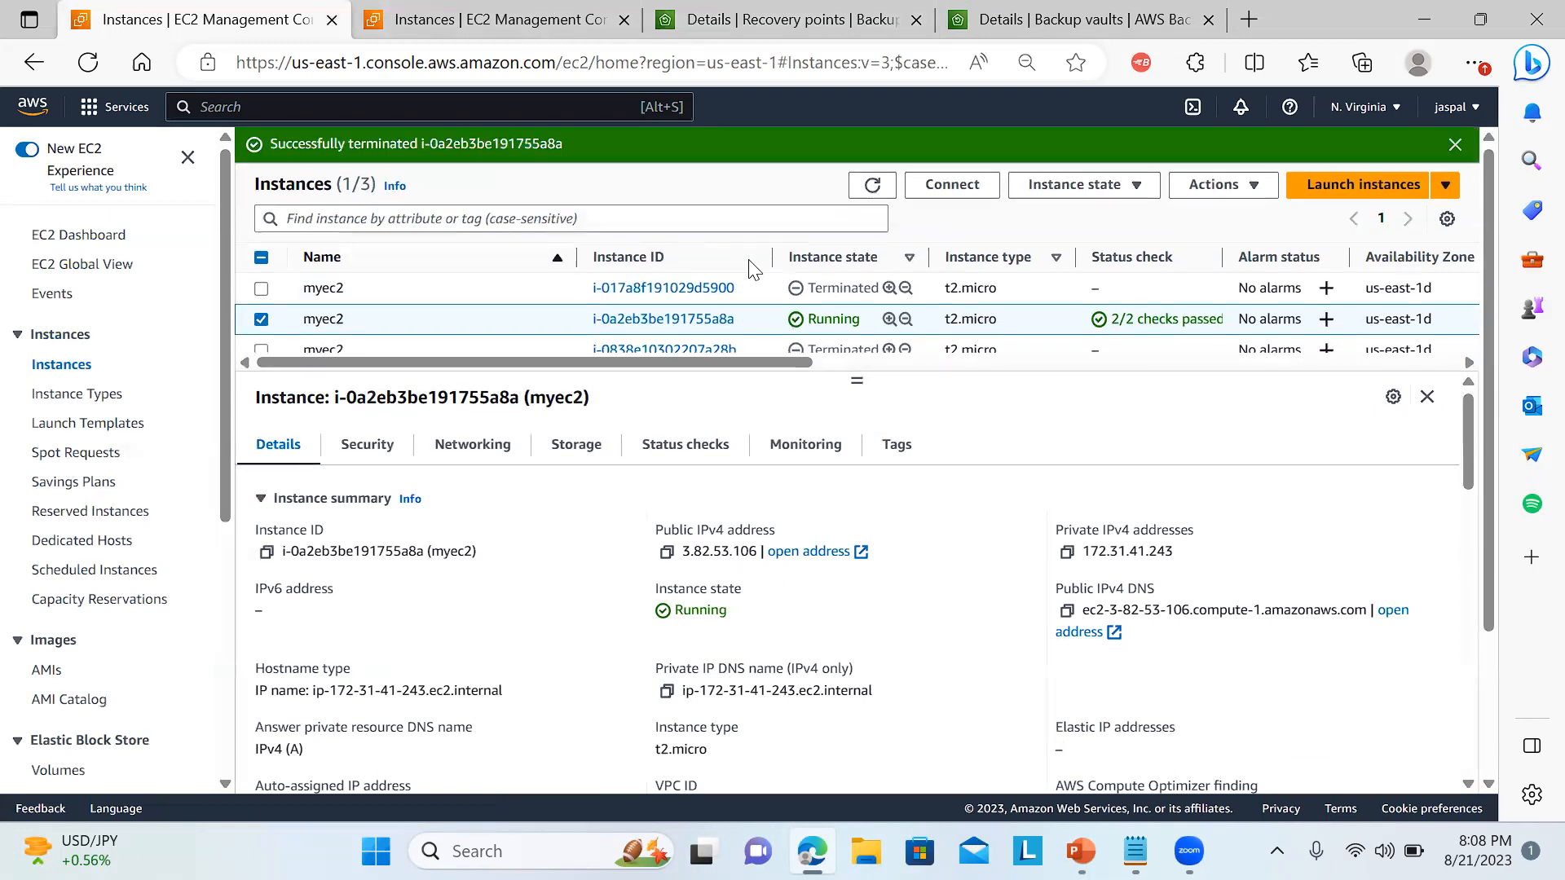
click(1456, 146)
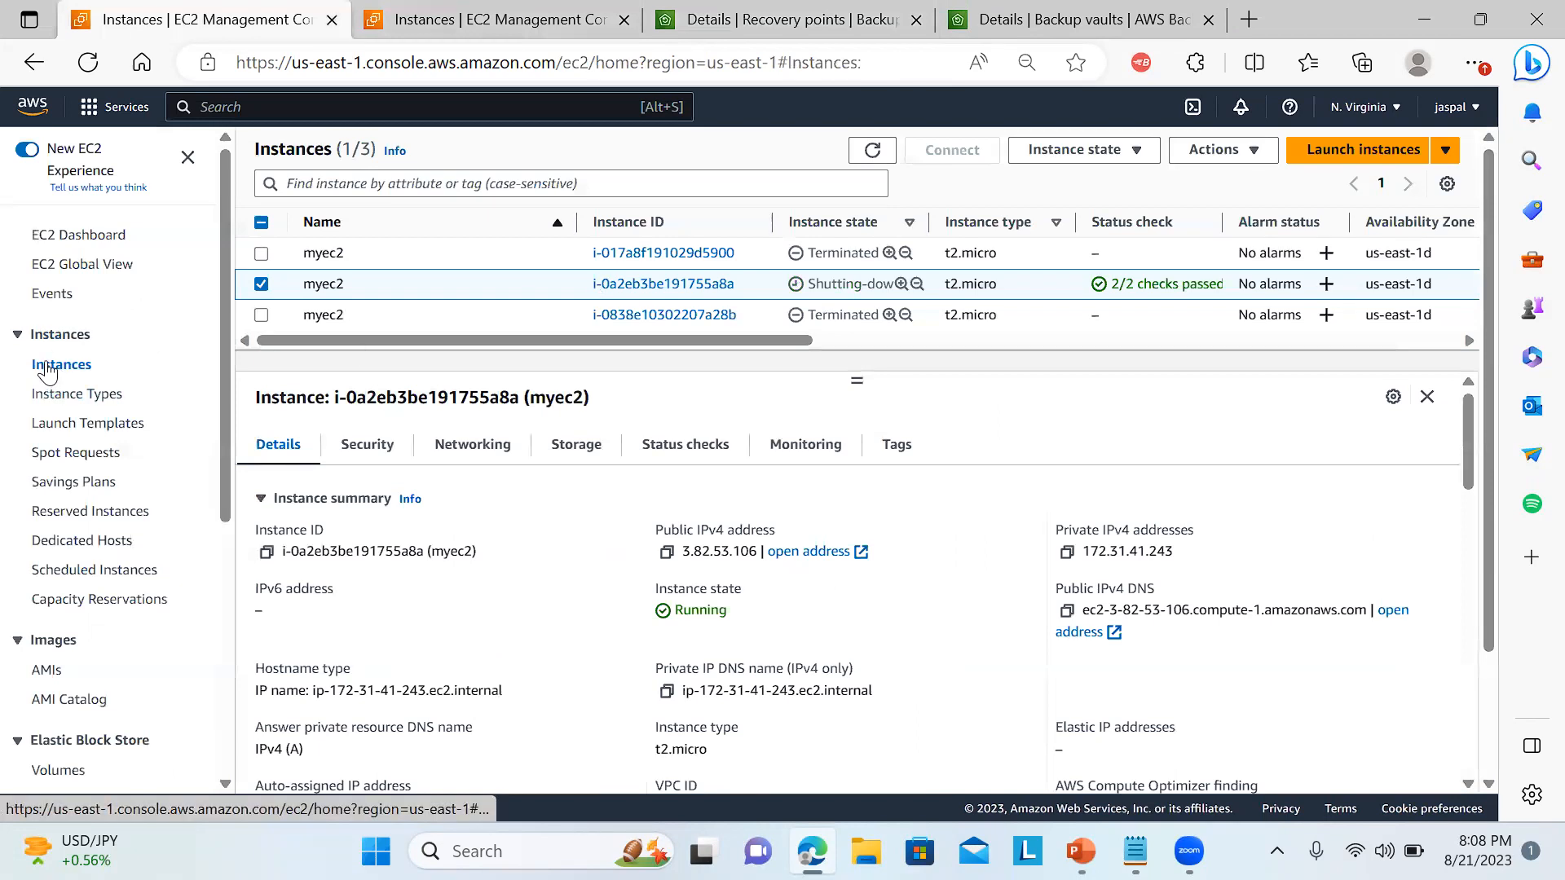
click(89, 238)
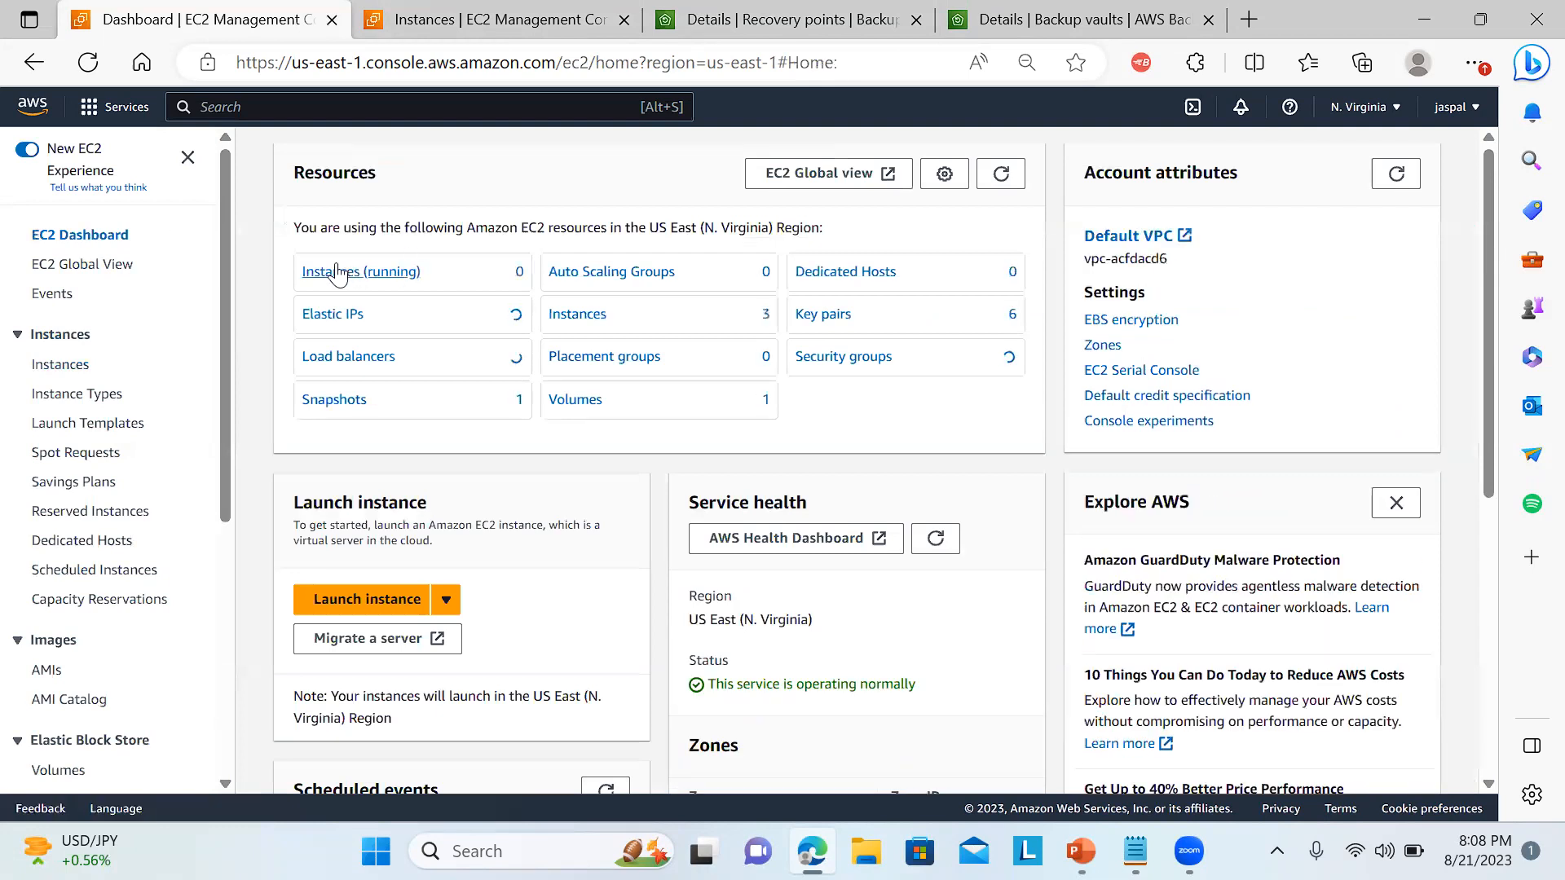
click(336, 273)
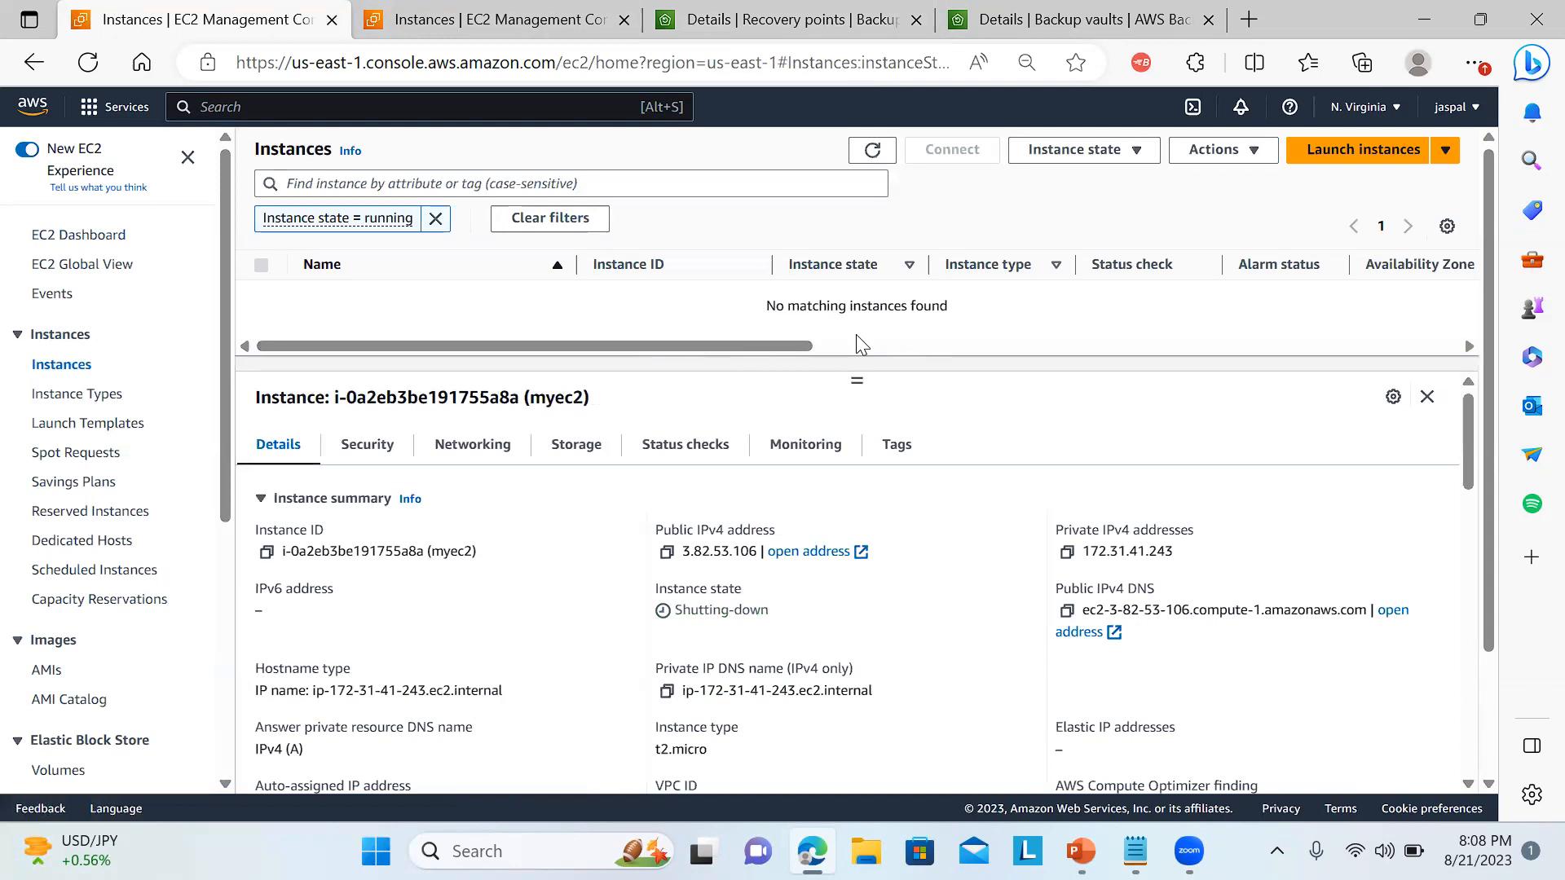
Back in the recovery point in AWS Backup, restore the backup as a t2.micro instance with the default network settings and default restore role.
click(1111, 10)
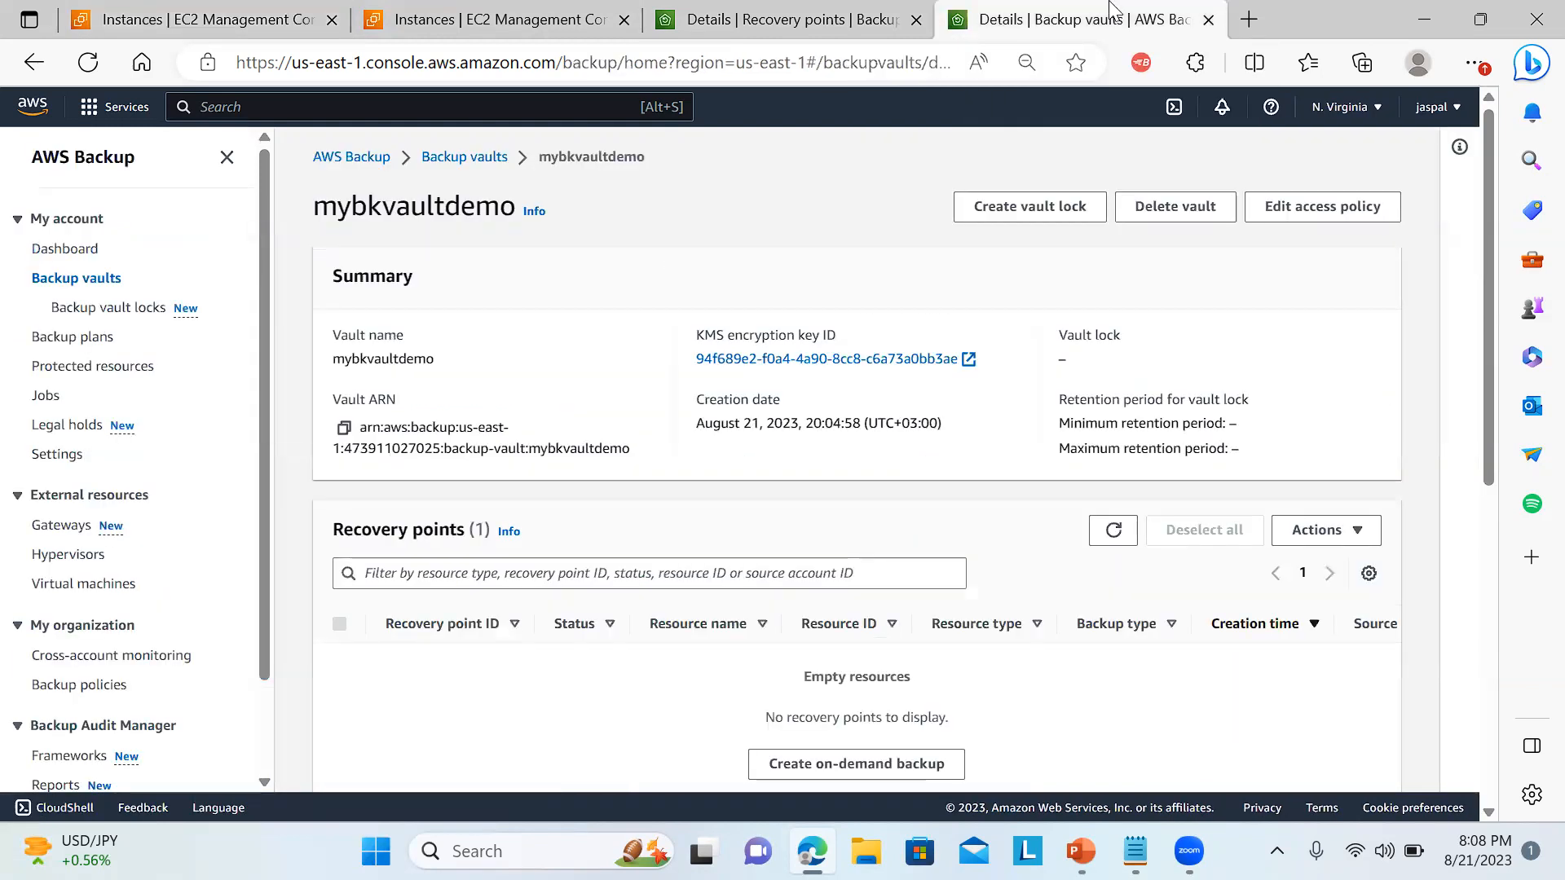
click(826, 10)
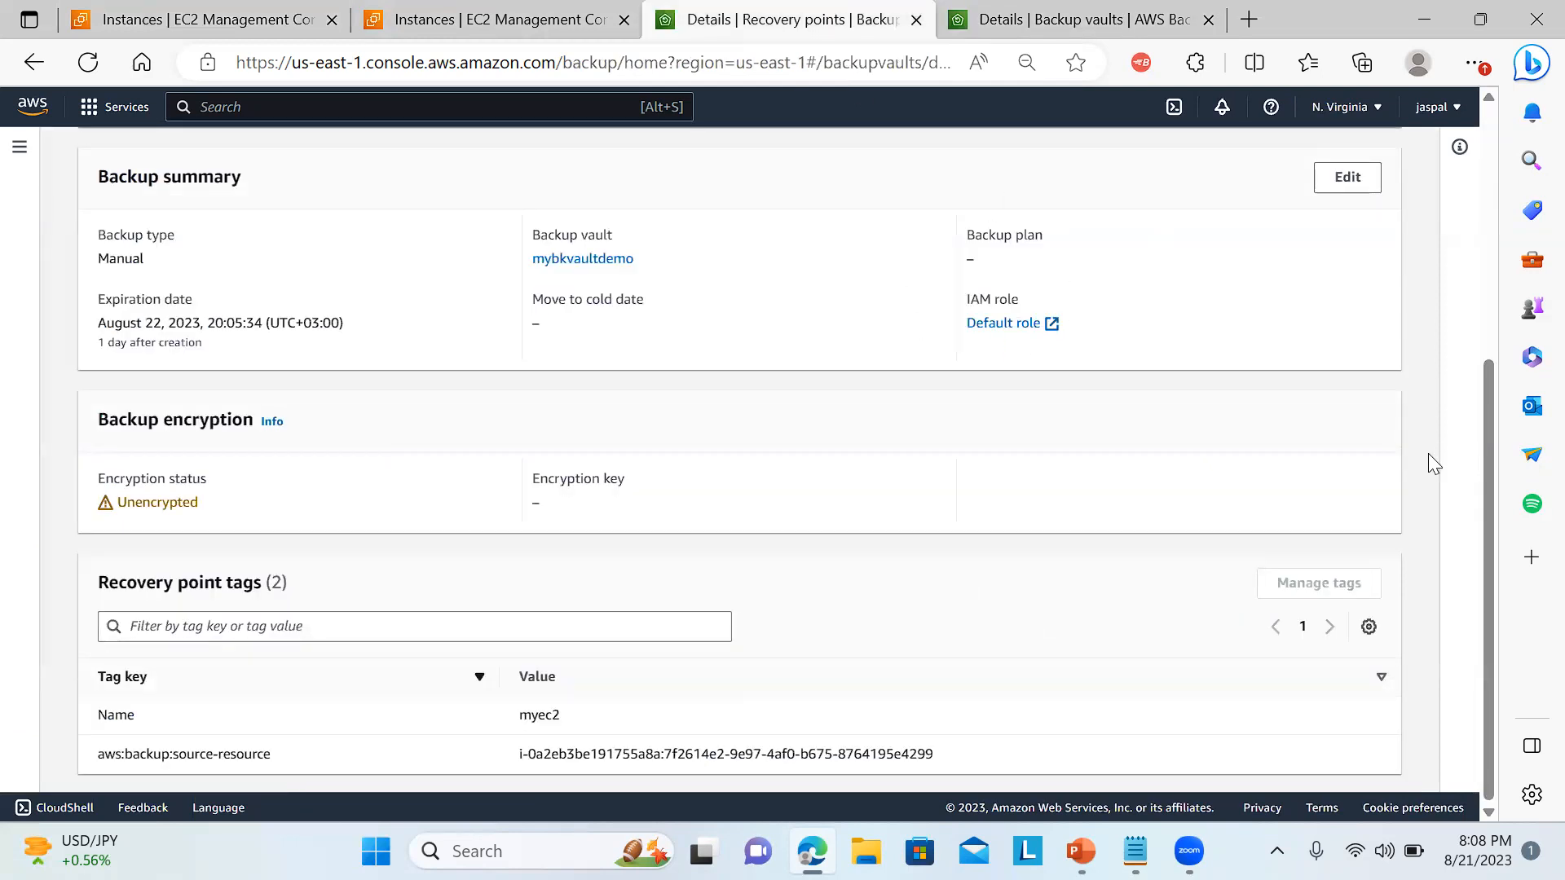
drag(1493, 519, 1482, 196)
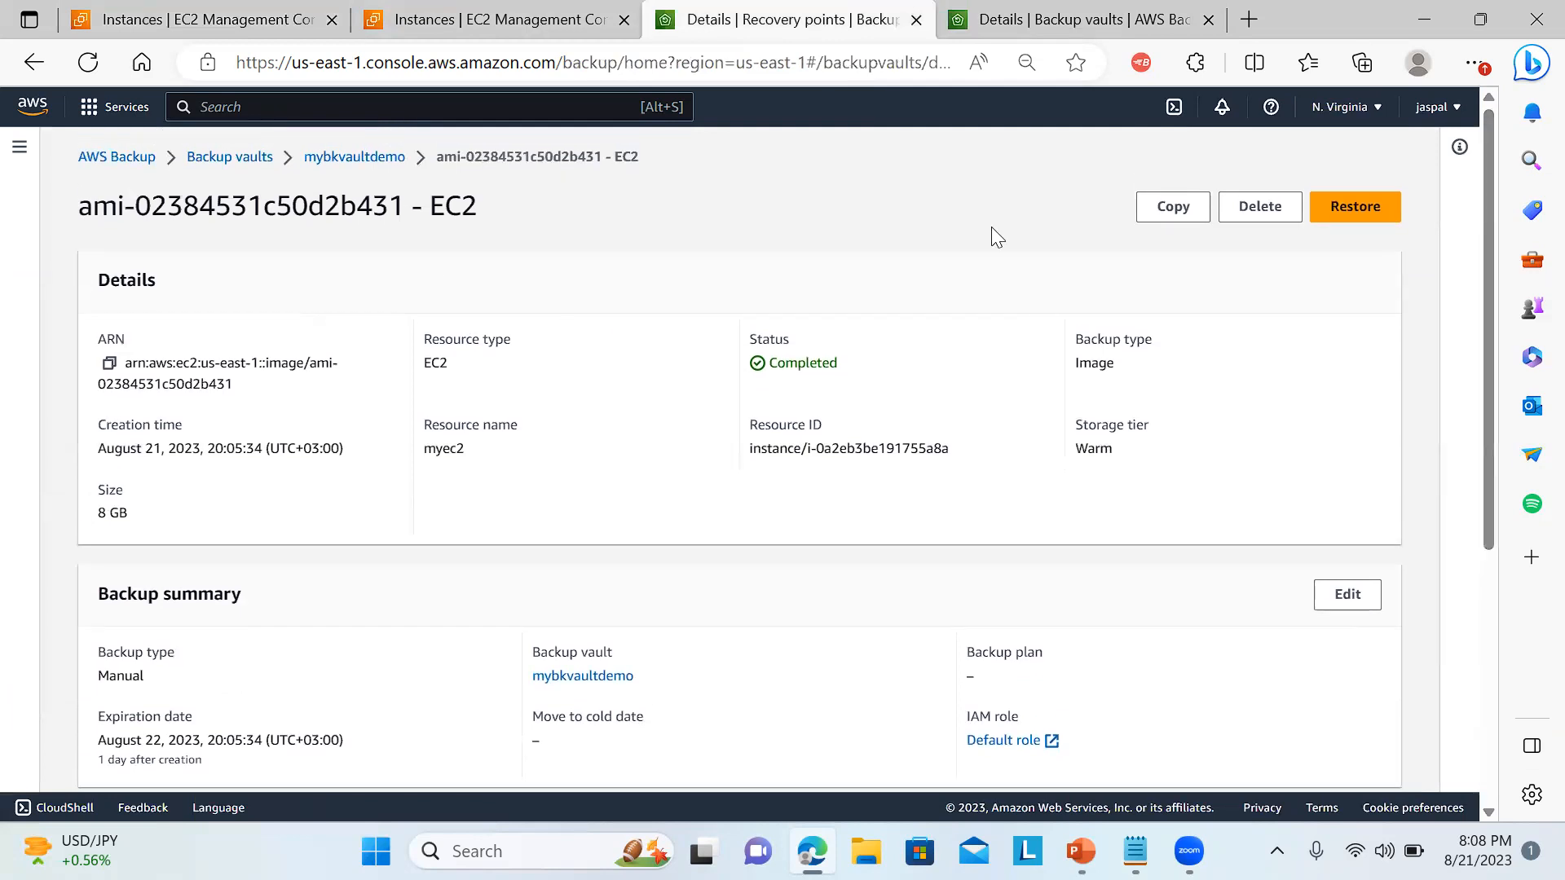
click(1341, 205)
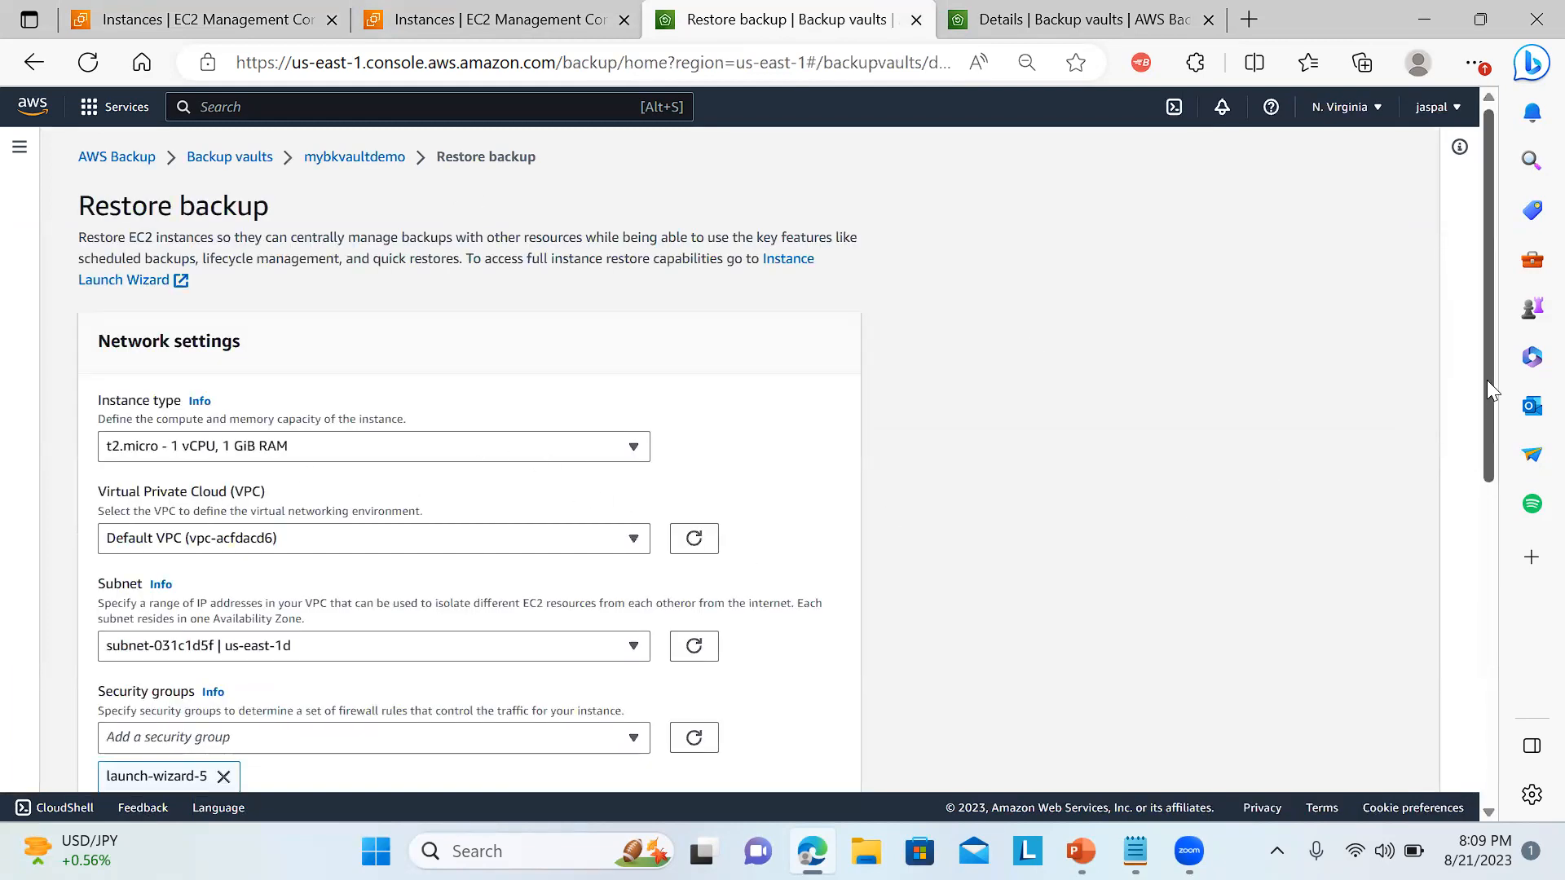
drag(1485, 388, 1428, 717)
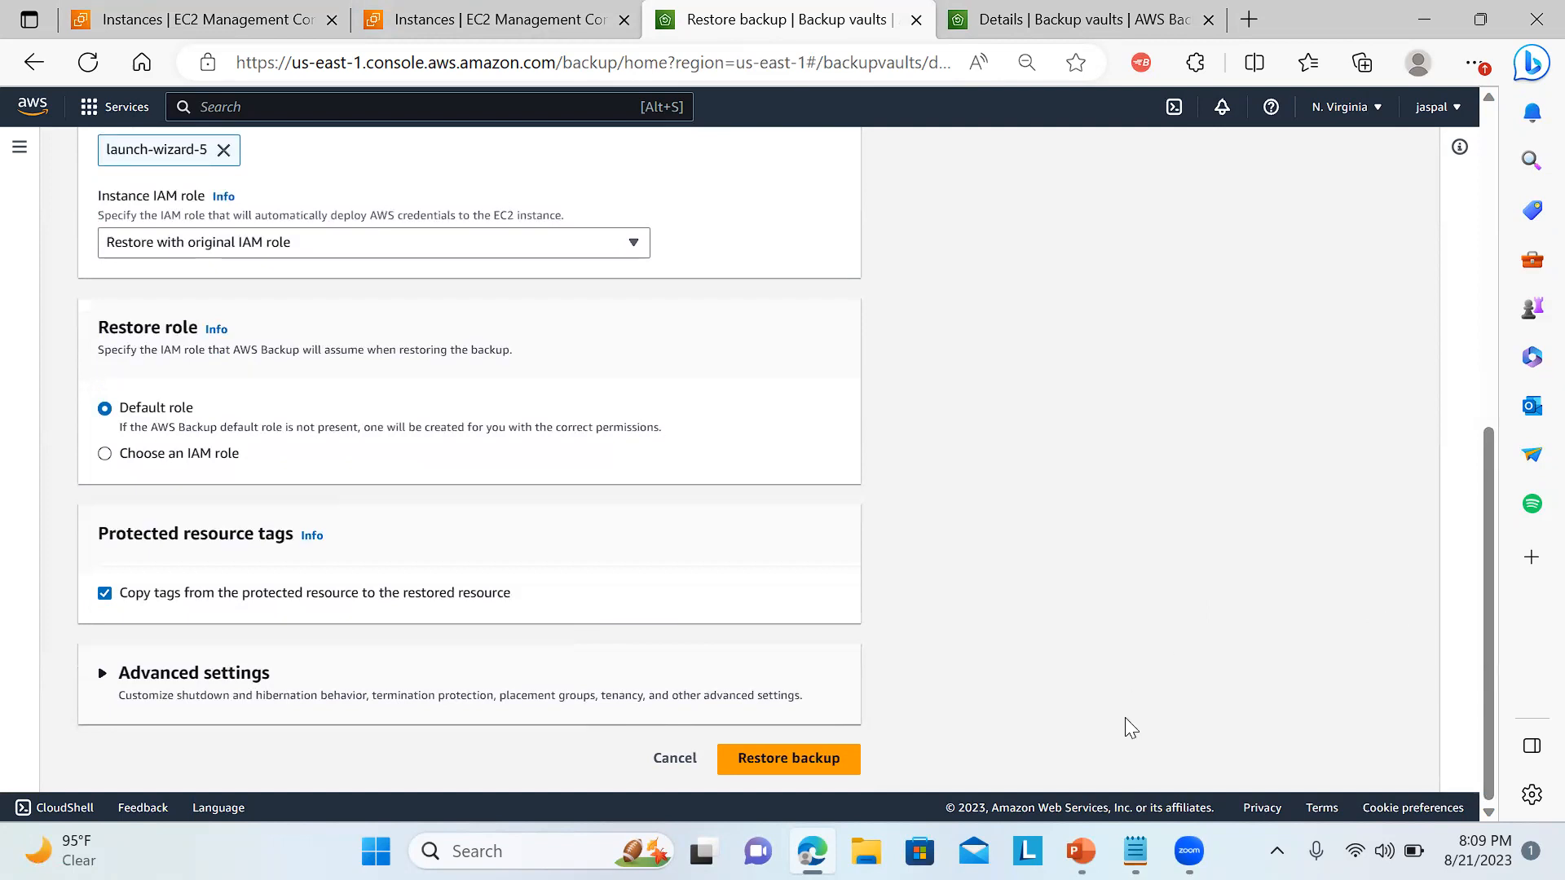
click(773, 761)
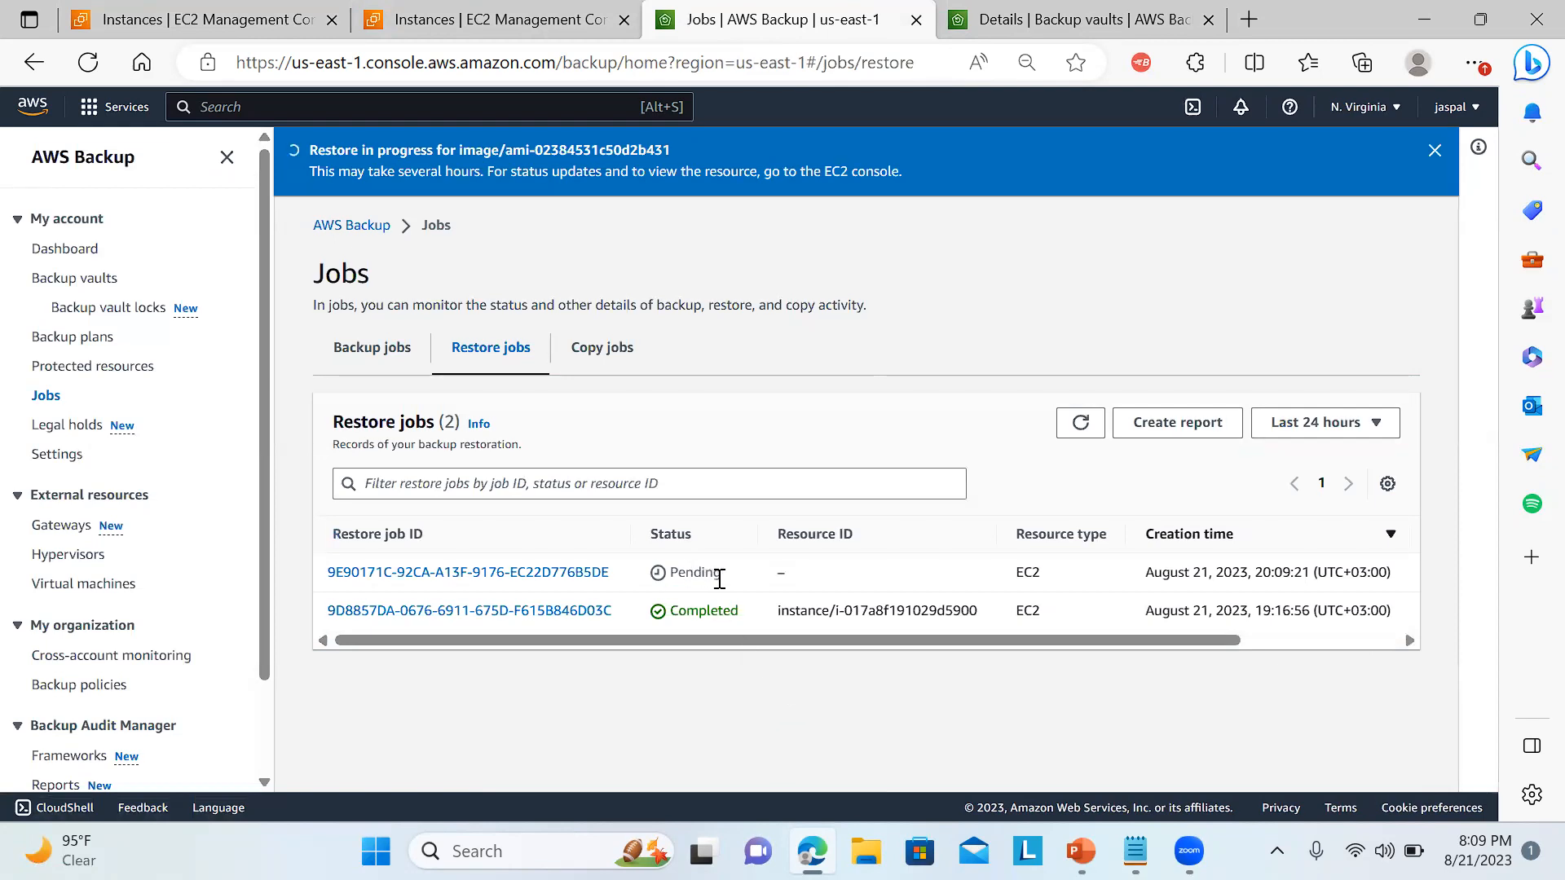
Reload the running EC2 instances list, then examine the backup, restore and copy jobs in AWS Backup.
click(233, 6)
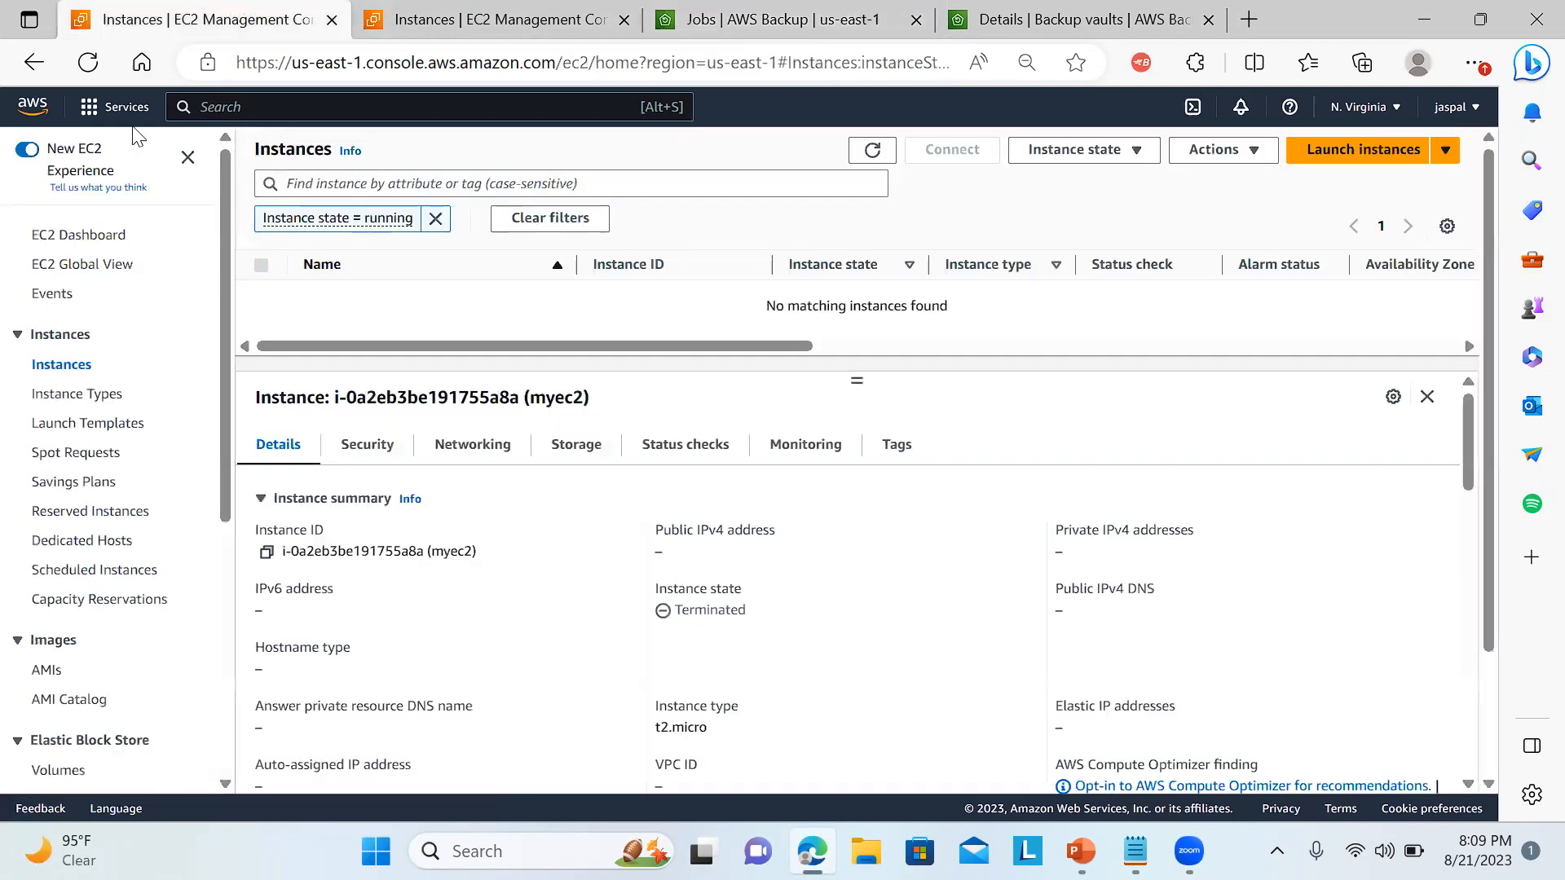
click(81, 72)
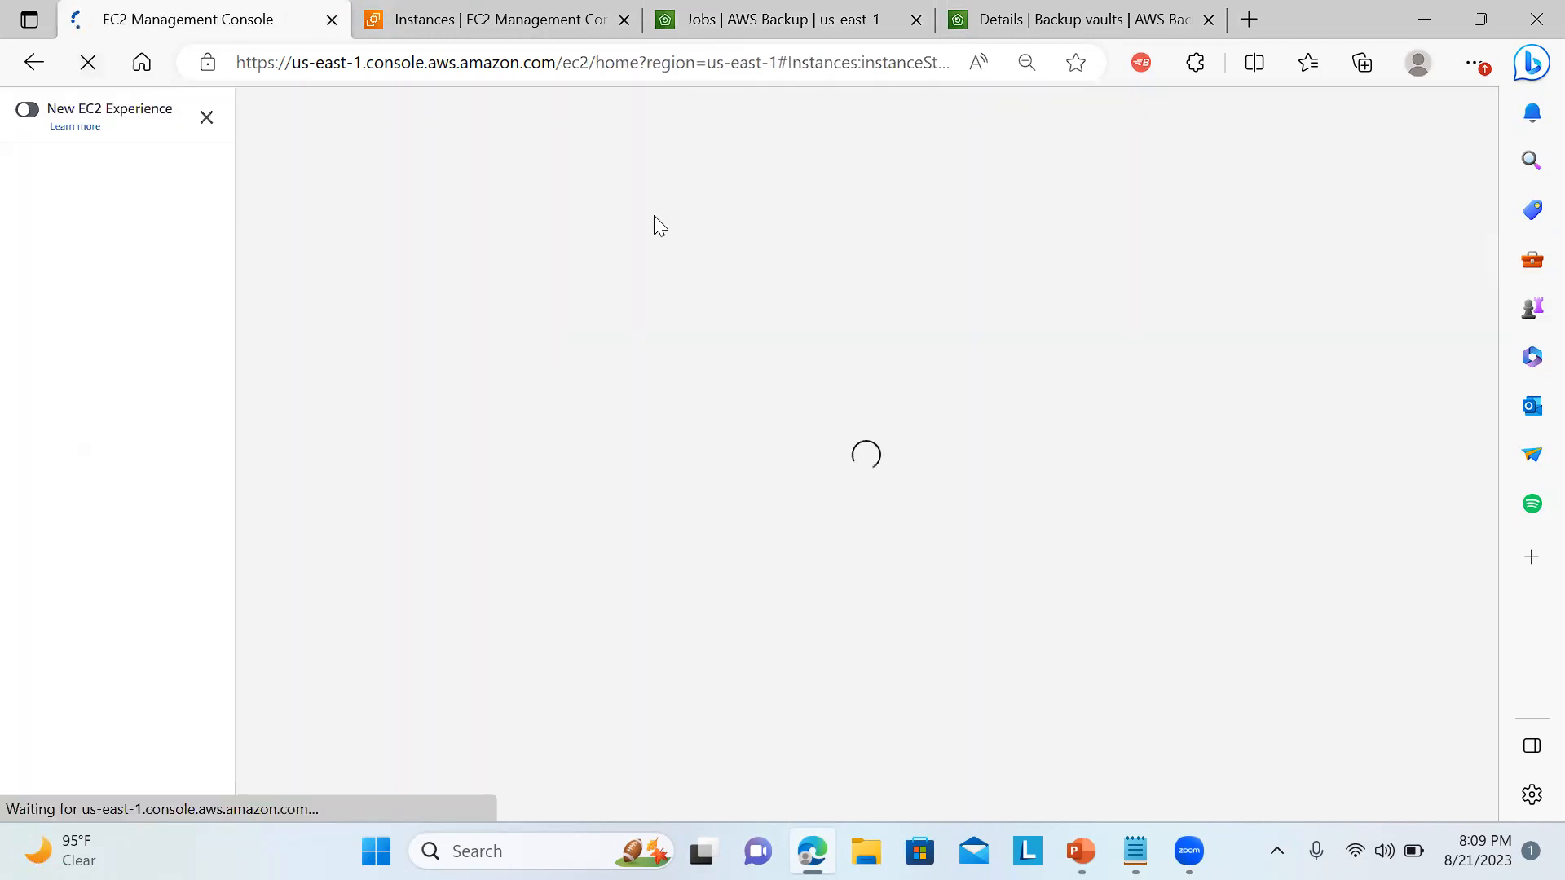
click(1060, 8)
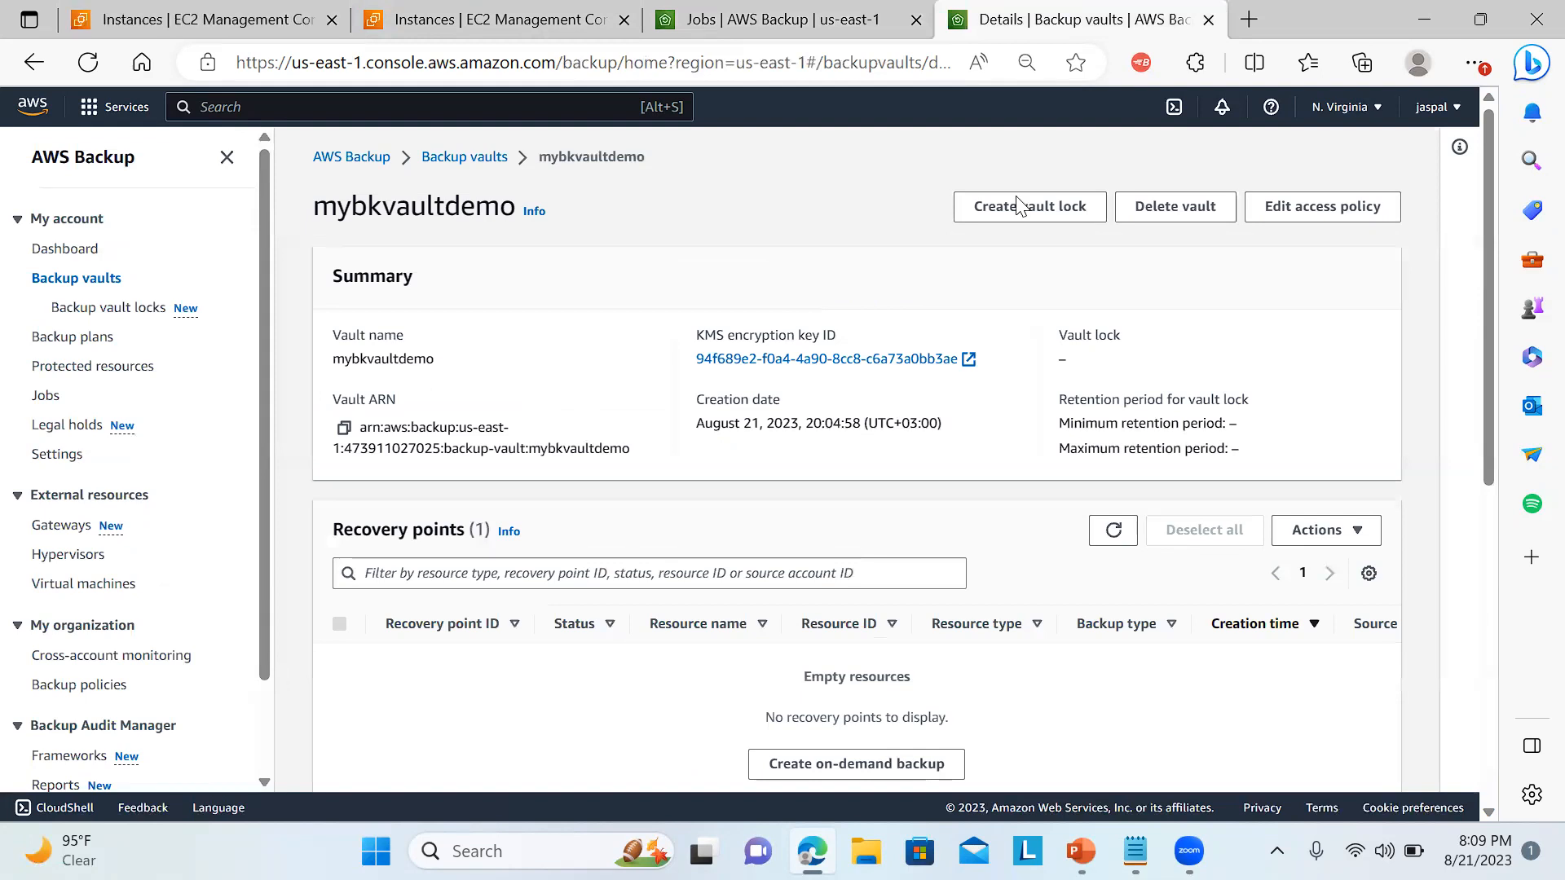
click(64, 343)
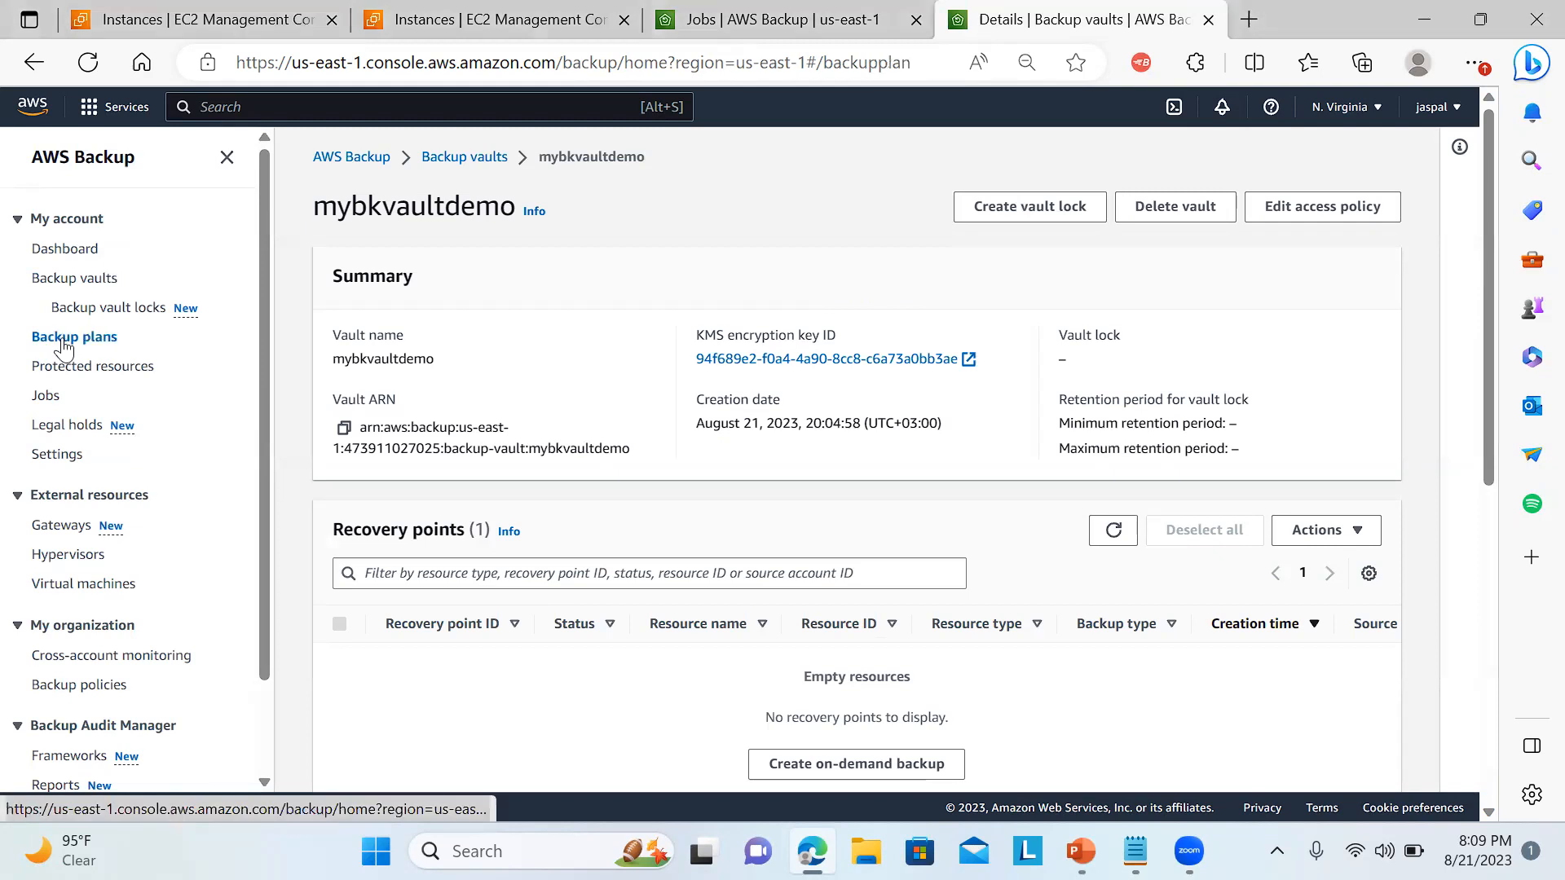
click(45, 396)
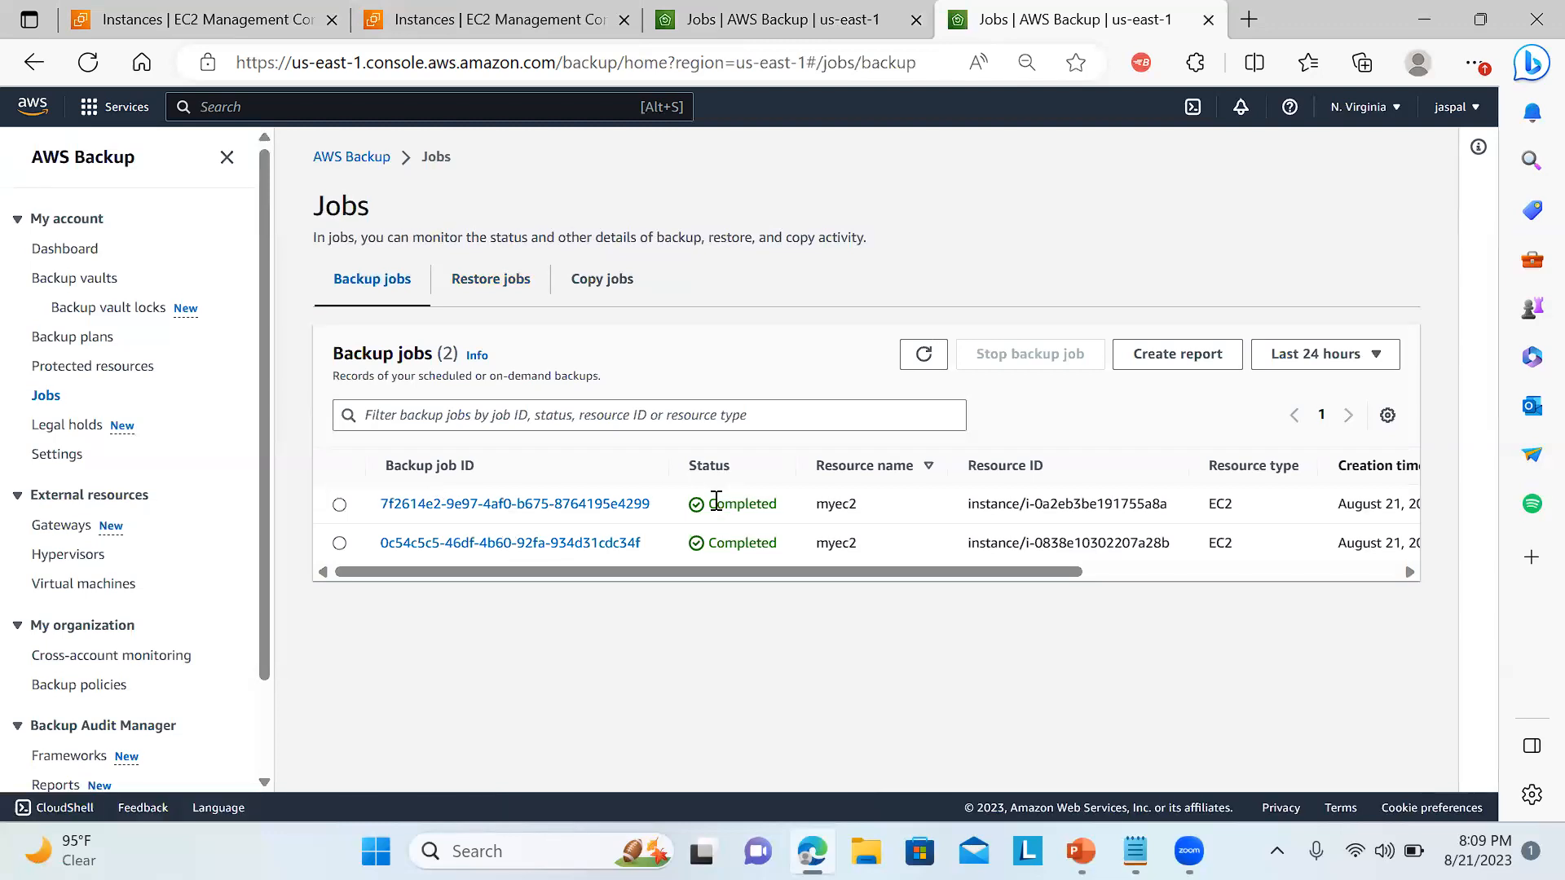
click(585, 505)
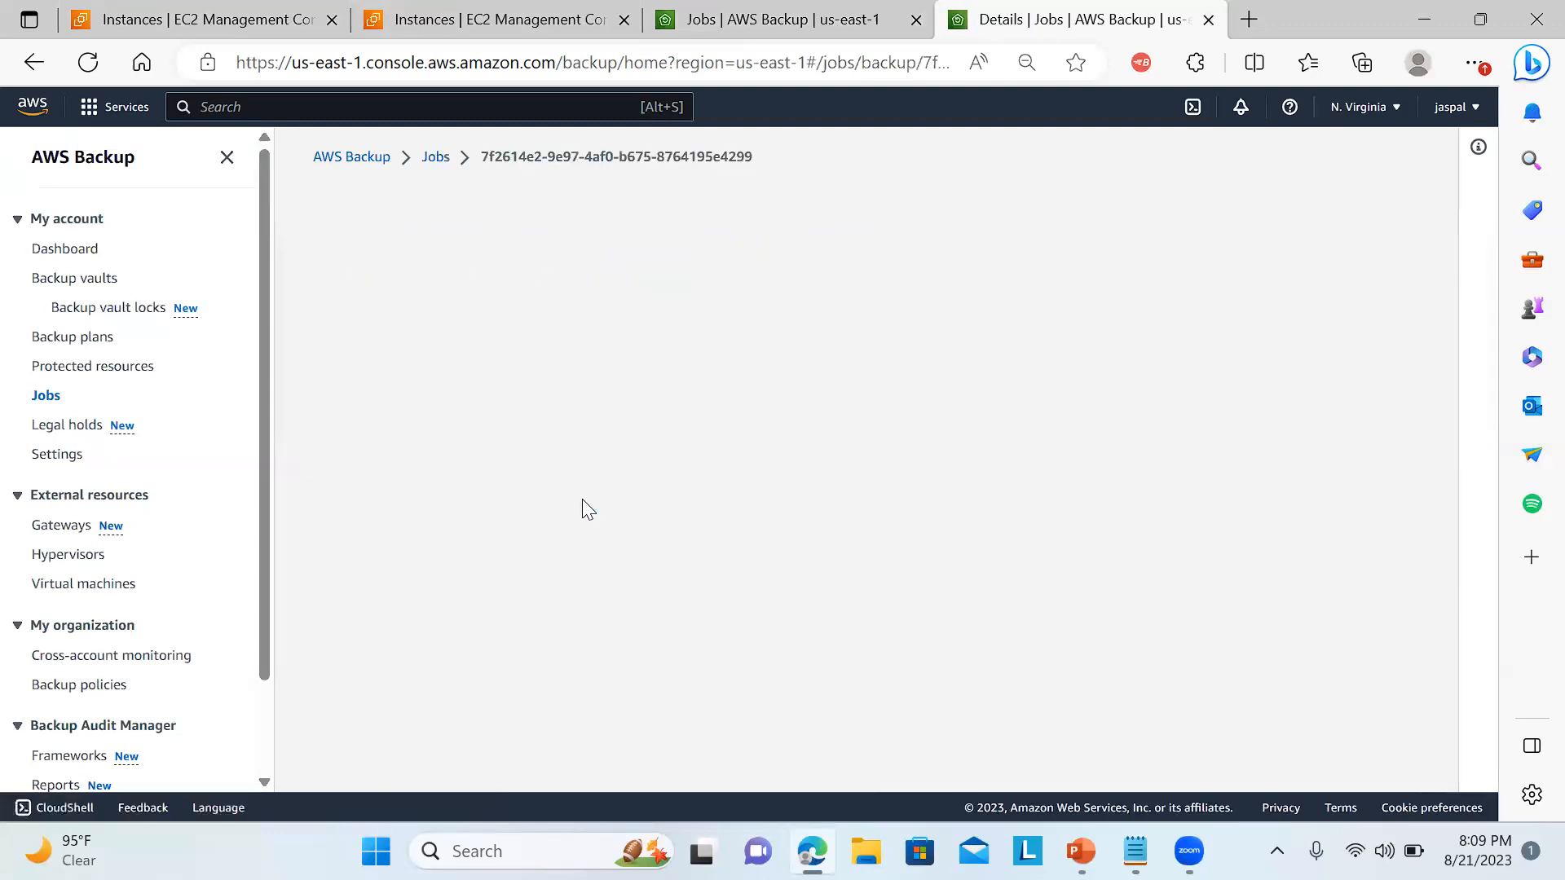
click(39, 65)
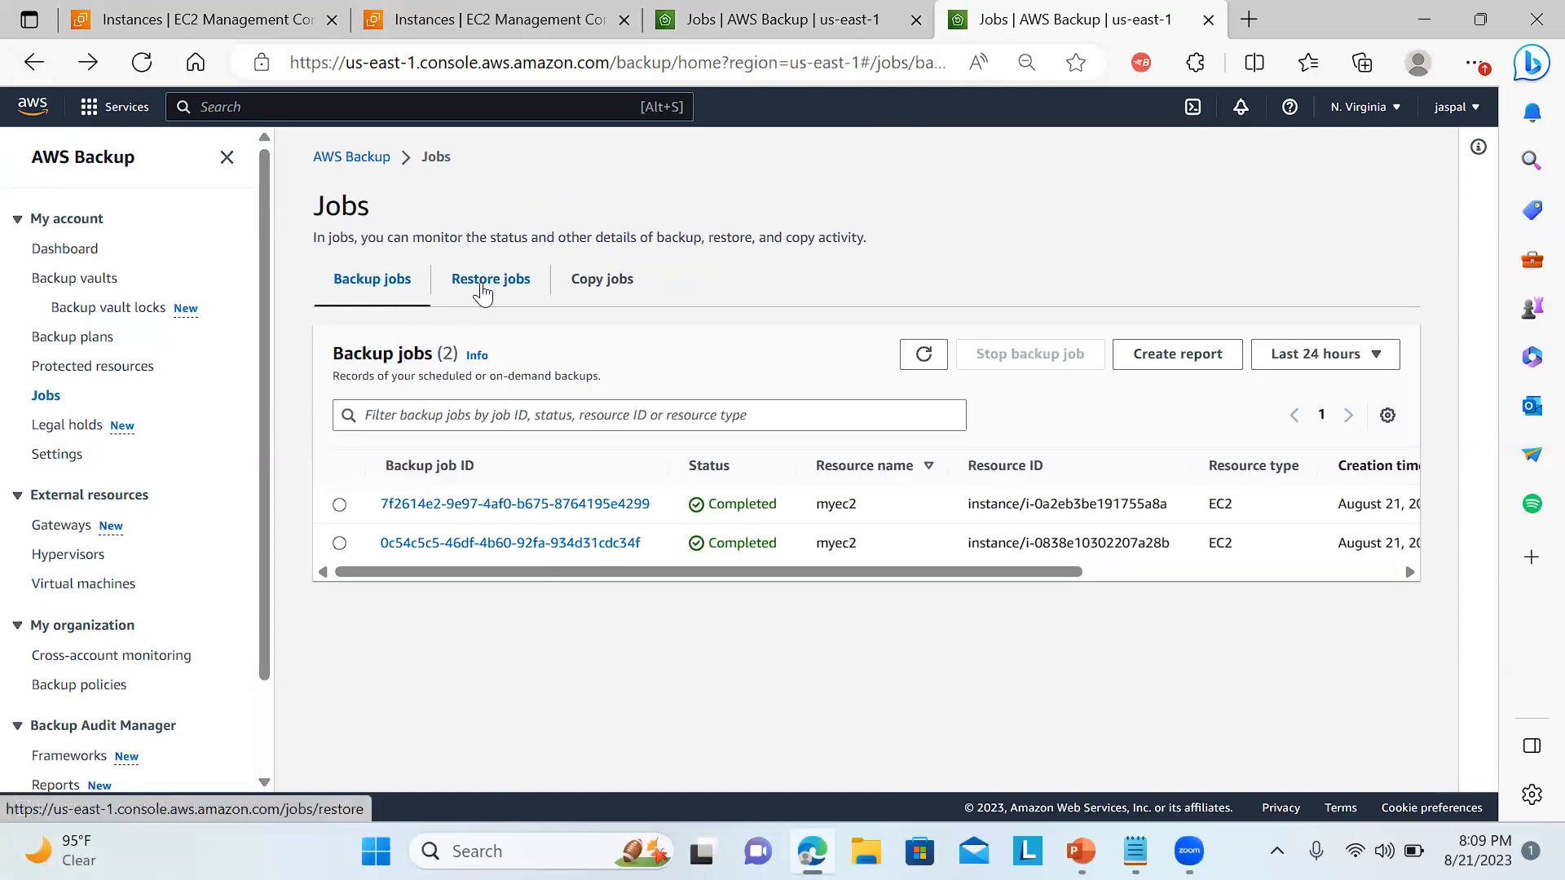
click(482, 285)
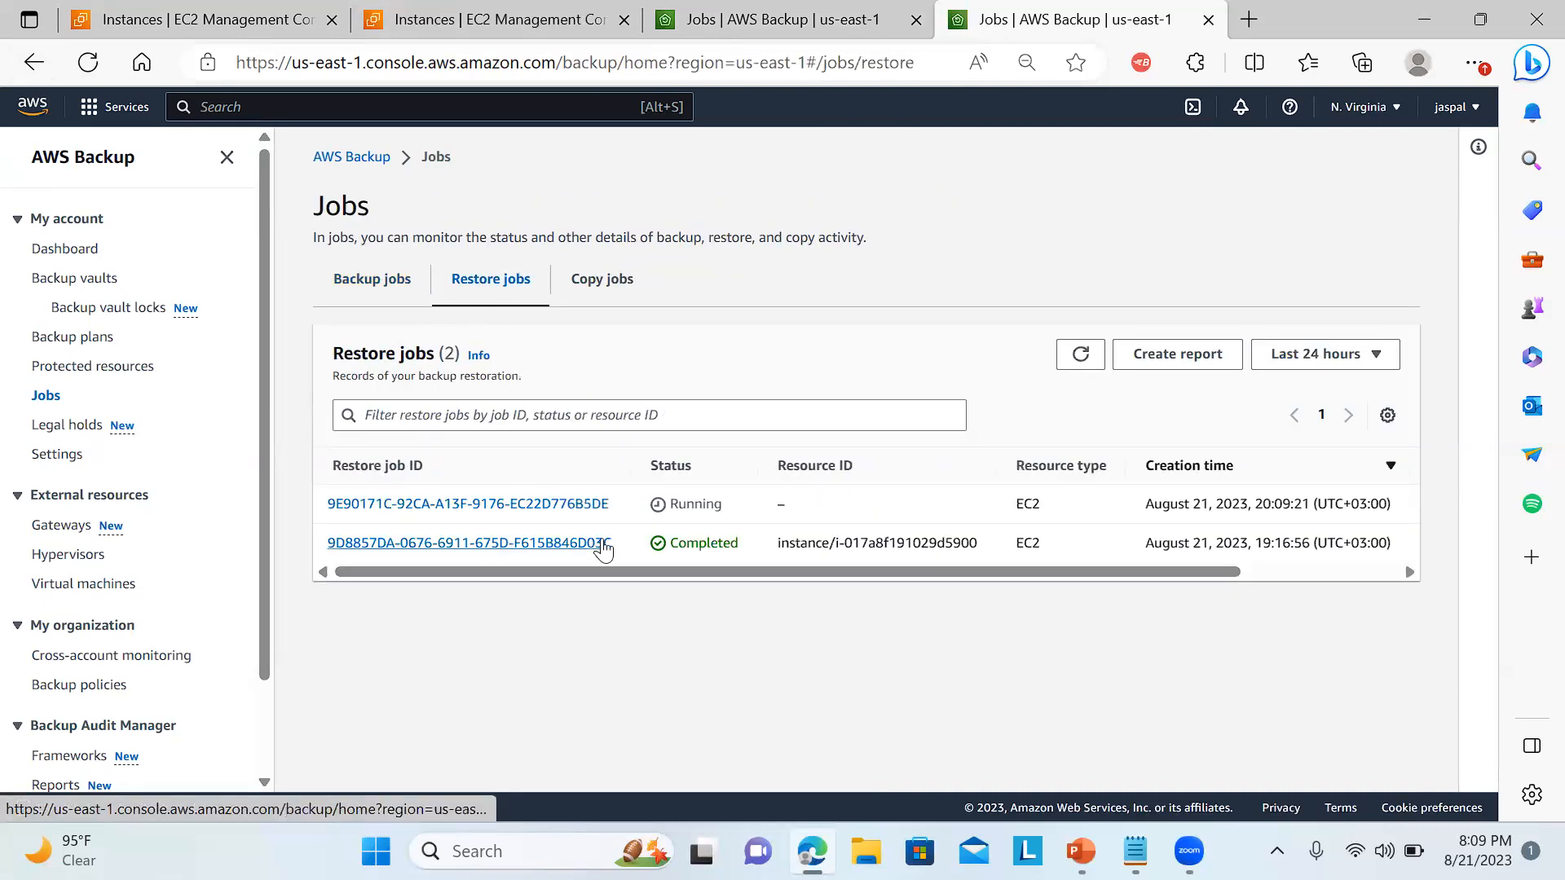
click(602, 295)
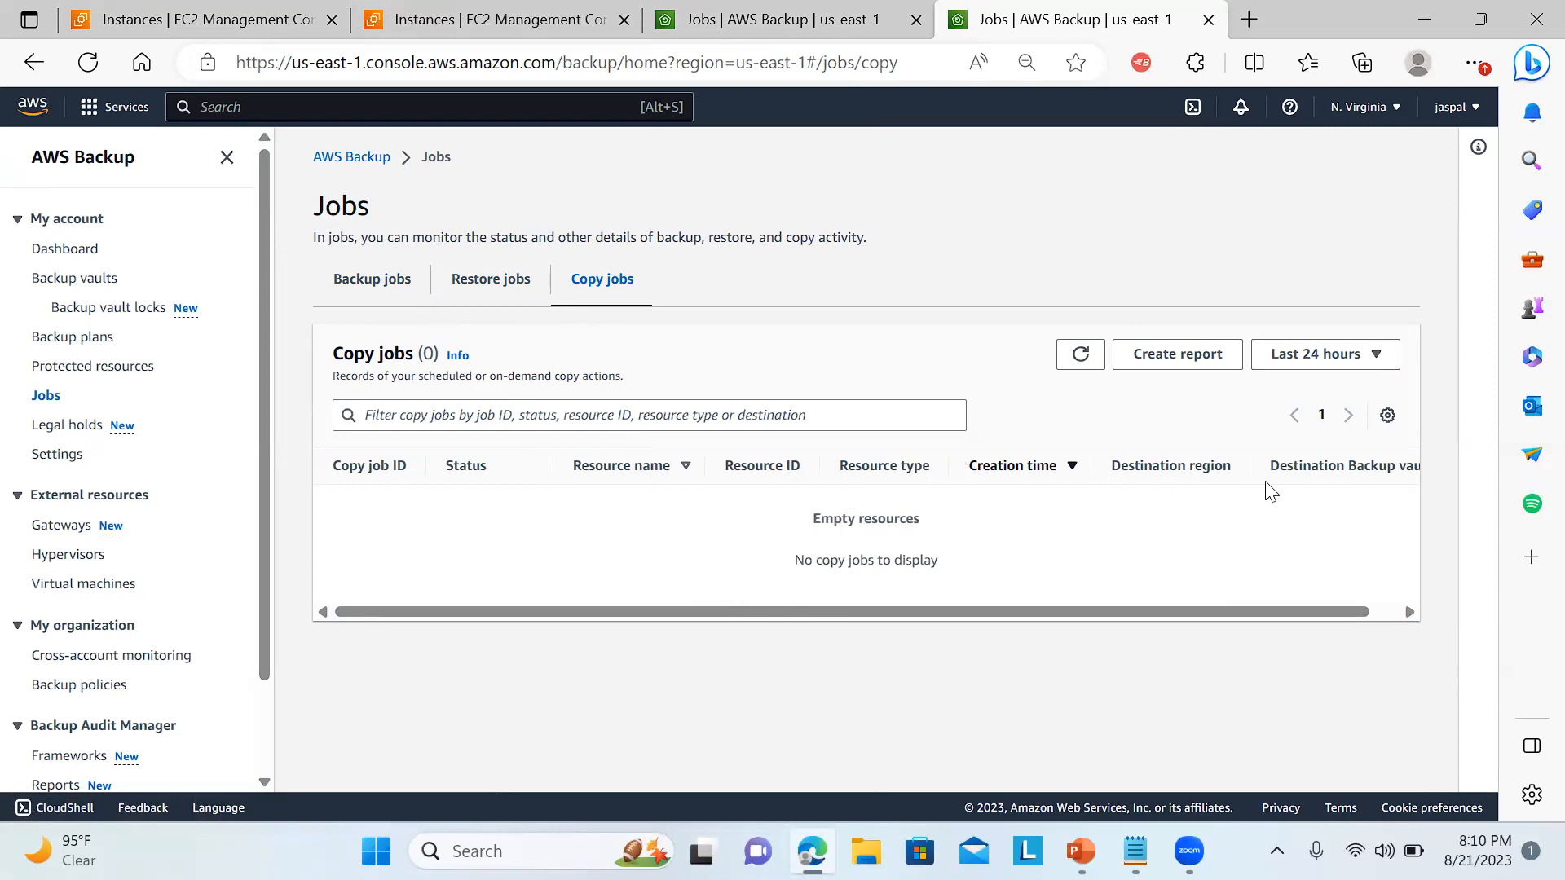
Examine the columns of the empty copy jobs list, then open the restore jobs and refresh their list.
drag(1308, 467, 1417, 480)
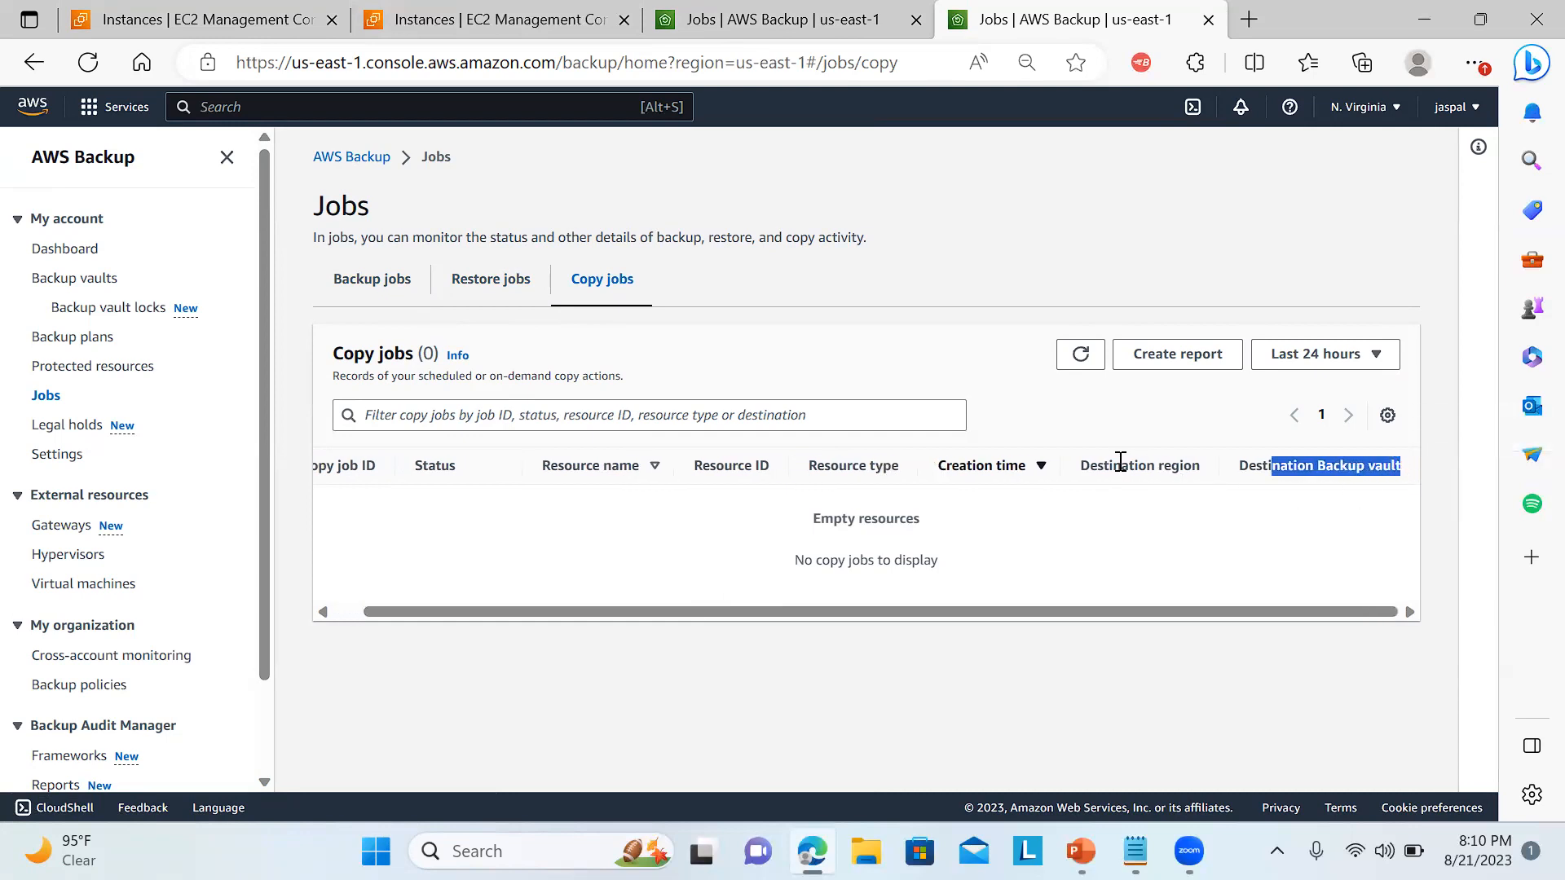
drag(1122, 464, 1200, 468)
click(854, 486)
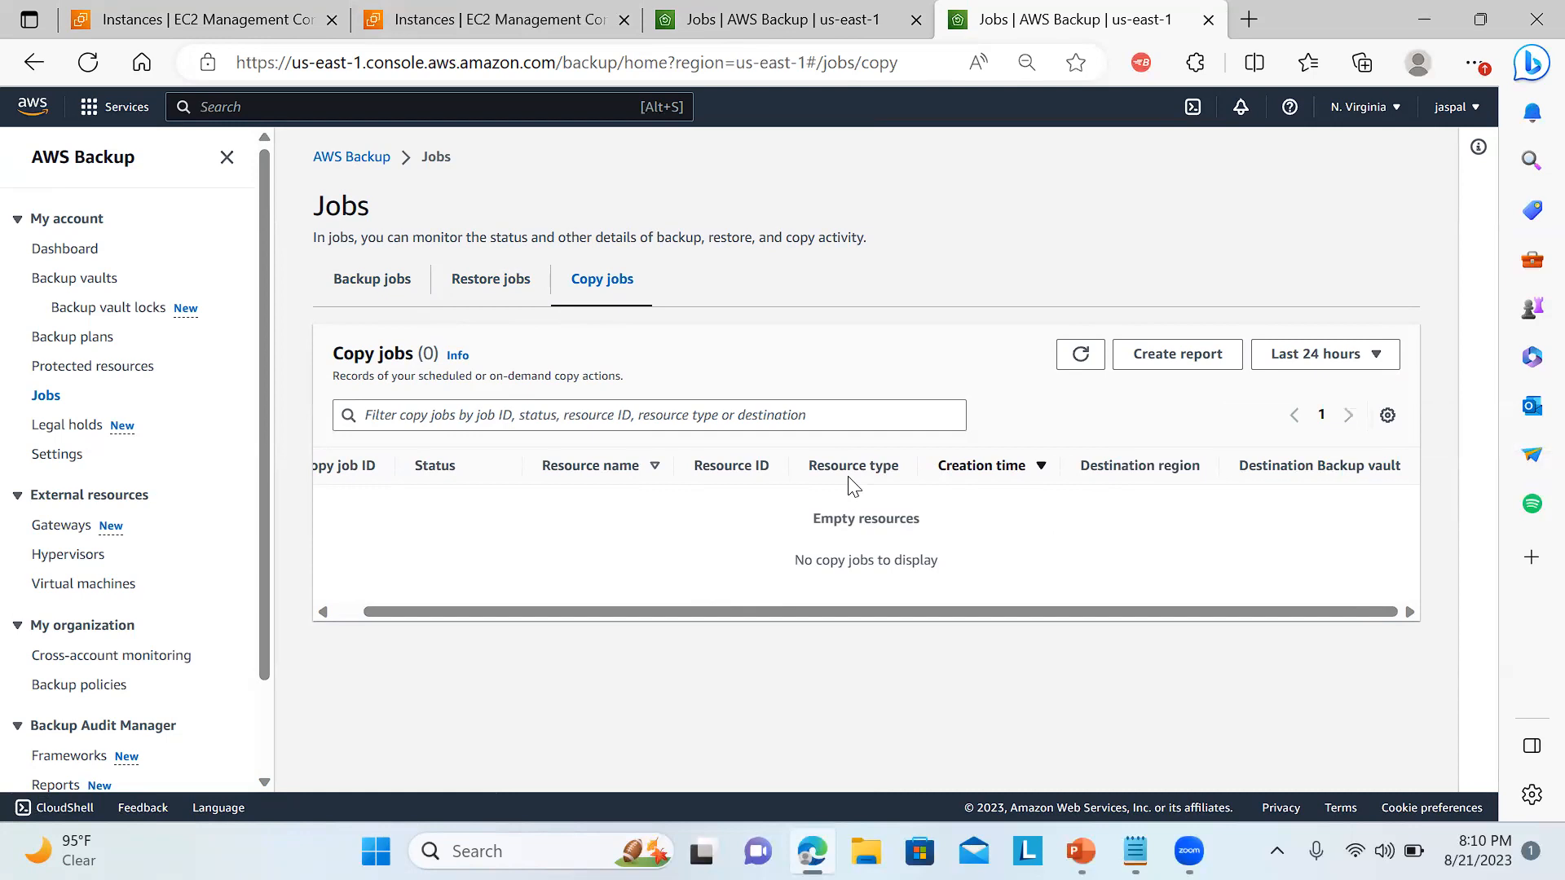
drag(799, 616, 409, 633)
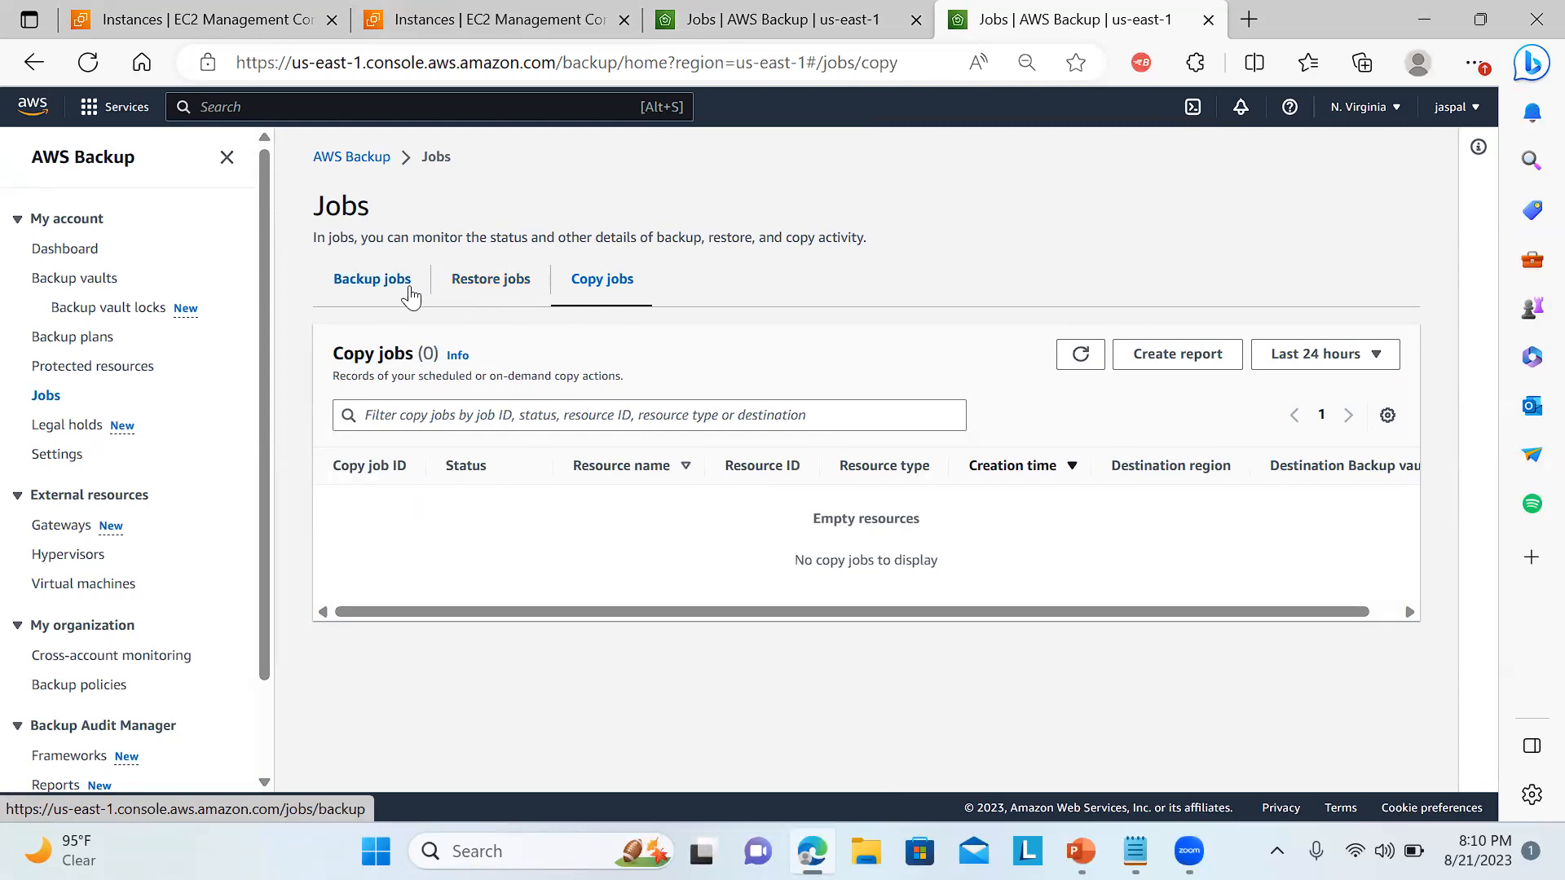
click(499, 290)
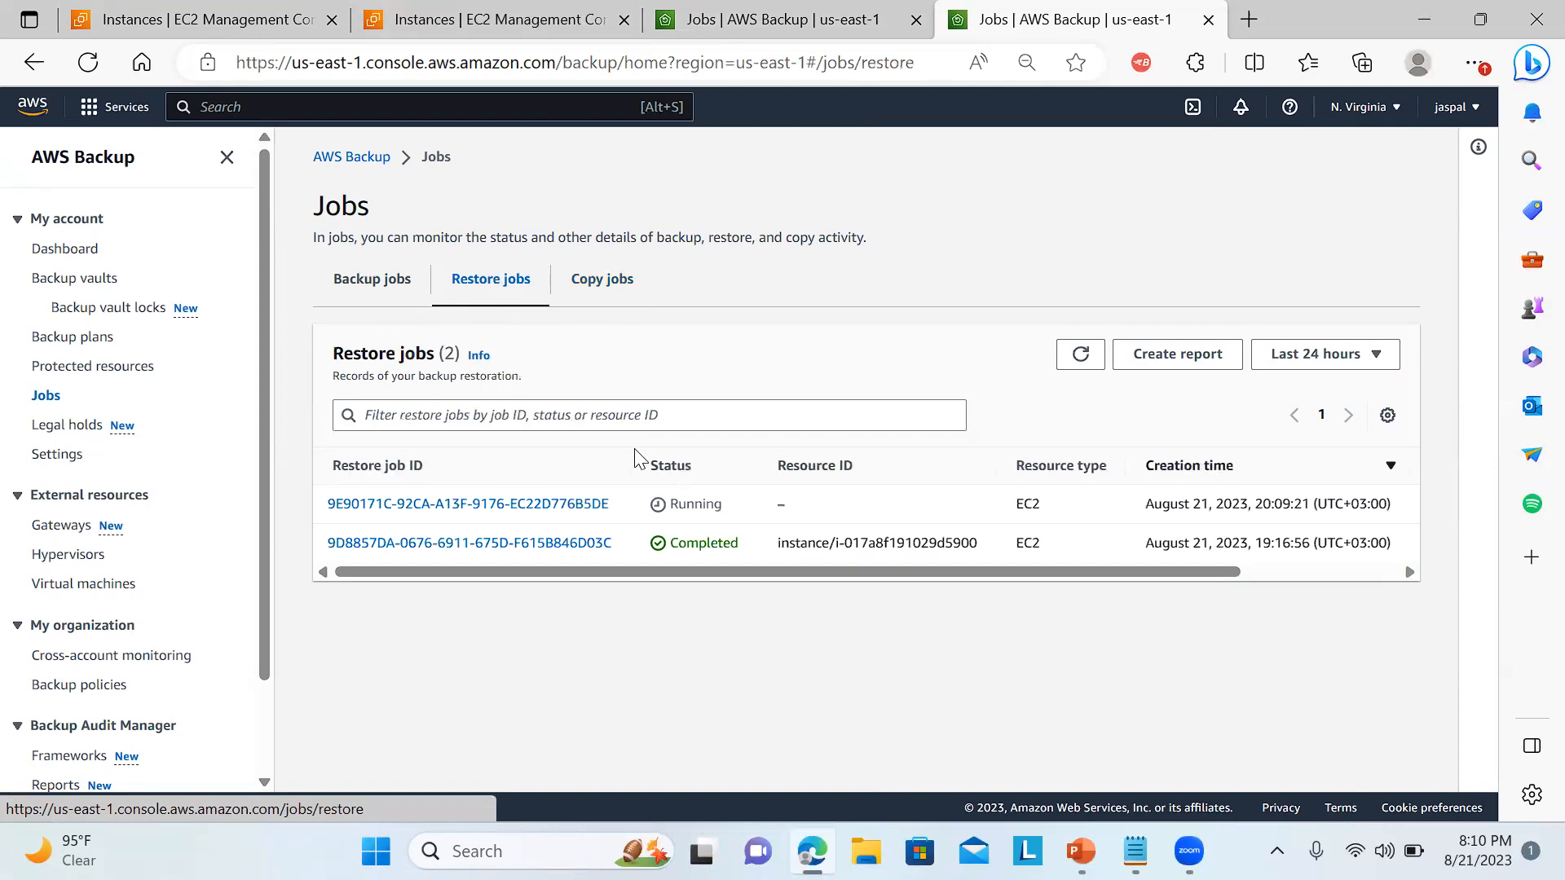
click(1083, 360)
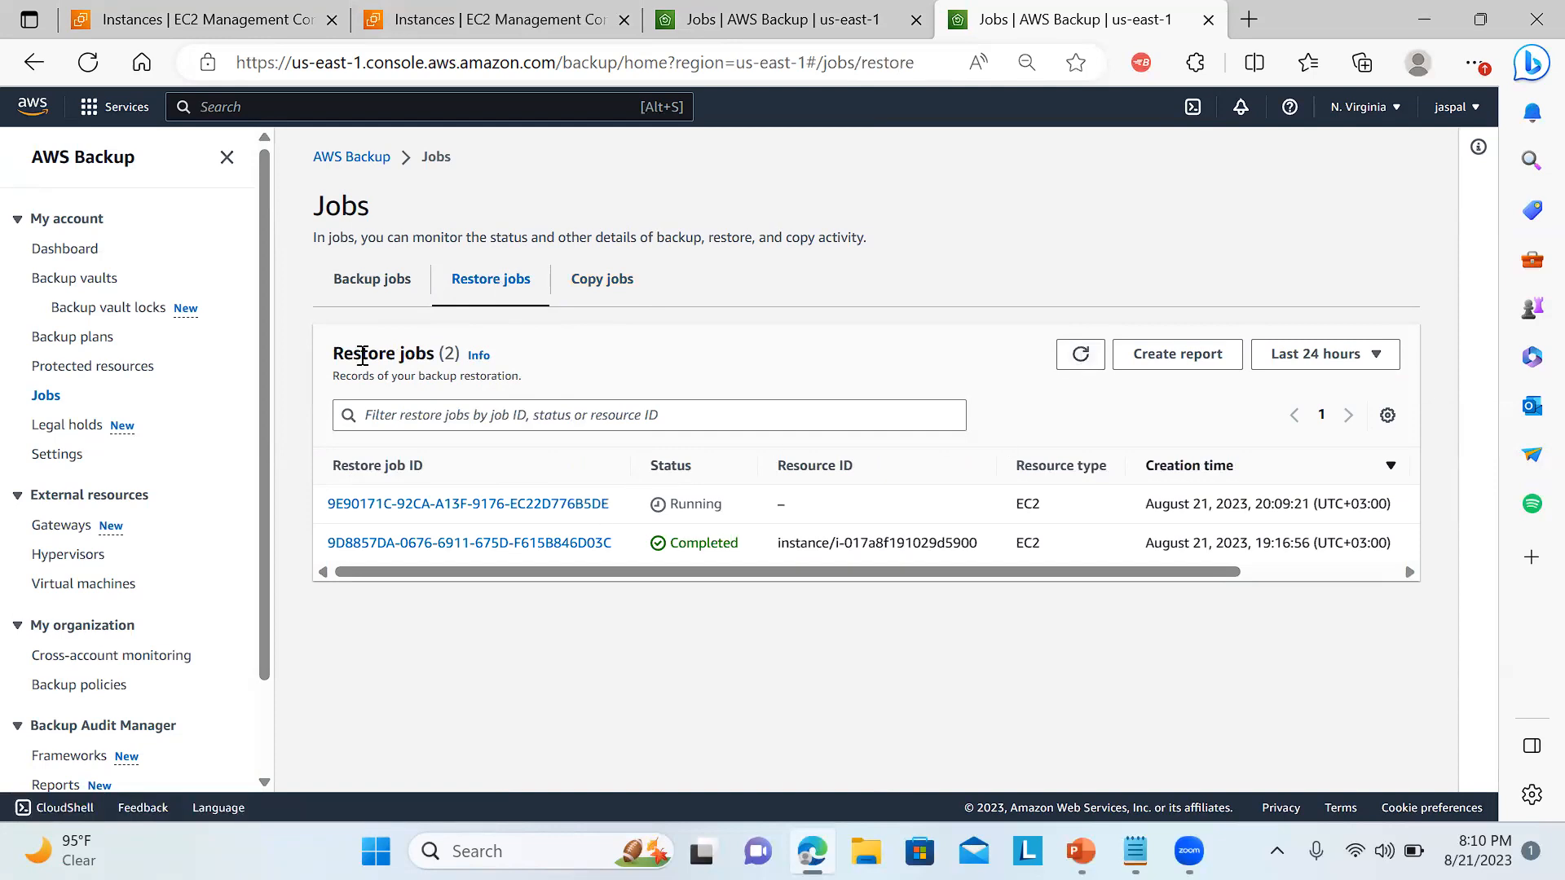
List the backup vaults, view the KMS encryption key of mybkvaultdemo and return to the vault list.
click(96, 283)
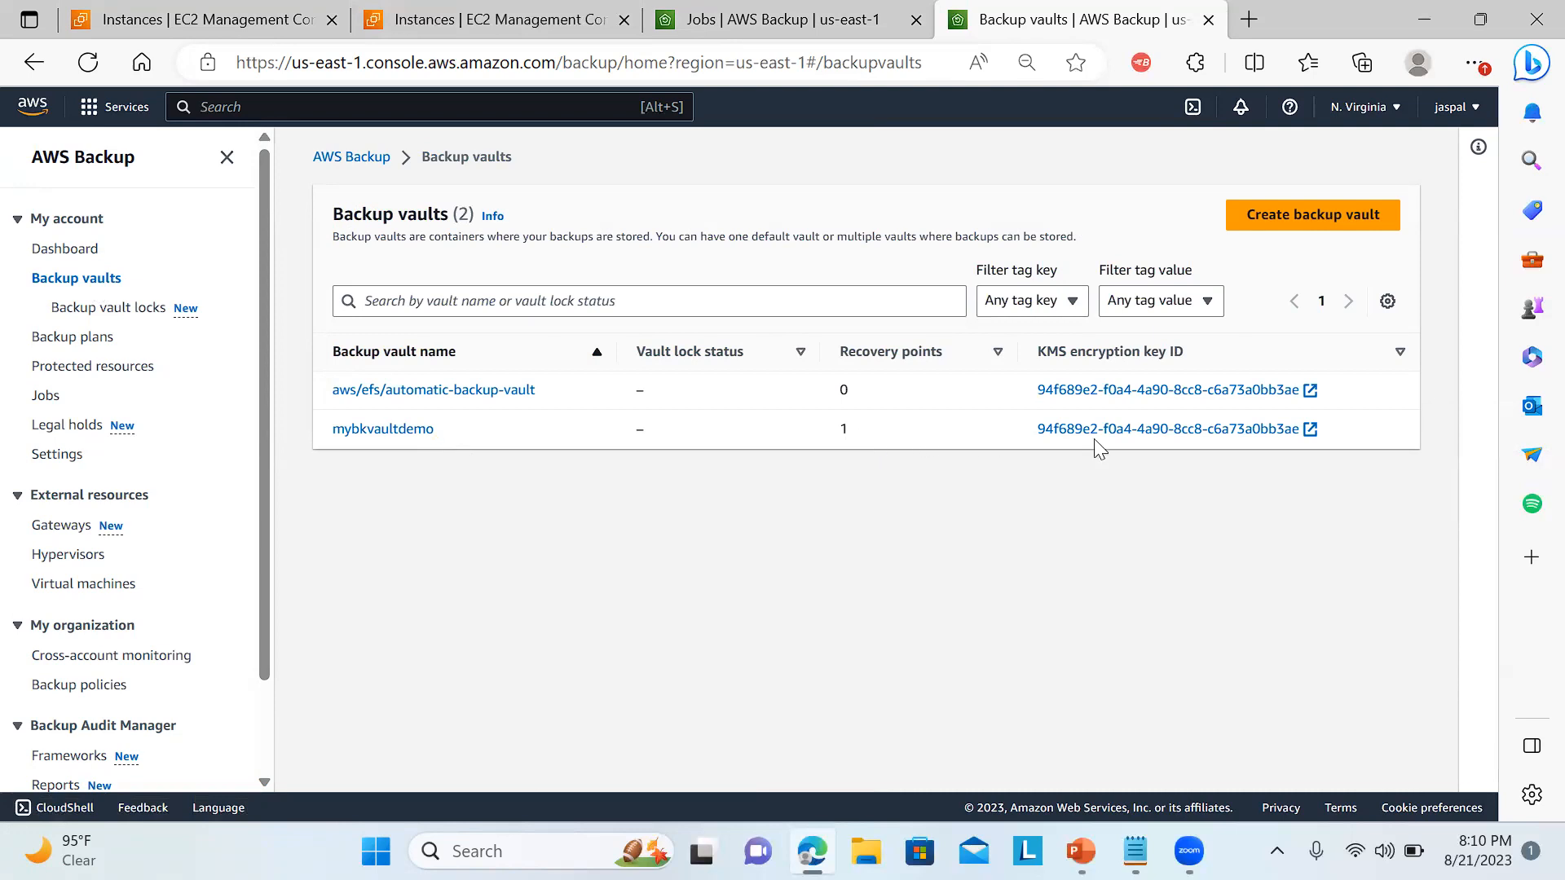
click(1140, 431)
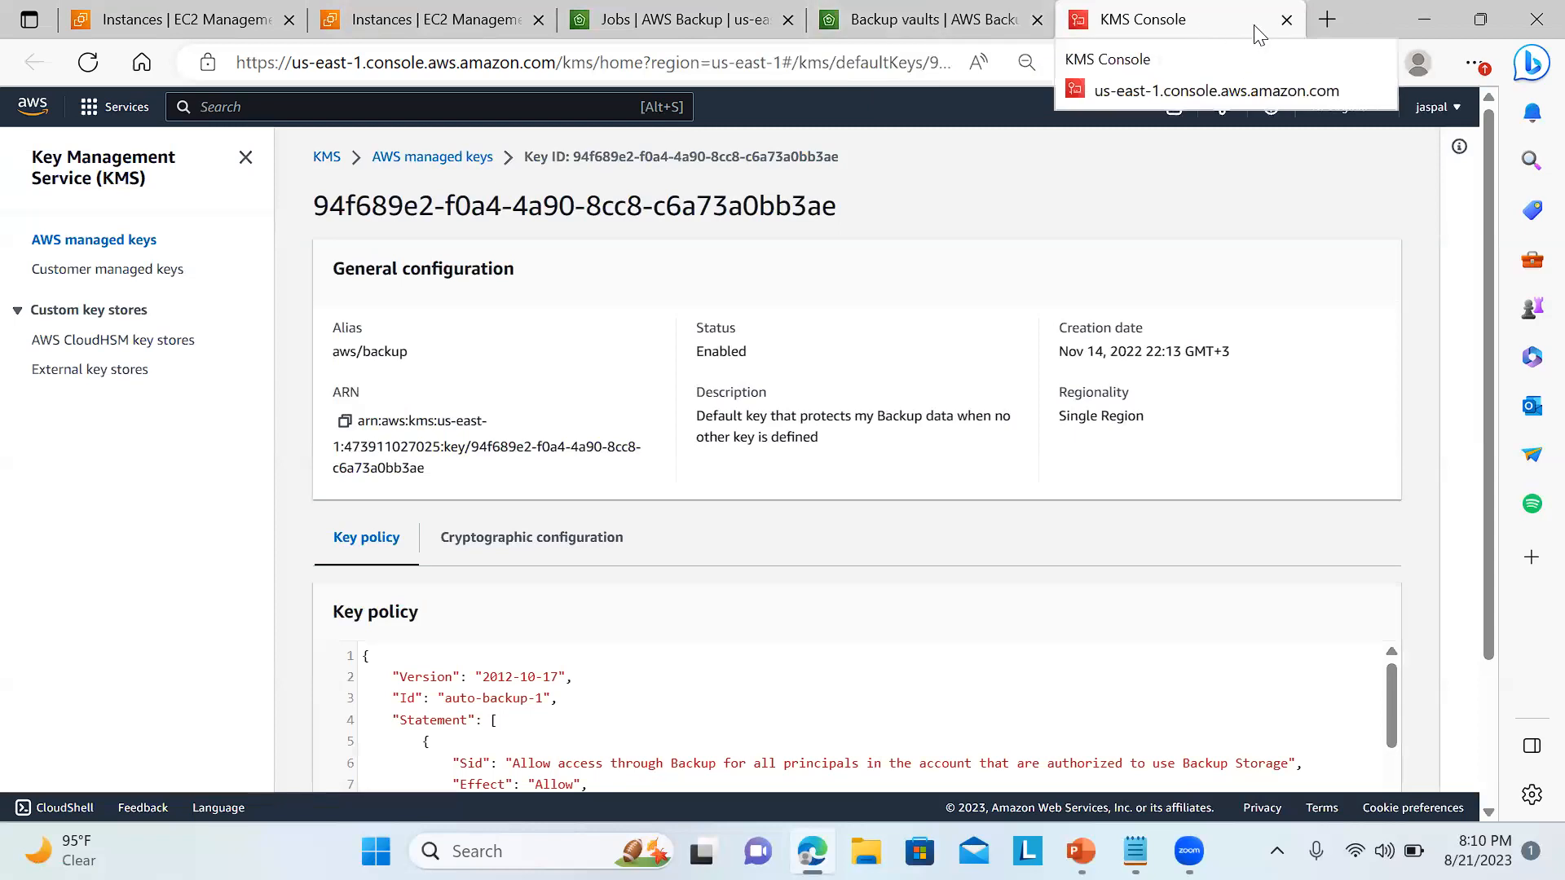
click(1287, 20)
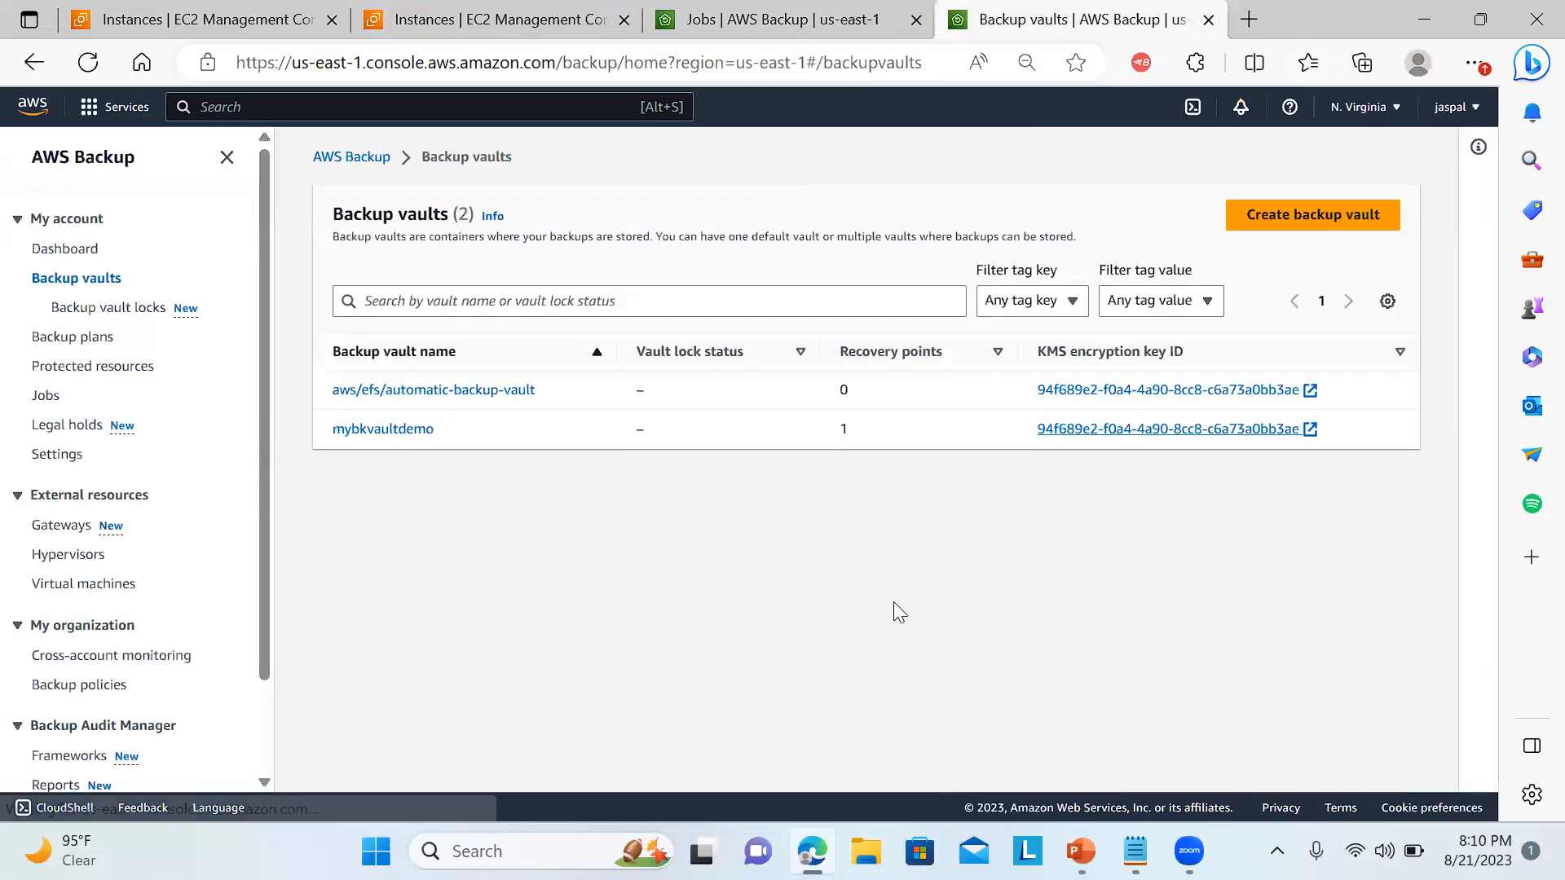
Check the restore job statuses, then reload the running instances in EC2 and view the restored myec2 instance's details.
click(818, 15)
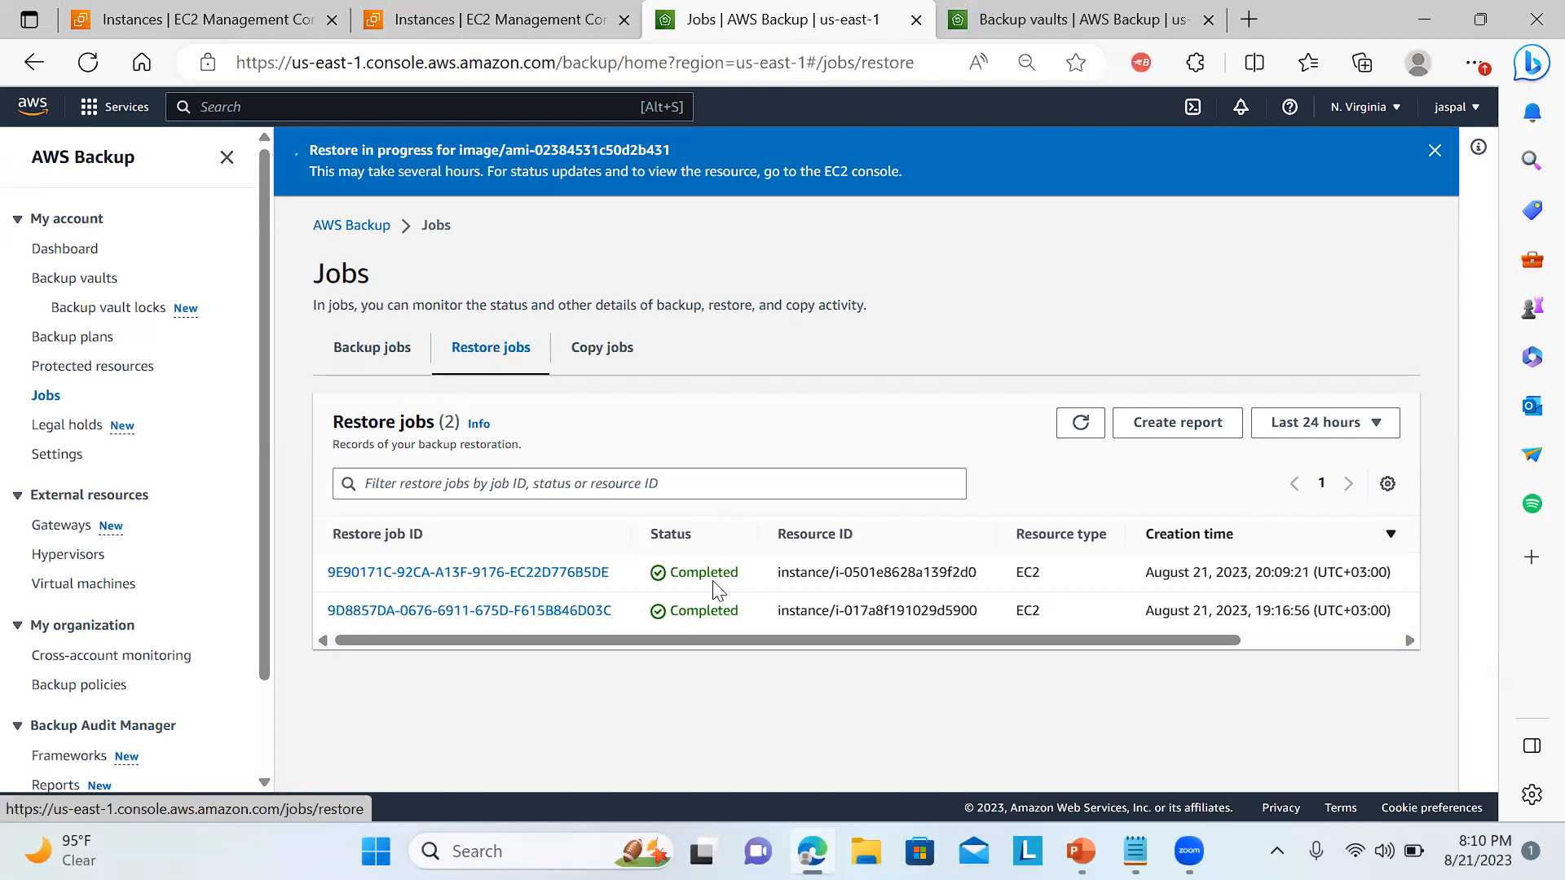
click(211, 18)
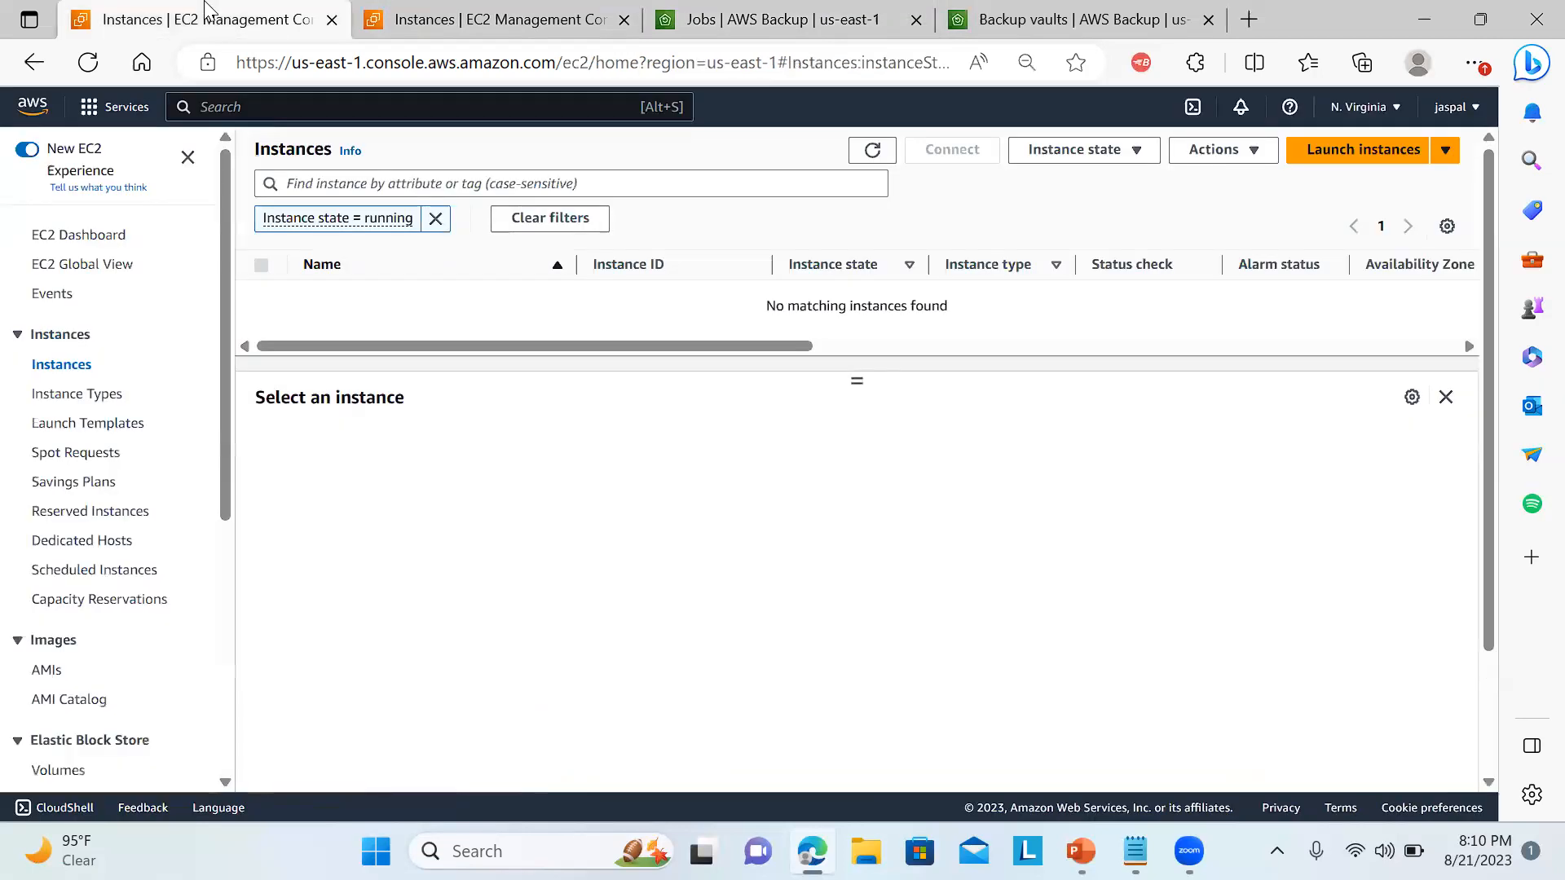
click(88, 62)
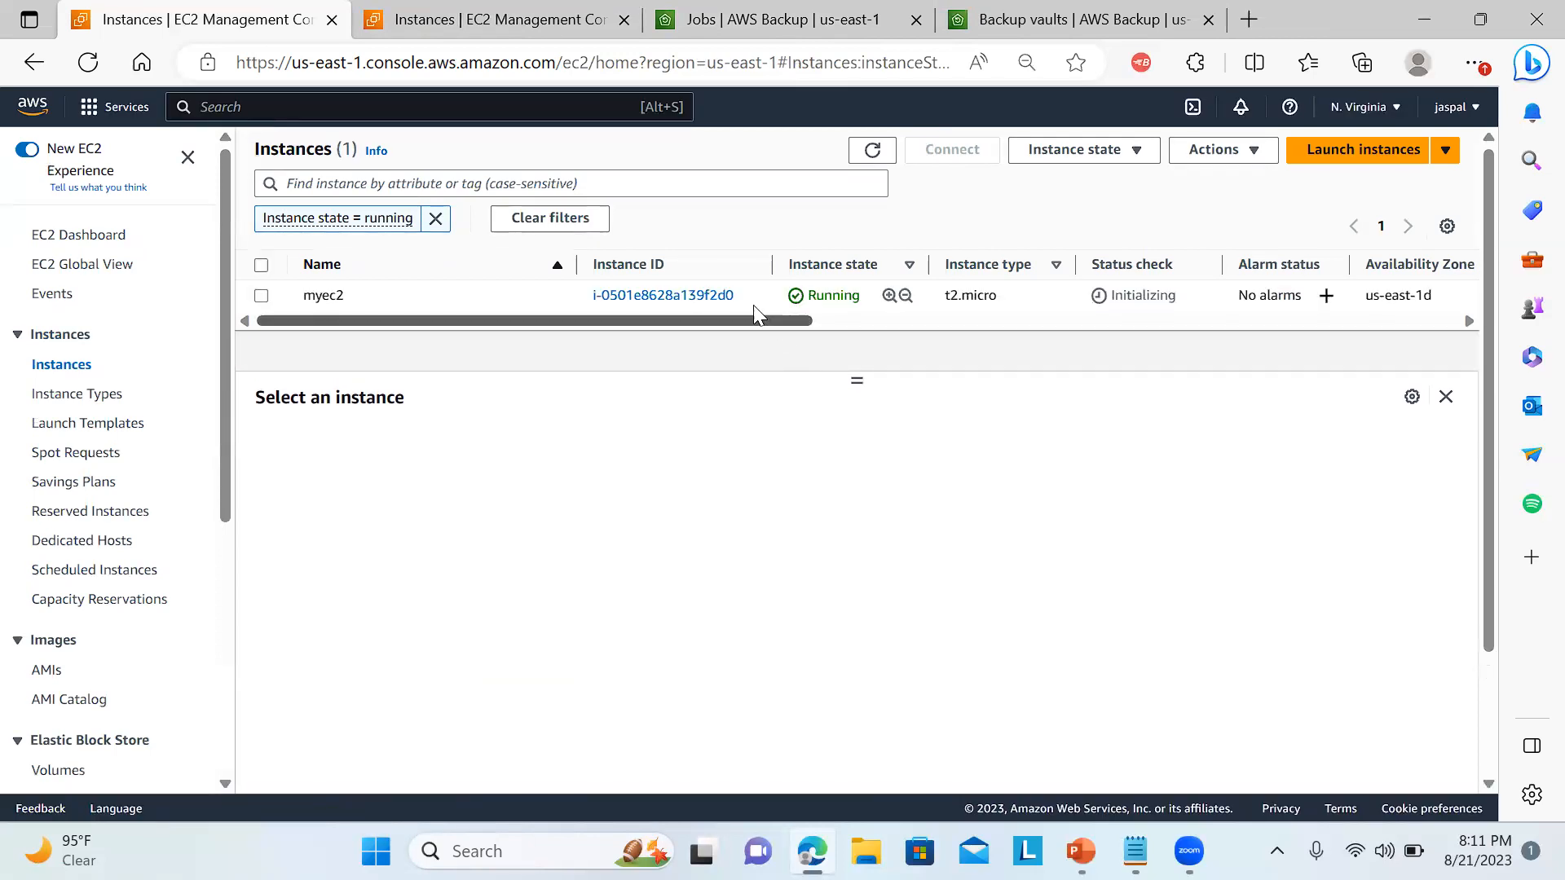
drag(577, 302, 754, 297)
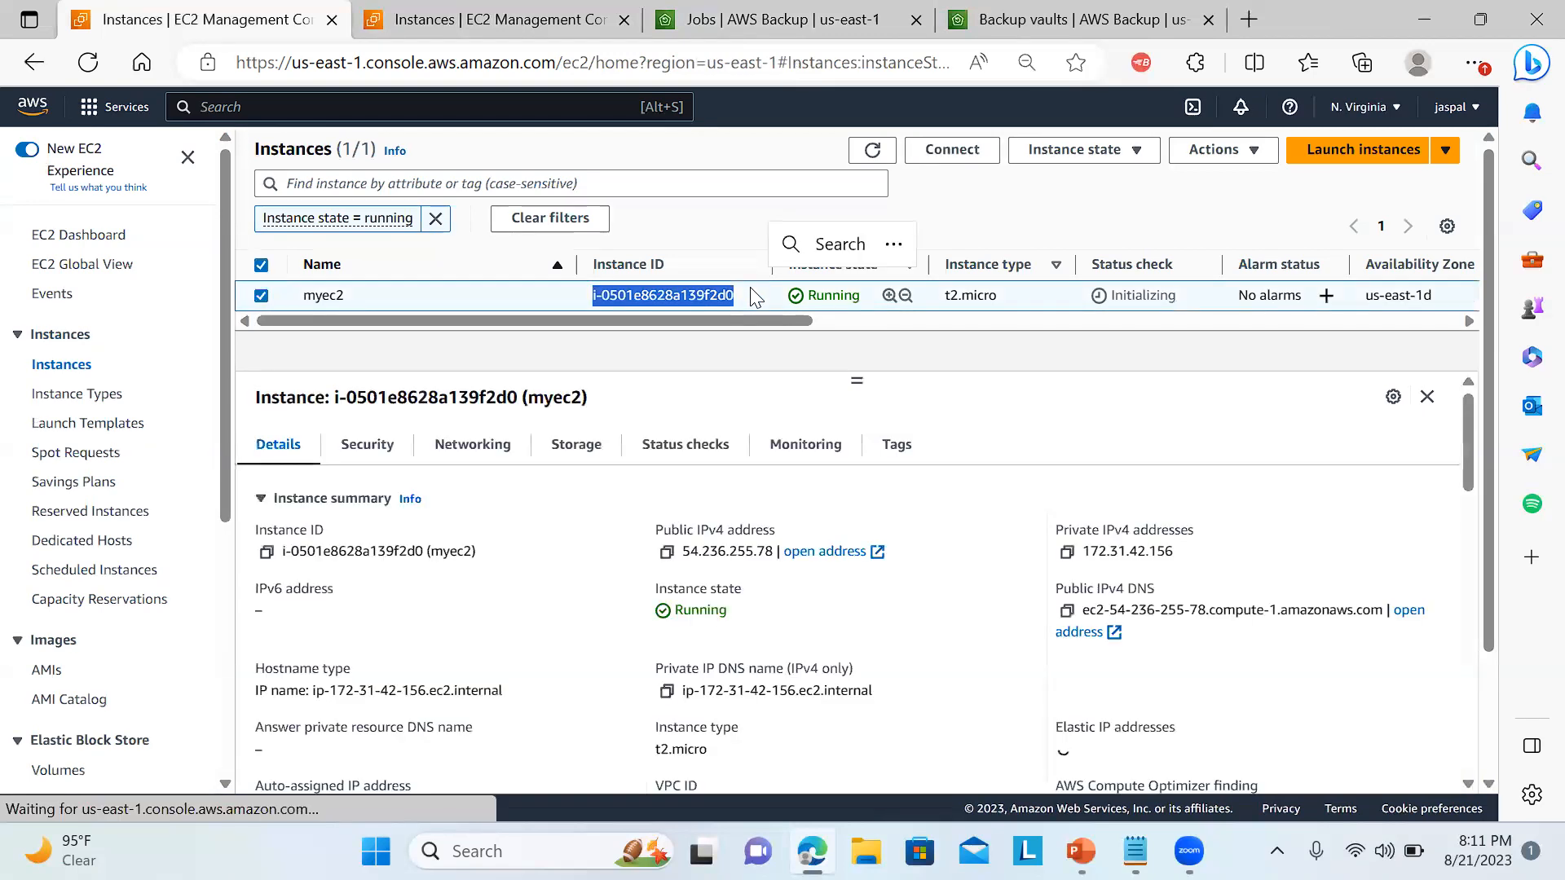
click(820, 369)
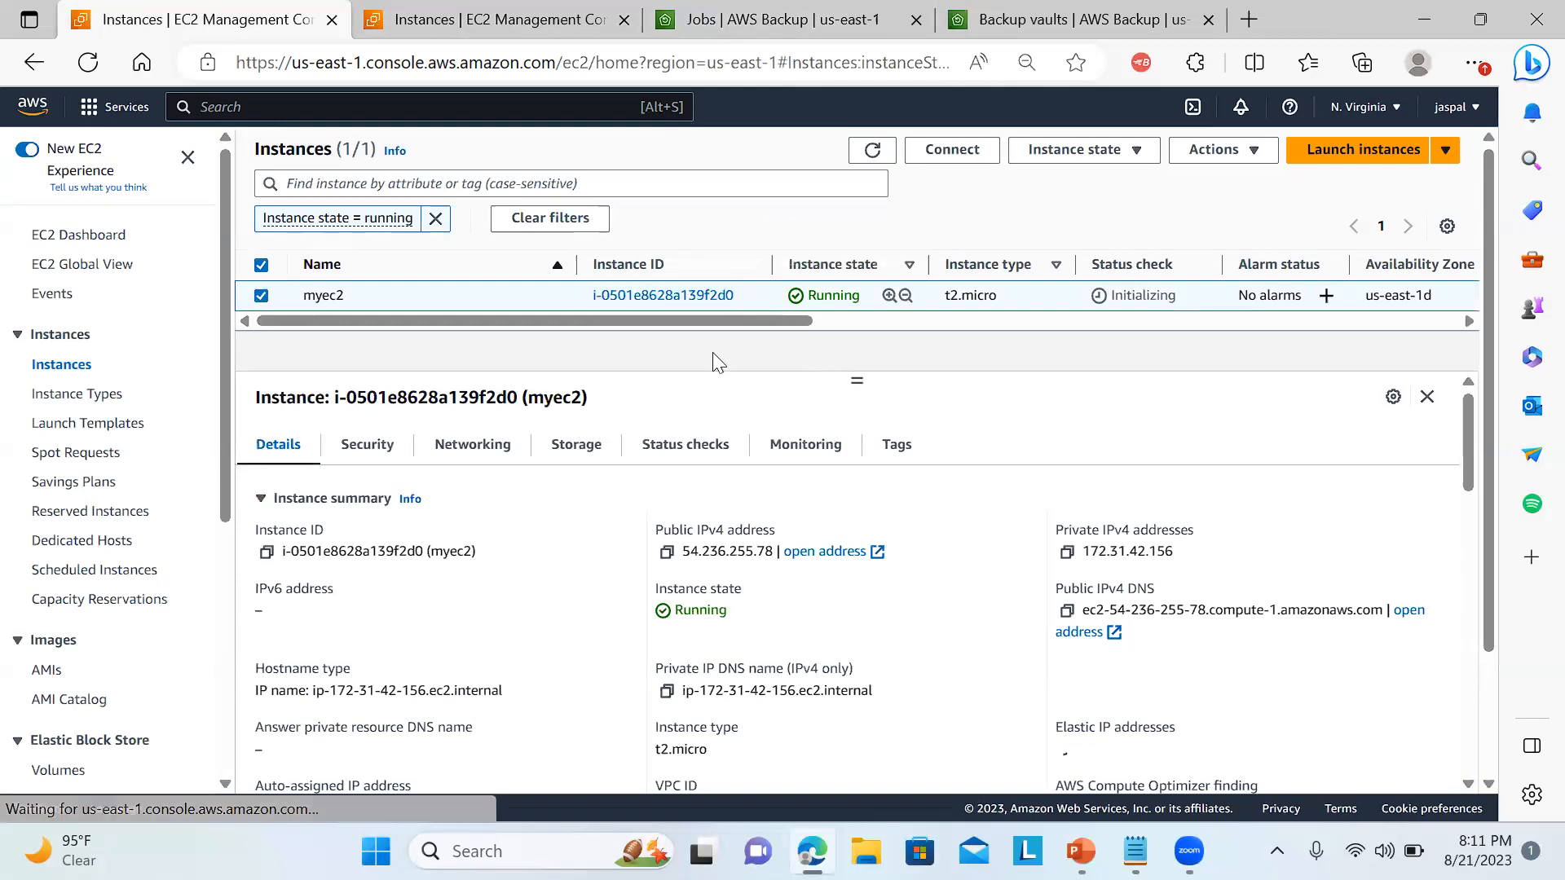
click(88, 62)
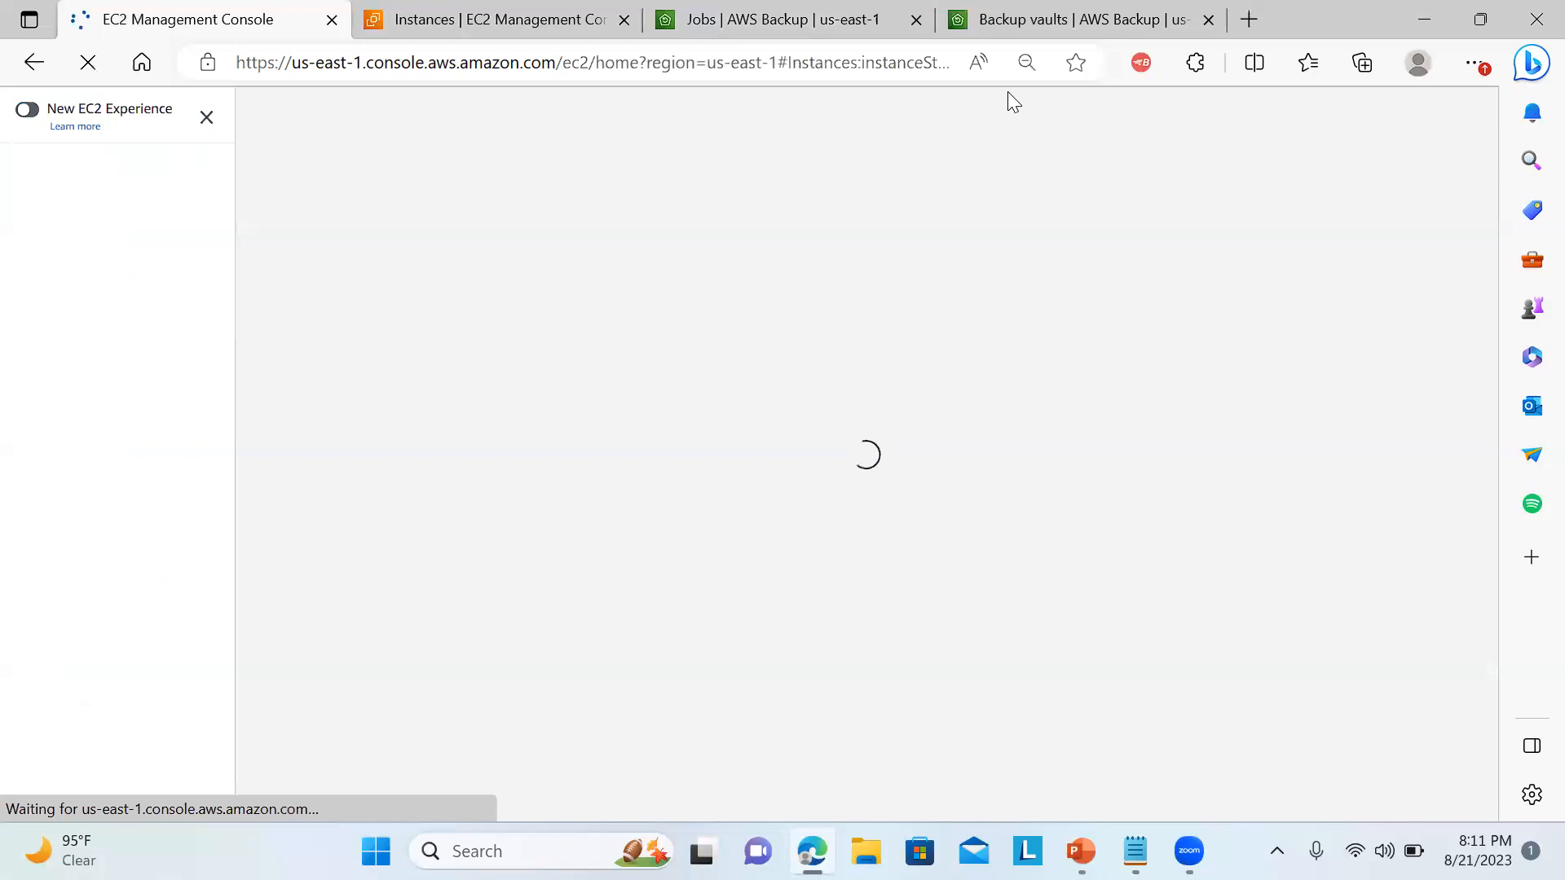
Back in AWS Backup, open the settings, view the resource types under Configure resources and return without changes.
click(774, 20)
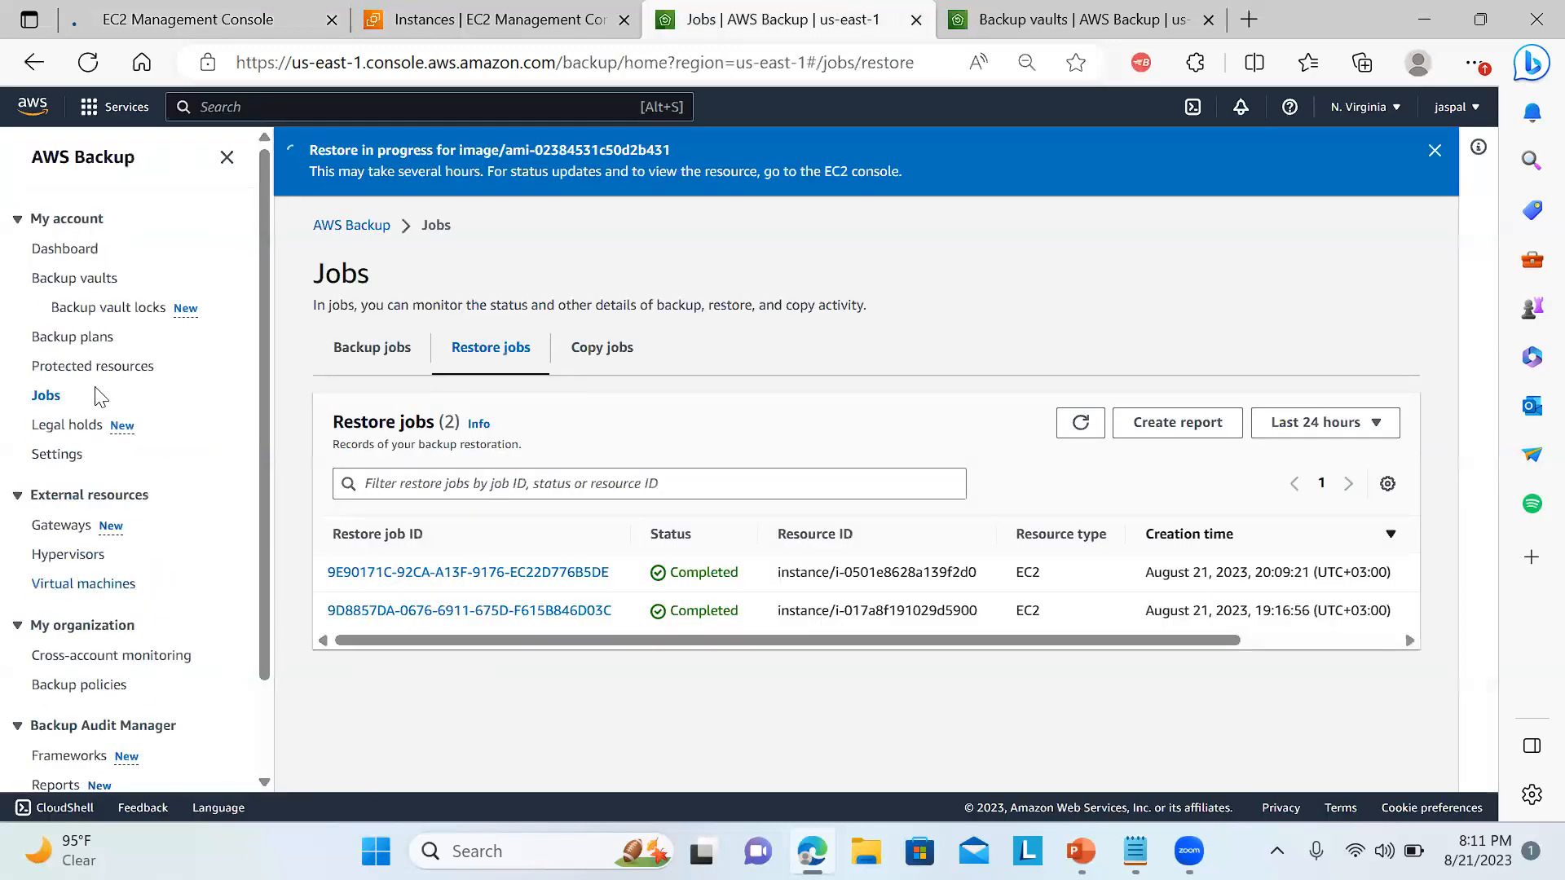
click(50, 458)
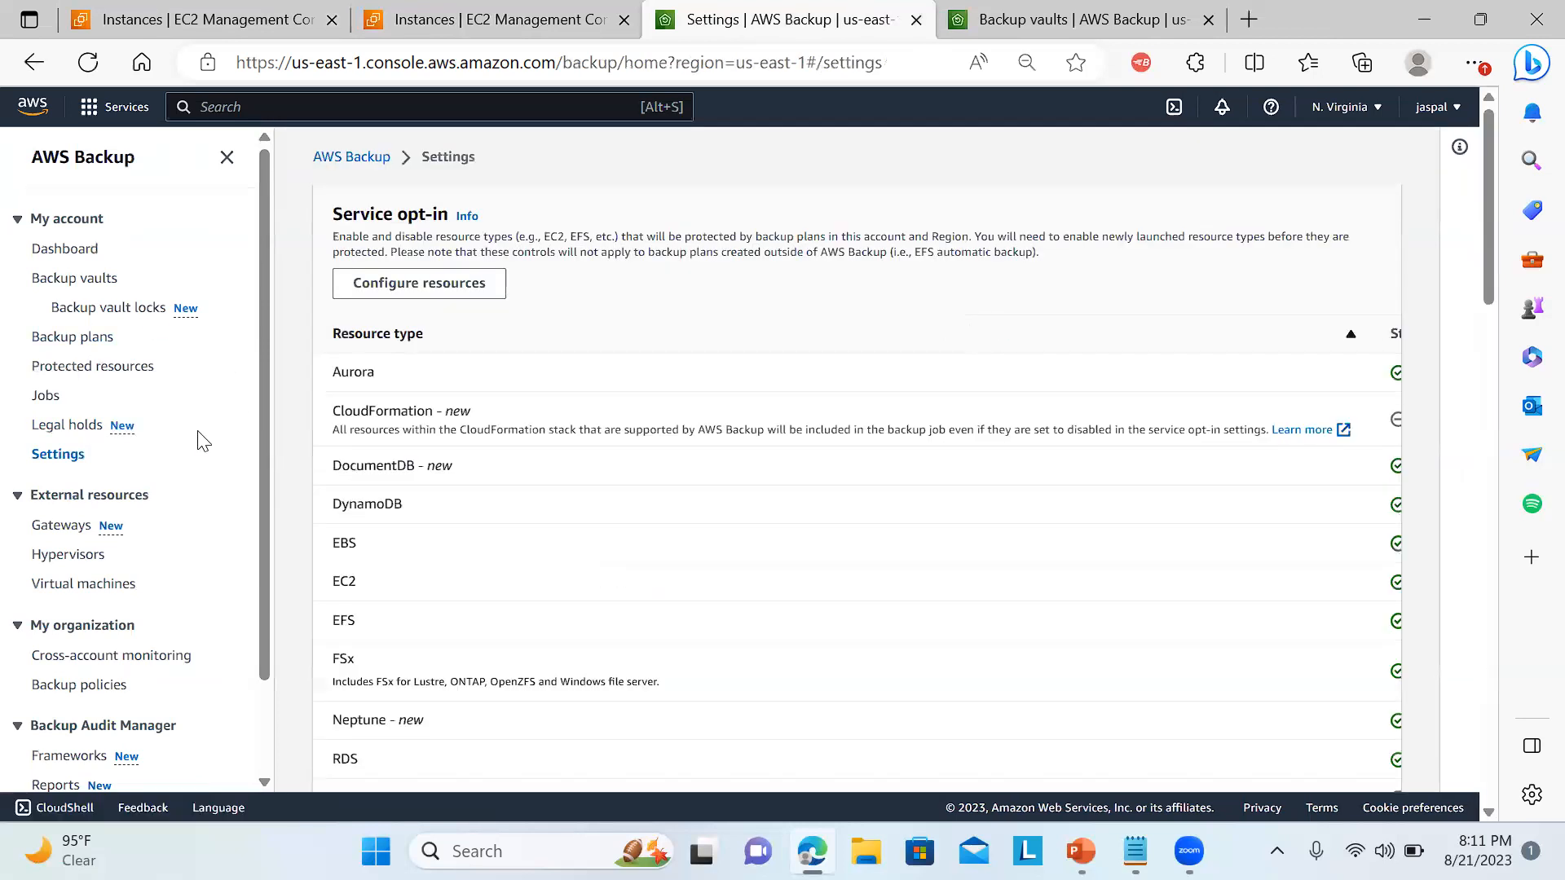
click(437, 287)
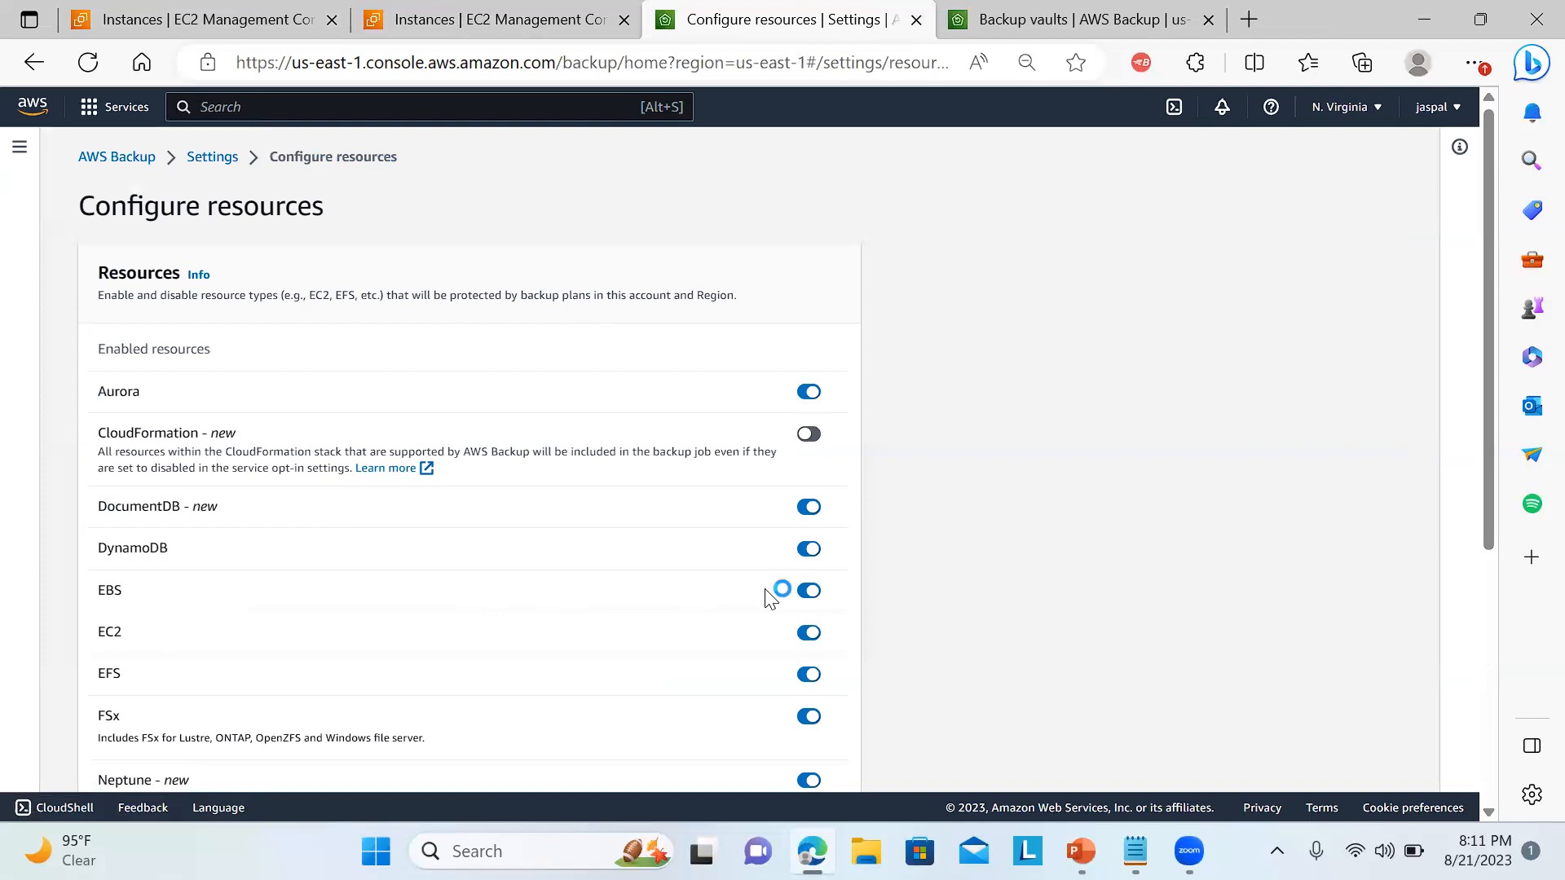
drag(1485, 404, 1427, 163)
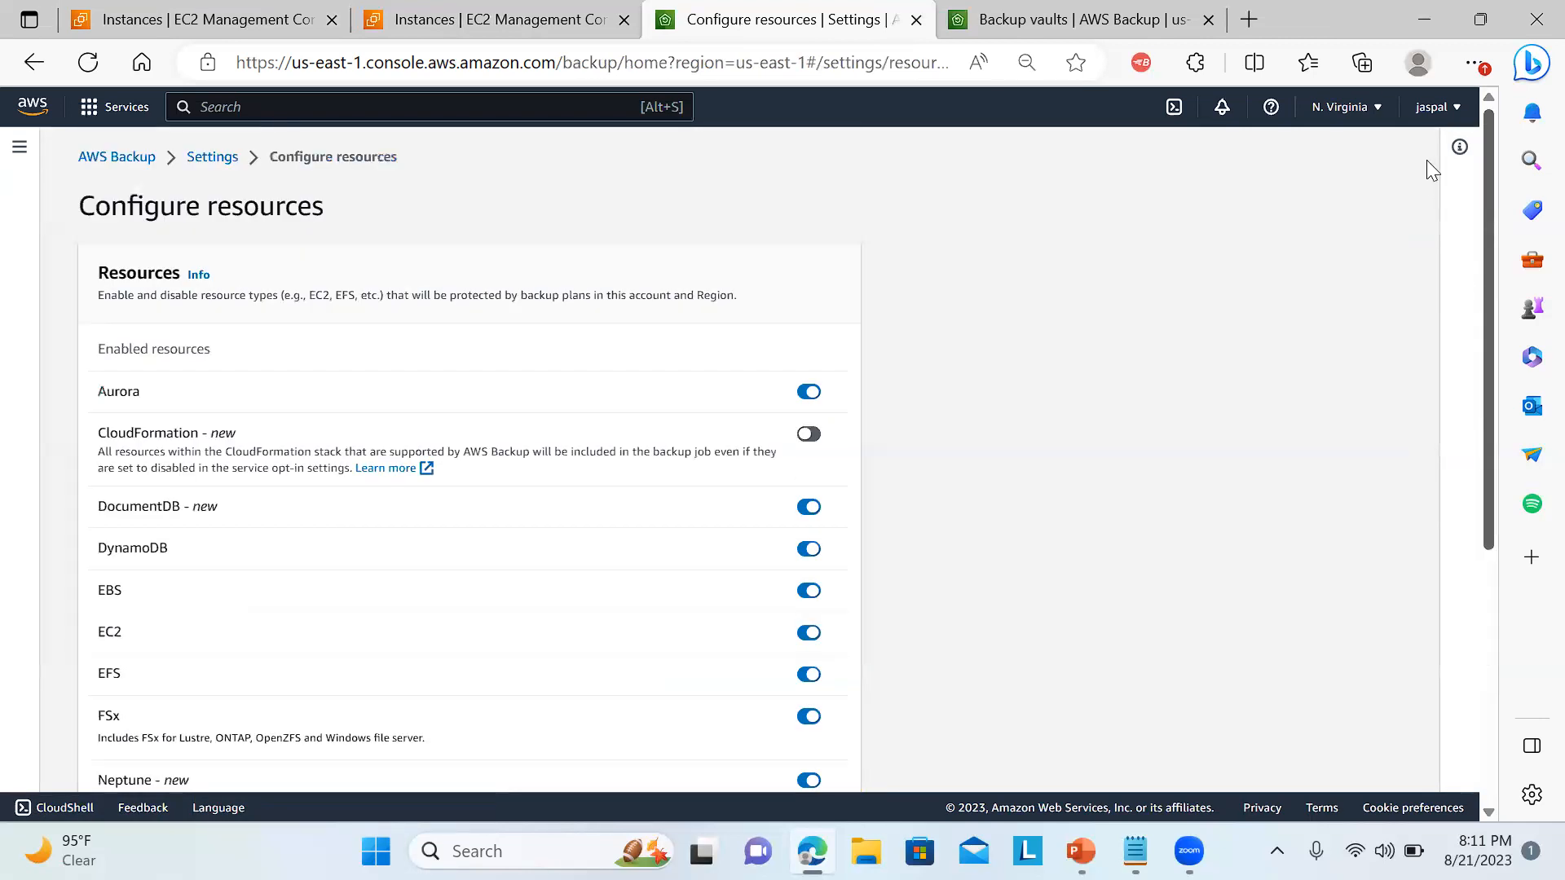
click(205, 163)
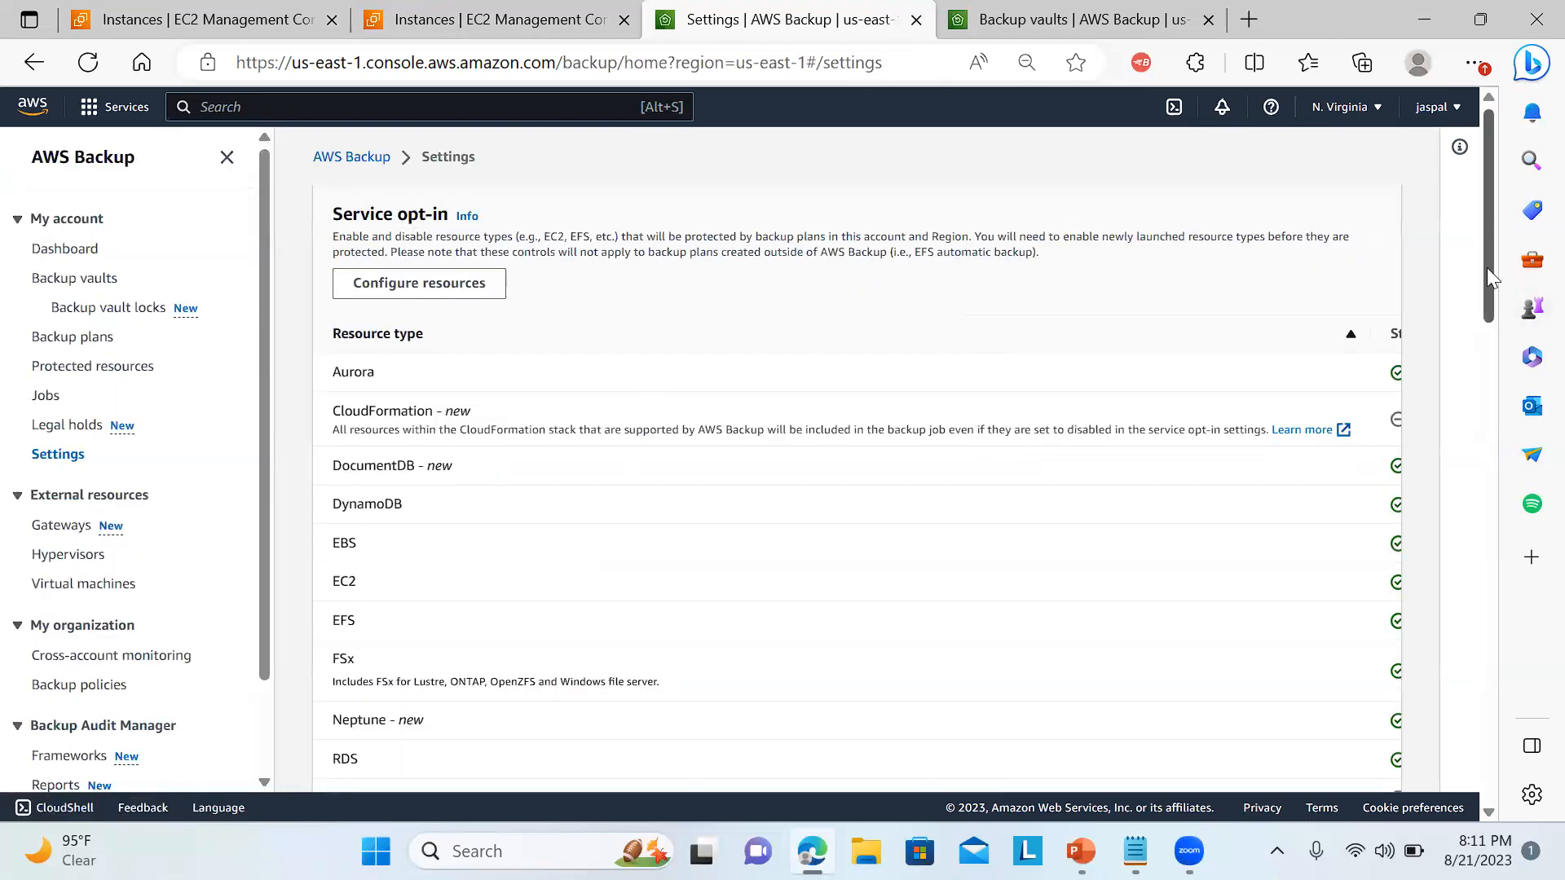
Examine the settings for service opt-in resource types, DynamoDB advanced features, delegated administrator and cross-account management.
scroll(1485, 304, down, 5)
drag(1467, 517, 1466, 476)
scroll(1467, 497, down, 2)
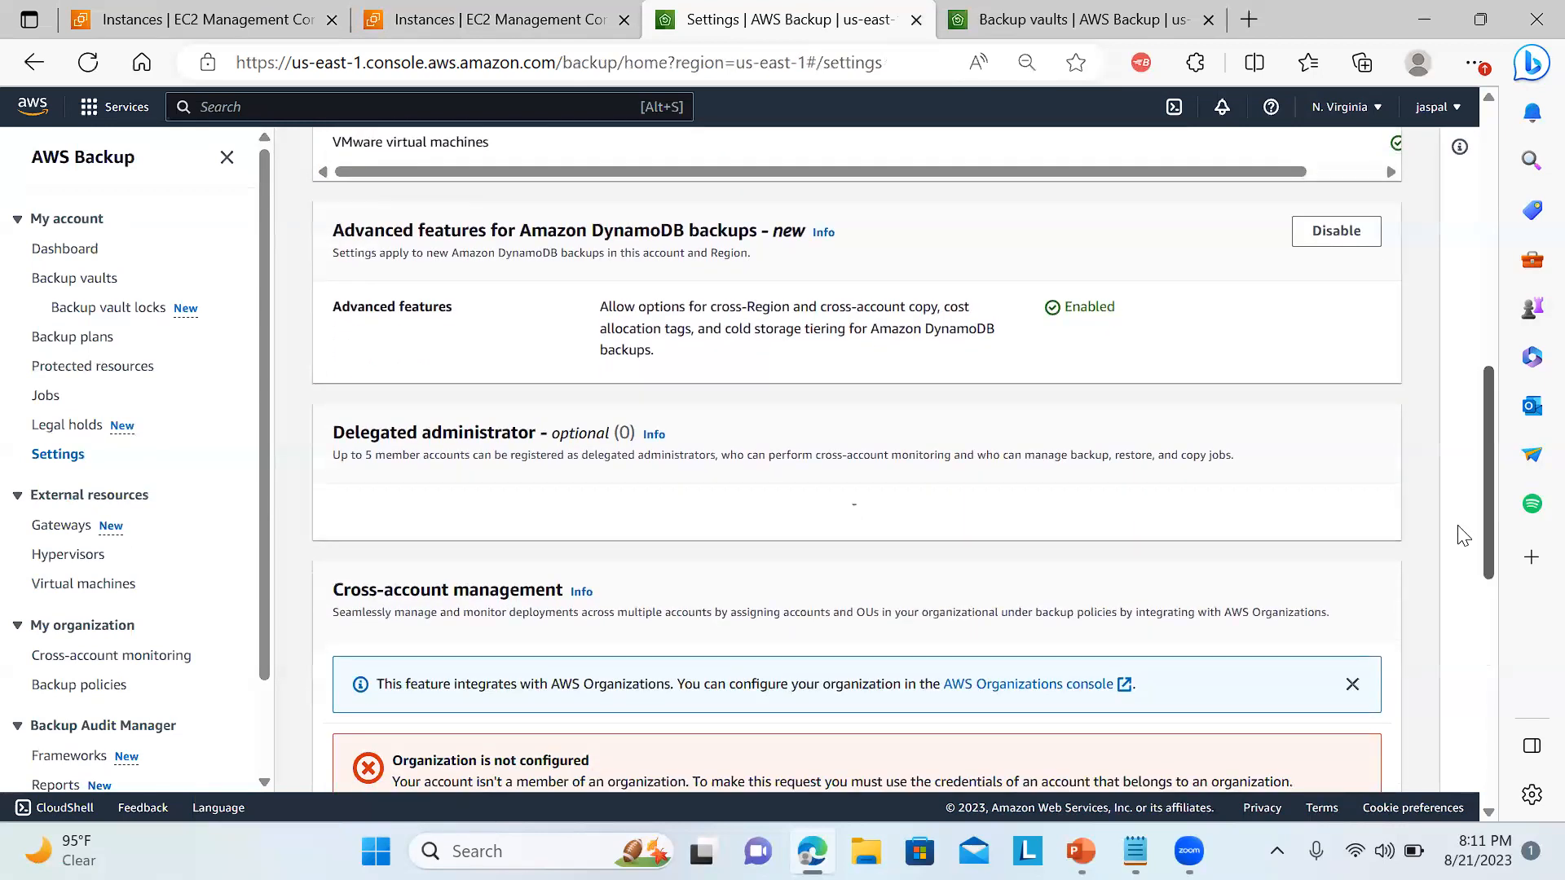
scroll(1464, 536, down, 3)
scroll(1459, 584, up, 1)
scroll(1451, 644, down, 3)
scroll(1433, 712, down, 2)
scroll(1430, 696, up, 2)
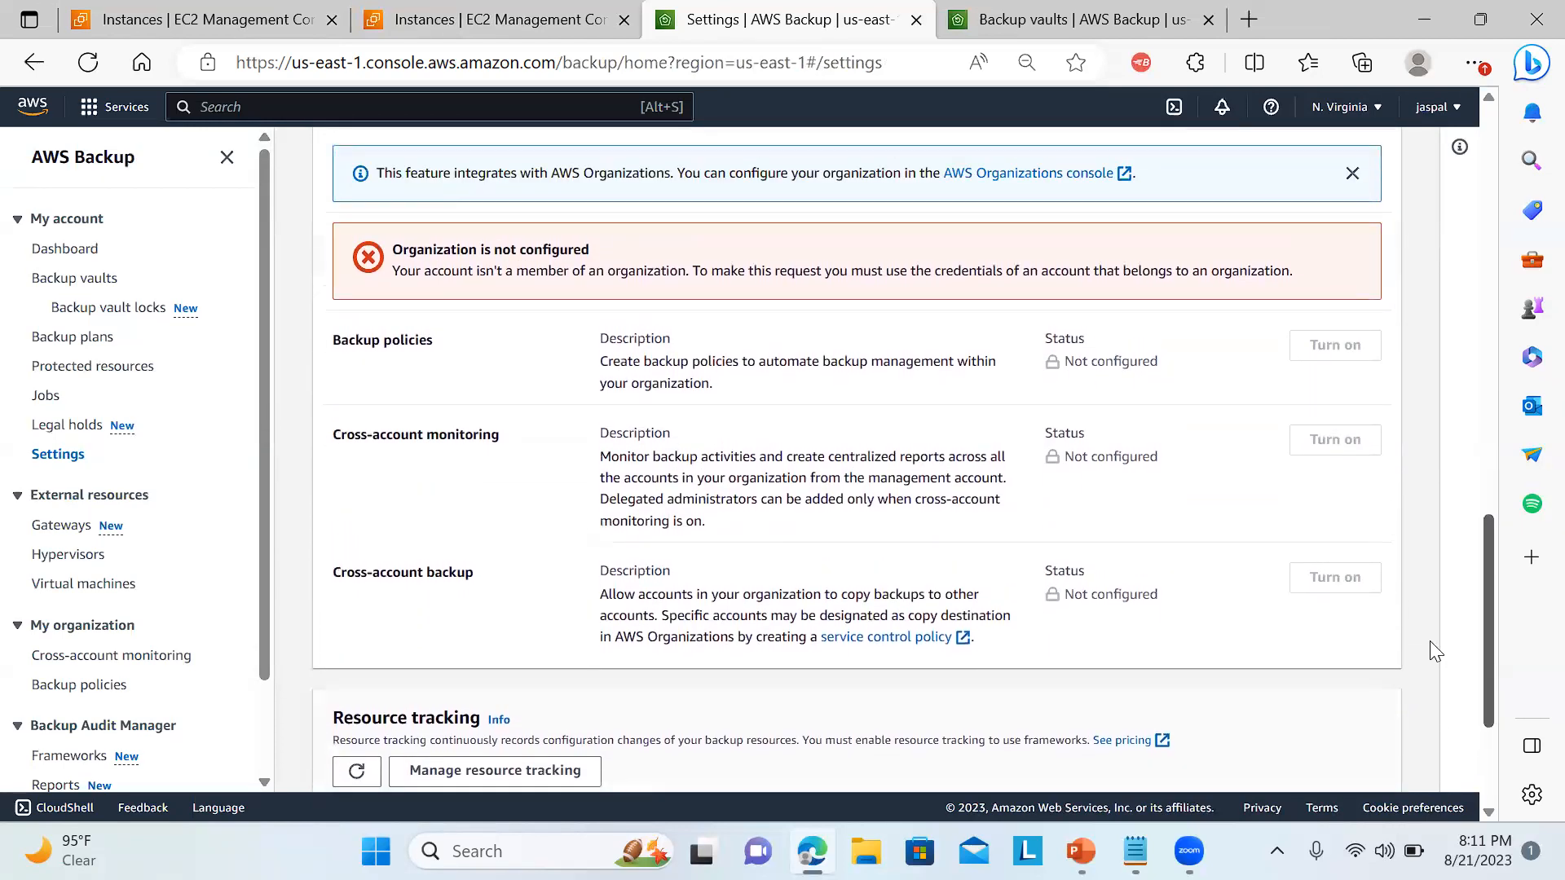
scroll(1432, 591, up, 3)
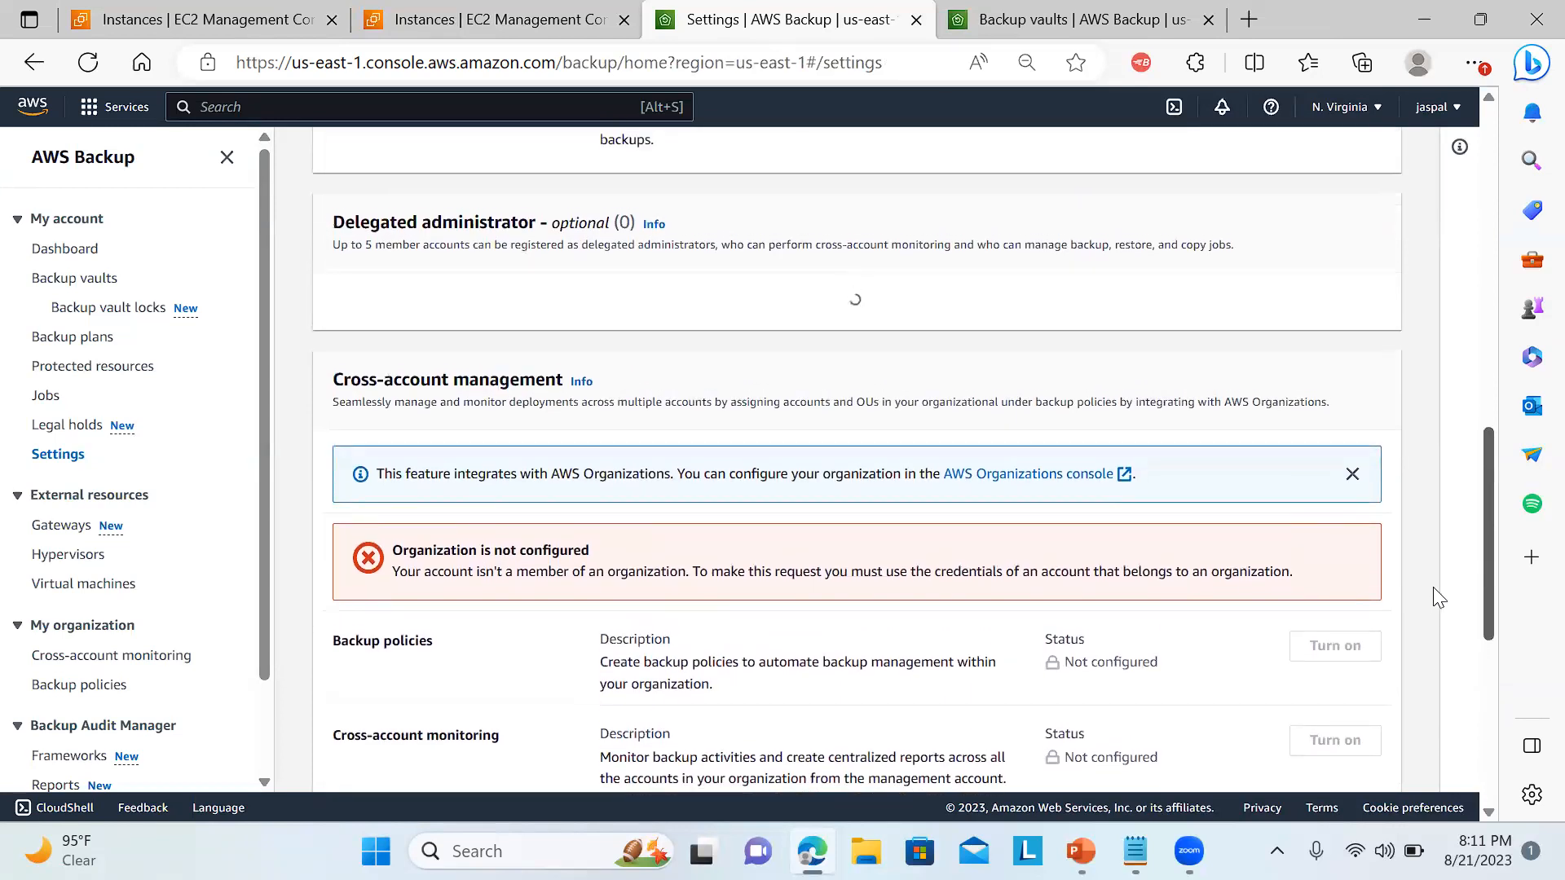
scroll(1437, 583, up, 4)
scroll(1444, 505, up, 2)
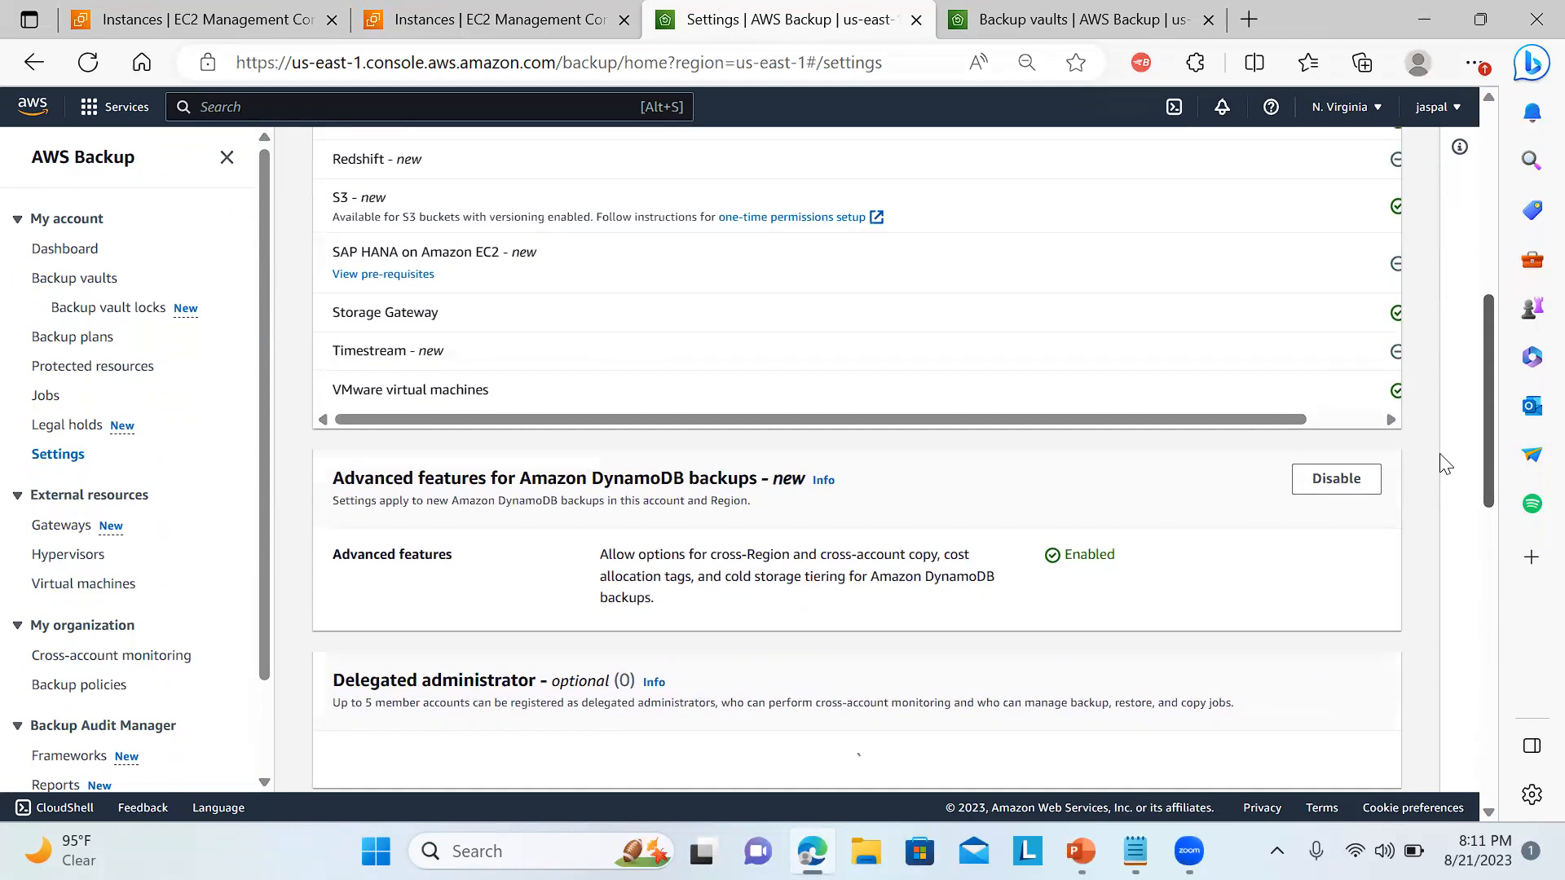
scroll(1440, 453, up, 1)
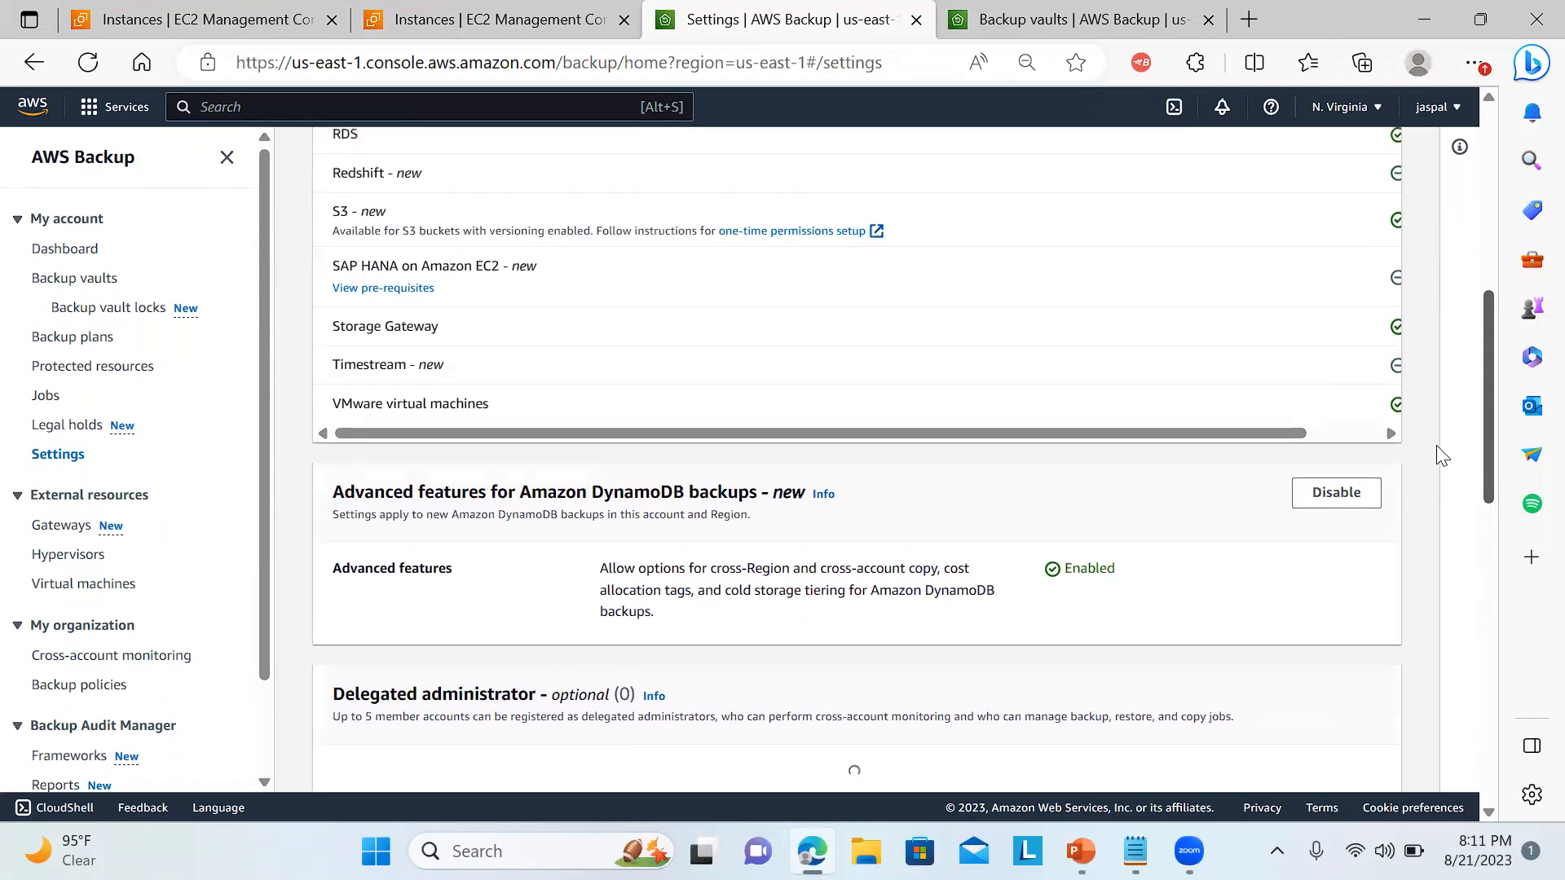
scroll(1427, 416, up, 4)
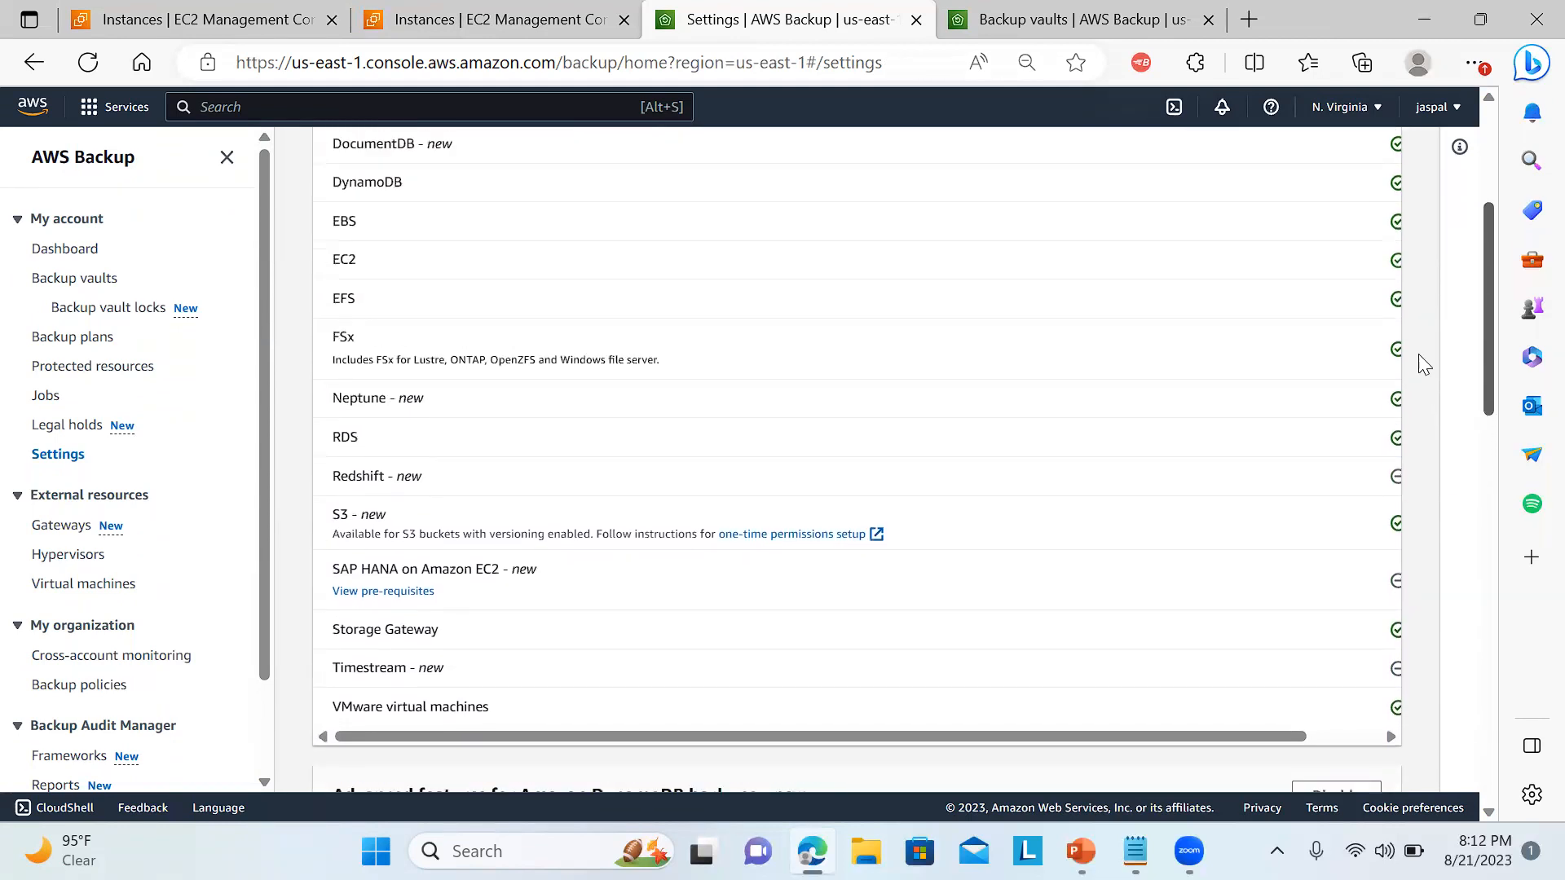
scroll(1419, 352, down, 1)
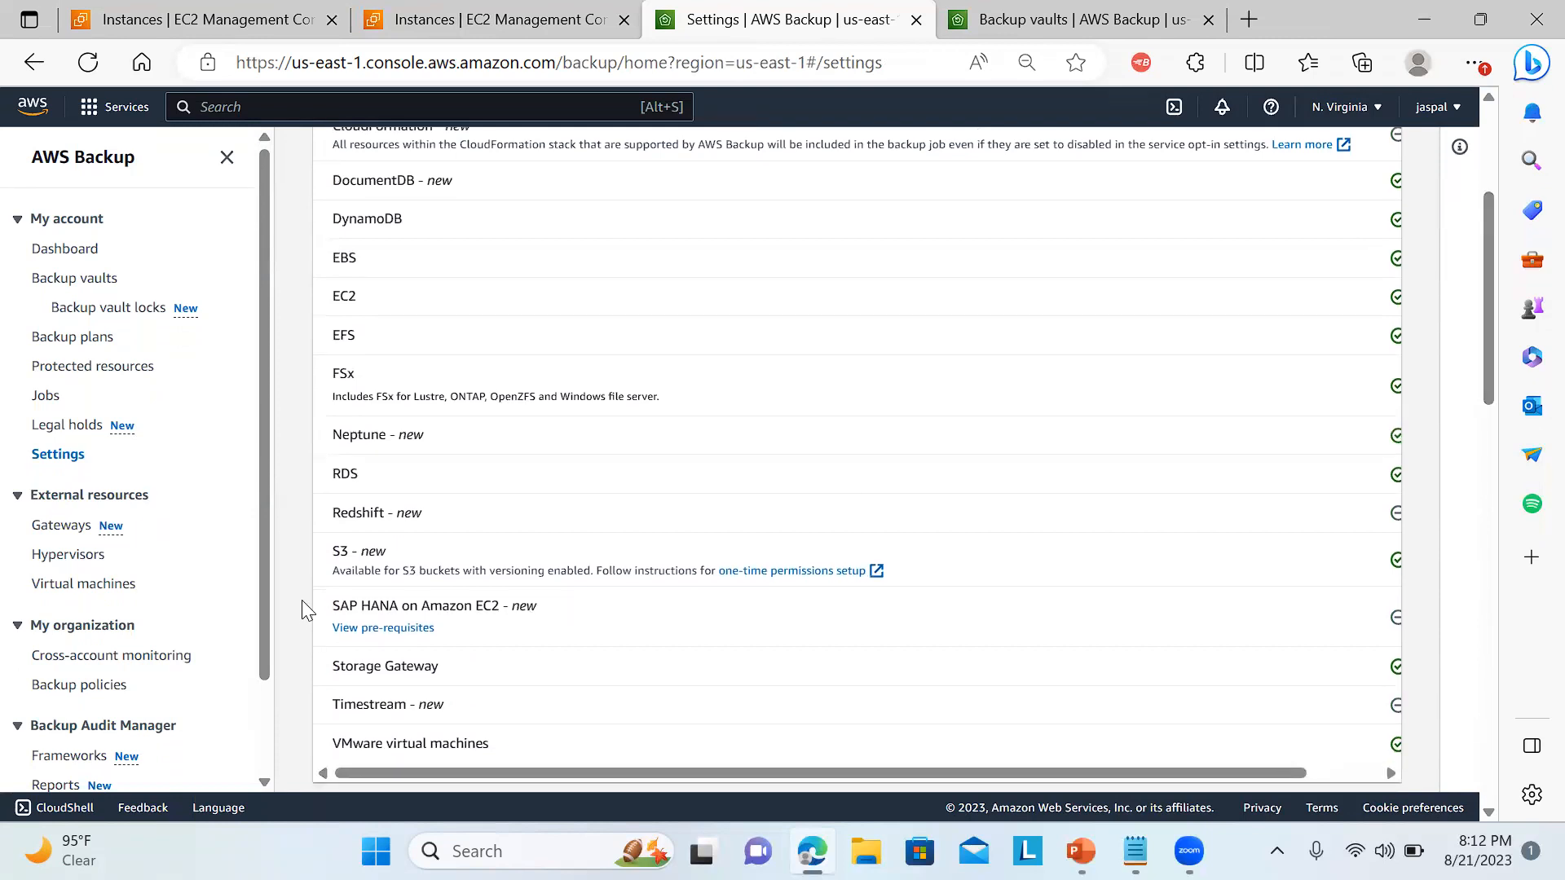
drag(329, 608, 544, 612)
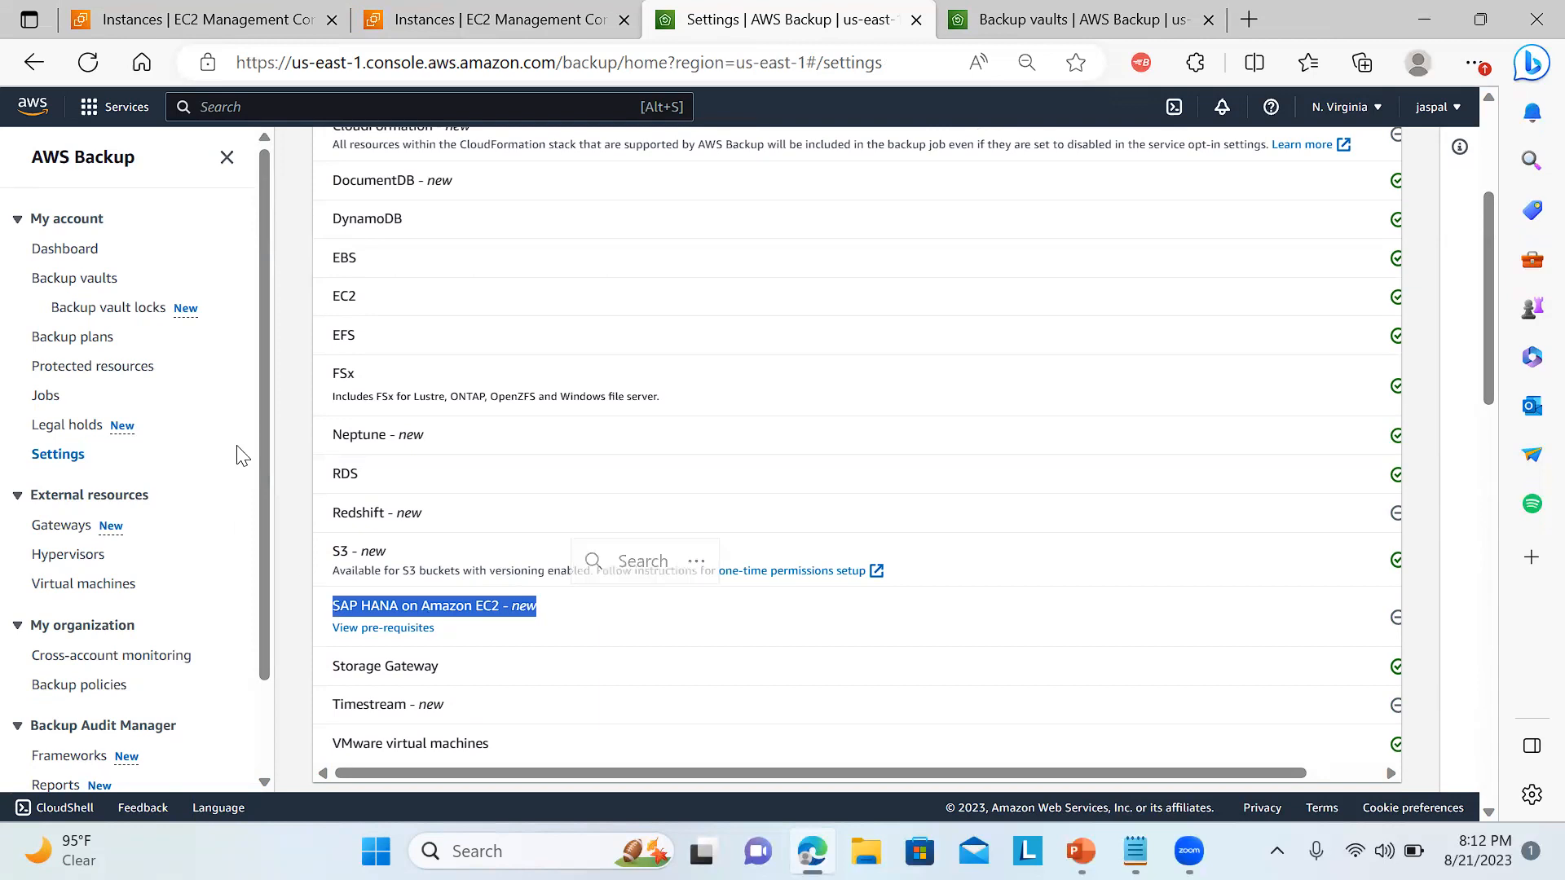
Read how legal holds work, then review the backup jobs and restore jobs.
click(47, 427)
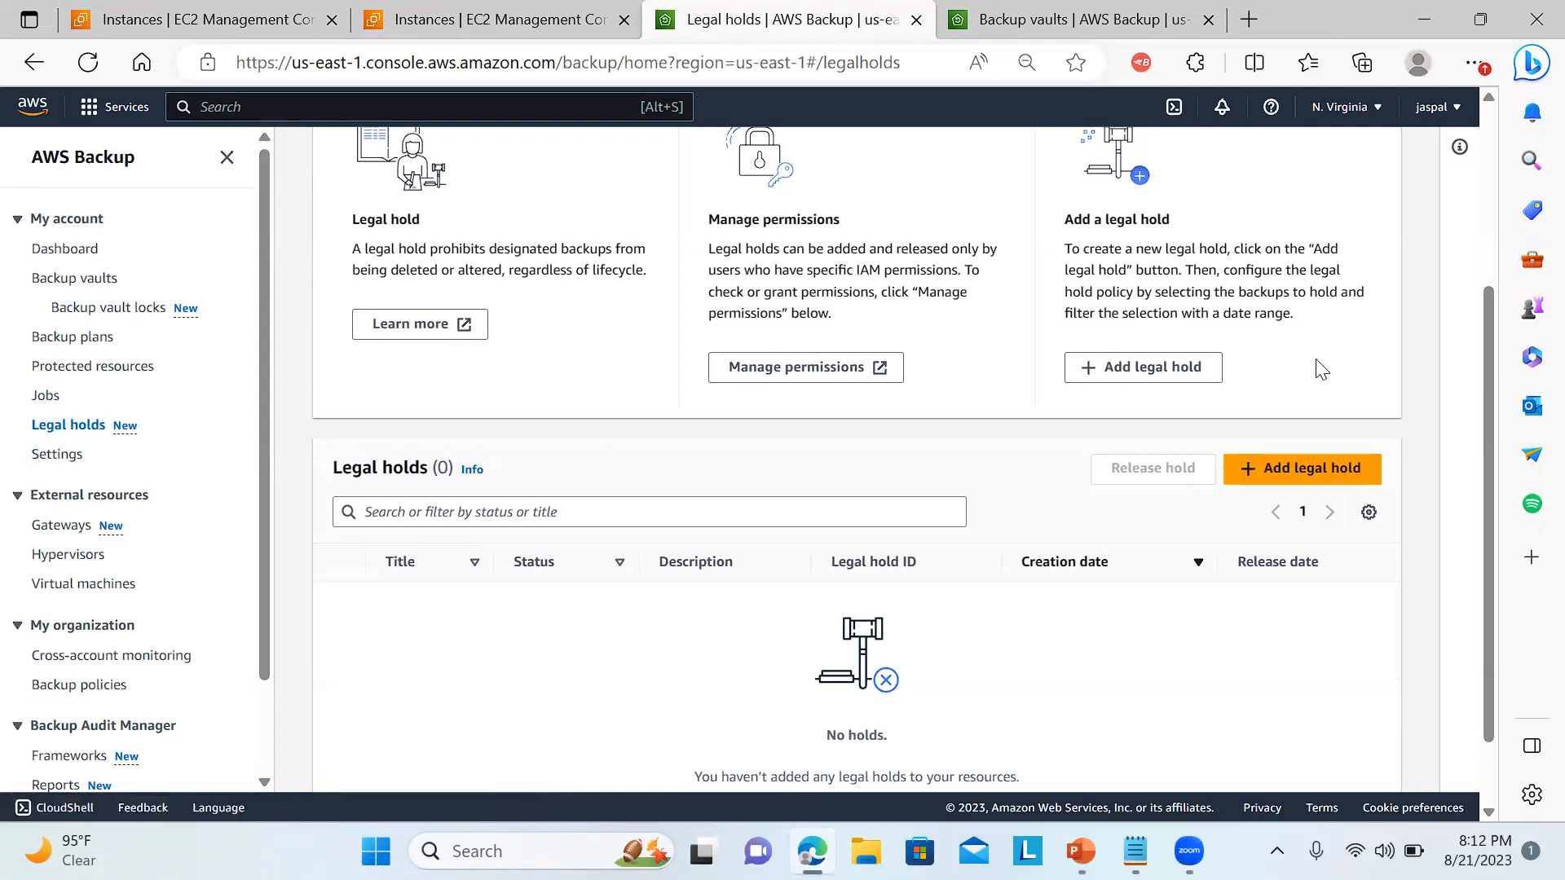
drag(1488, 439, 1487, 302)
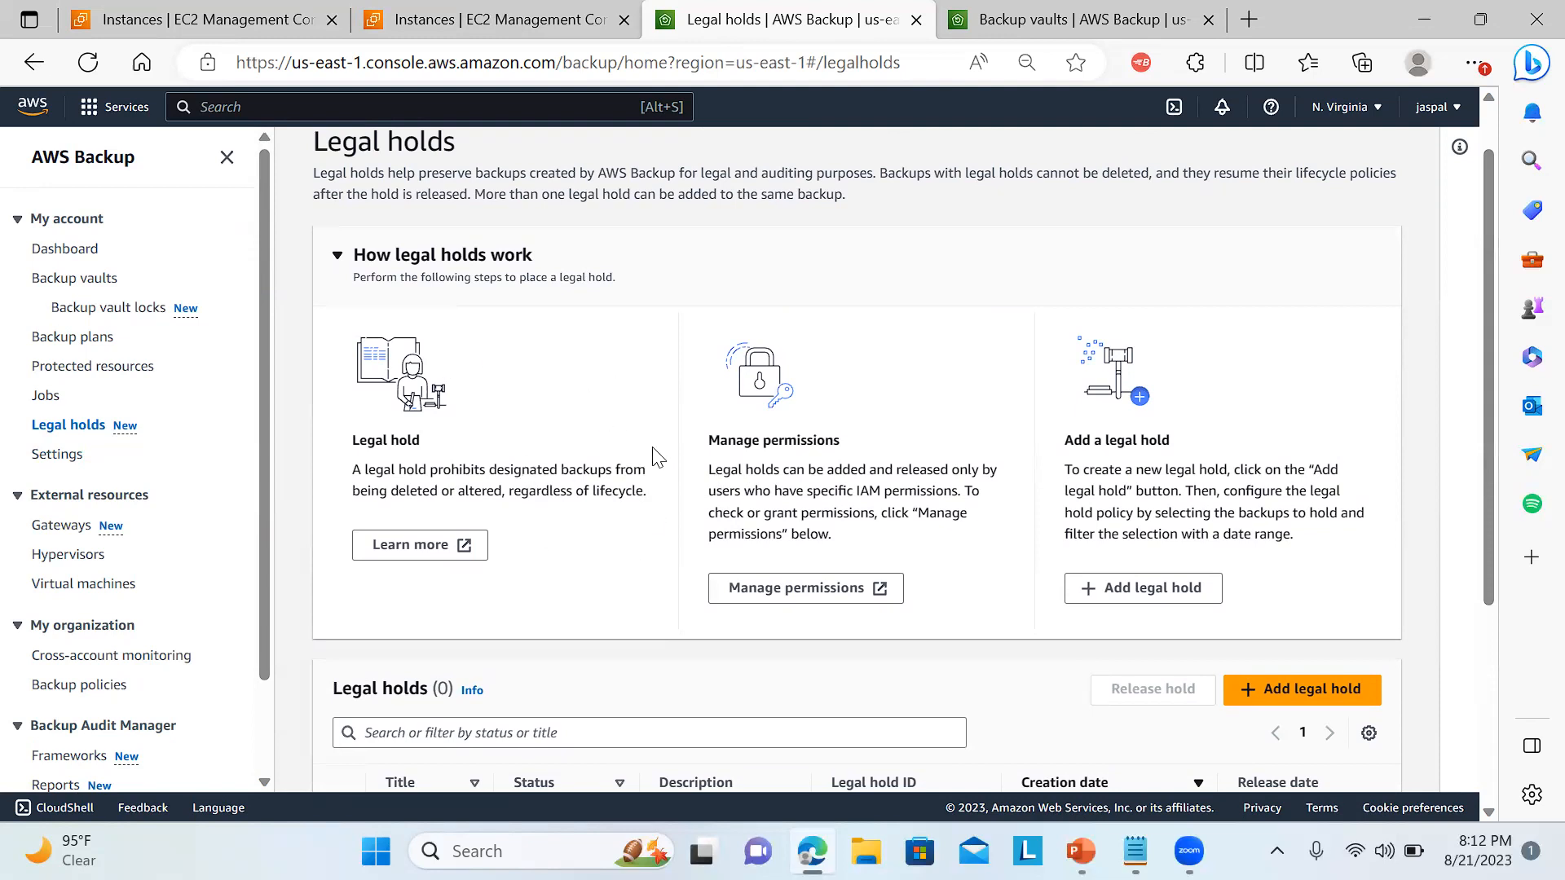
click(45, 397)
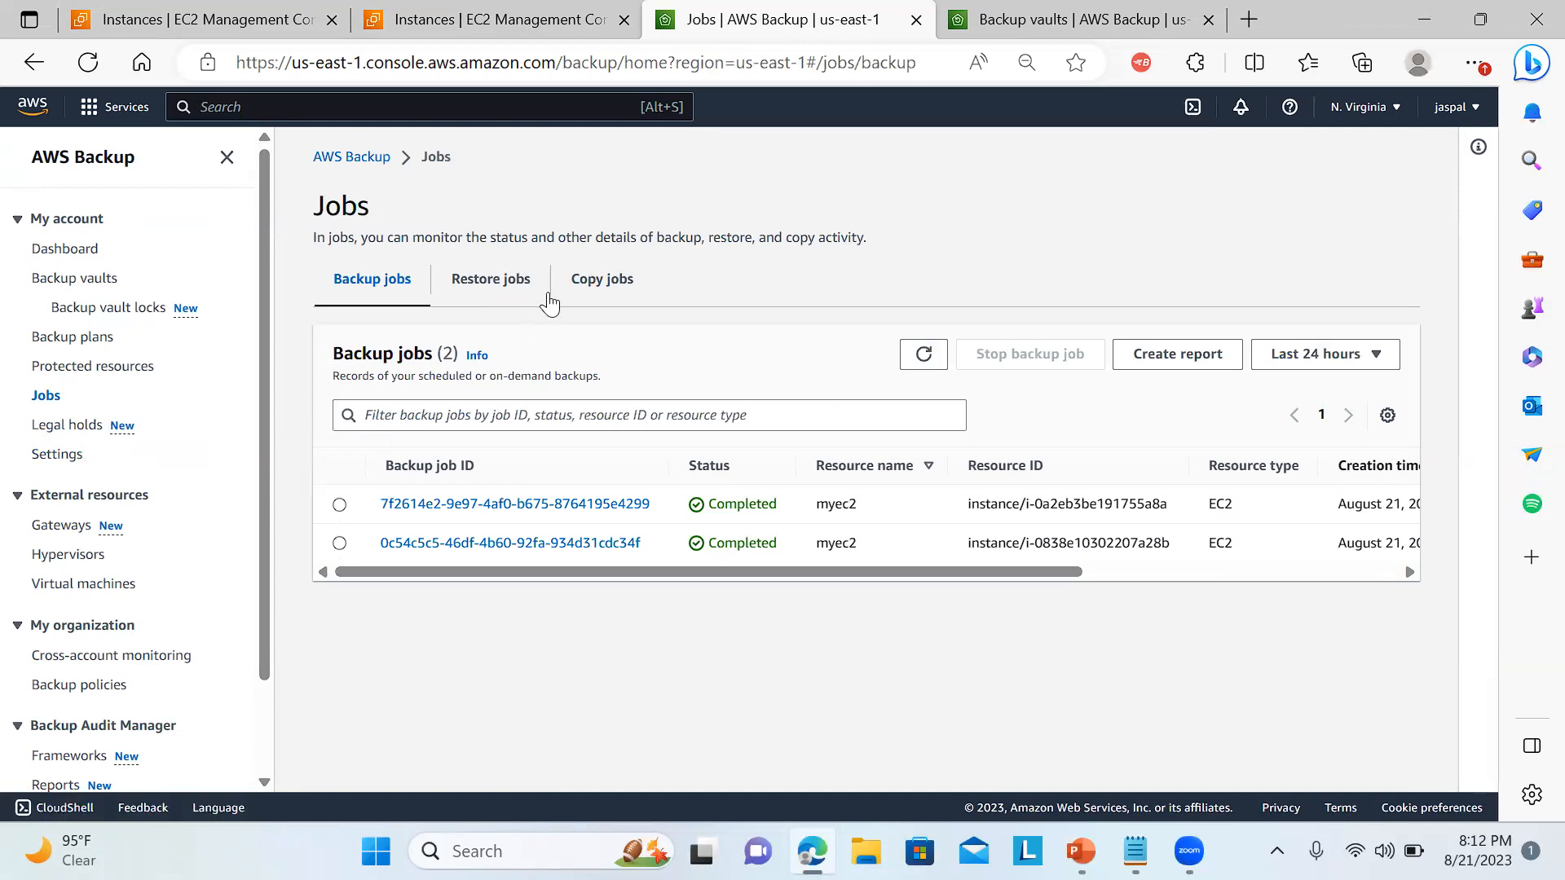
click(511, 281)
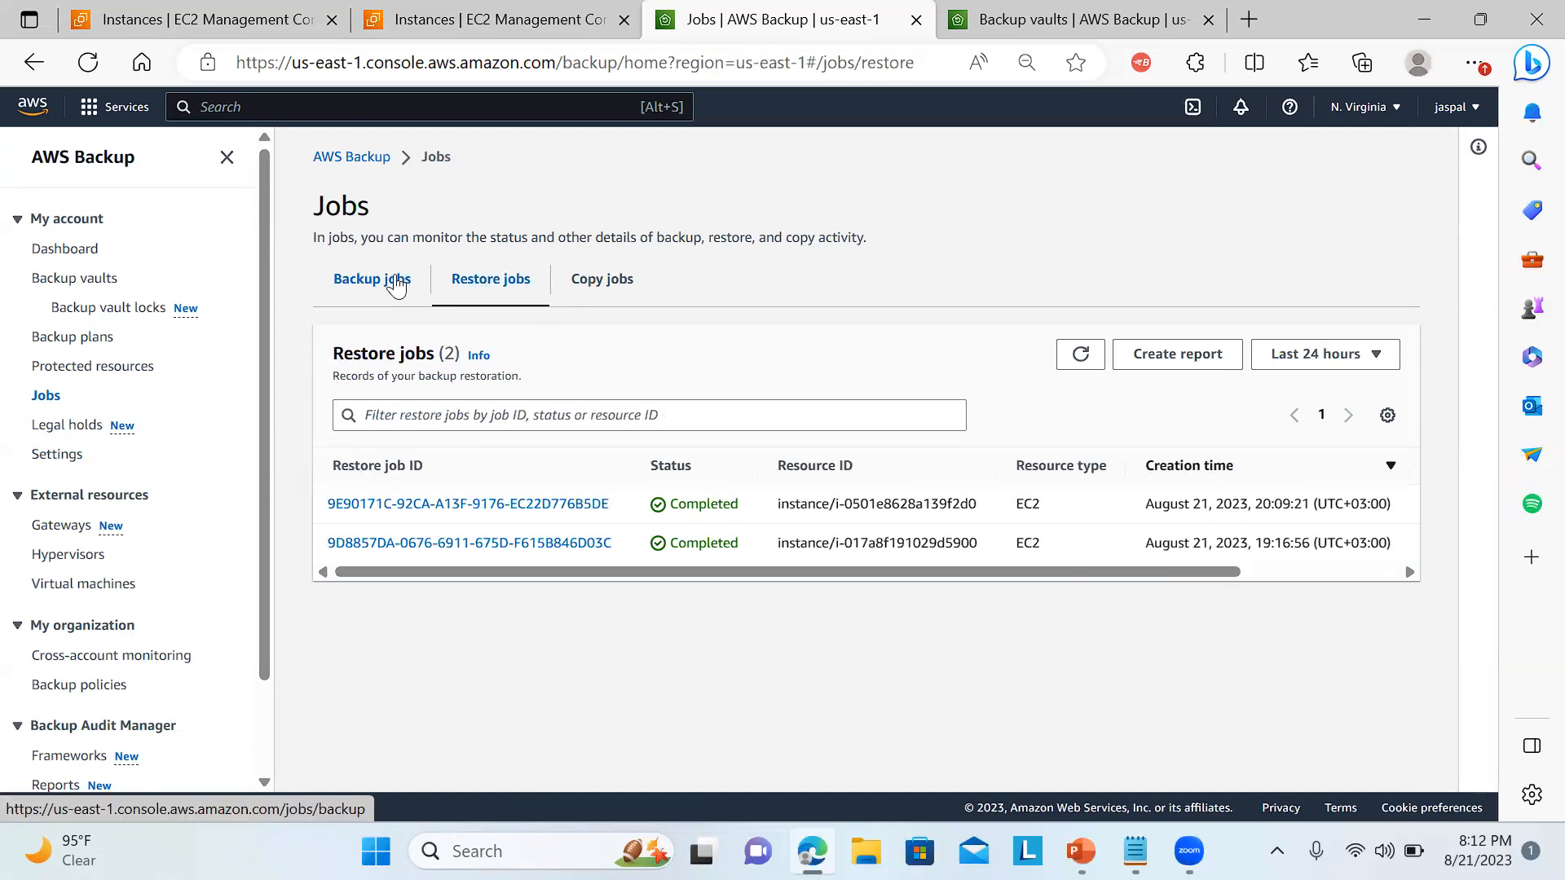
click(397, 285)
Open the mybkvaultdemo backup vault and delete the recovery point of the myec2 instance.
click(75, 285)
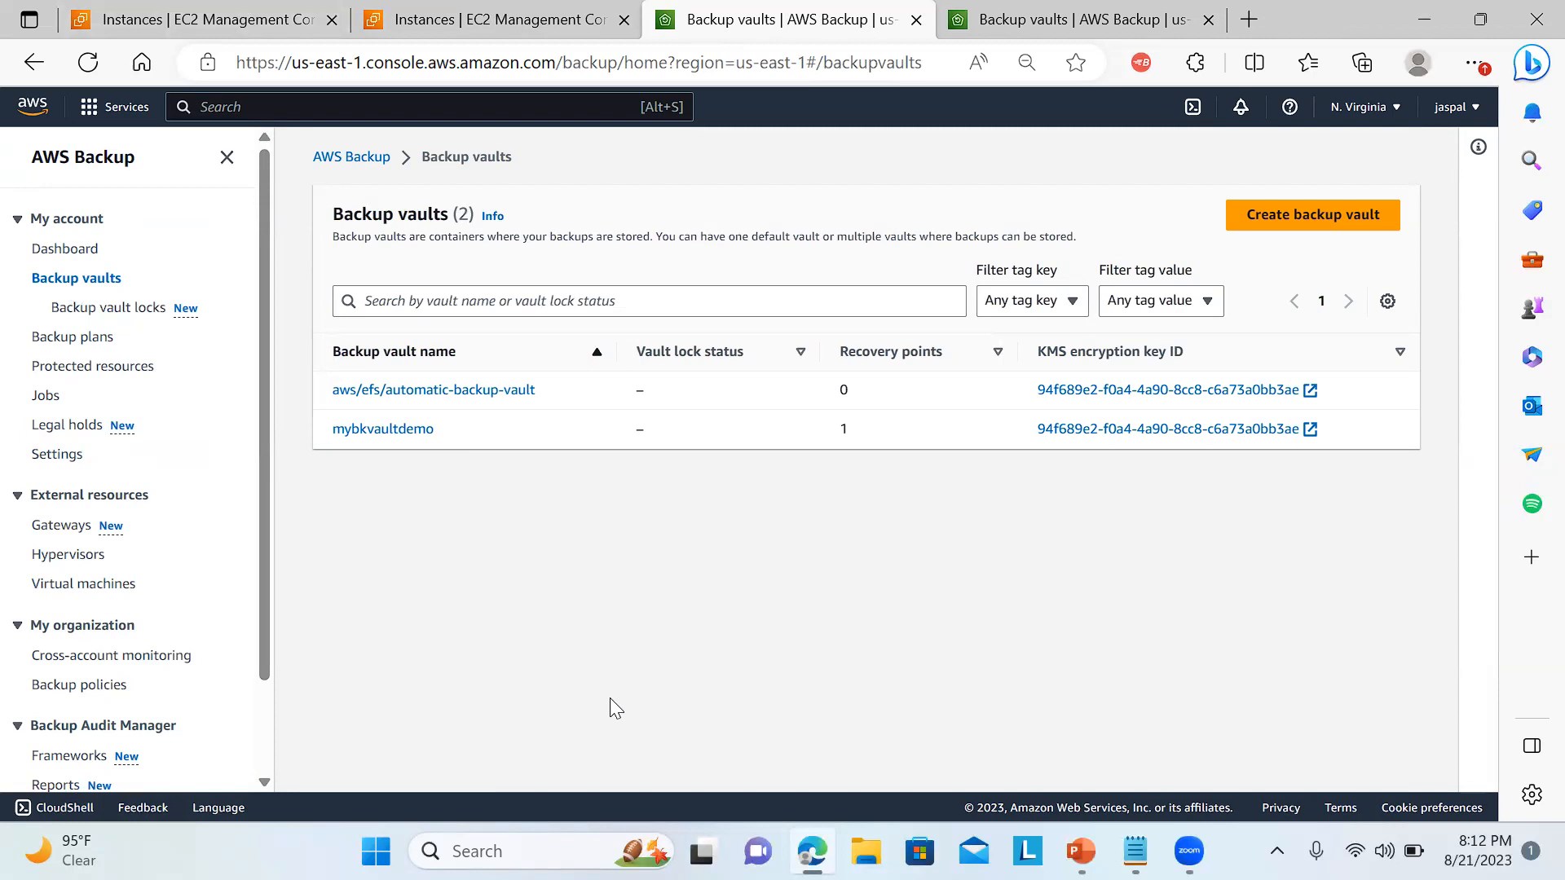
click(220, 12)
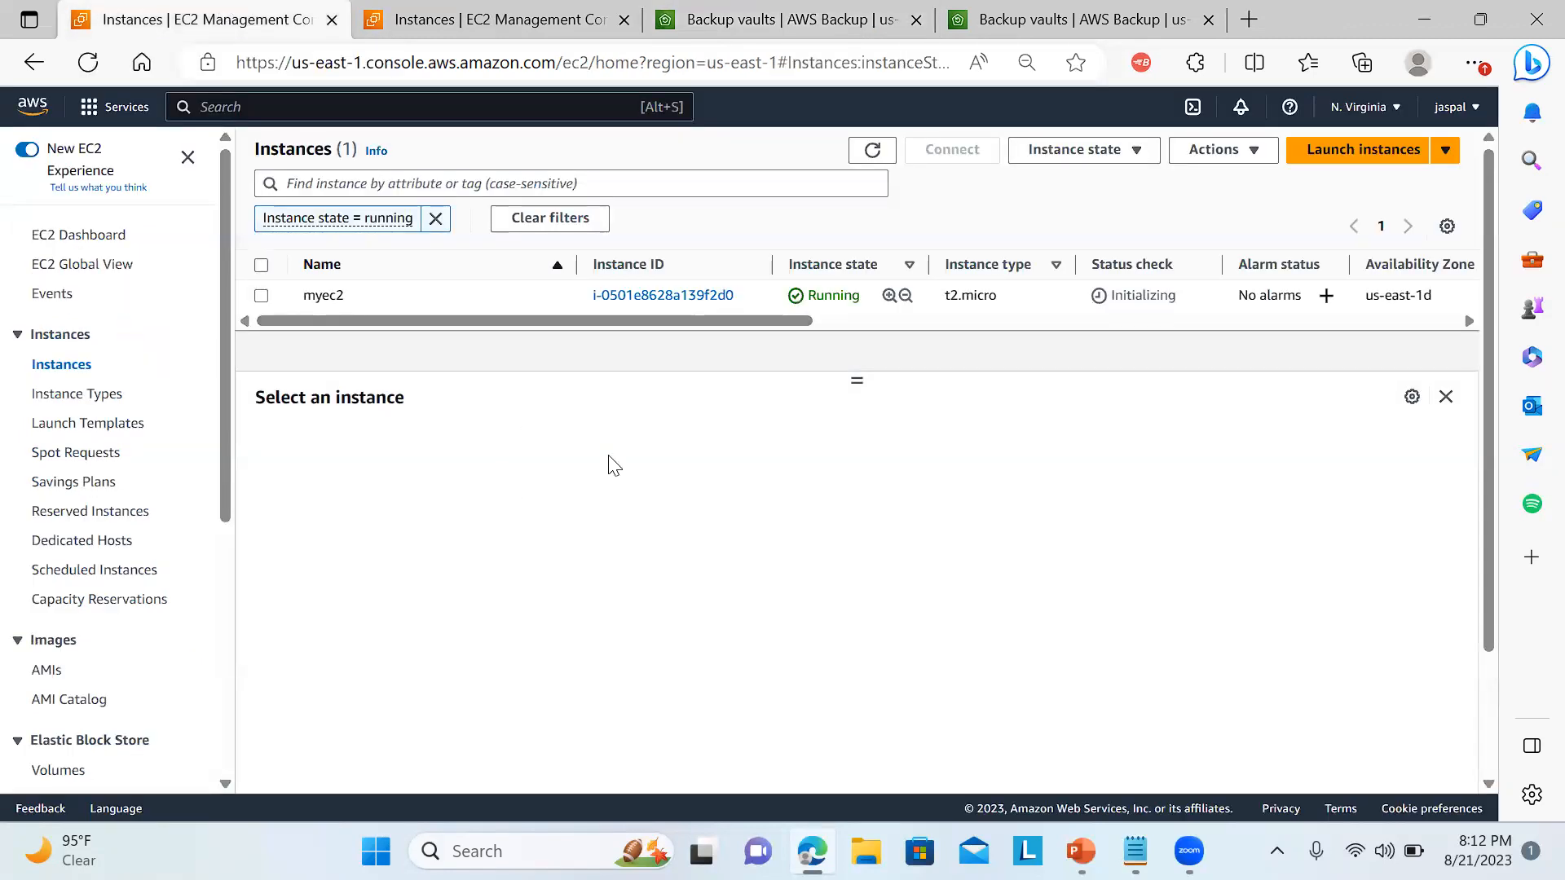
click(767, 11)
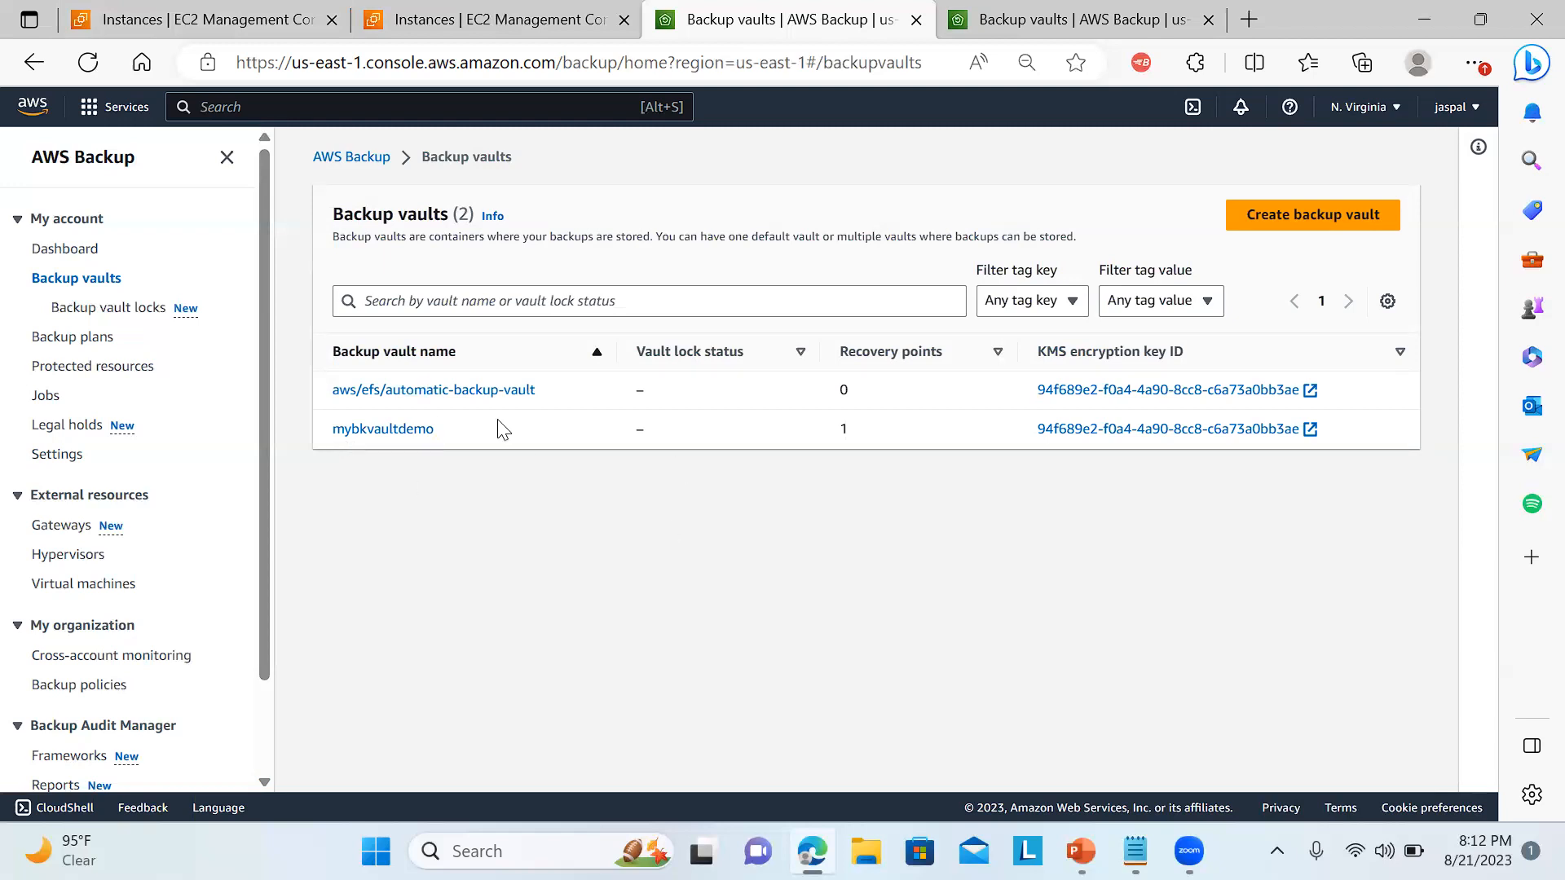
click(384, 429)
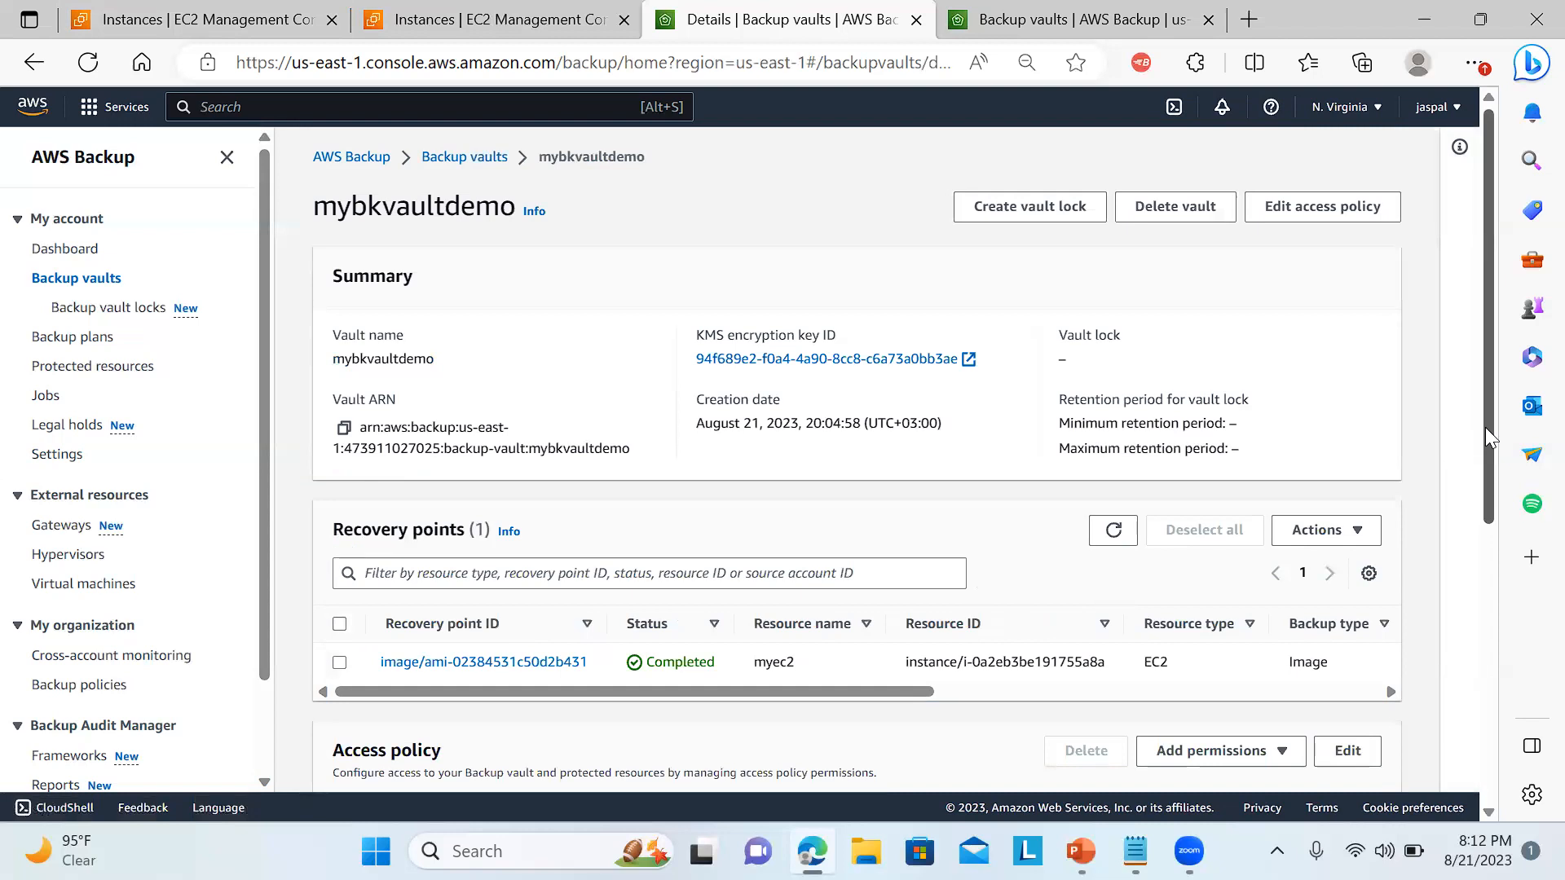
click(338, 625)
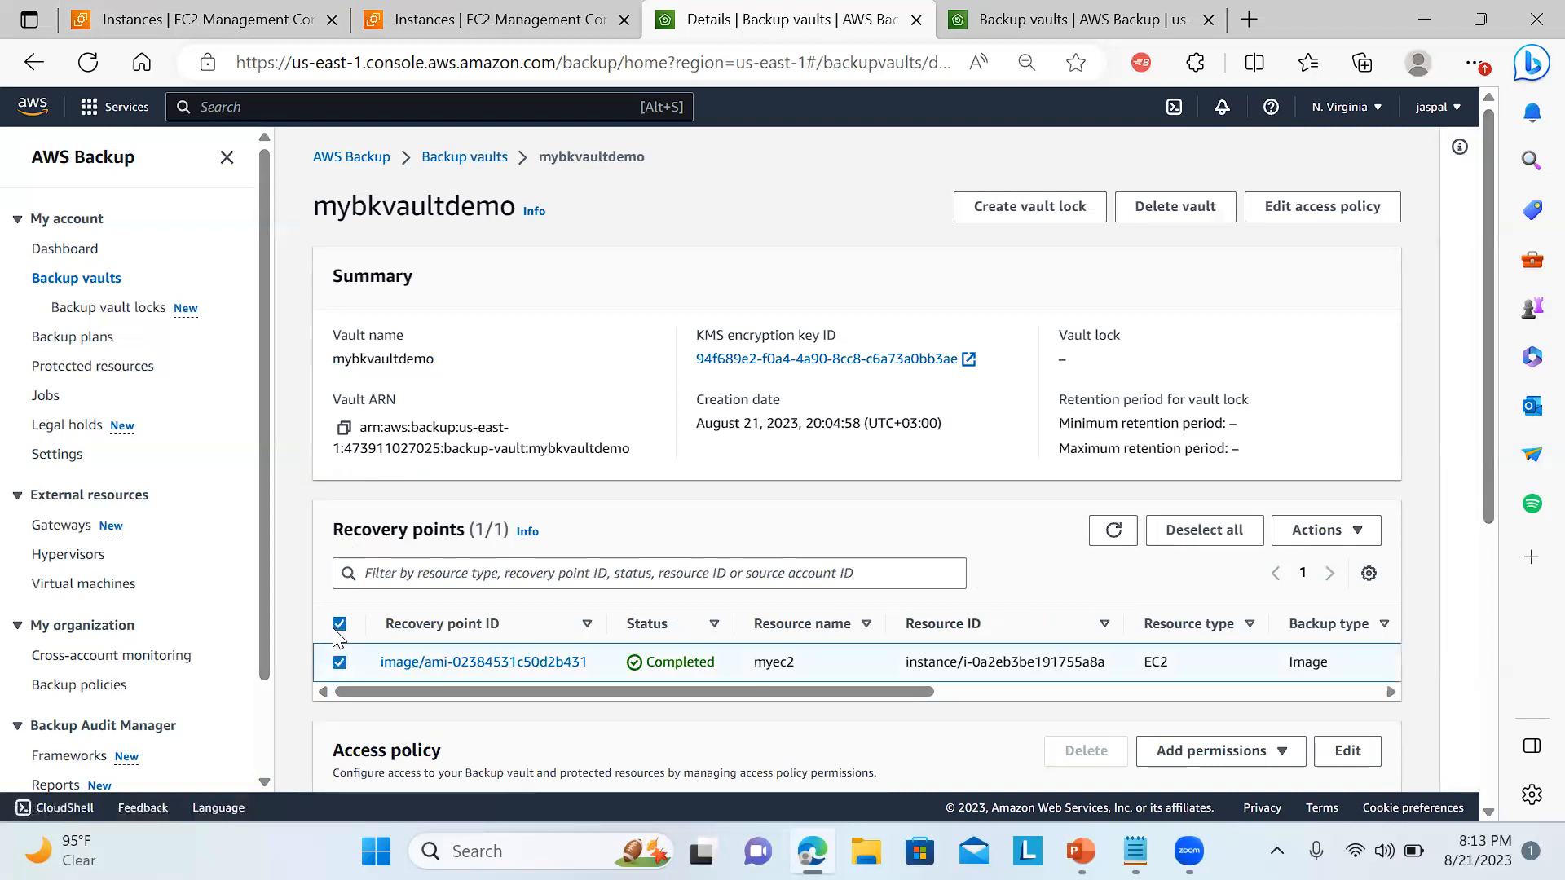
click(1336, 541)
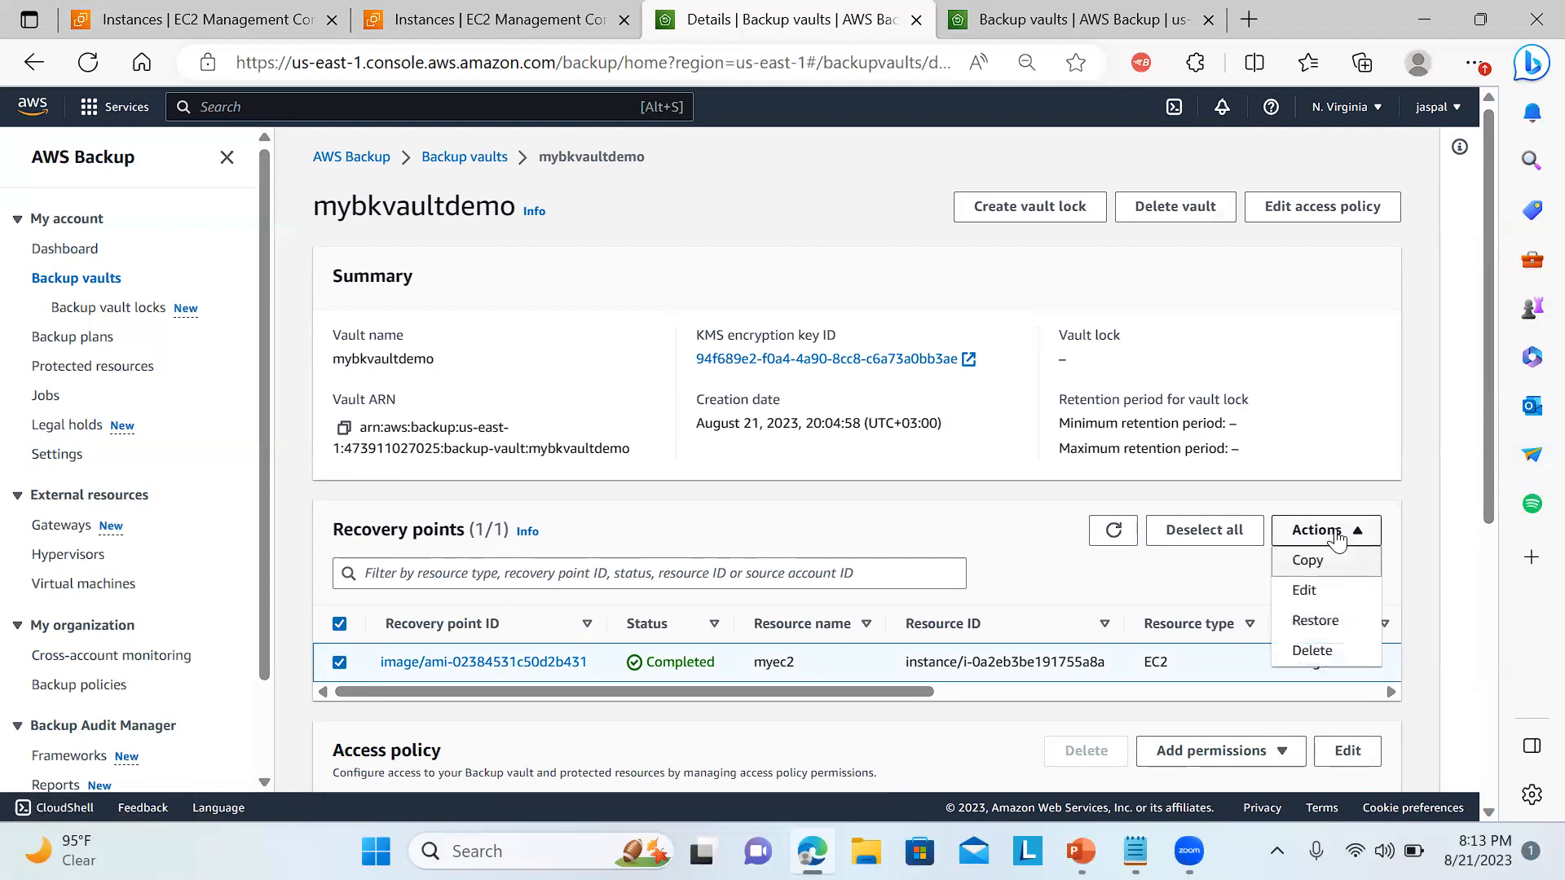
click(1314, 652)
click(982, 559)
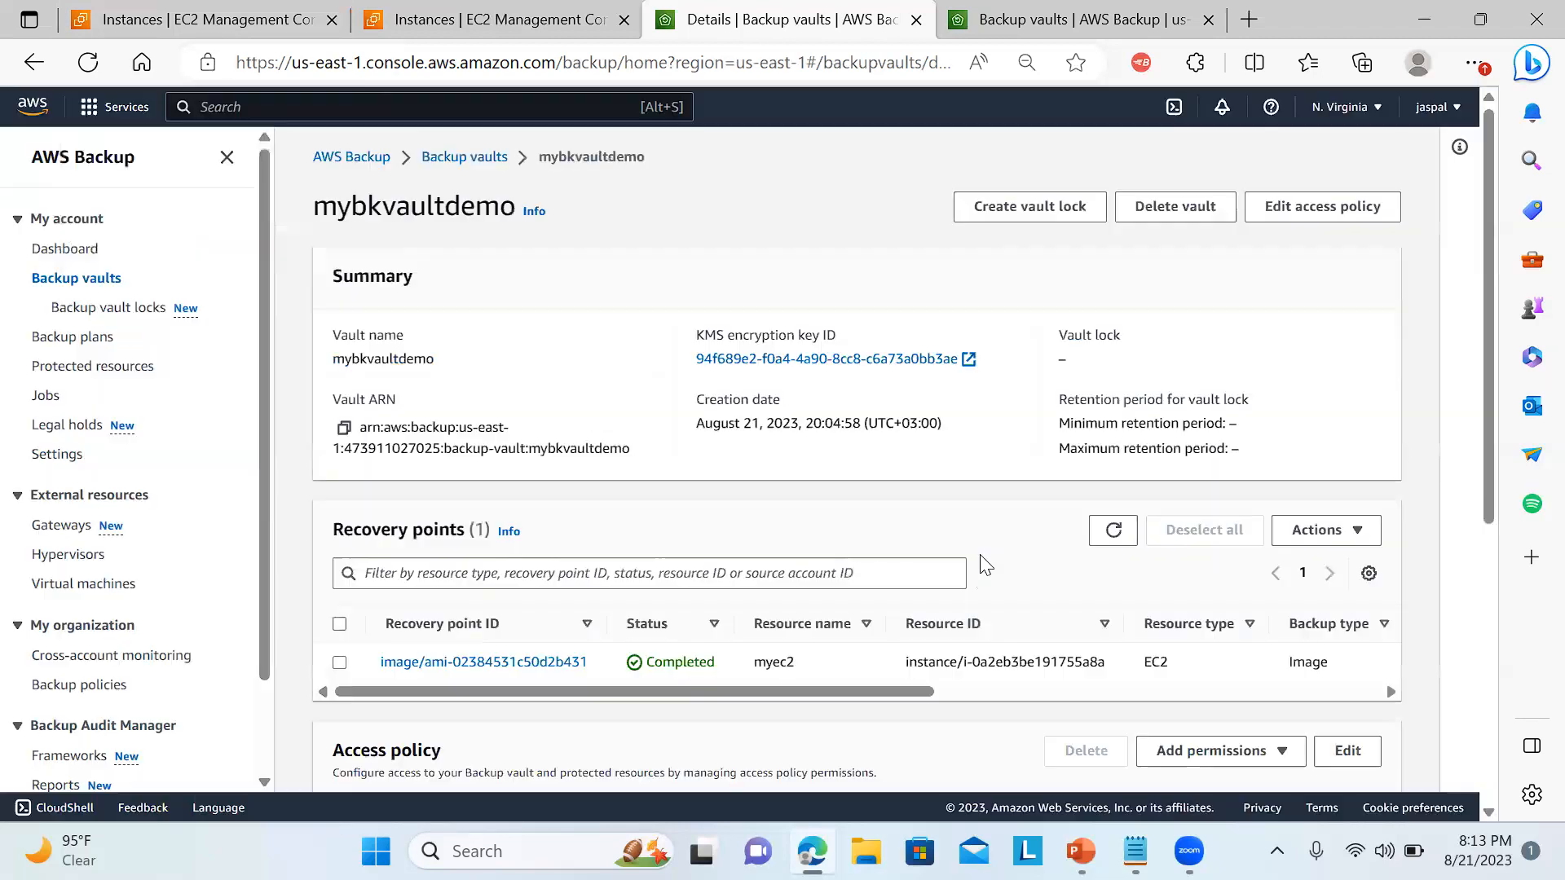
Switch to the EC2 console and terminate the running myec2 instance.
click(196, 19)
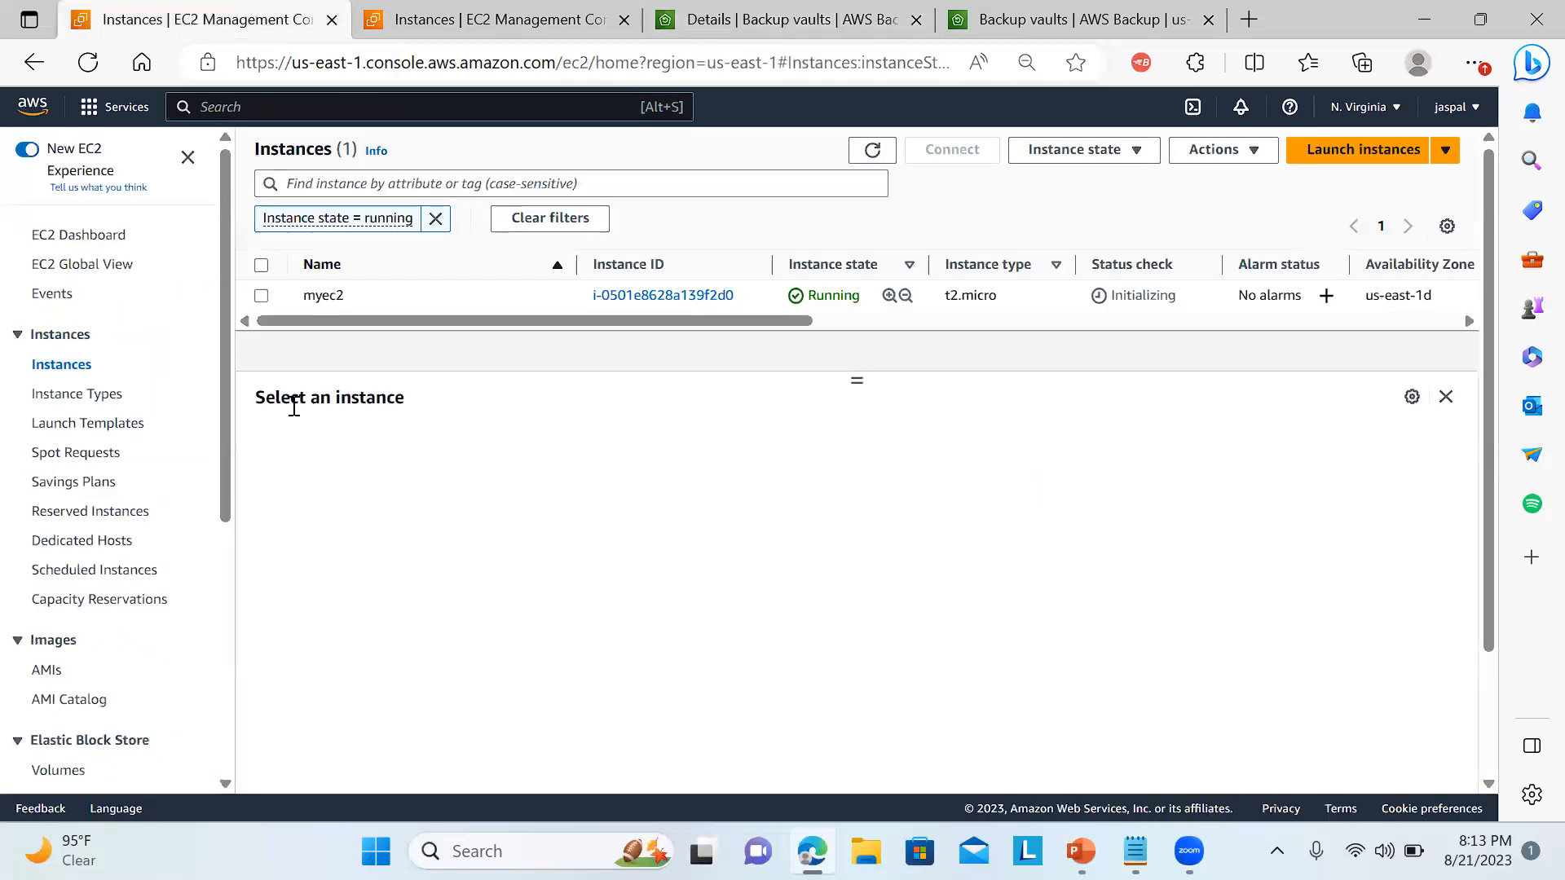
click(262, 265)
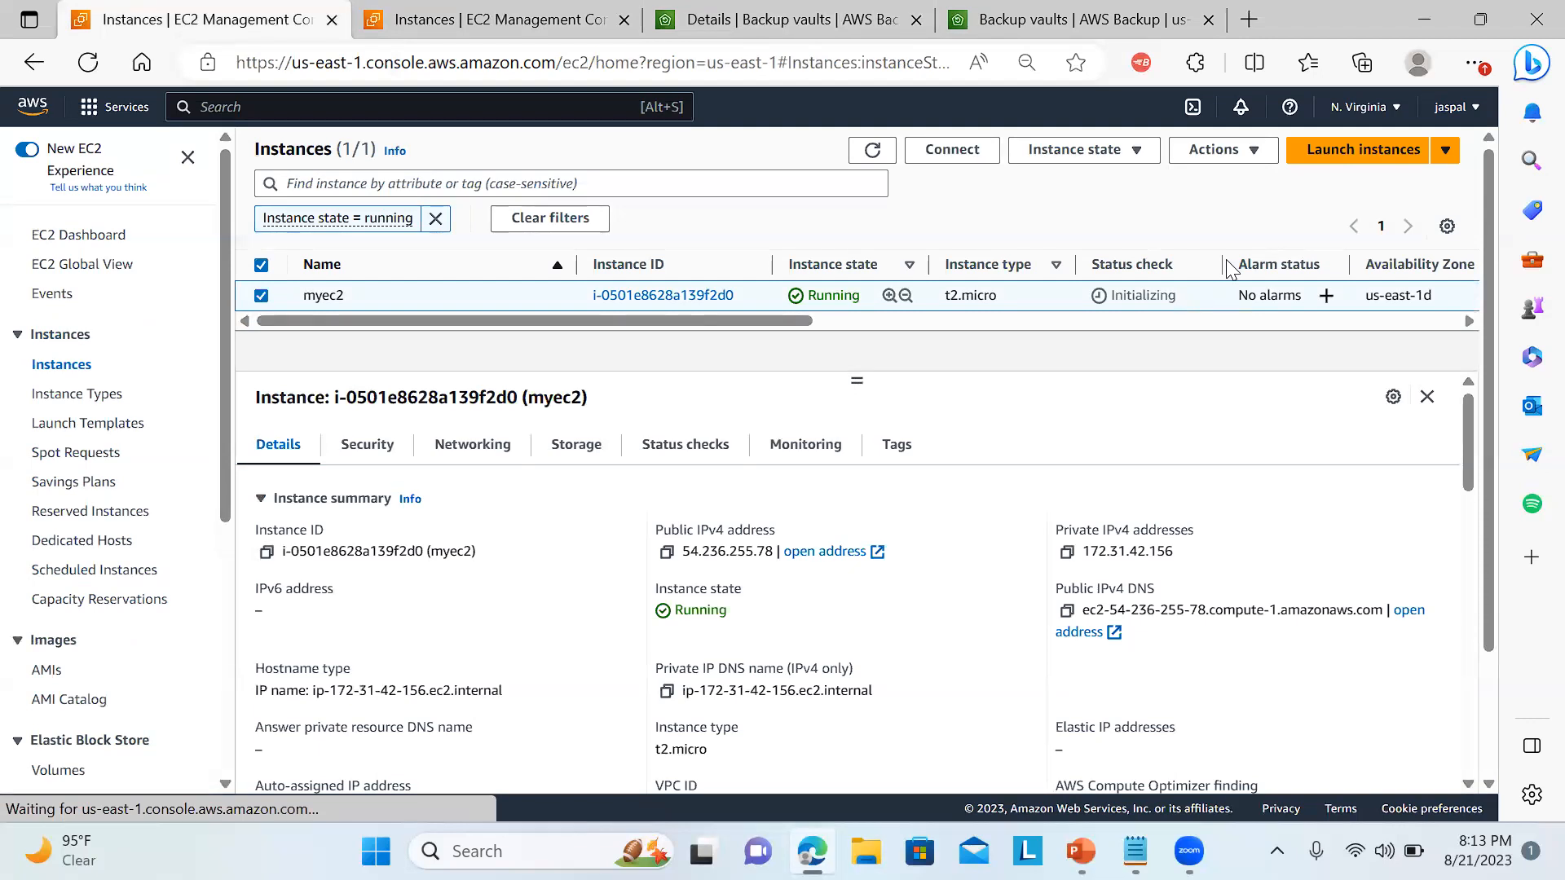
click(1054, 153)
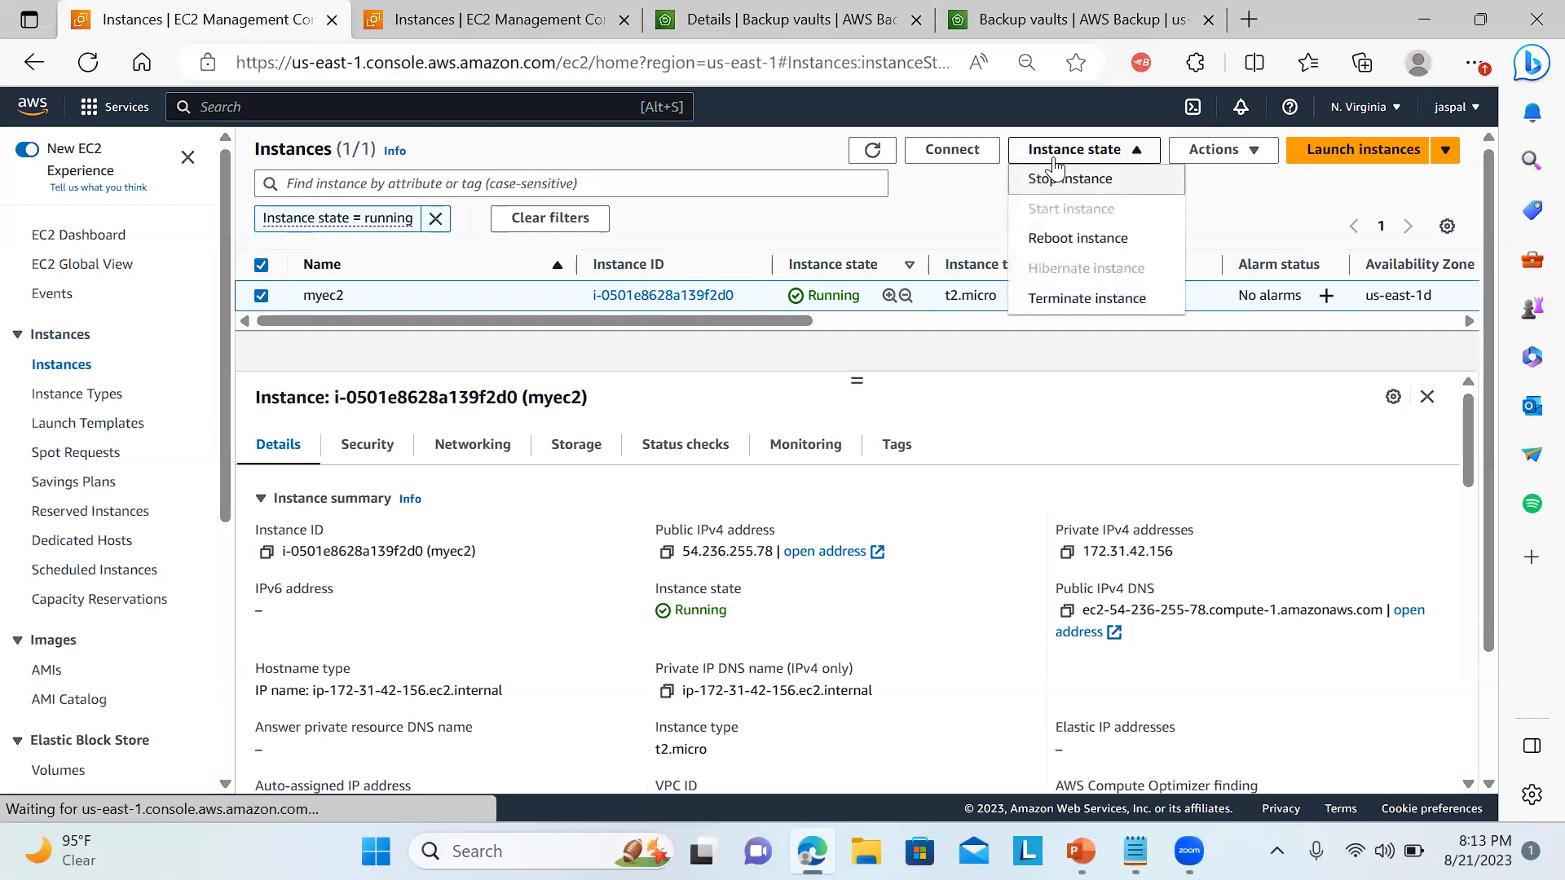
click(1046, 301)
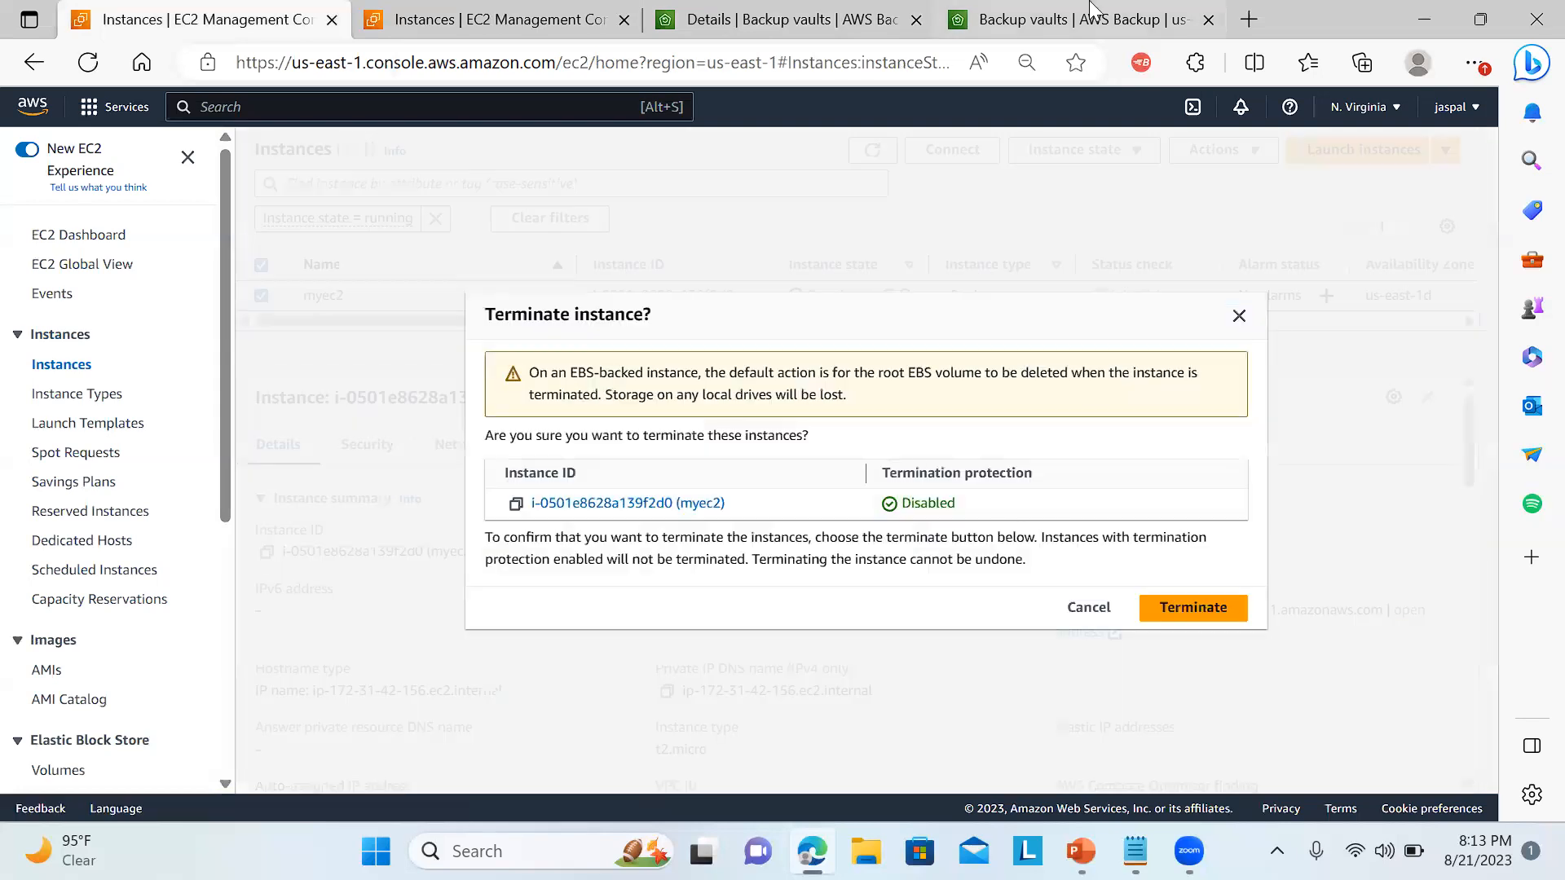
click(1157, 612)
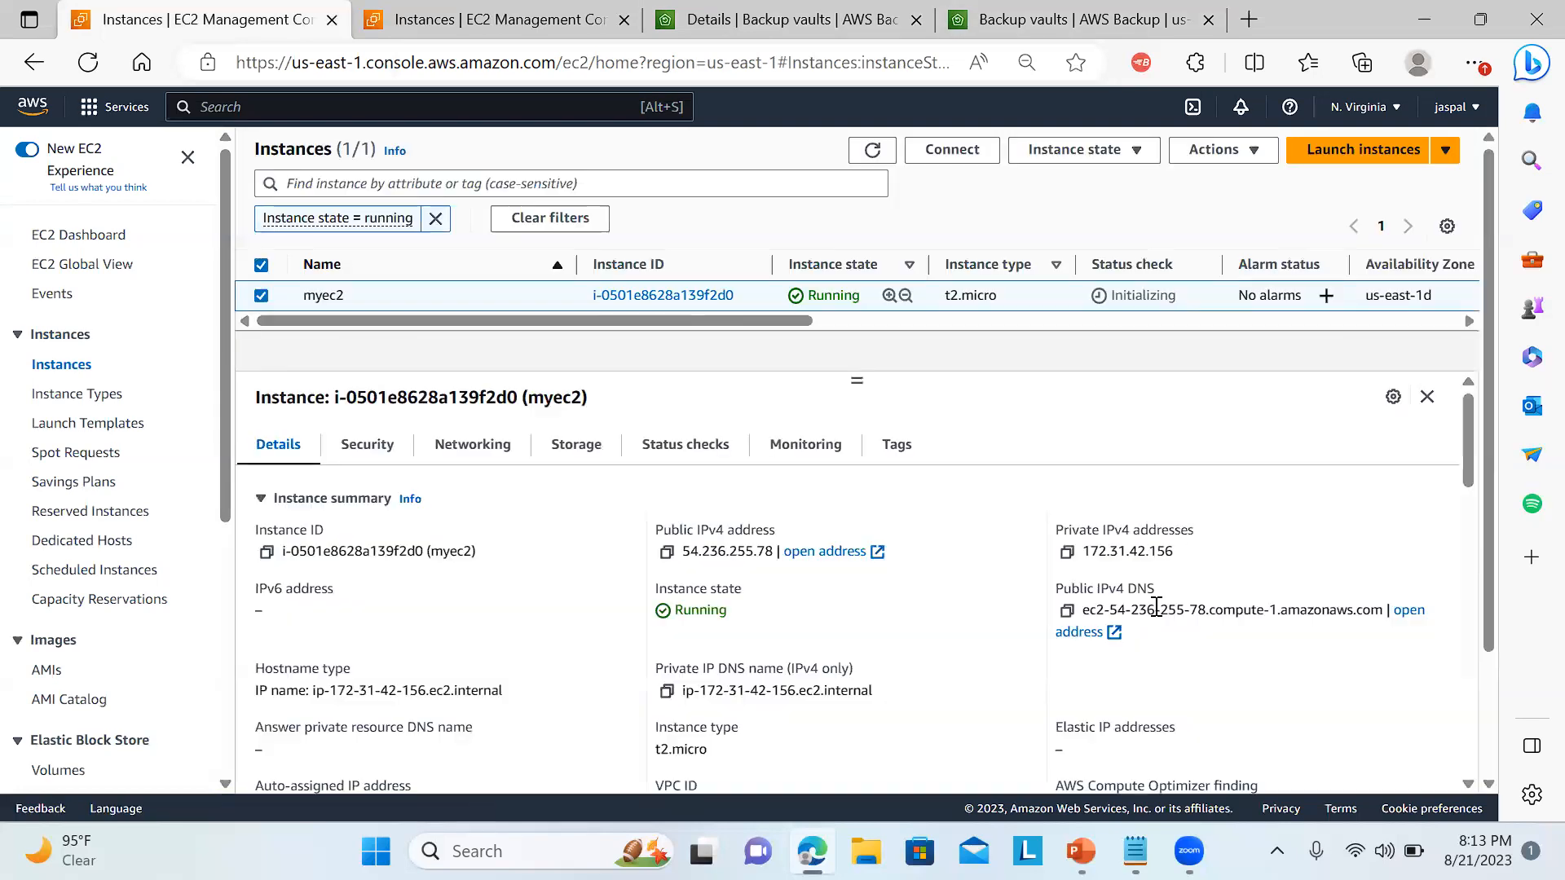
Back in AWS Backup, delete the backup vault mybkvaultdemo, entering its name mybkvaultdemo to confirm the deletion.
click(1162, 11)
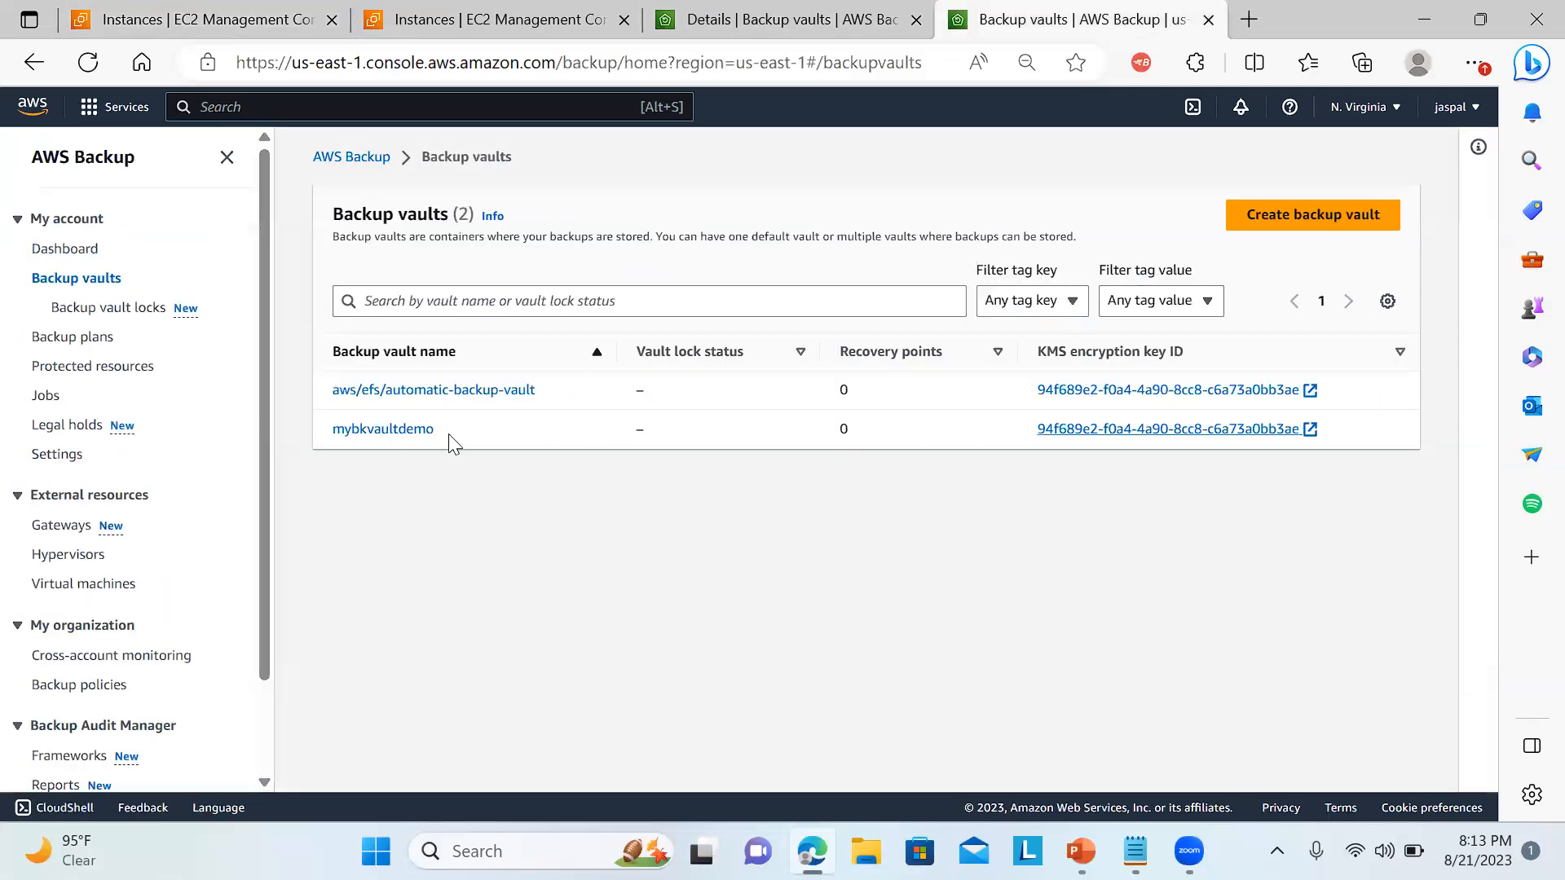
click(413, 429)
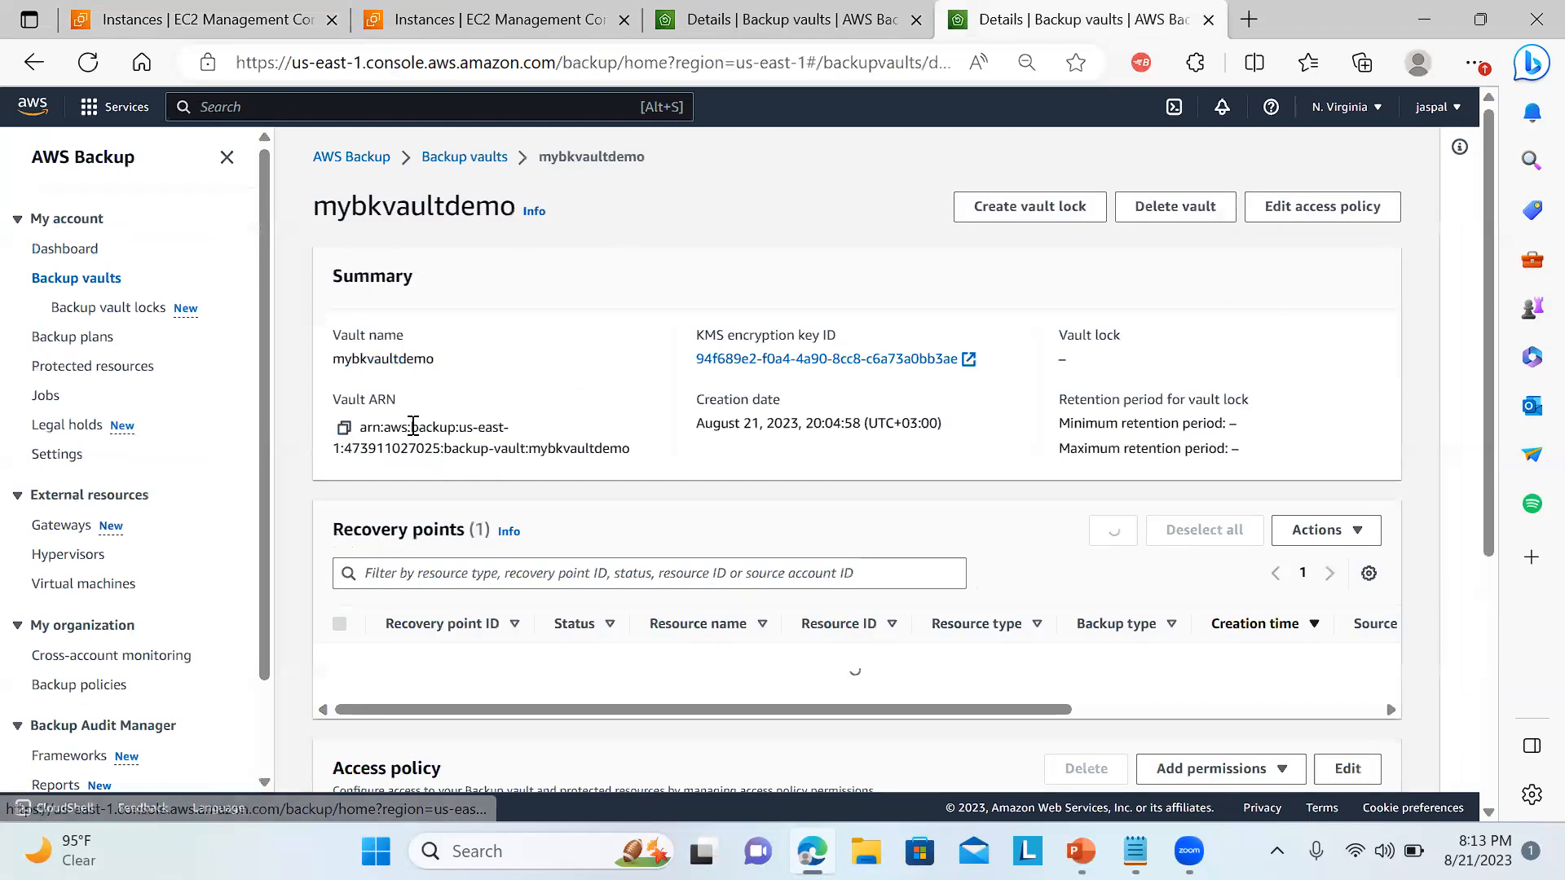
click(1177, 214)
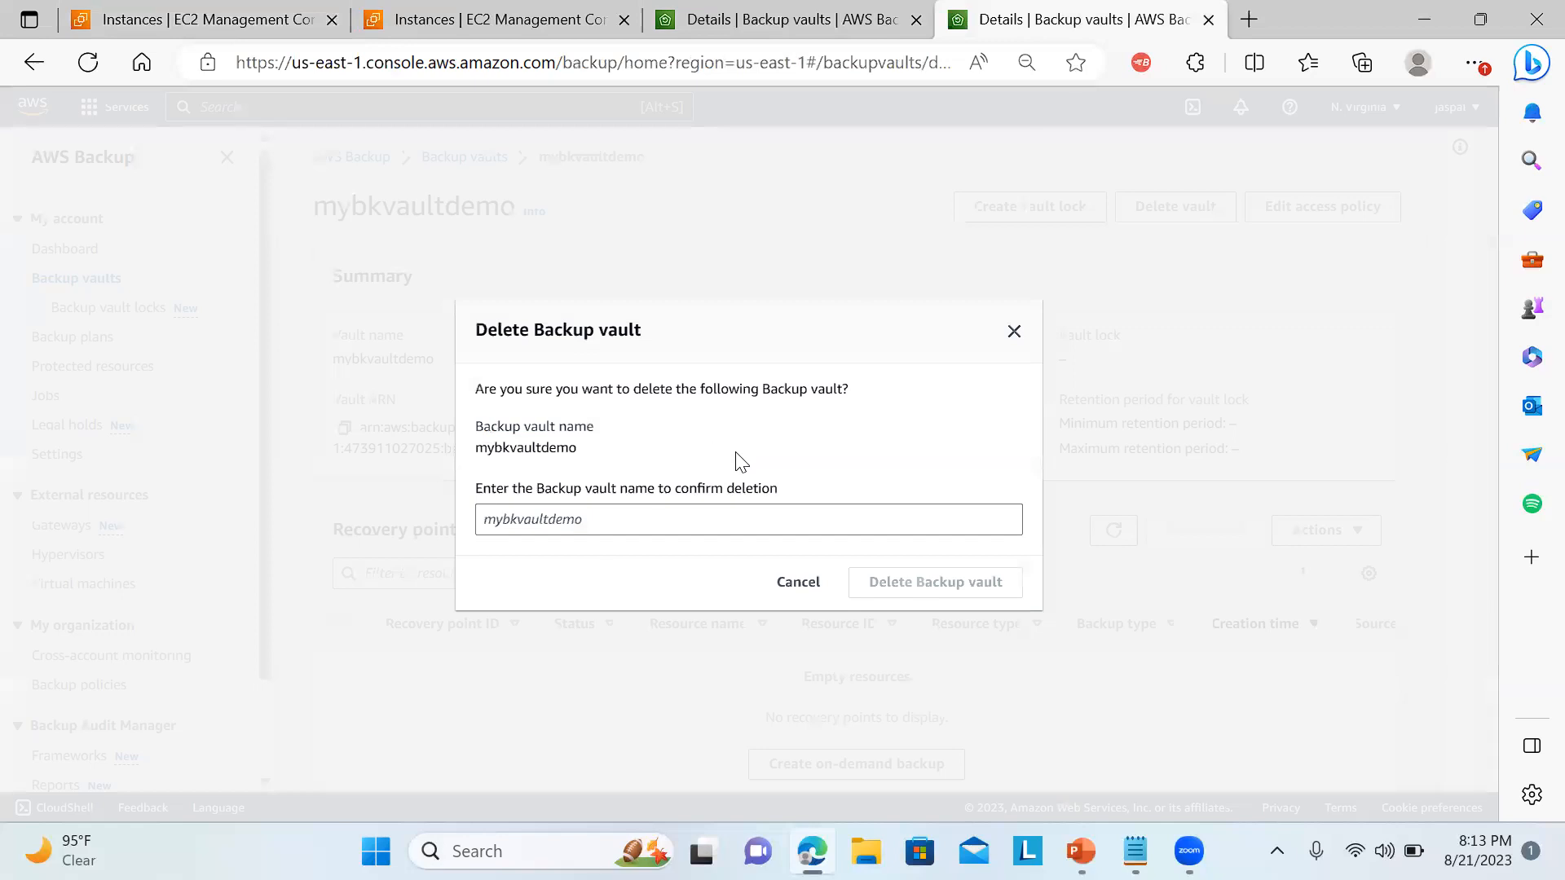
drag(580, 449, 476, 449)
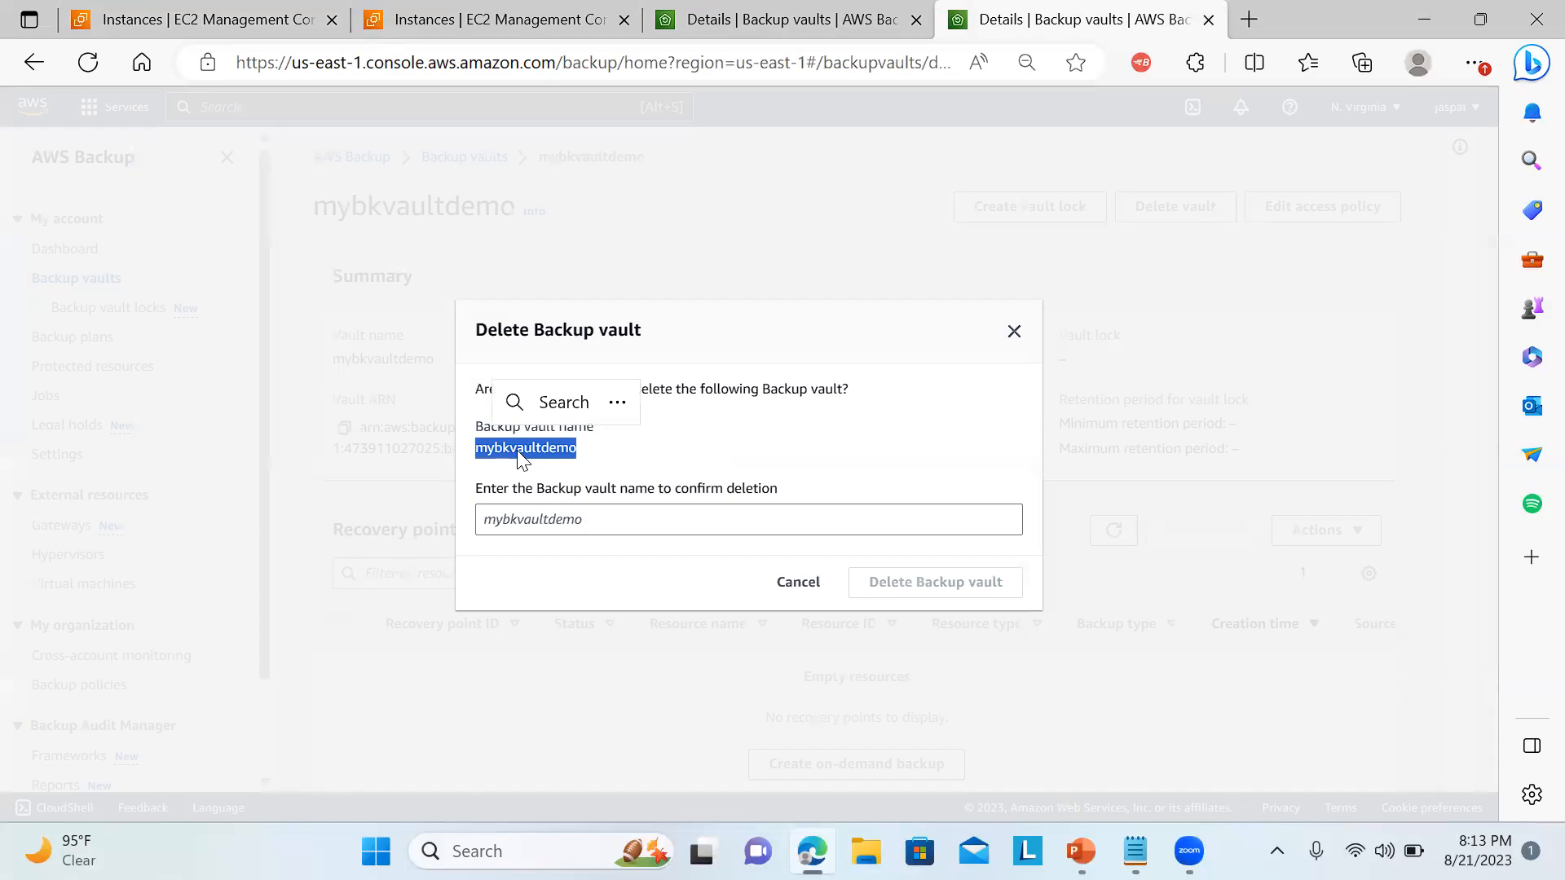
right_click(517, 450)
click(587, 306)
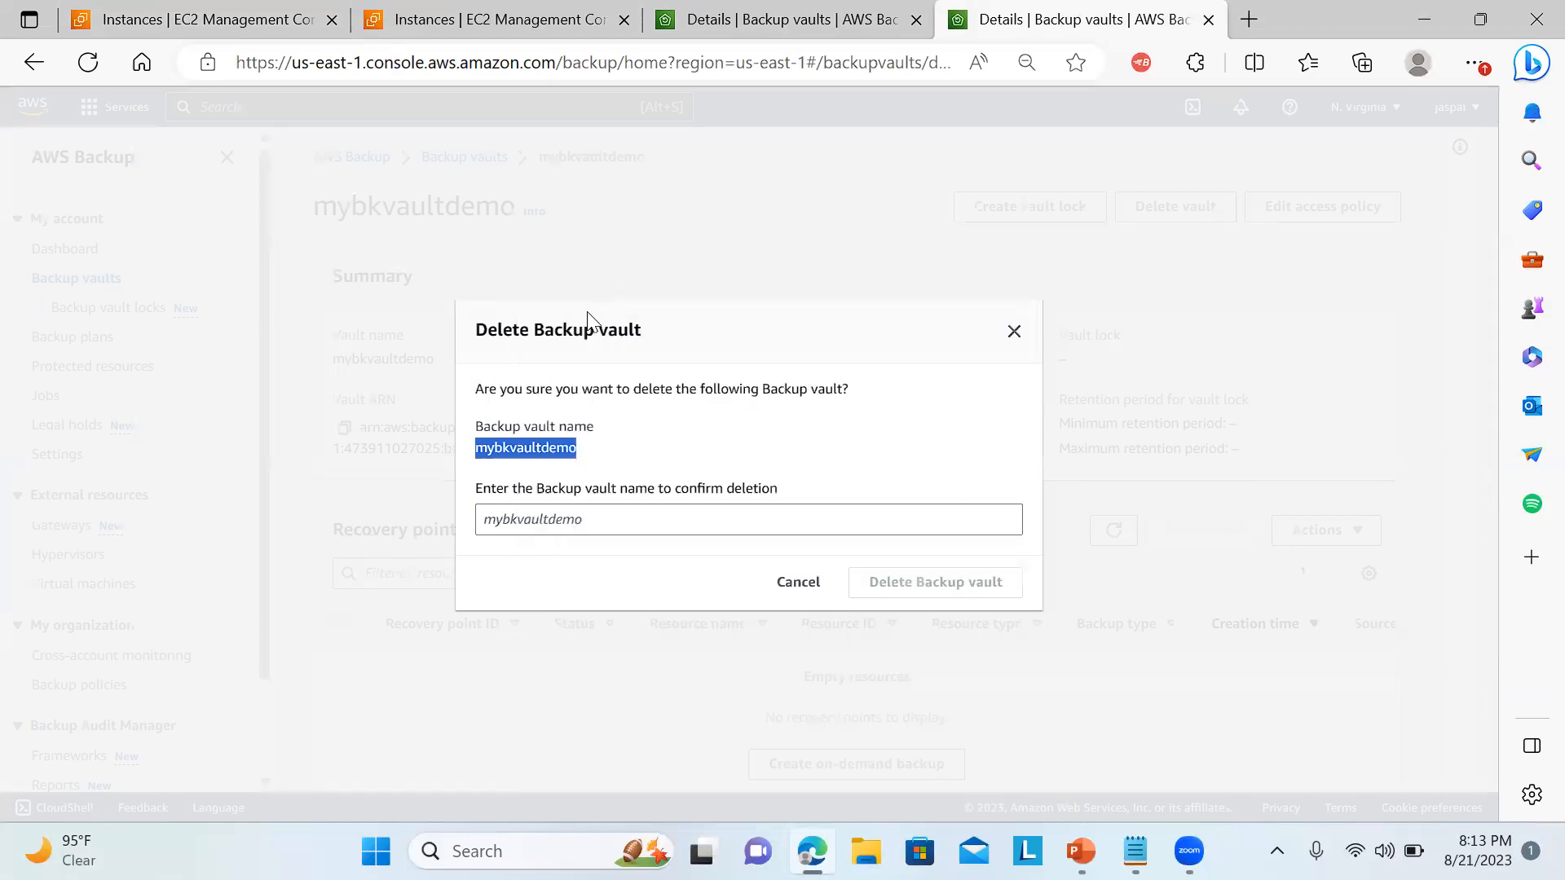
click(570, 520)
key(ctrl+v)
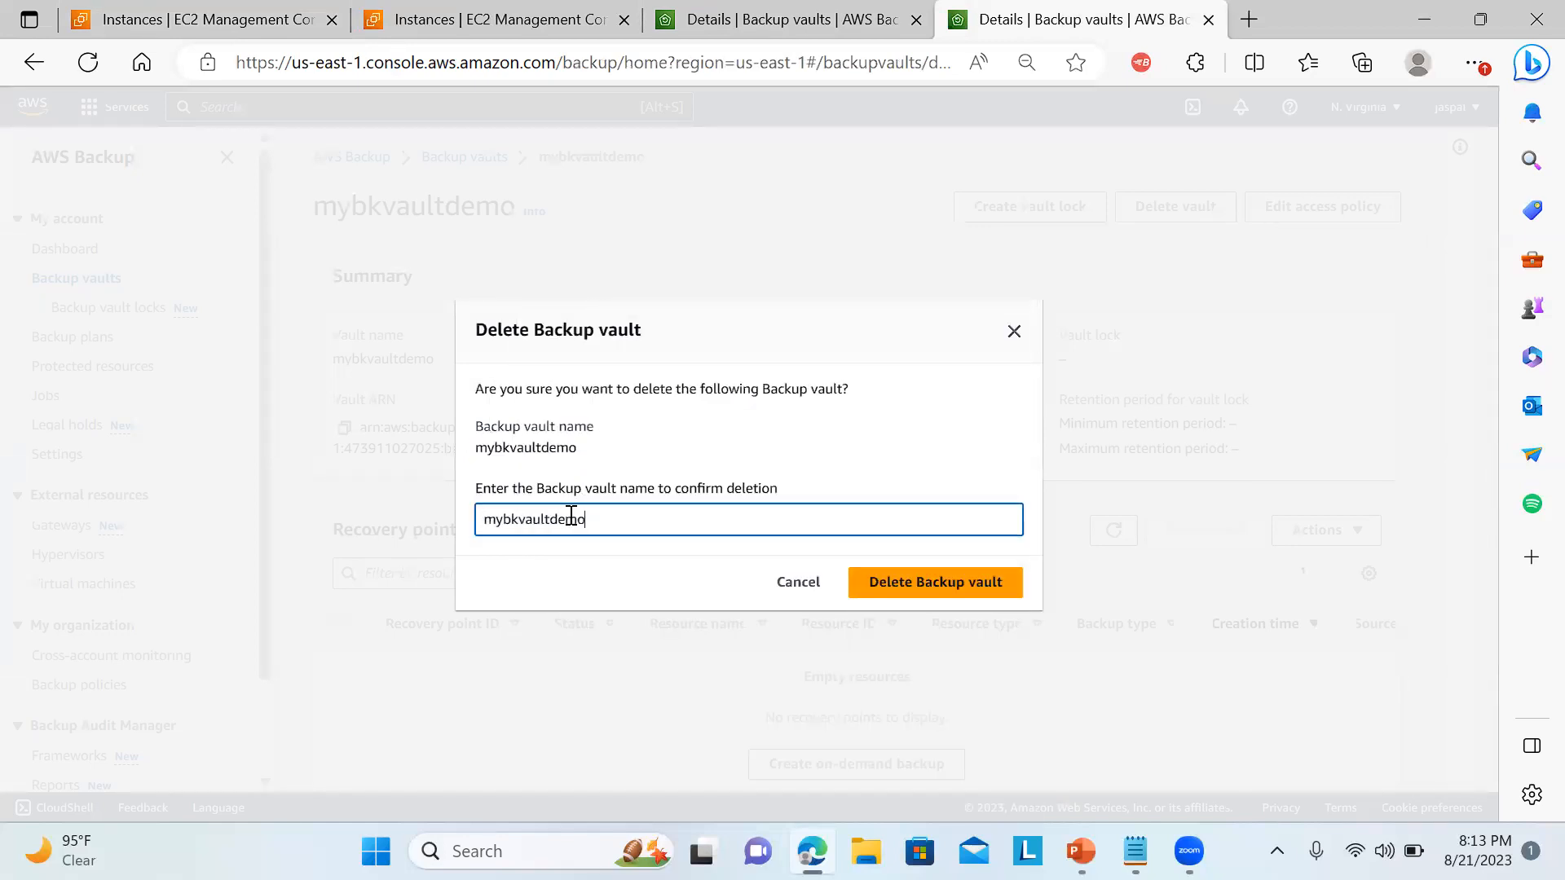
click(903, 587)
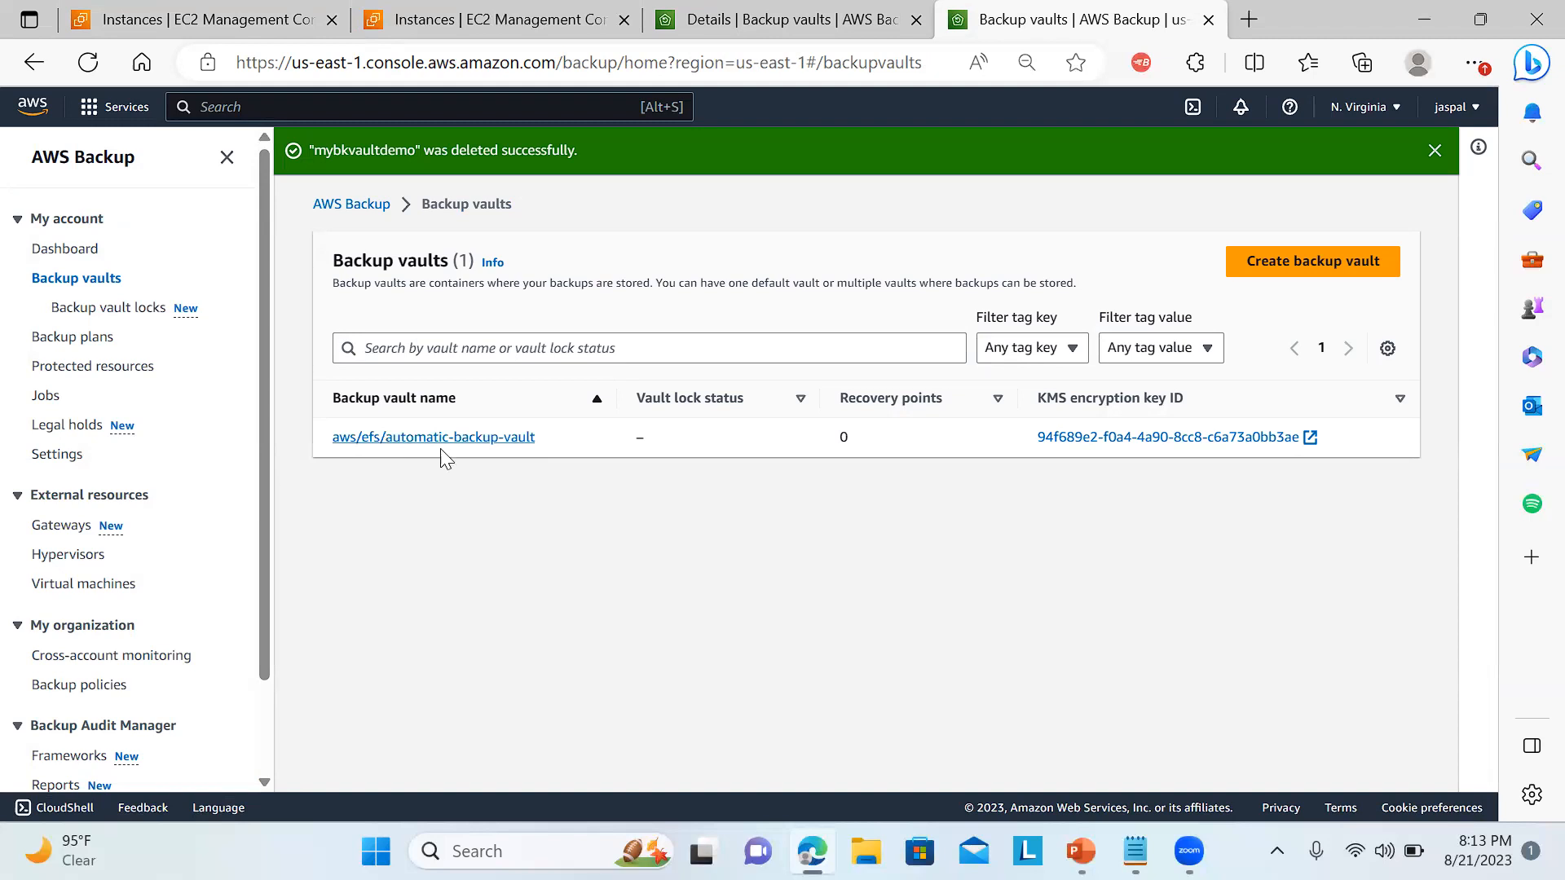
Check the AWS Backup dashboard and vaults, and reload the running instances list in EC2 to review the cleanup.
click(67, 254)
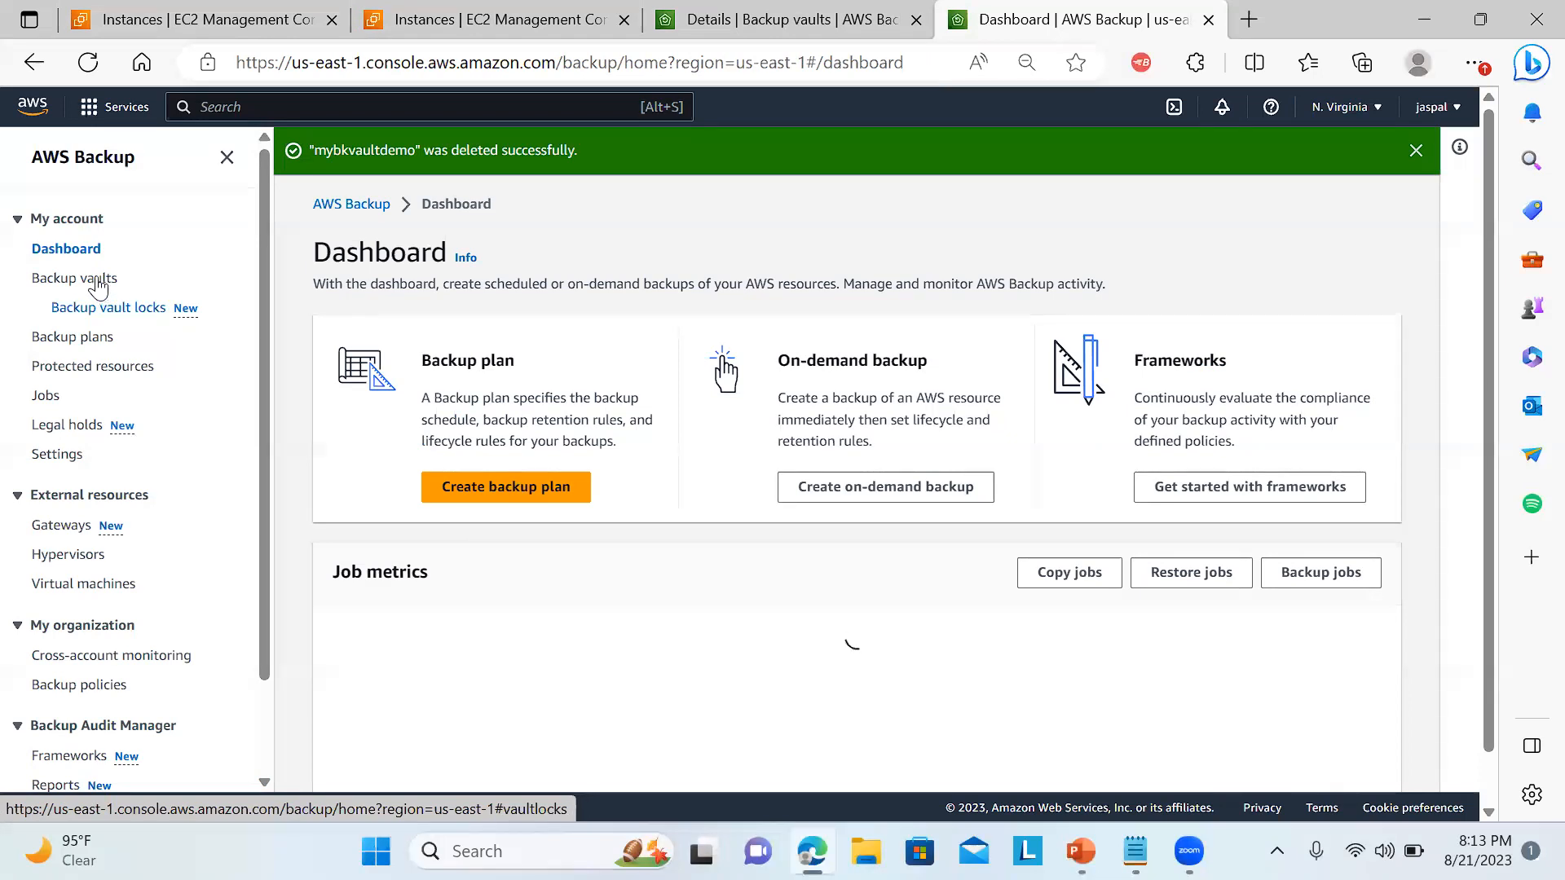
click(269, 18)
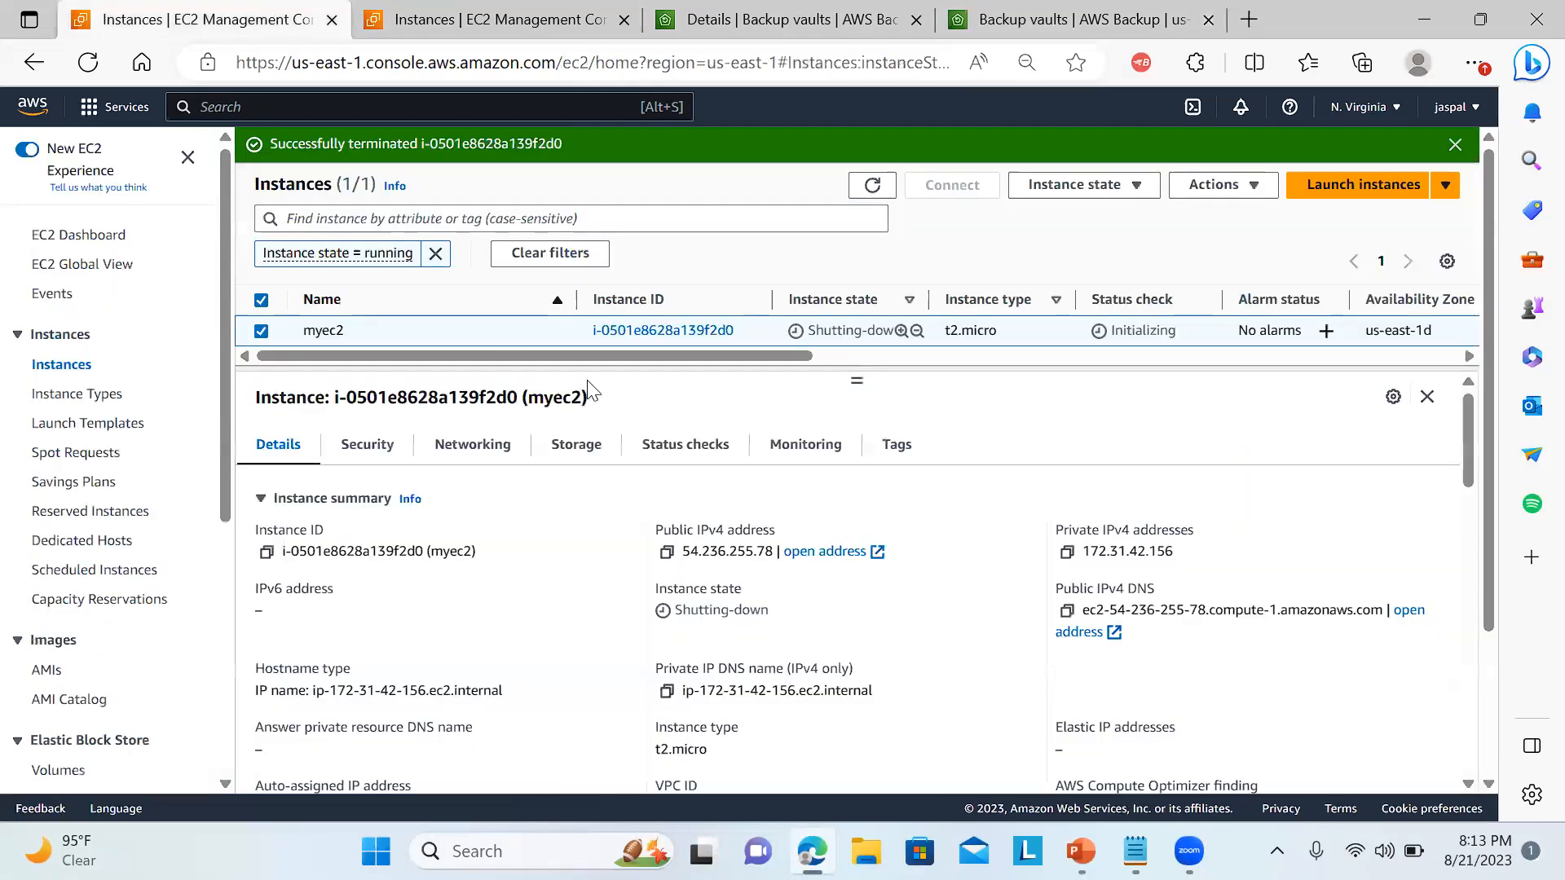
click(94, 67)
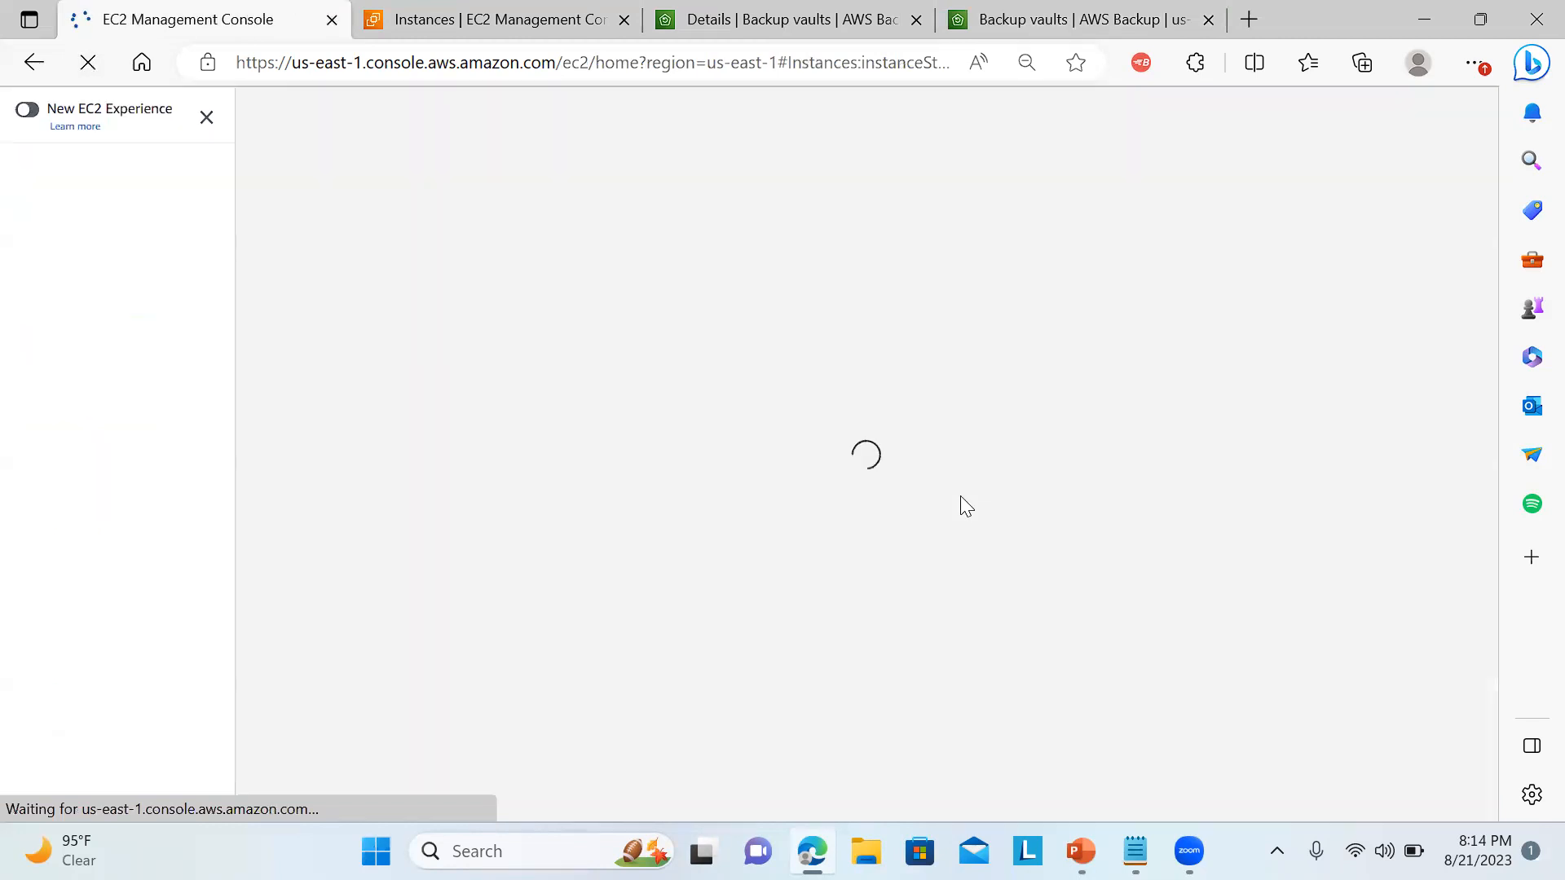
click(1046, 10)
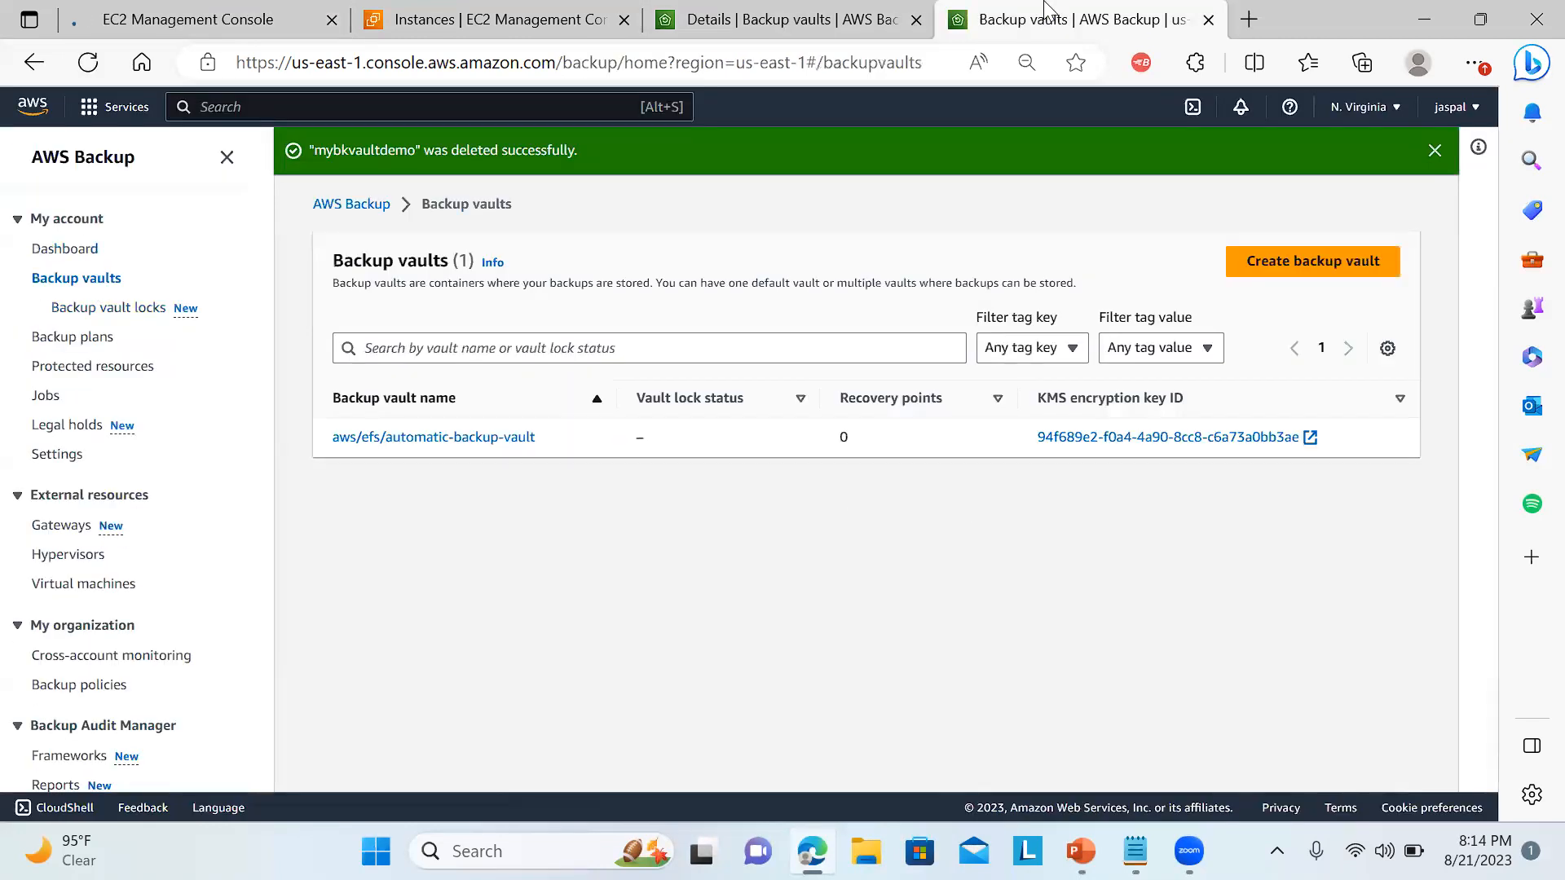
click(759, 8)
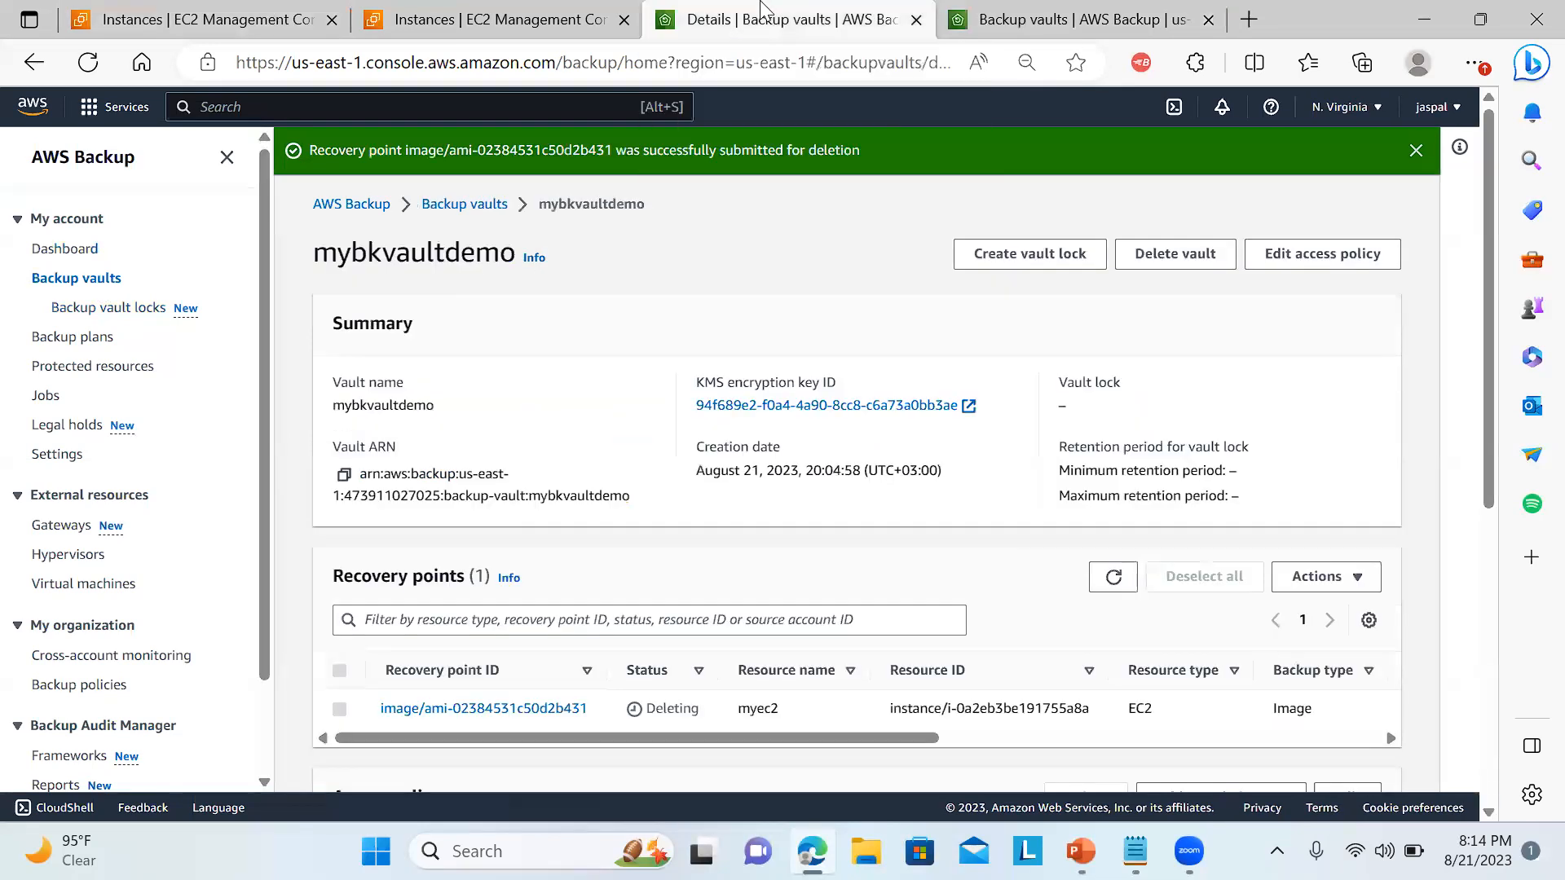